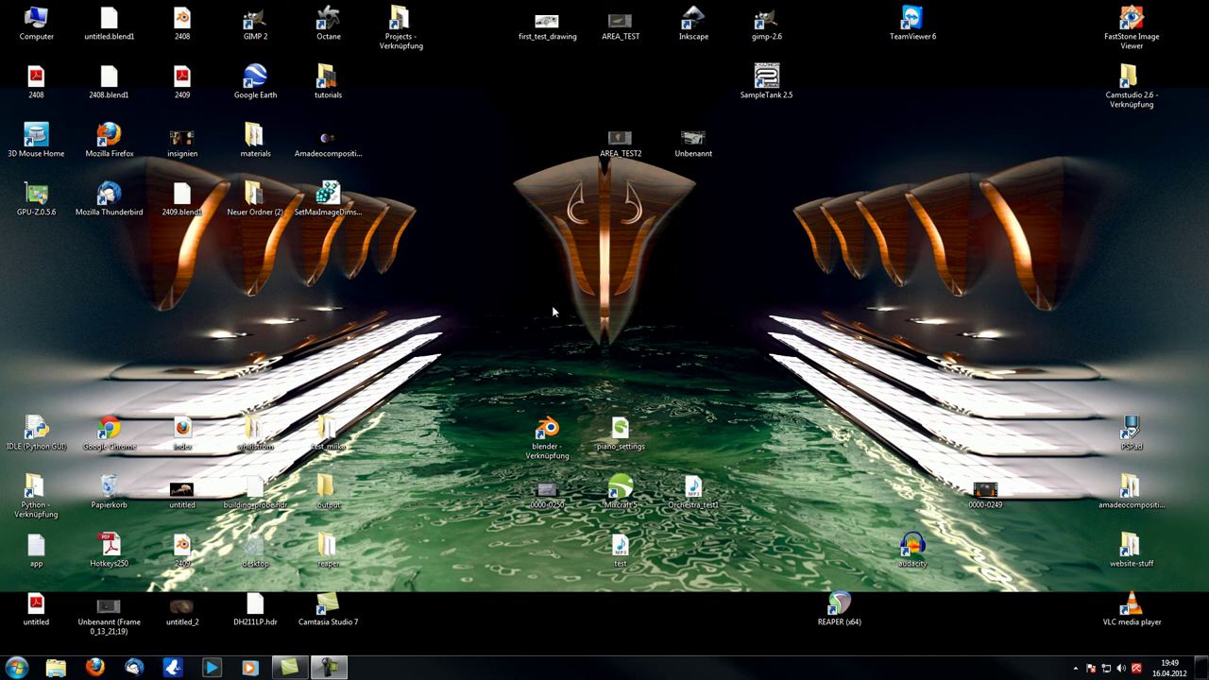
Start Blender from the desktop and dismiss the splash screen
click(552, 436)
double_click(550, 437)
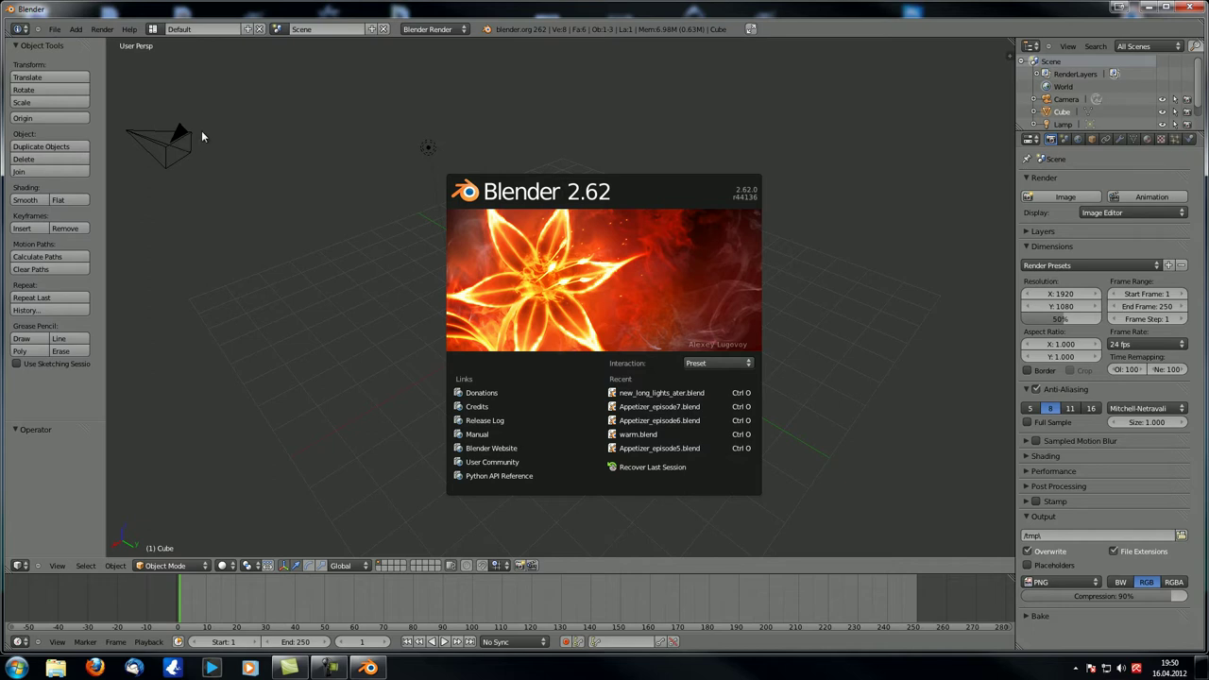
click(432, 137)
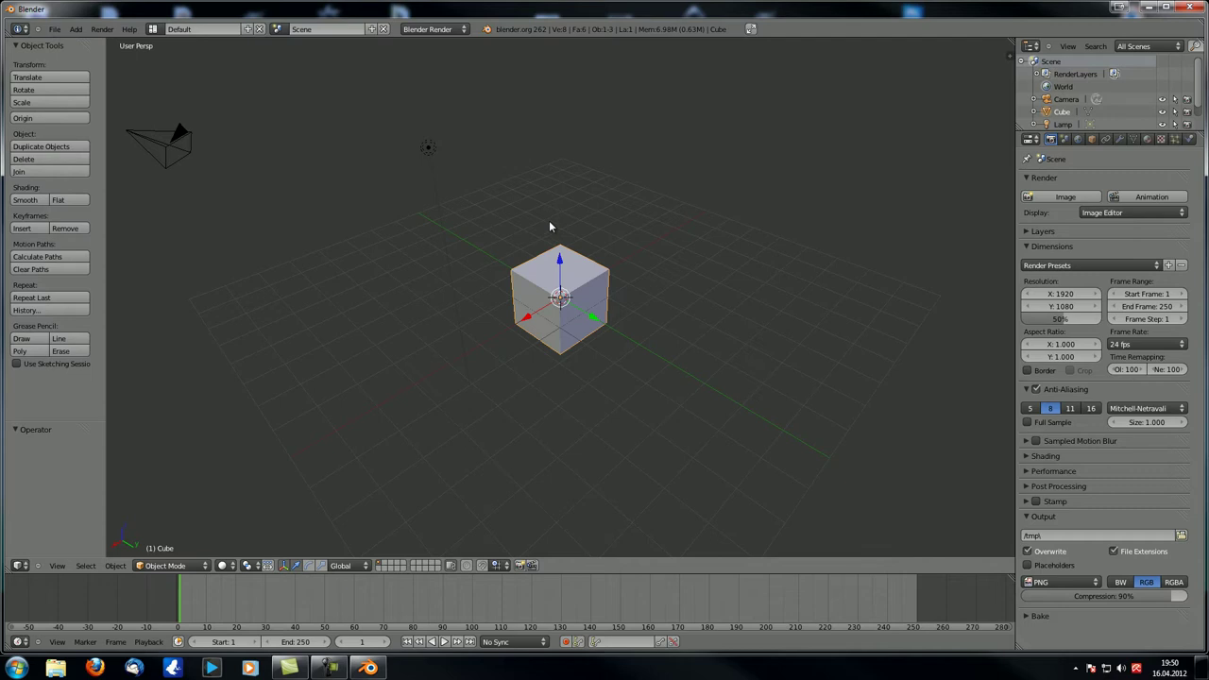
Expand the render Layers settings for the scene
middle_drag(550, 226, 564, 309)
click(1045, 232)
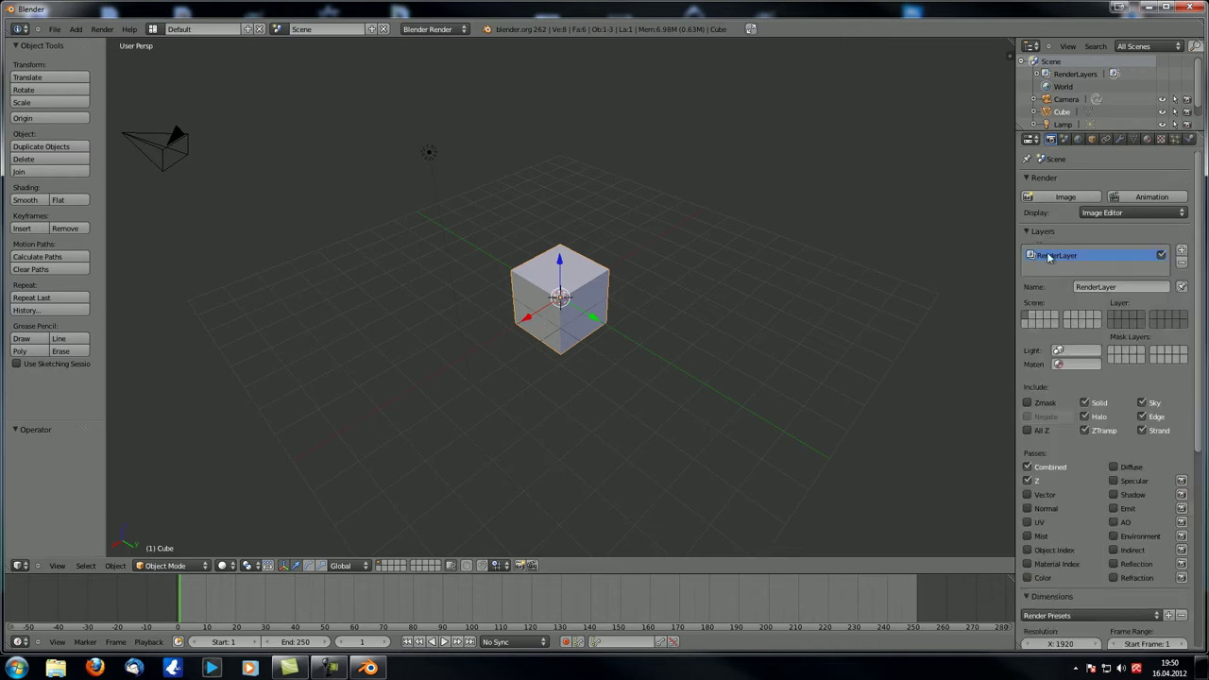
middle_drag(568, 340, 560, 337)
scroll(711, 292, up, 5)
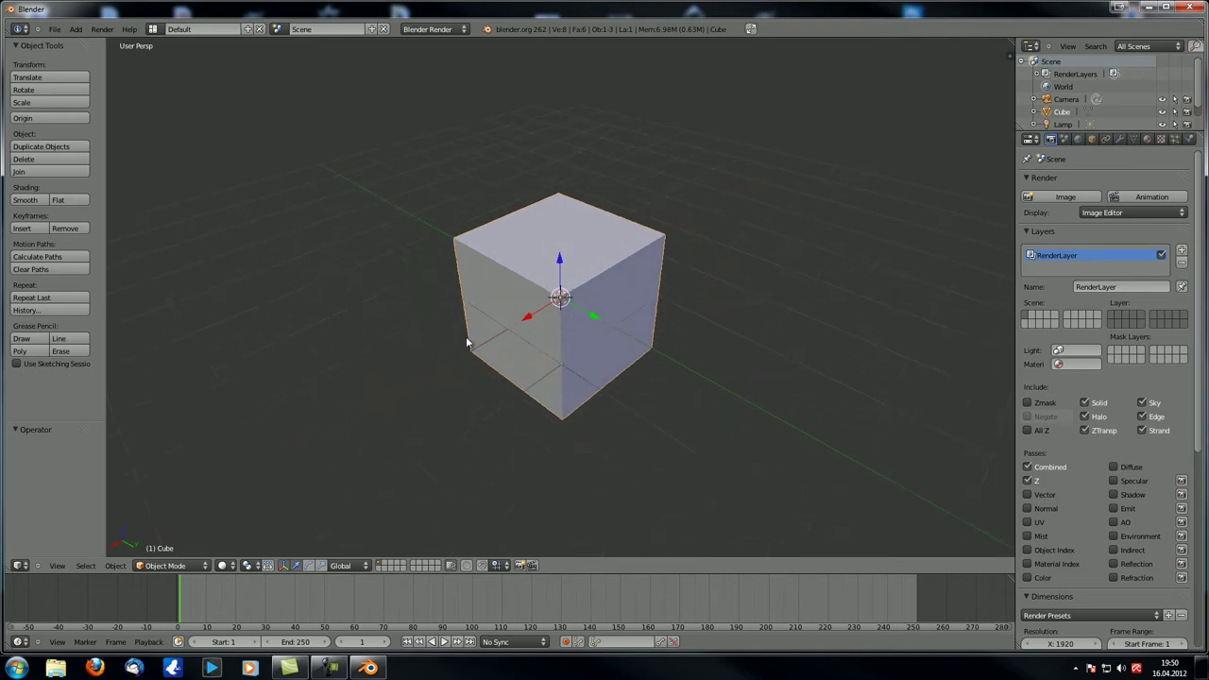
scroll(329, 268, down, 5)
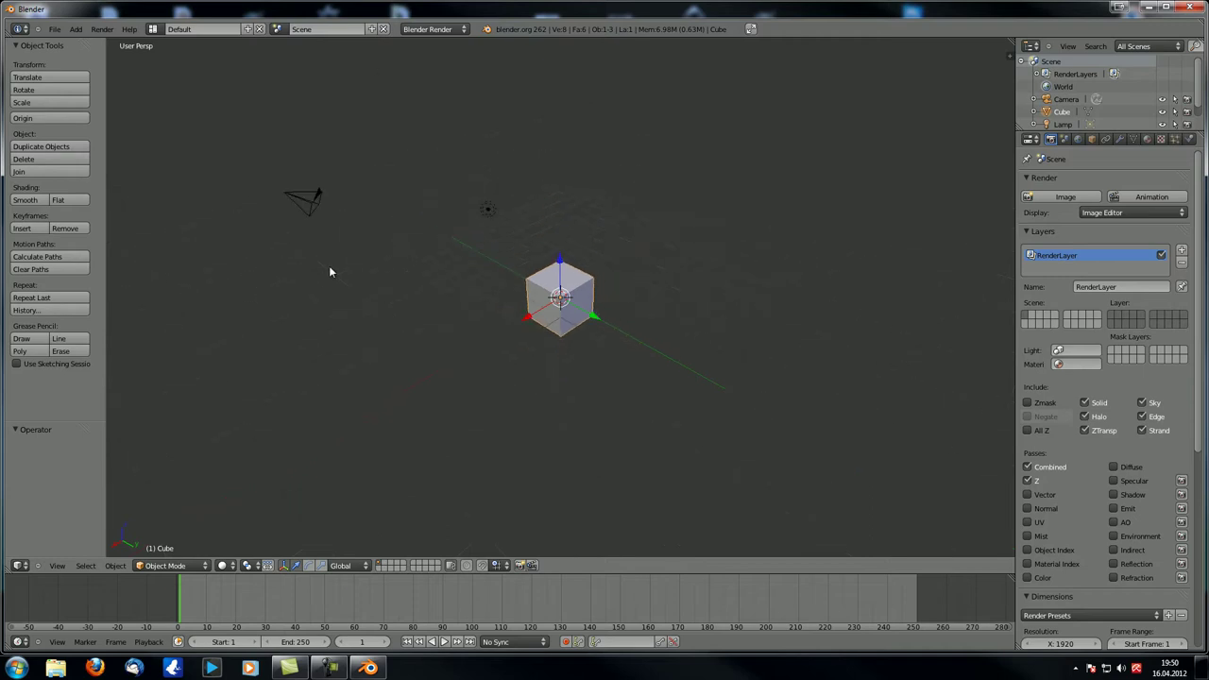
Duplicate the cube backward along the X axis and scale the copy up to about 5.2 times its size
middle_drag(425, 289, 570, 328)
scroll(550, 305, up, 2)
scroll(564, 290, up, 1)
key(shift+d)
key(z)
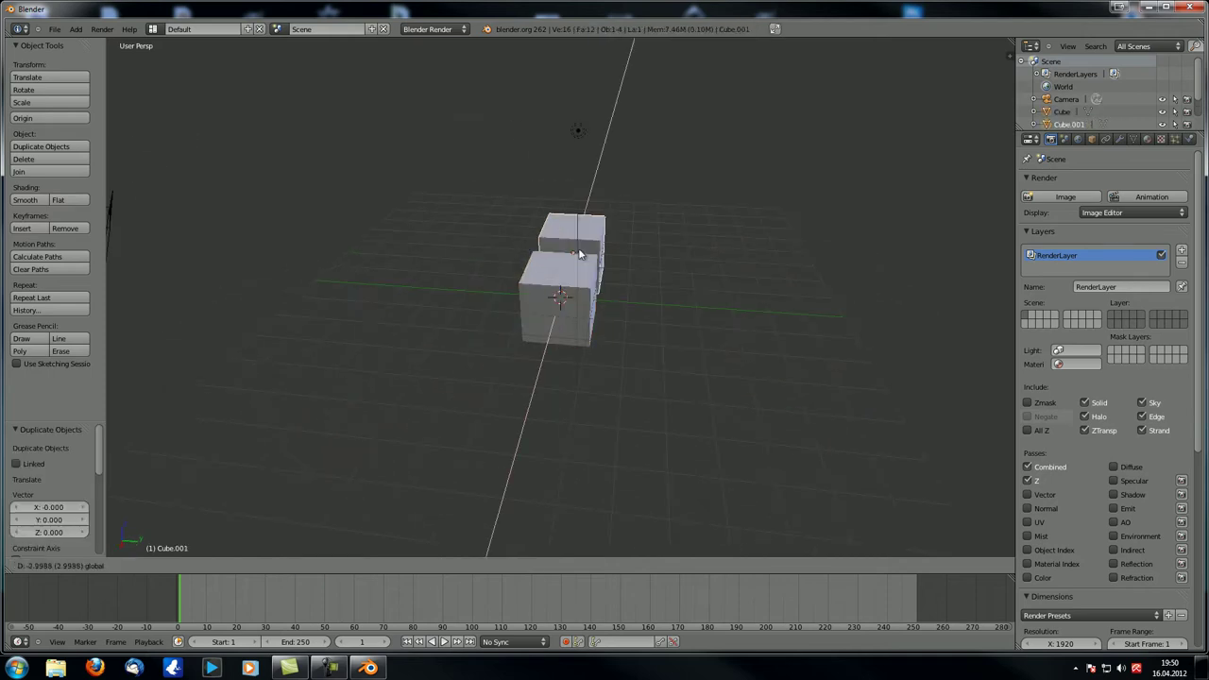
click(594, 222)
key(s)
click(699, 355)
Reposition the lamp along Y and X in front of the large cube and set its energy to 5
middle_drag(552, 282, 595, 278)
scroll(802, 84, down, 2)
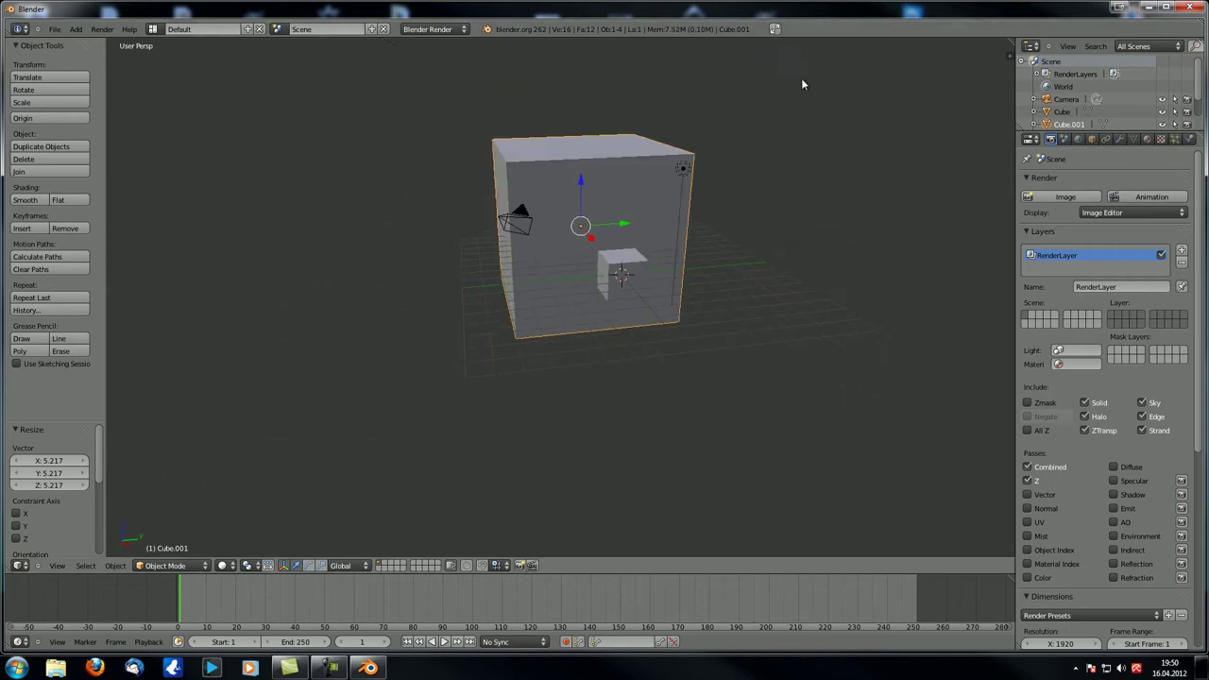
right_click(684, 168)
middle_drag(722, 199, 690, 241)
key(g)
key(x)
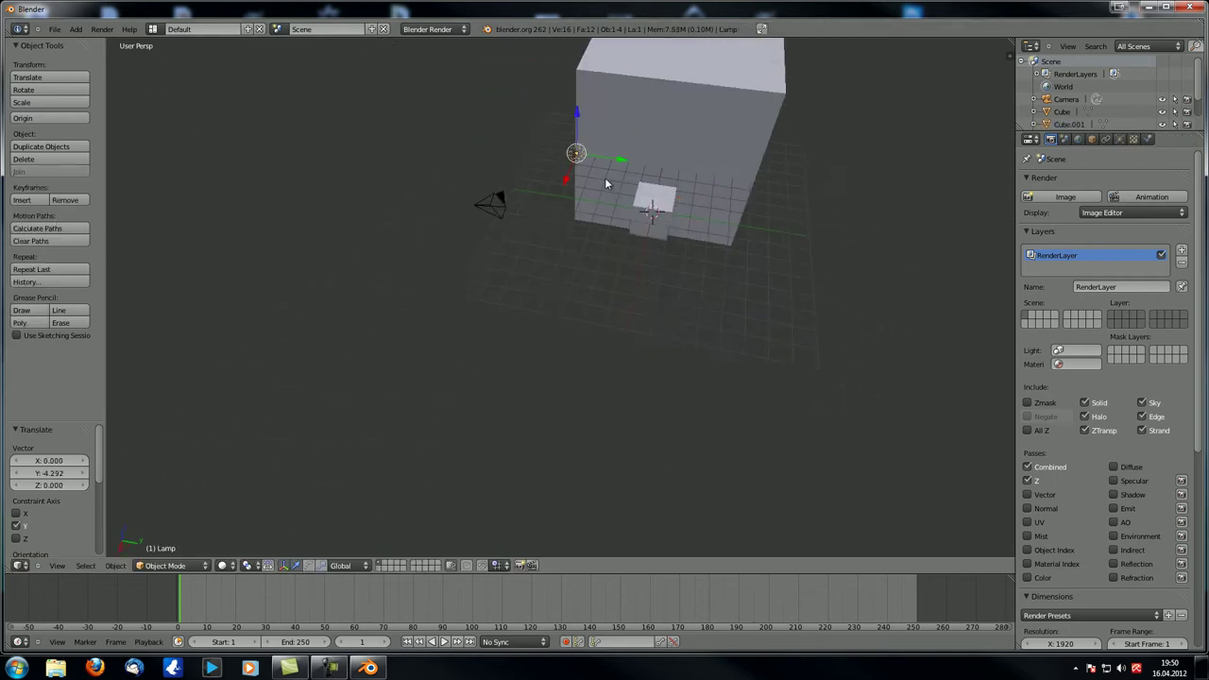
click(605, 178)
middle_drag(605, 178, 668, 238)
drag(612, 146, 587, 157)
drag(580, 199, 572, 189)
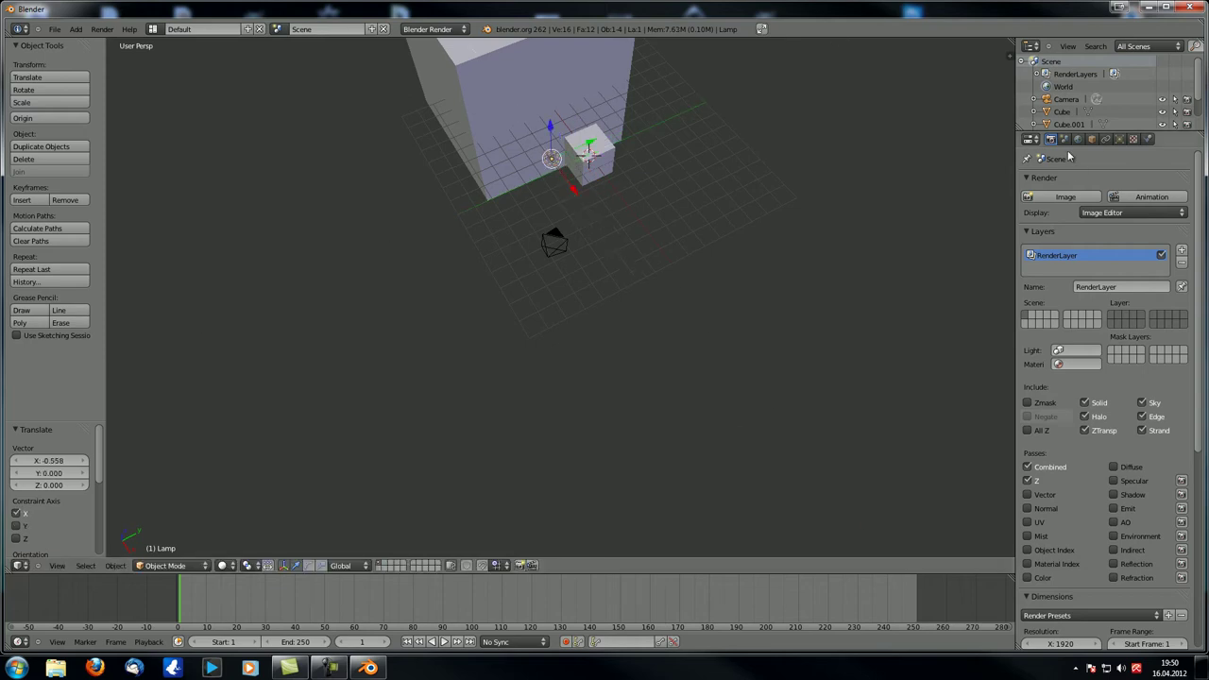
click(1121, 139)
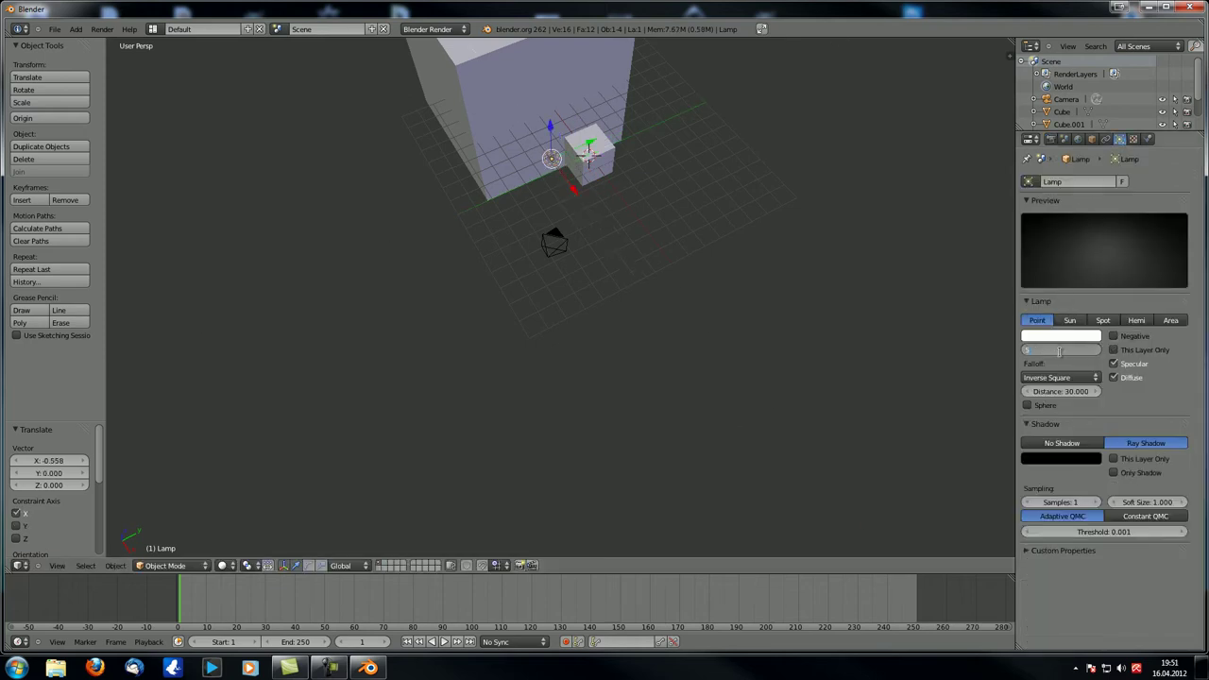
Change the diffuse colour of the large cube's material to a saturated blue
right_click(558, 80)
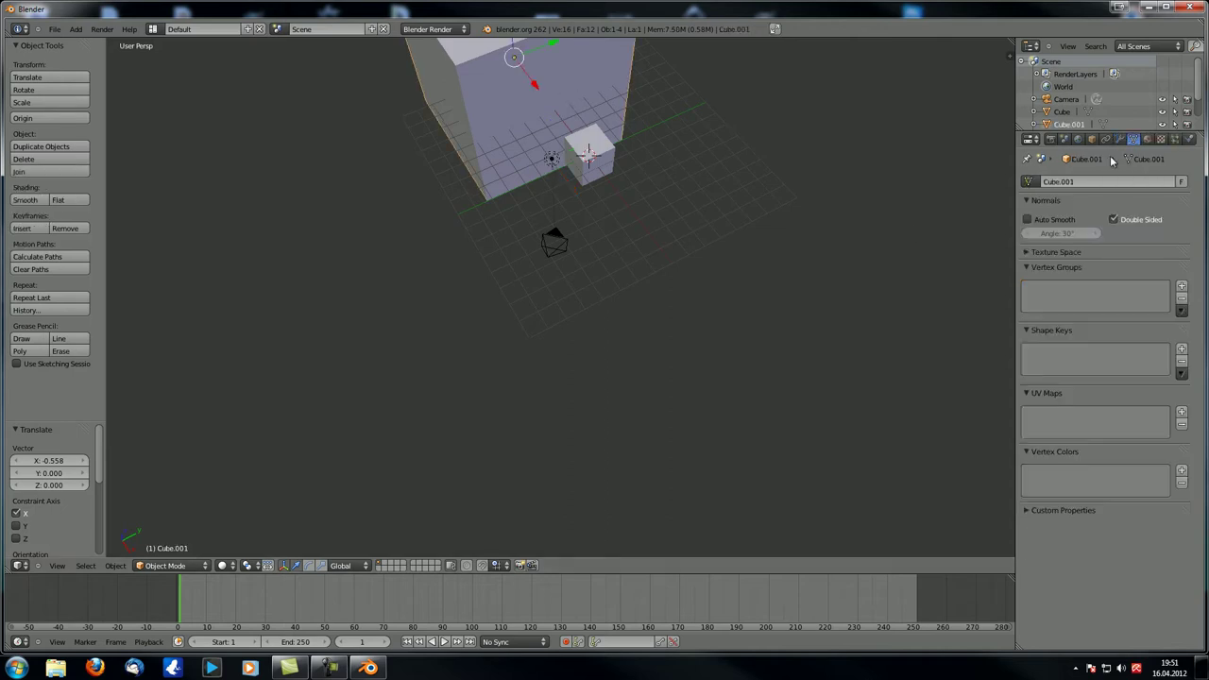
click(1148, 140)
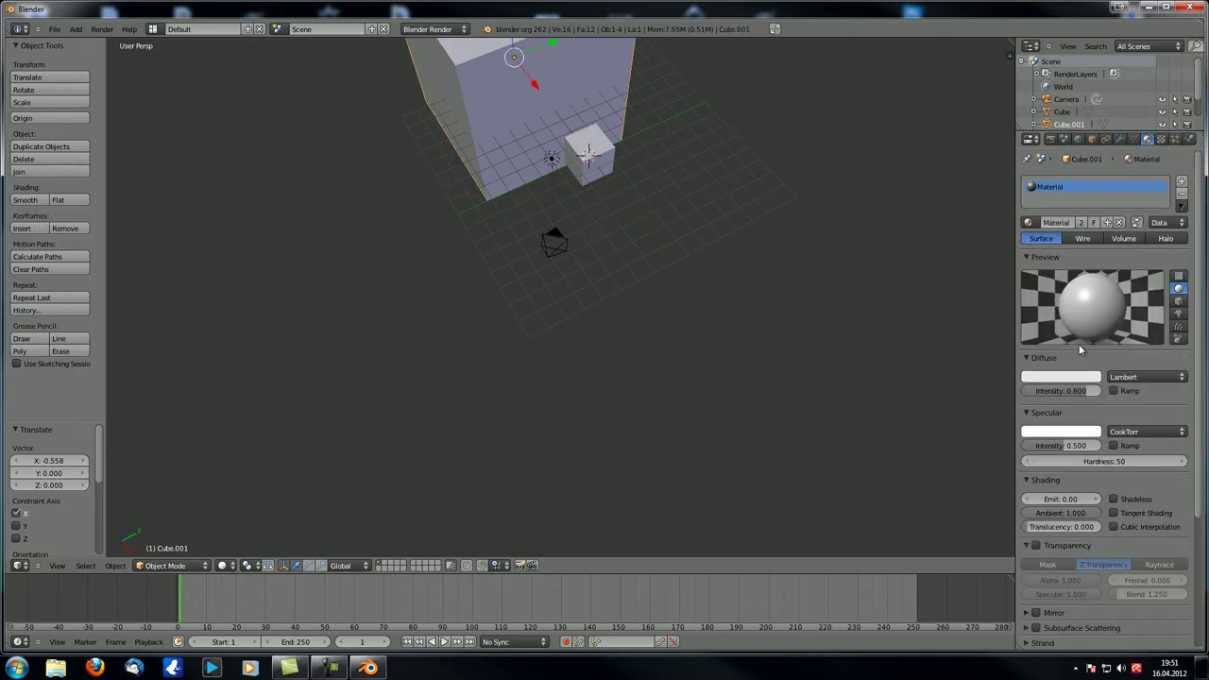
click(1061, 376)
drag(1067, 245, 1091, 219)
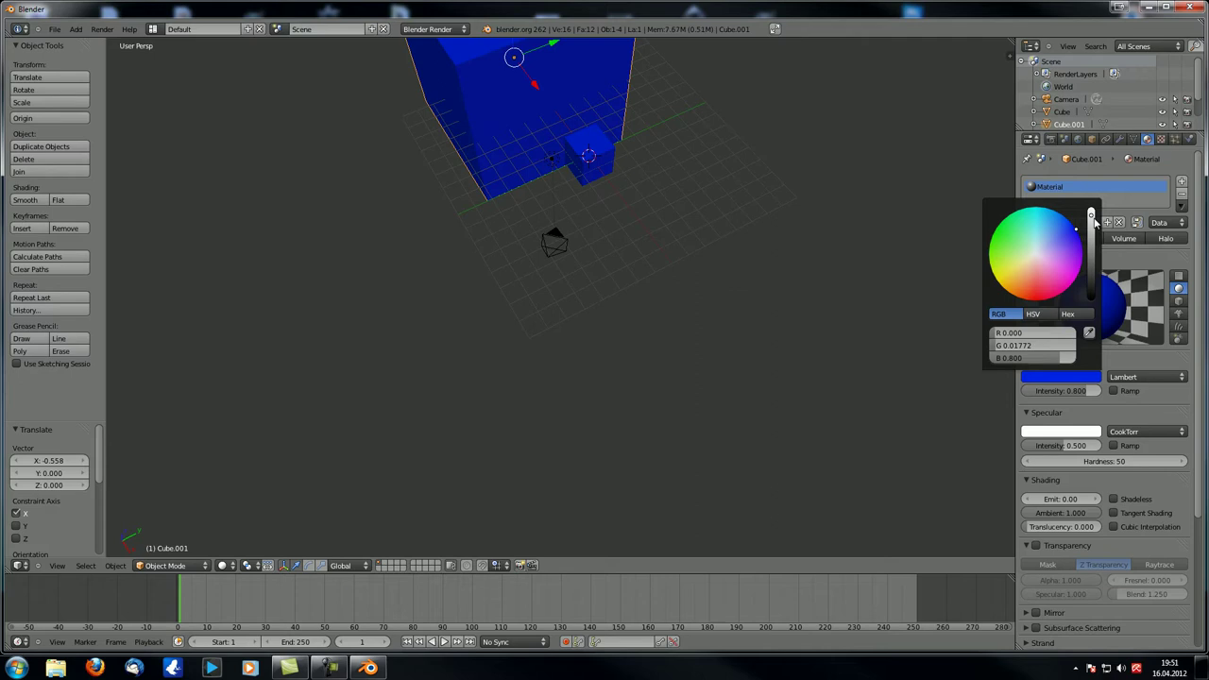
Change the world's horizon colour to a light peach
middle_drag(658, 277, 589, 158)
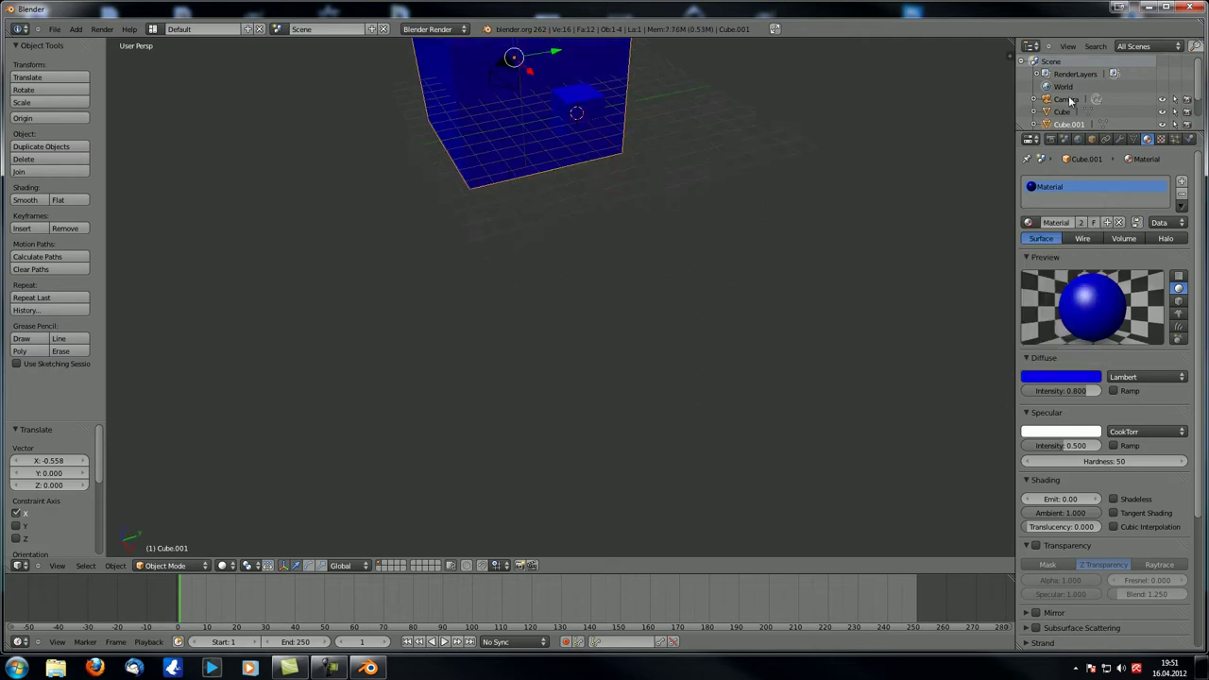
click(1078, 139)
click(1047, 348)
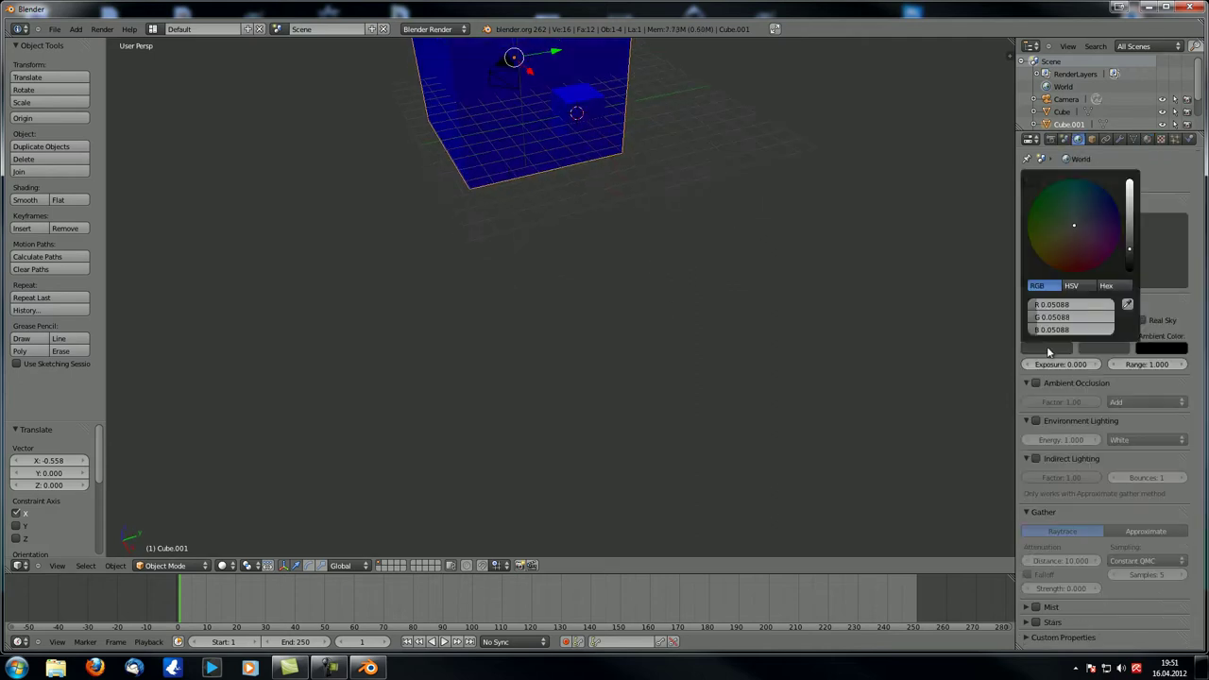
drag(1131, 208, 1130, 179)
drag(1069, 238, 1070, 251)
Render a test image of the two cubes and return to the 3D view
middle_drag(748, 304, 716, 274)
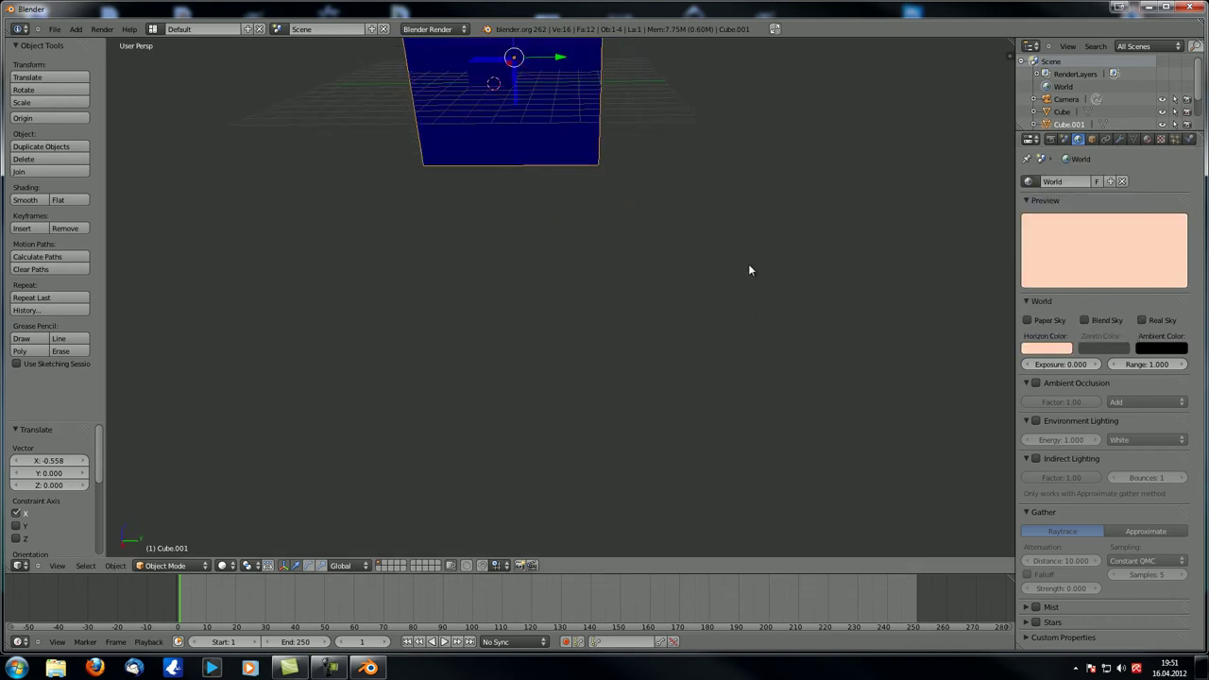
key(F12)
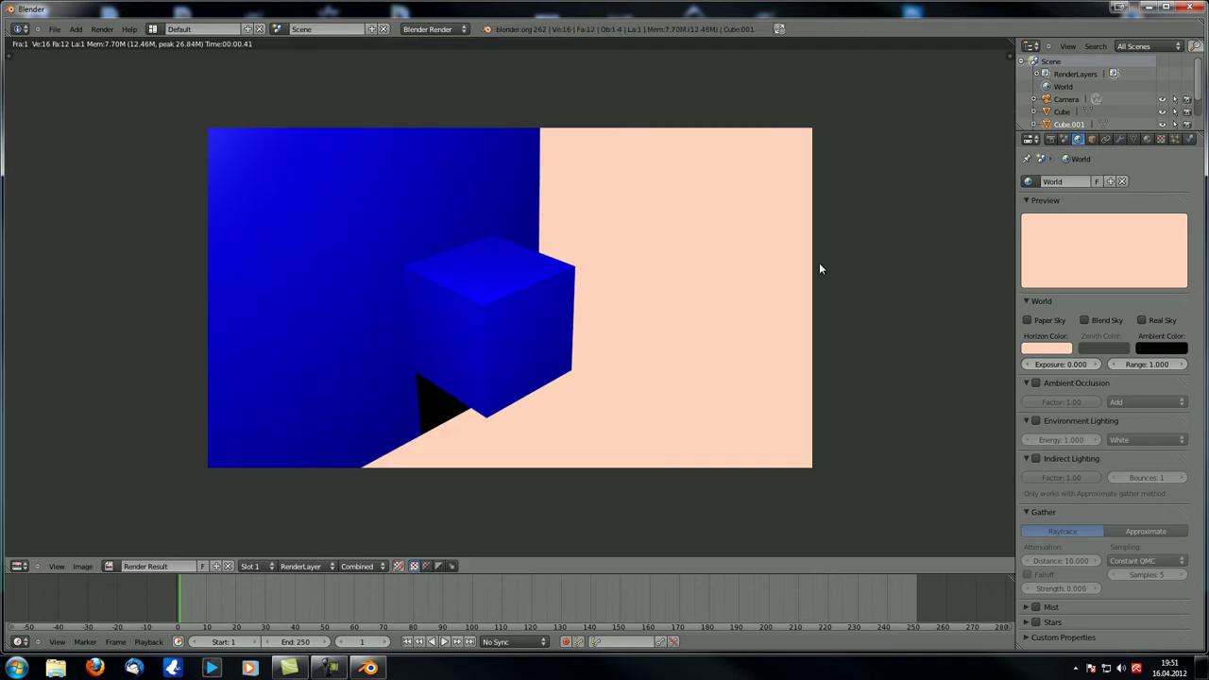
key(Escape)
Align the camera to a view showing both cubes and pull it back along its local Z axis
middle_drag(561, 256, 558, 300)
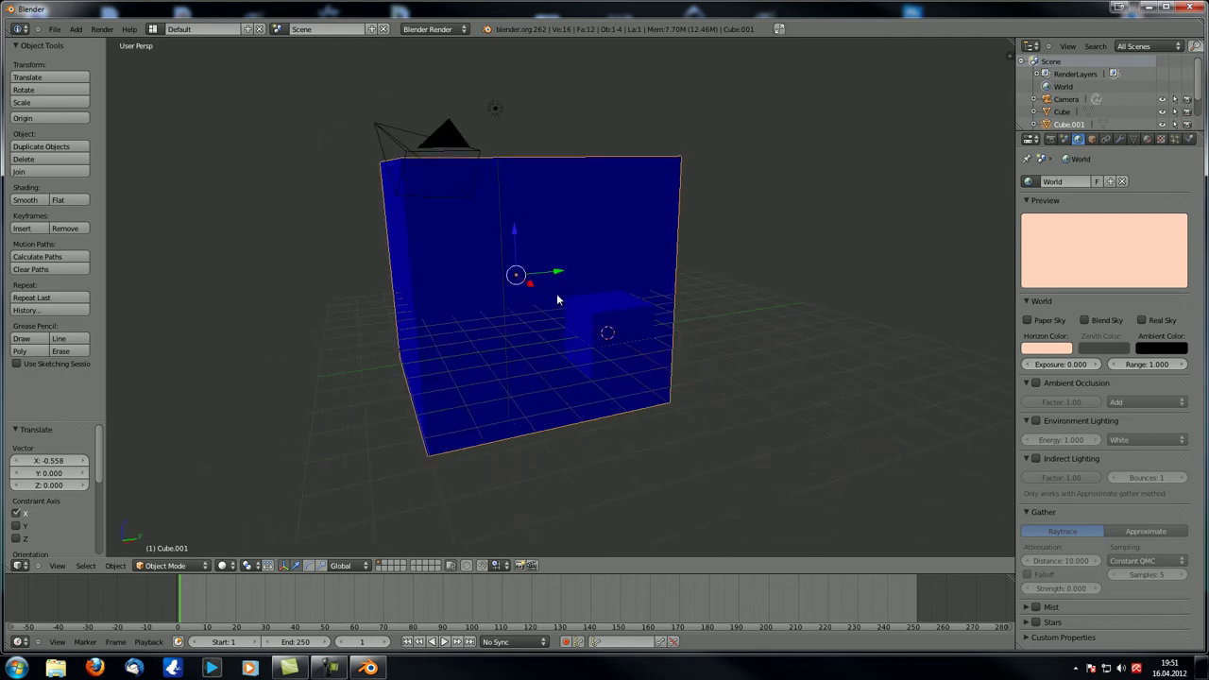
key(ctrl+alt+KP_0)
key(g)
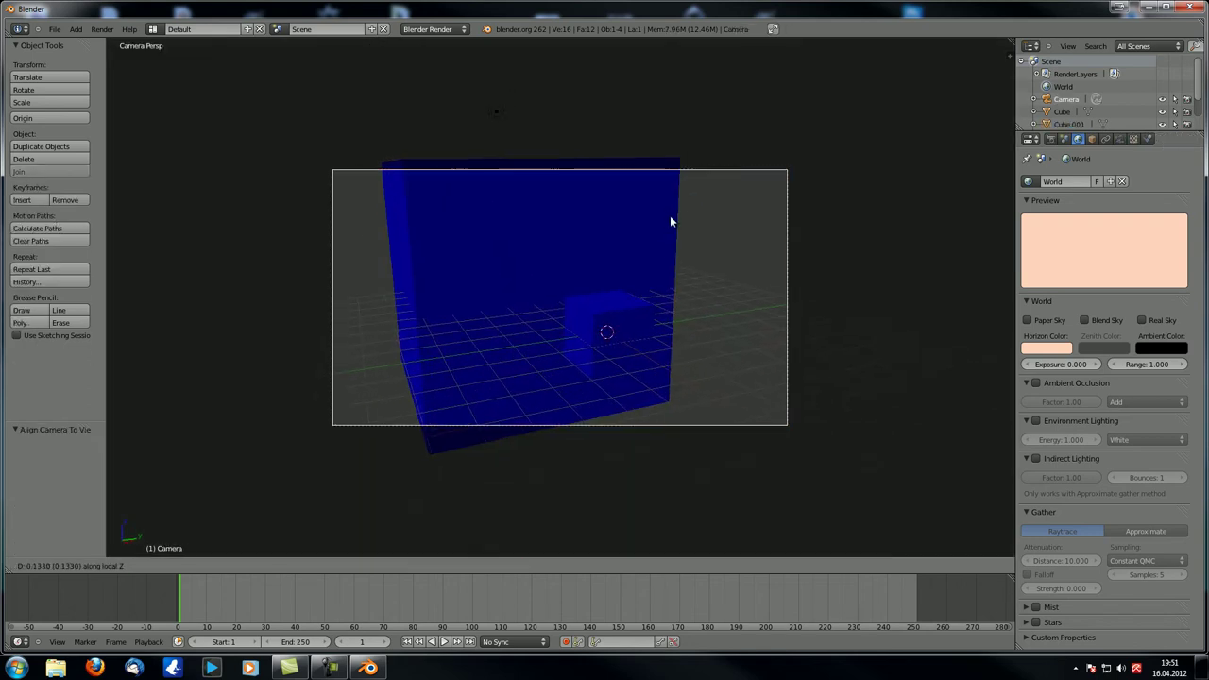
click(660, 310)
Render the new camera view and examine the small cube's edges, shading and shadow against the large cube
key(F12)
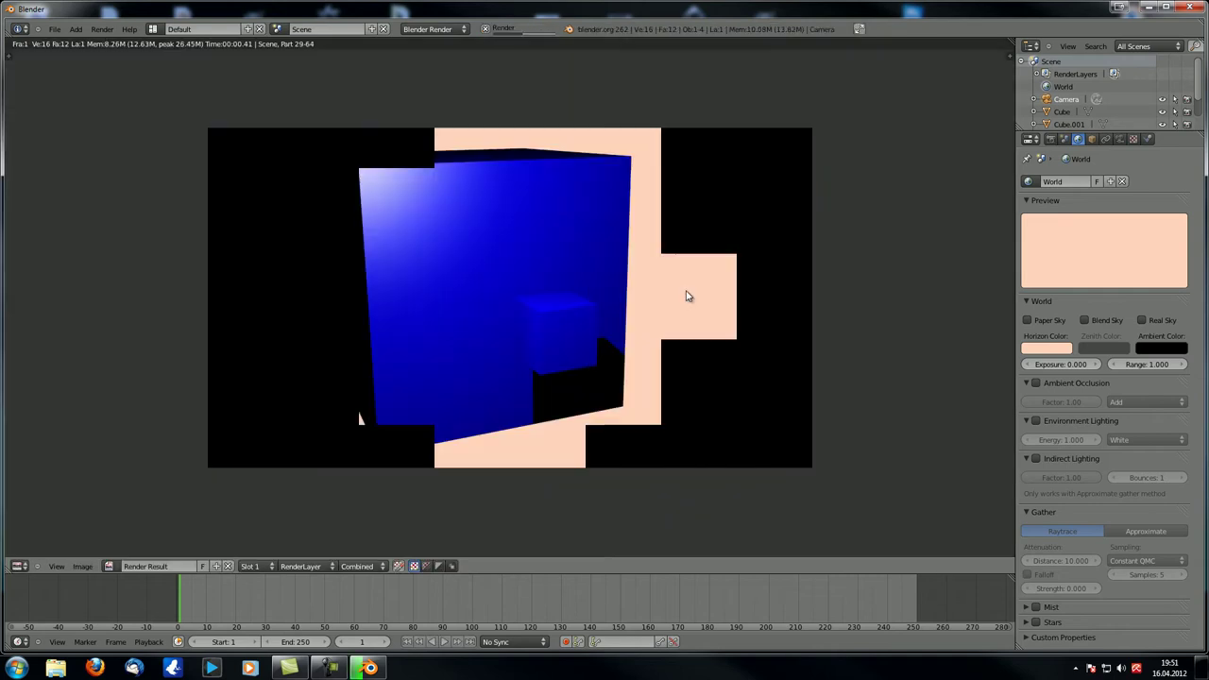
scroll(609, 324, up, 1)
scroll(548, 256, down, 2)
scroll(547, 271, up, 1)
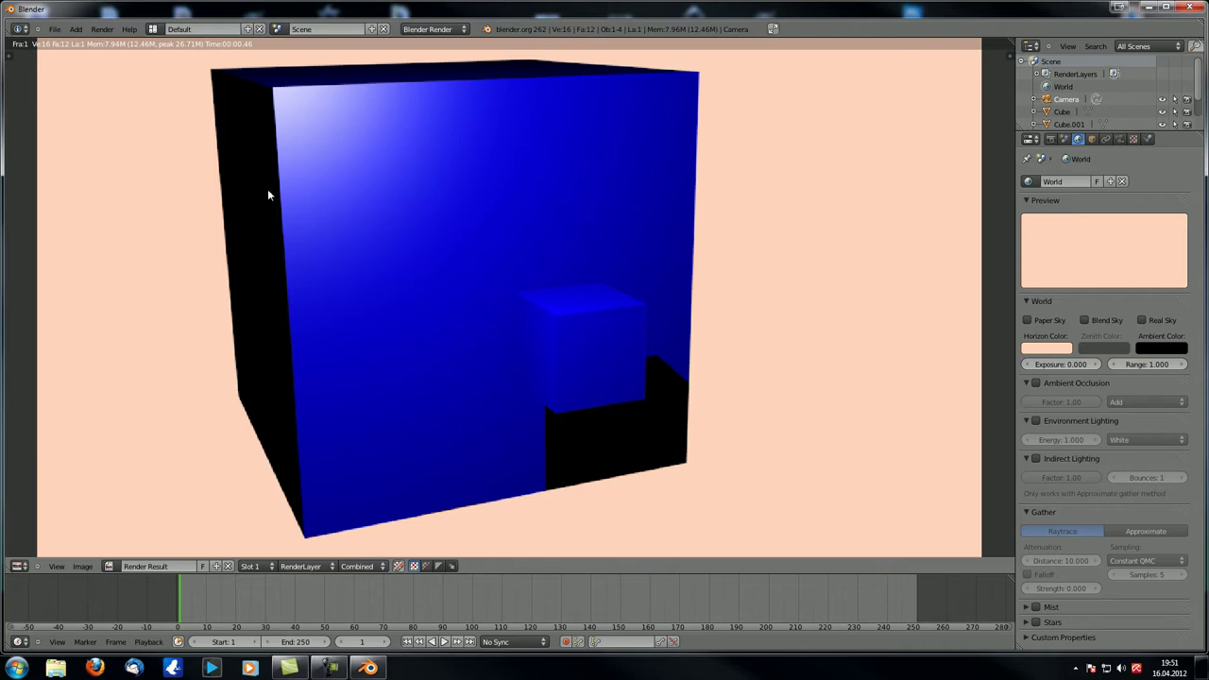
scroll(710, 381, up, 10)
middle_drag(683, 366, 500, 452)
scroll(552, 408, down, 6)
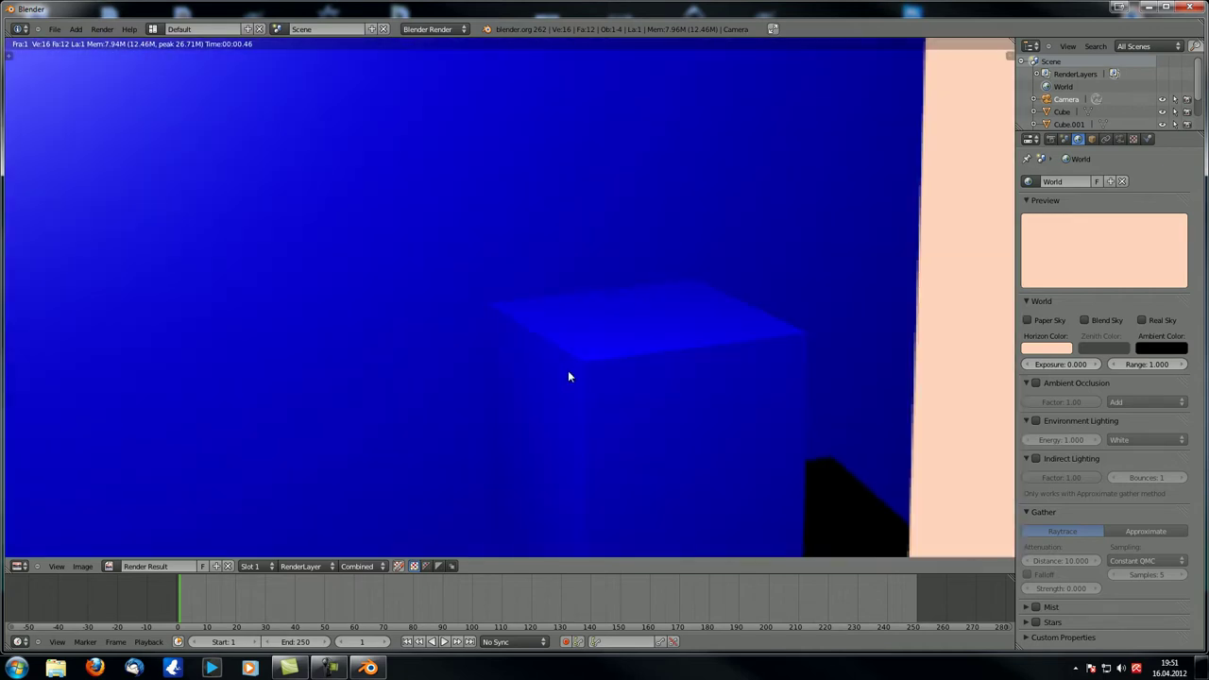
middle_drag(432, 350, 419, 215)
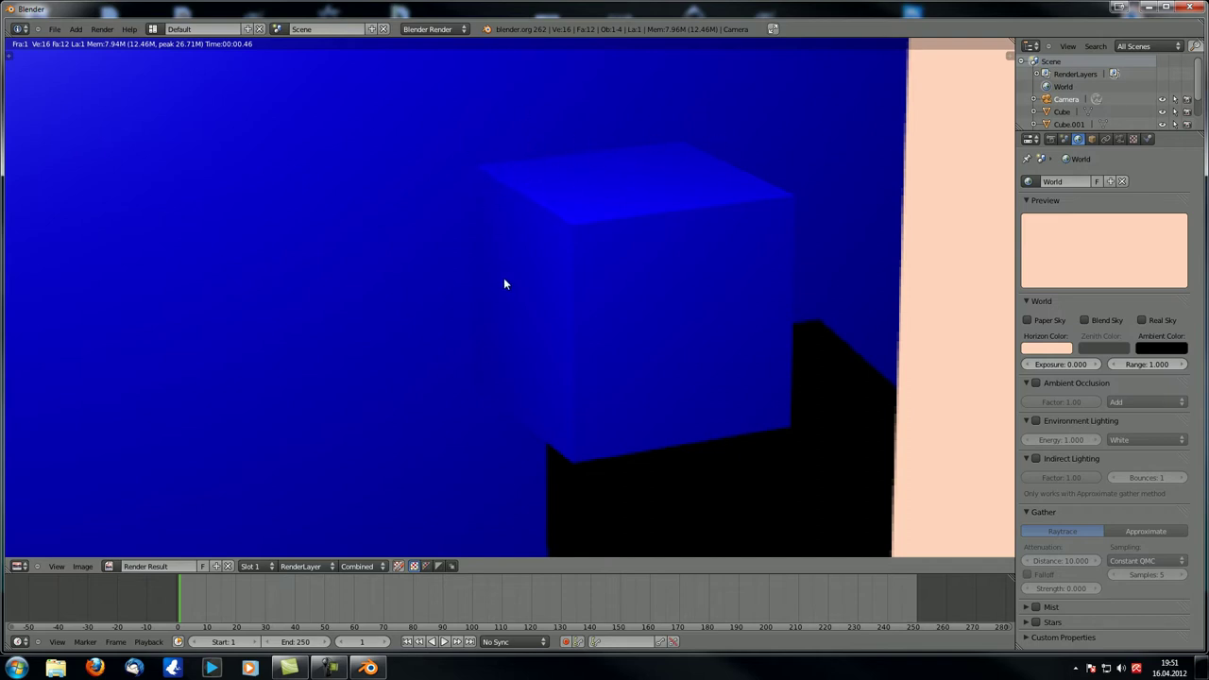
scroll(506, 199, down, 5)
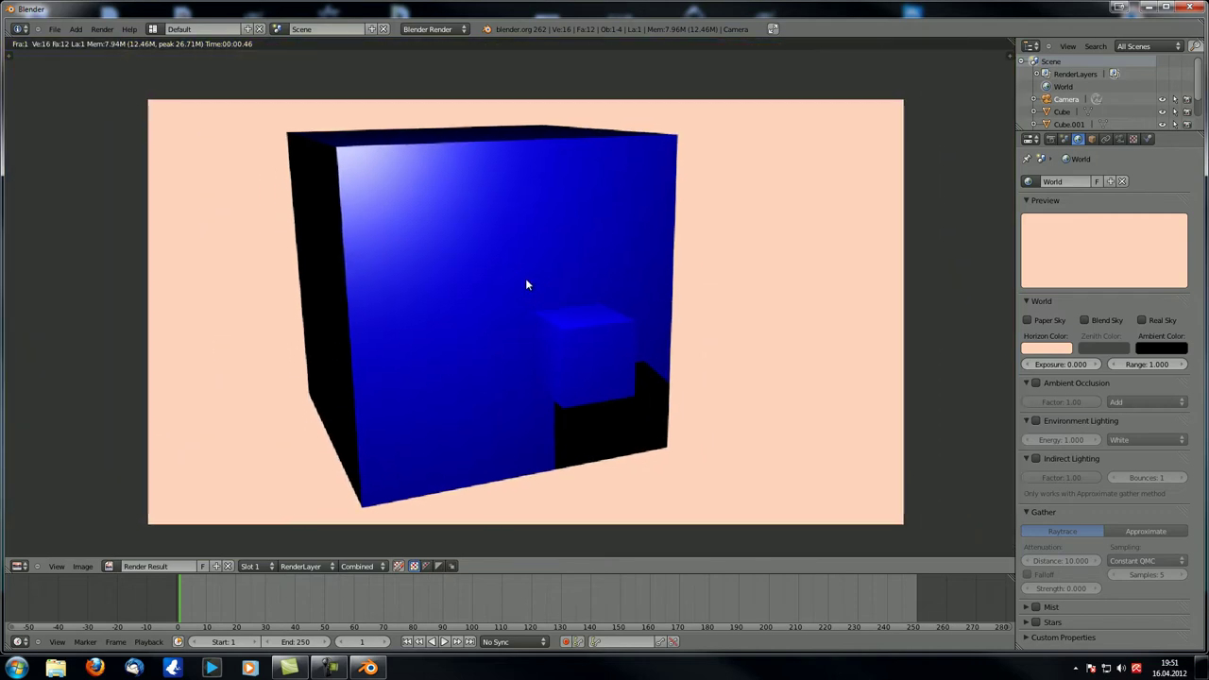
key(Escape)
Add a second render layer and restrict both render layers to layer 2
scroll(519, 294, up, 3)
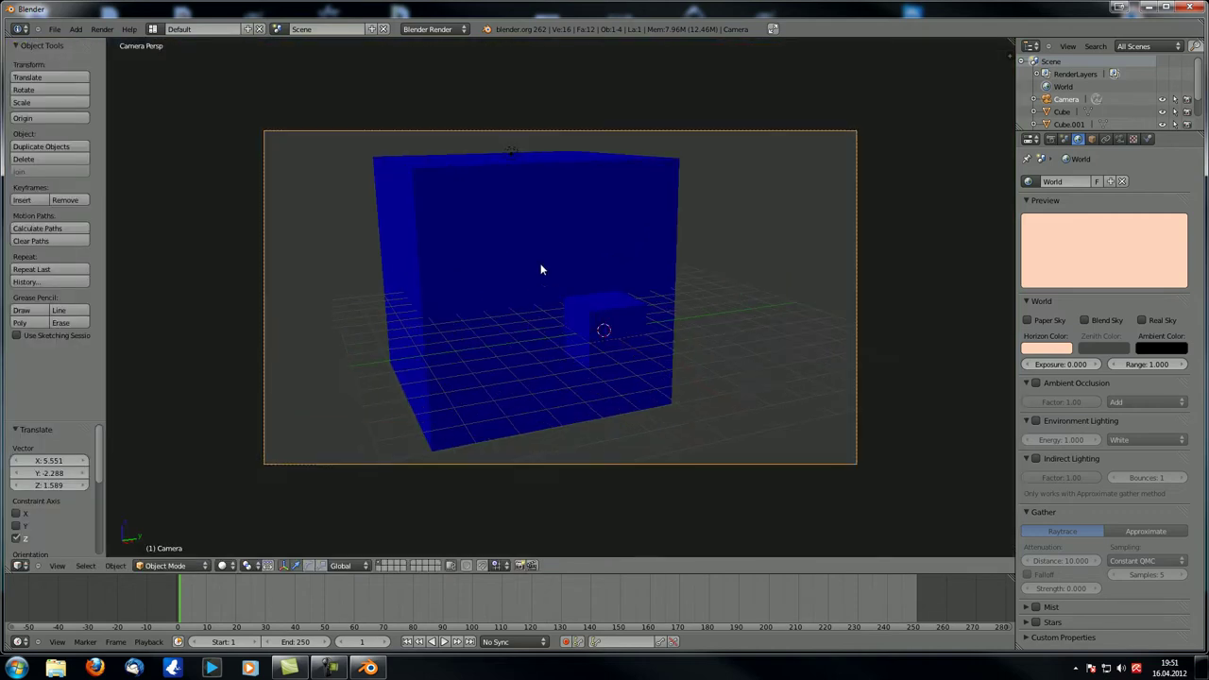
shift+middle_drag(535, 254, 533, 242)
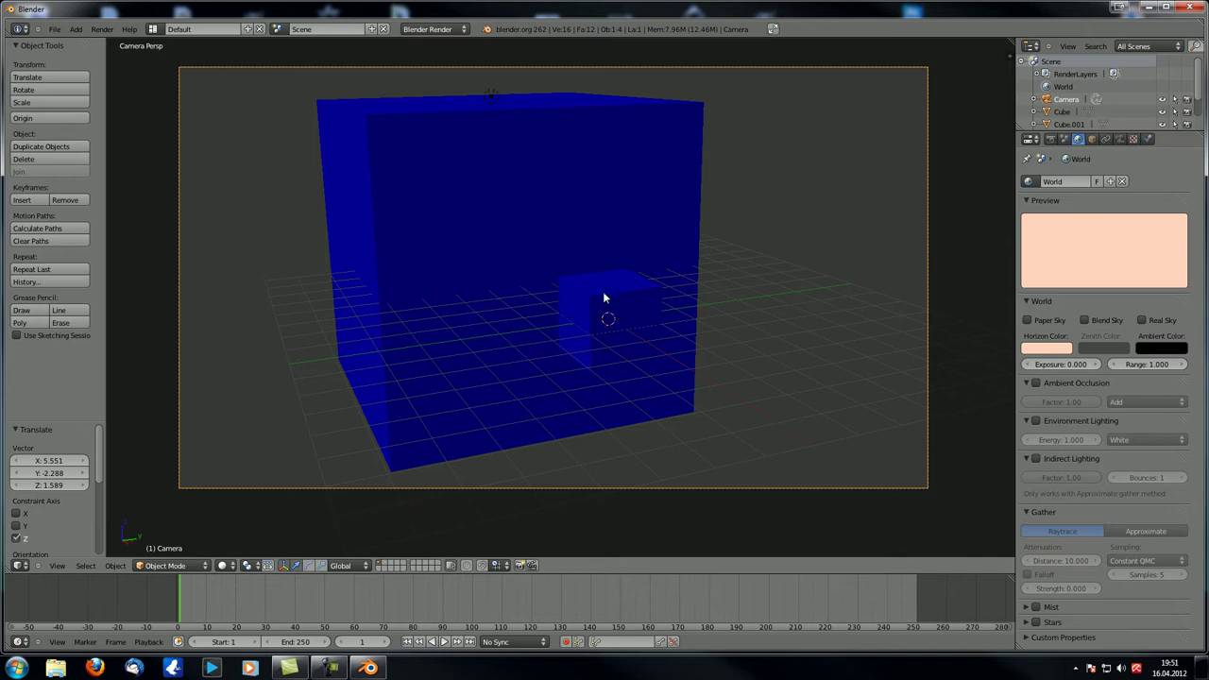
click(1051, 139)
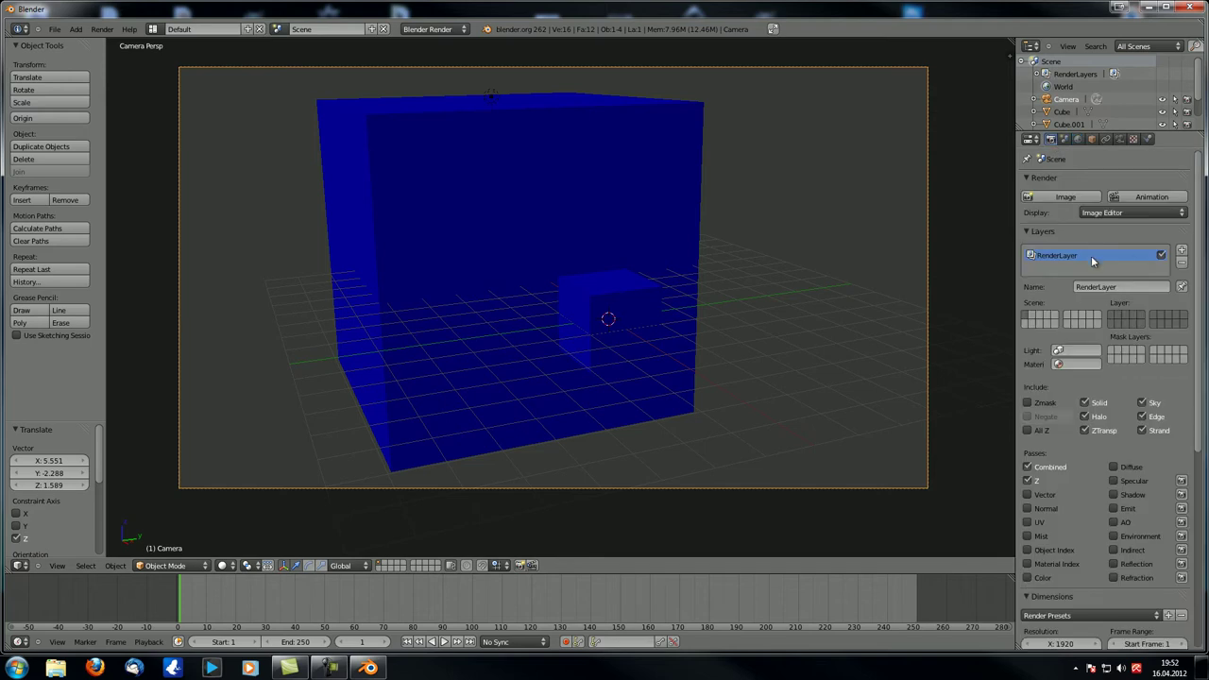
click(1182, 250)
click(1060, 257)
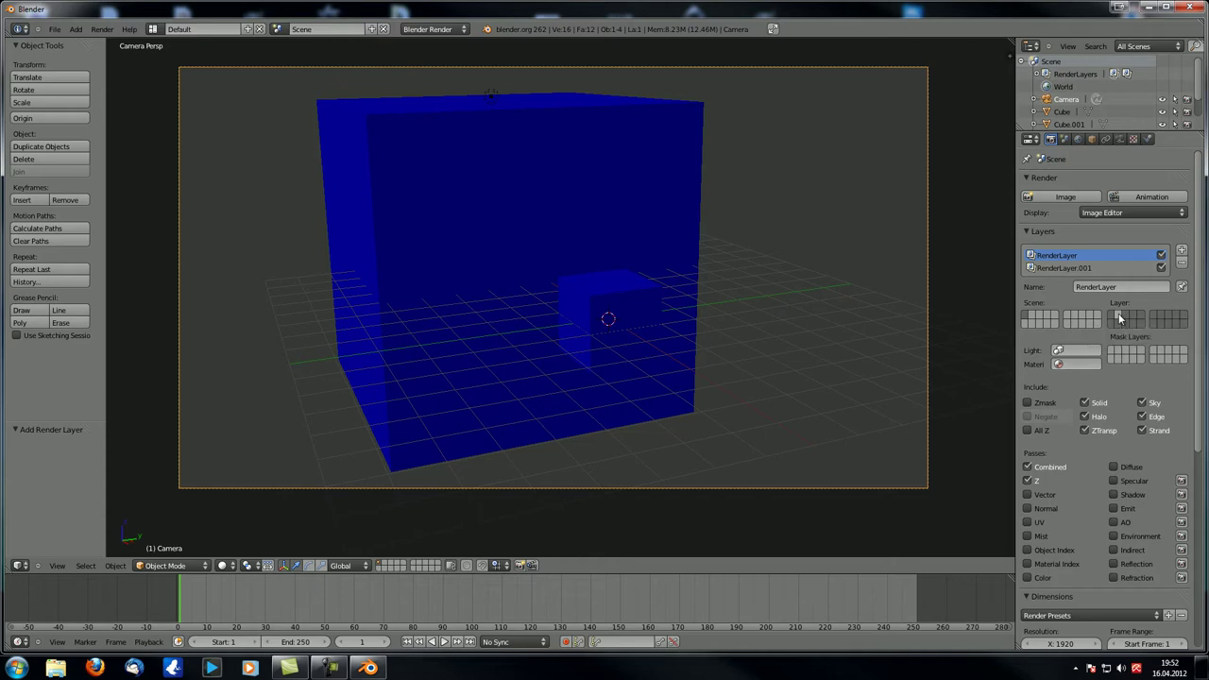
click(1074, 269)
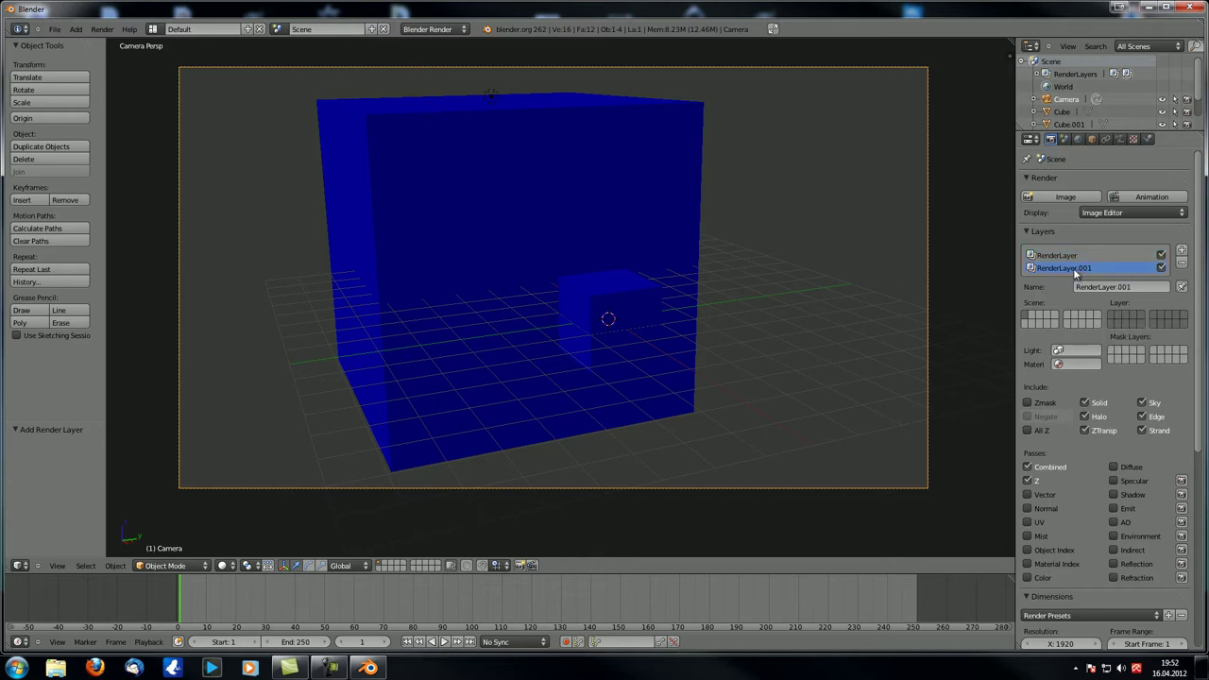
Move the small cube to layer 2 and show layers 1 and 2 together
scroll(604, 310, down, 2)
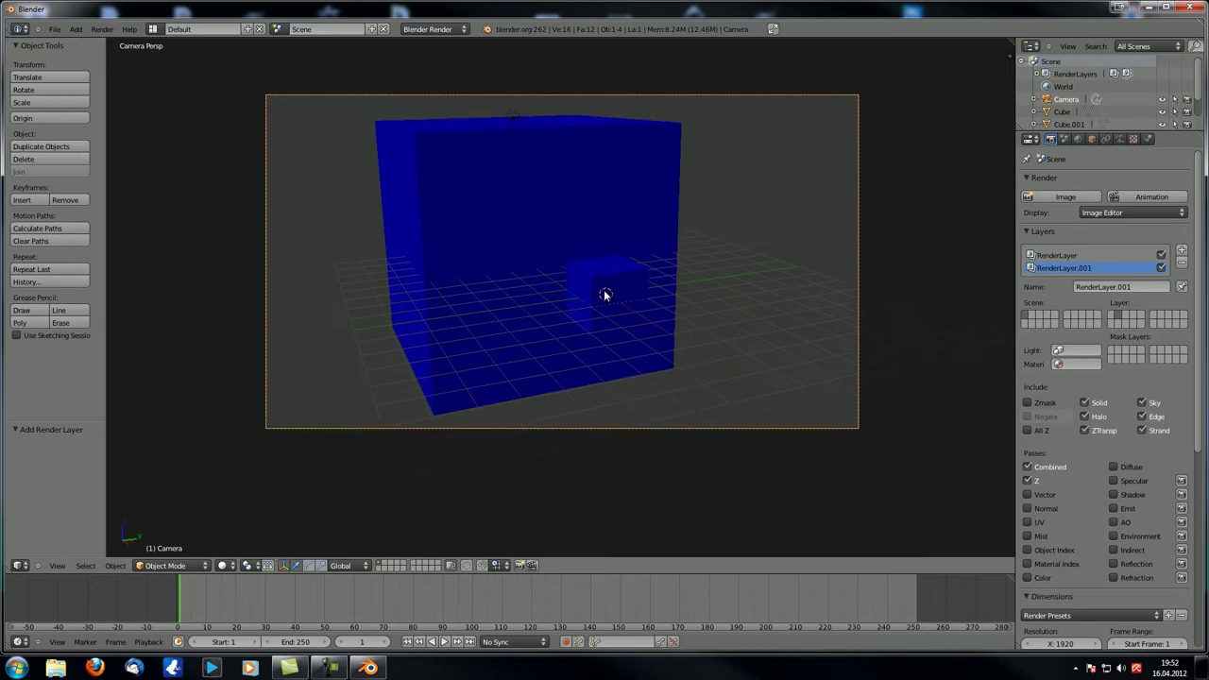
right_click(606, 310)
key(m)
click(720, 319)
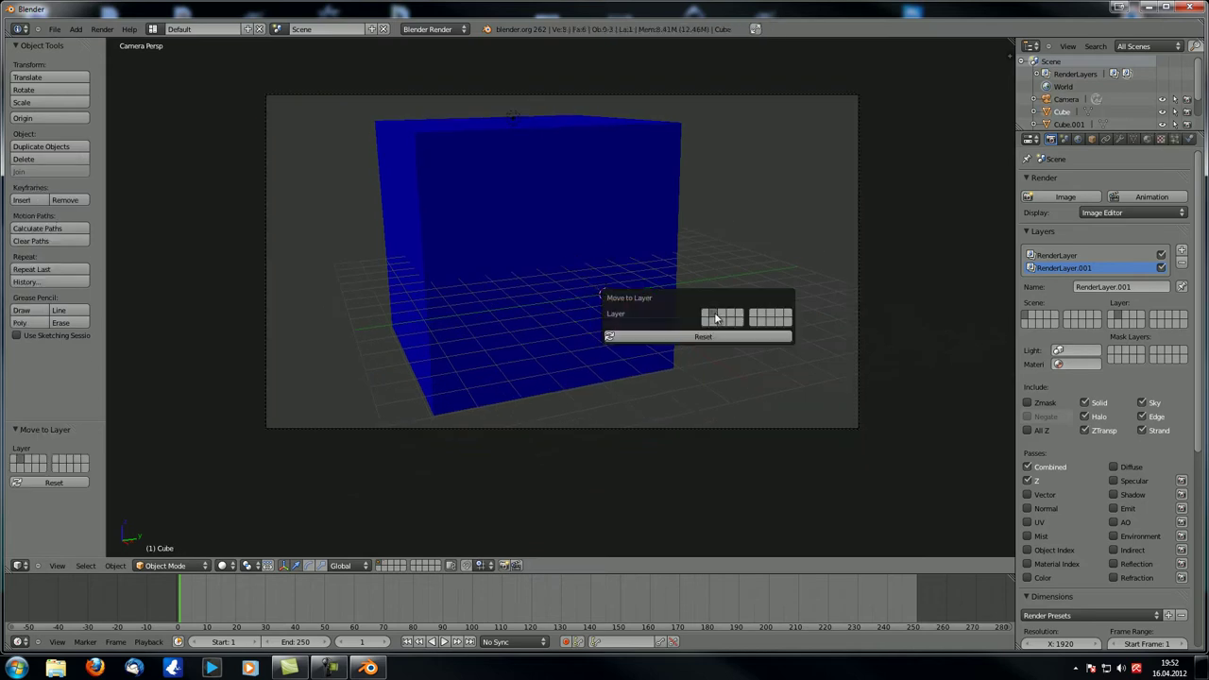
shift+click(386, 565)
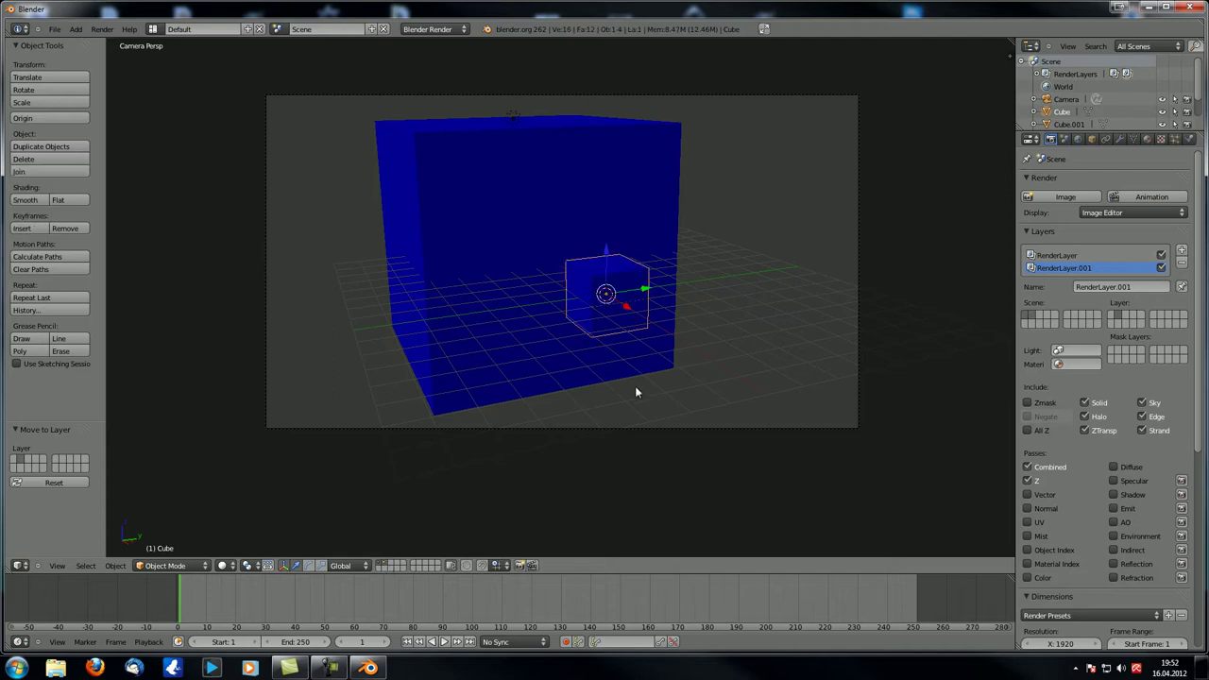
Render the scene to check the small cube's separate render layer
key(F12)
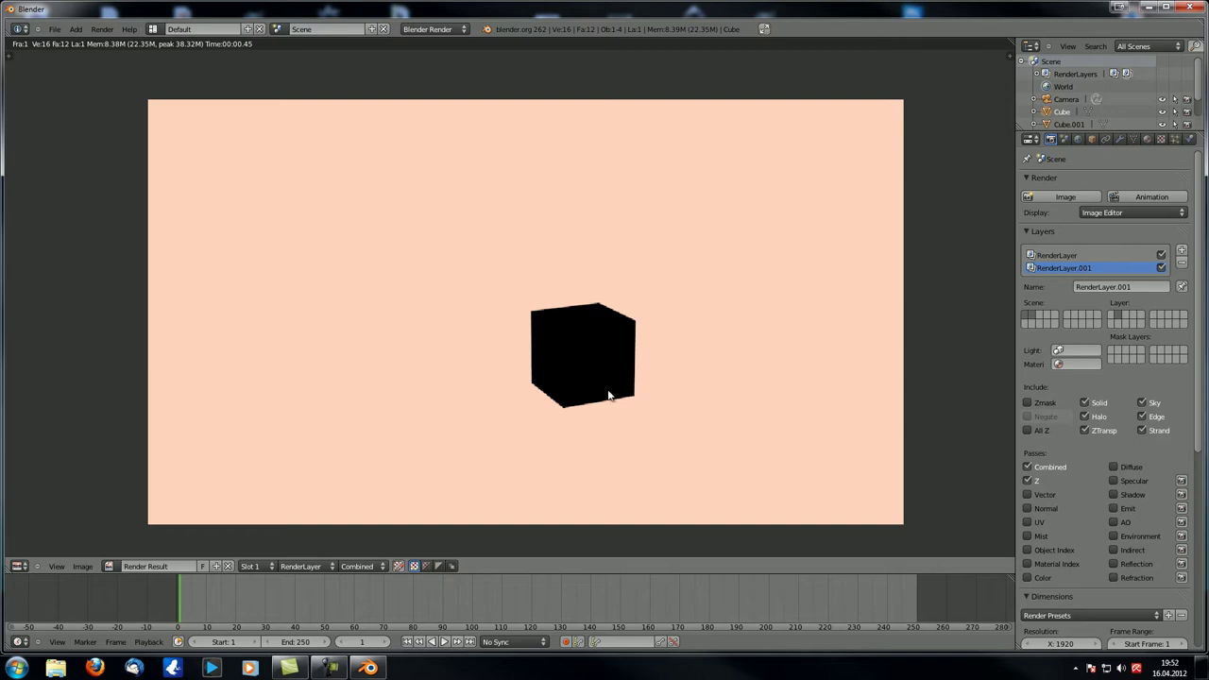
key(Escape)
Place the lamp on both layers 1 and 2 and render the scene
right_click(510, 121)
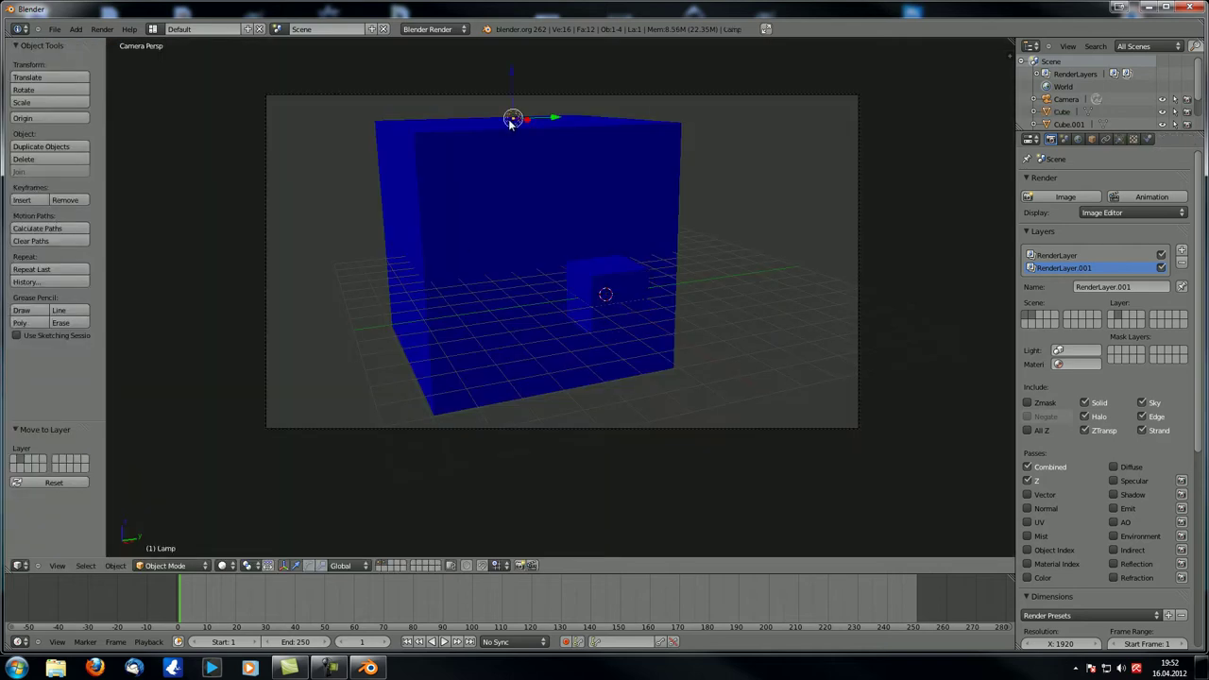
key(m)
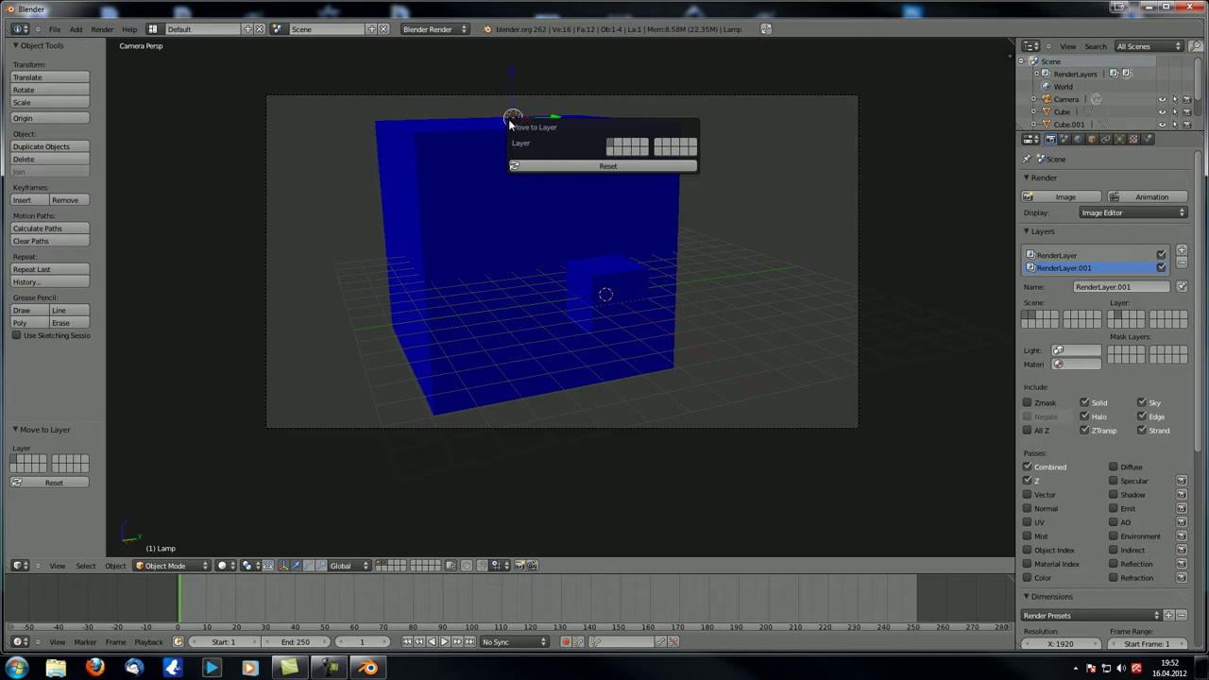
click(619, 147)
click(650, 258)
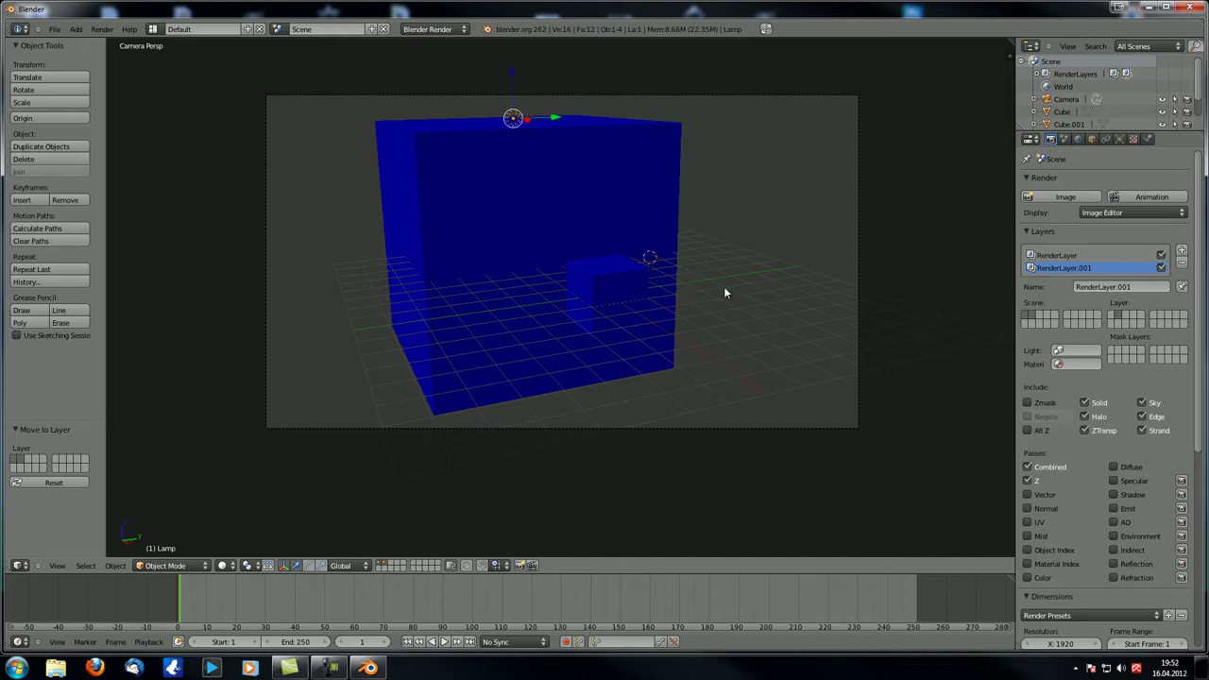
key(F12)
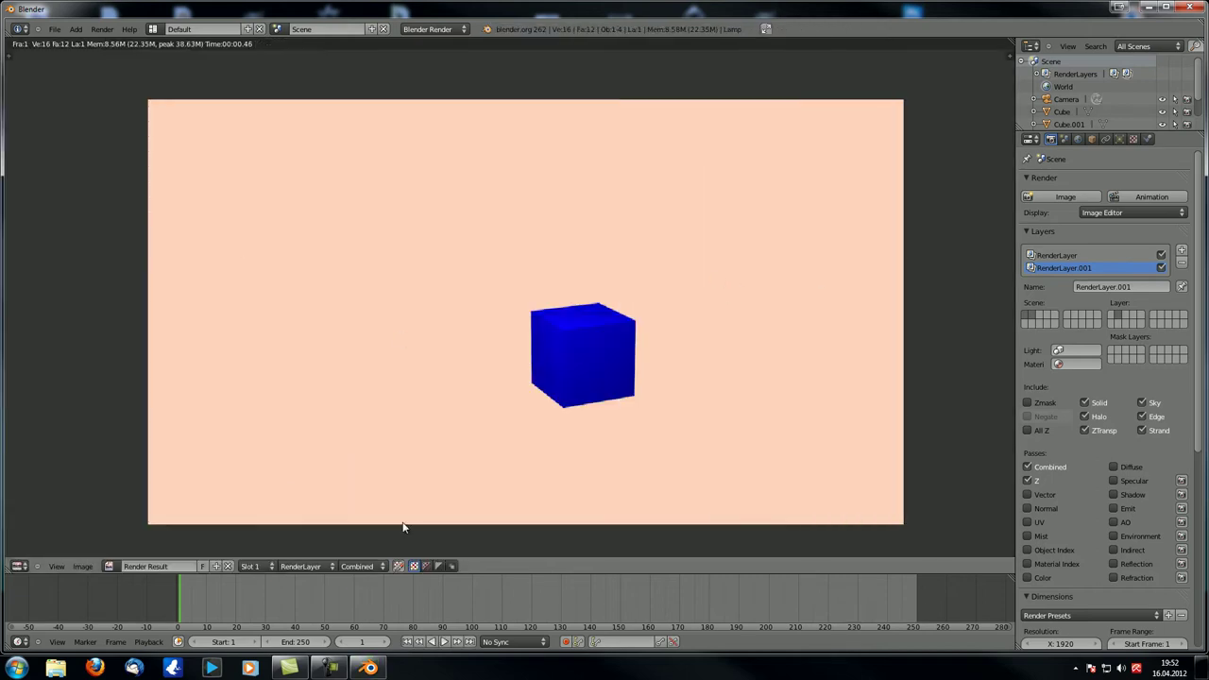
Switch to the Node Editor, enable compositing nodes and the backdrop, and move the Render Layers and Composite nodes far apart
click(21, 566)
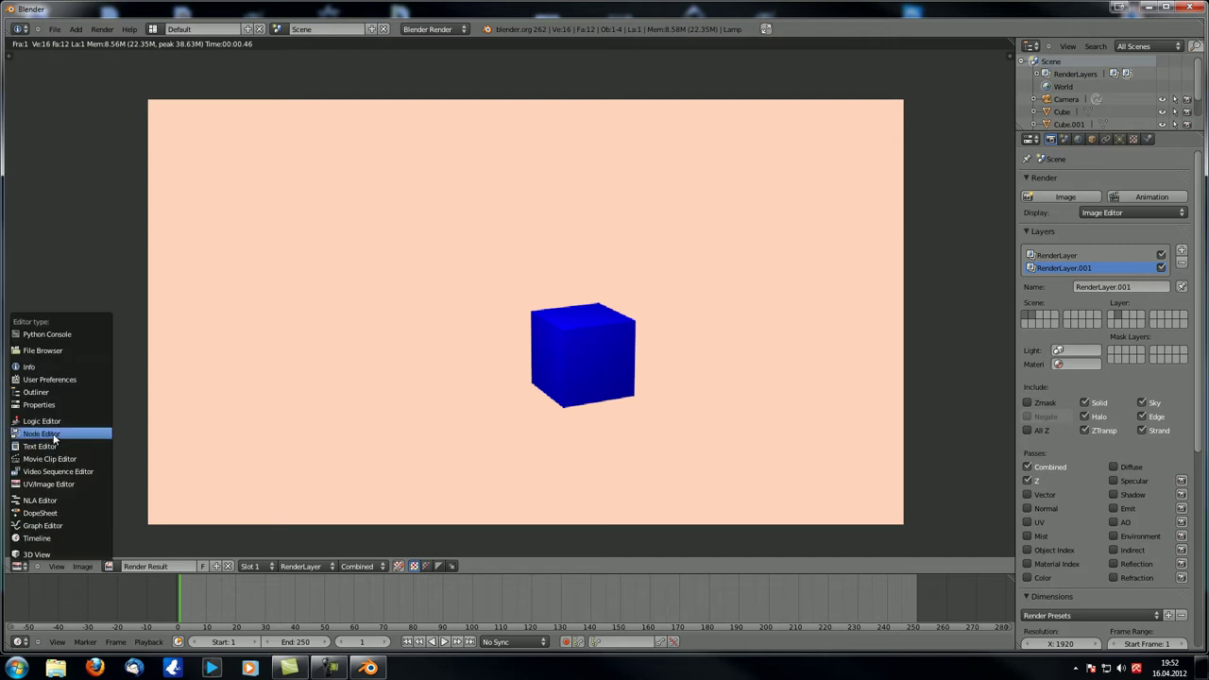
click(54, 434)
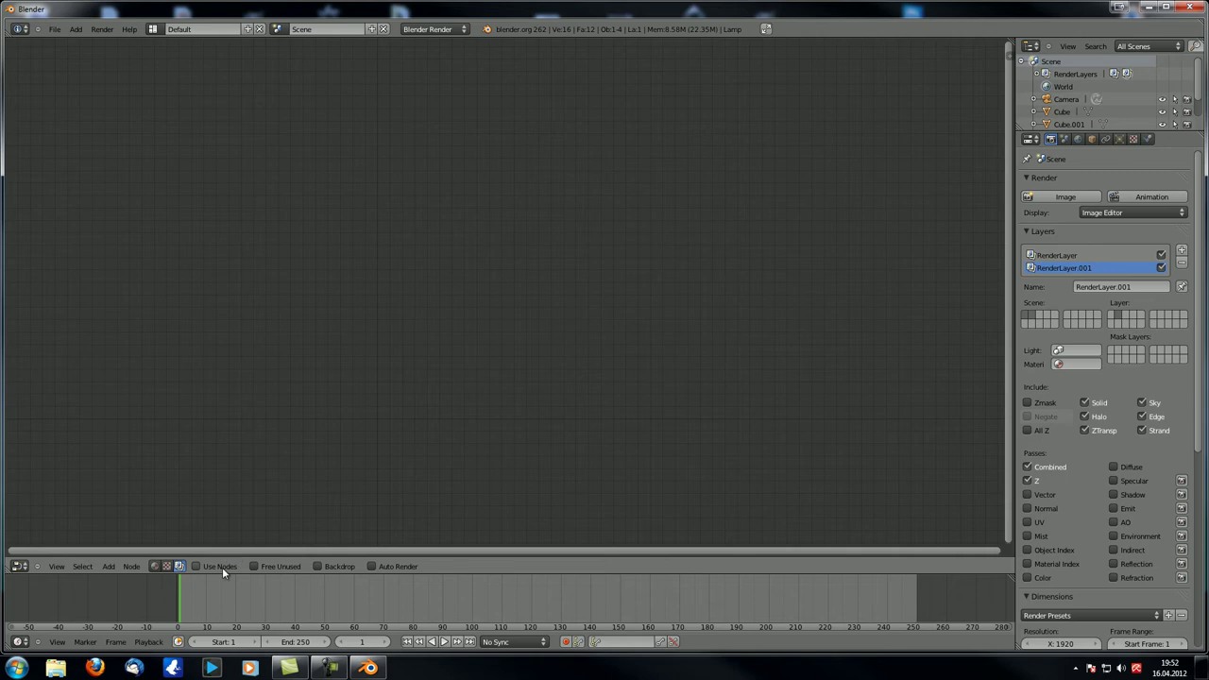
click(226, 566)
click(332, 567)
drag(414, 238, 110, 188)
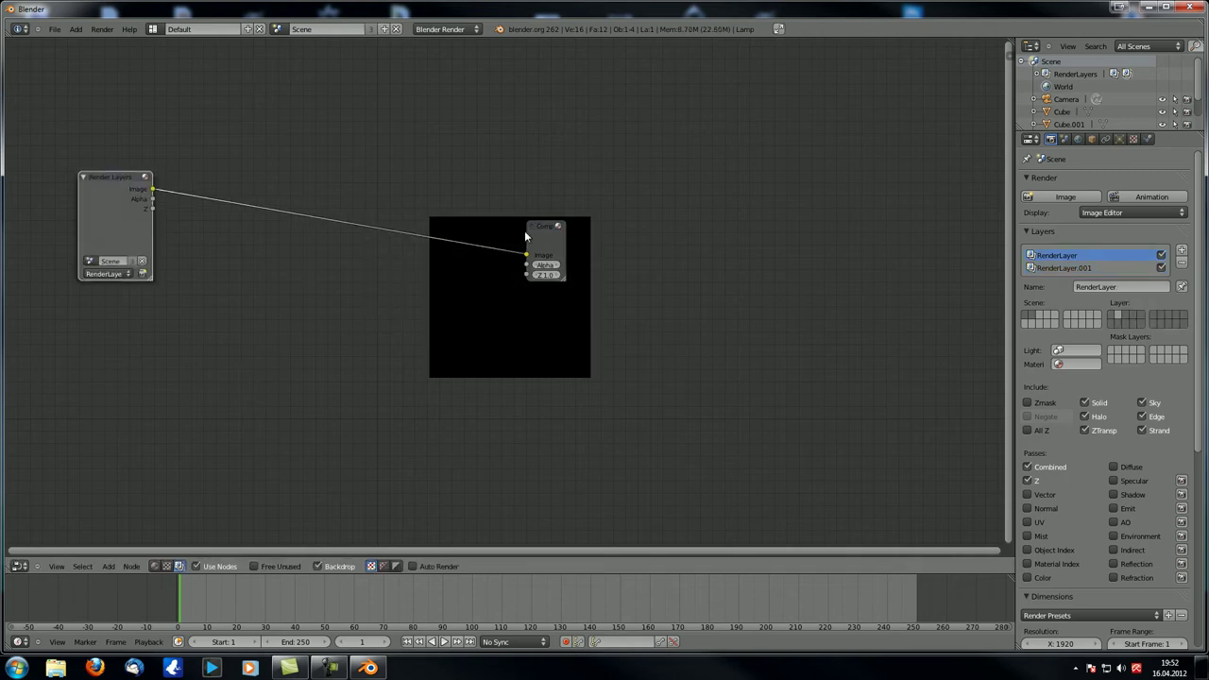
drag(521, 229, 834, 150)
Add a Viewer output node just below the Composite node
key(shift+a)
mouse_move(737, 410)
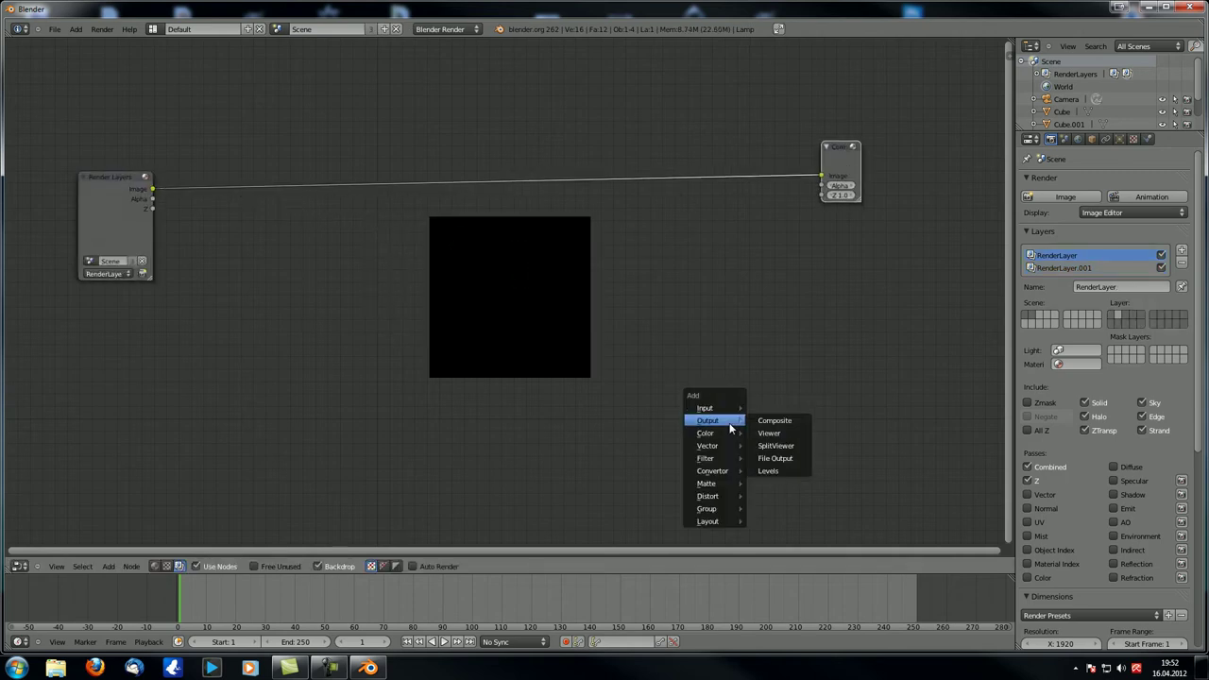
click(782, 436)
click(832, 250)
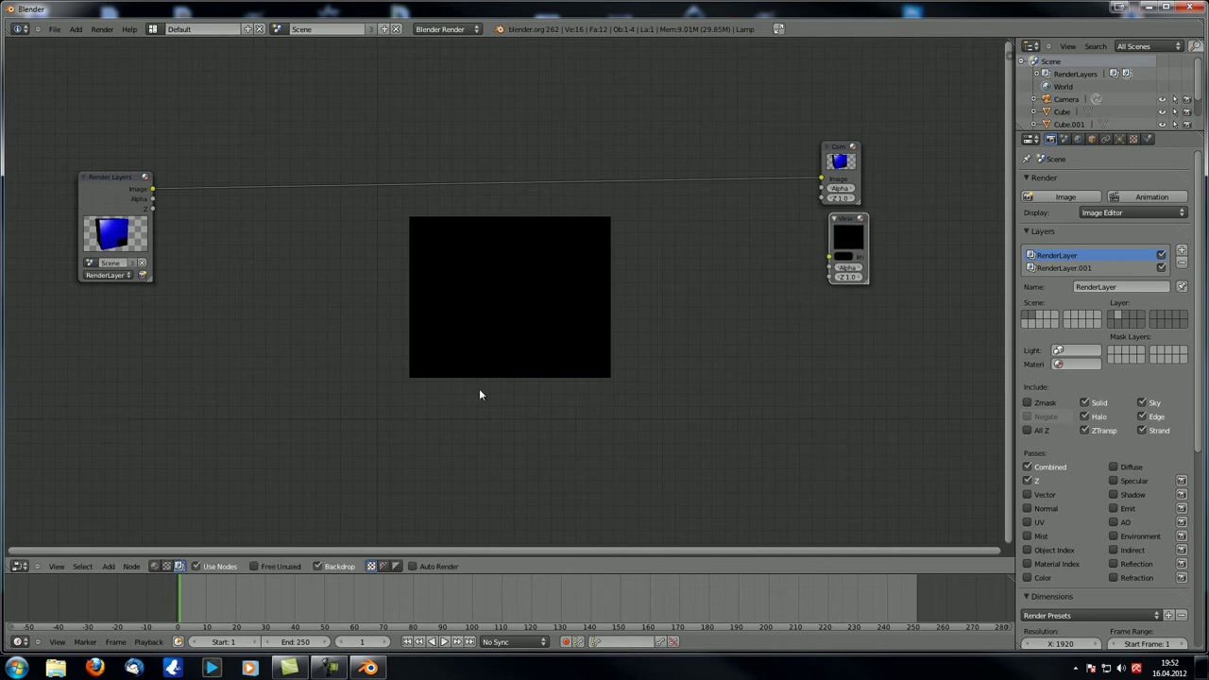
Add a second Render Layers node below the first and set it to RenderLayer.001
key(shift+a)
mouse_move(481, 394)
mouse_move(452, 378)
click(519, 378)
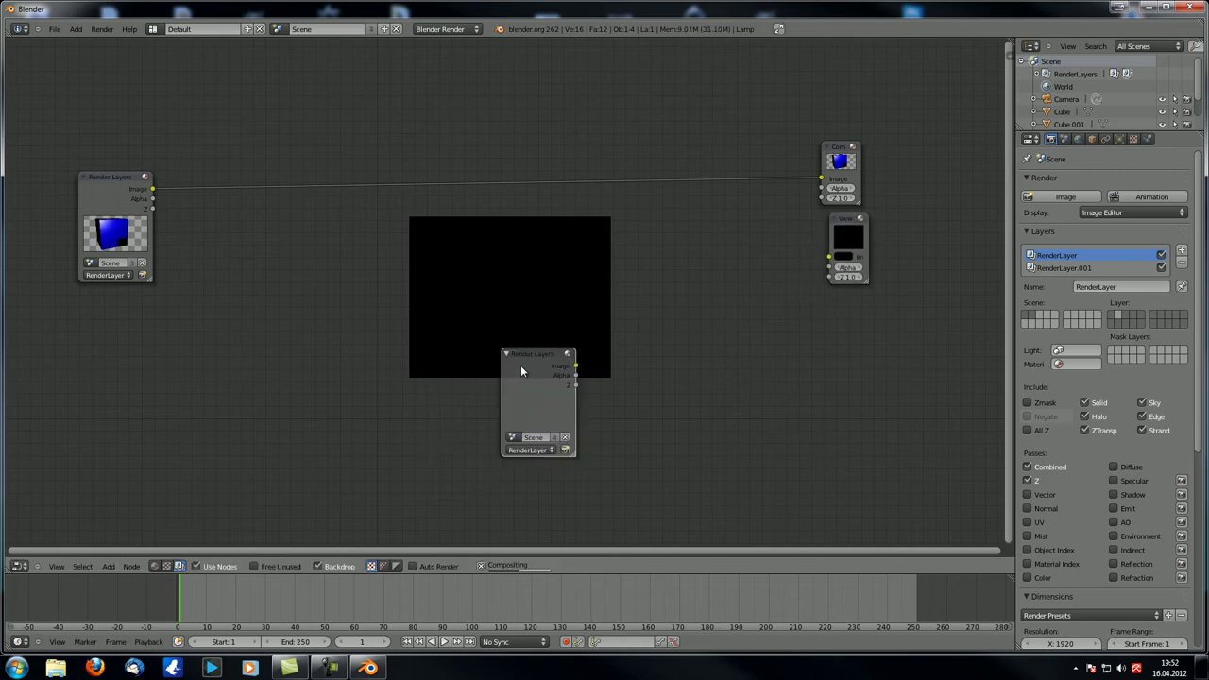
click(85, 344)
click(104, 427)
click(112, 411)
drag(114, 346, 118, 334)
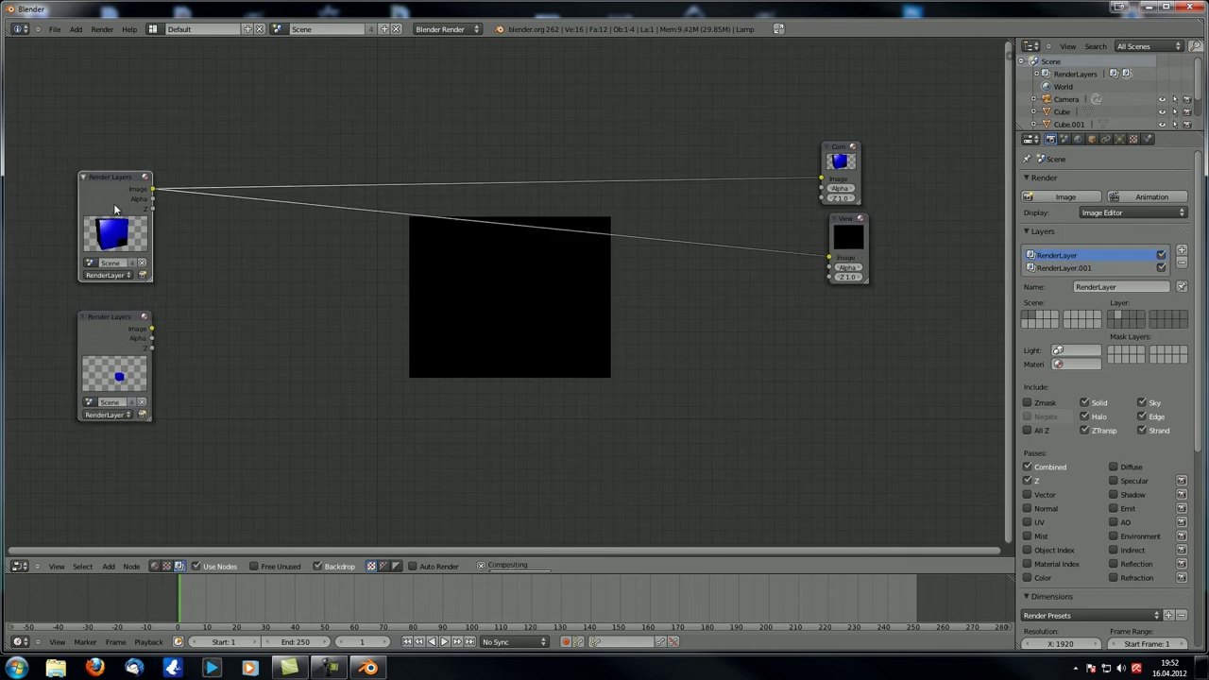
Preview the large cube's render layer and the small cube's render layer in turn through the Viewer
ctrl+shift+click(116, 208)
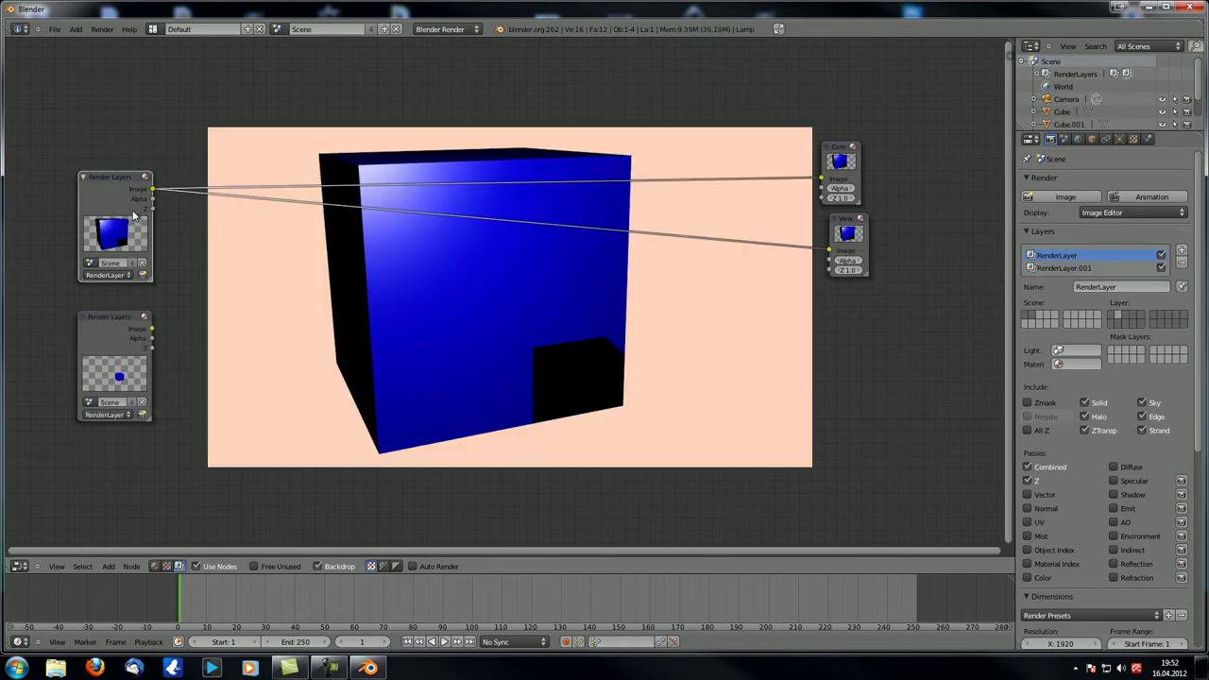
ctrl+shift+click(112, 338)
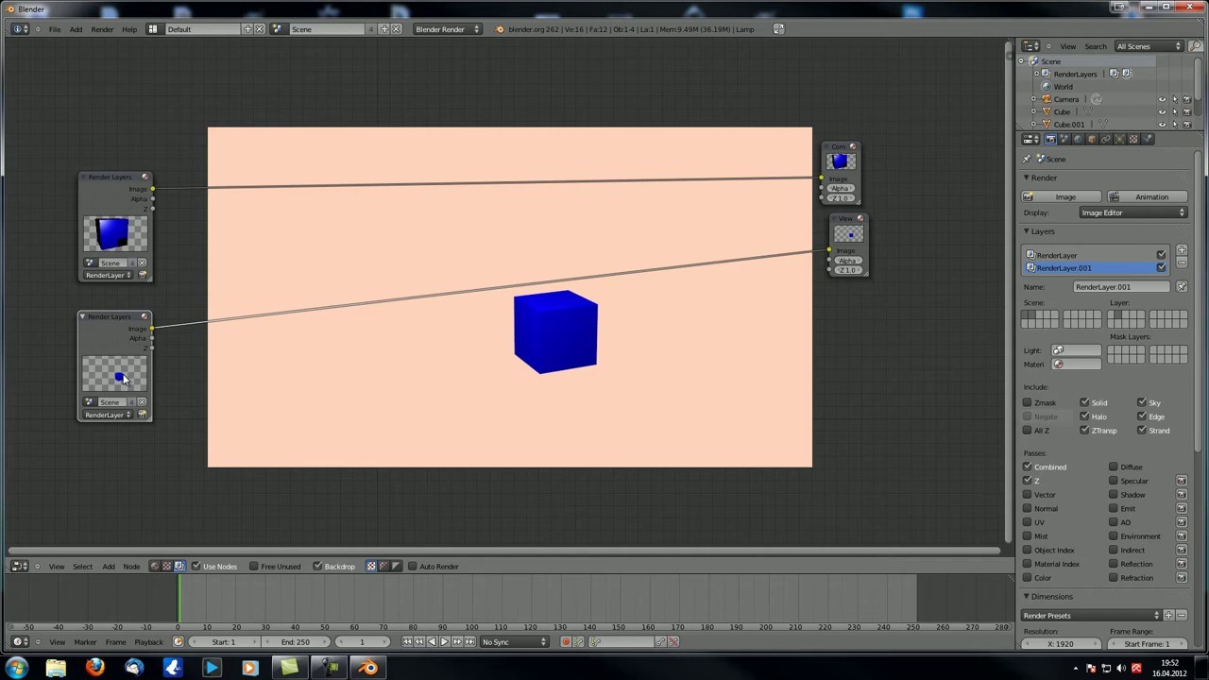
scroll(295, 361, up, 2)
scroll(295, 361, down, 1)
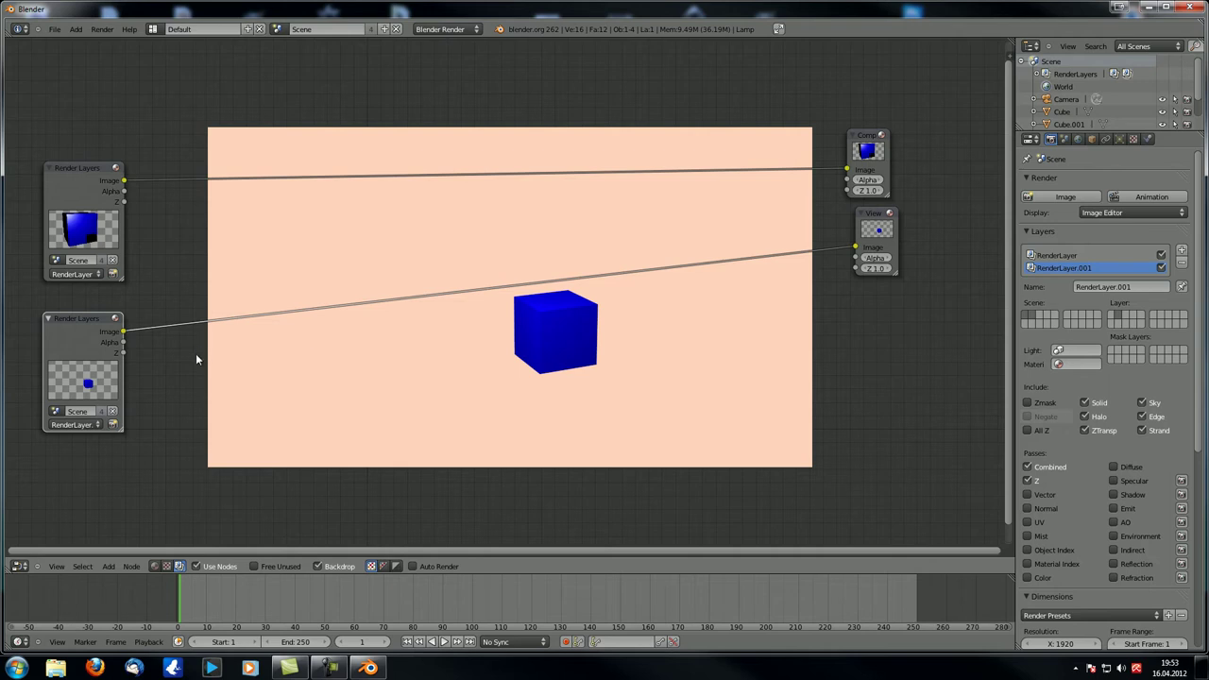
Move the first Render Layers node up and add a Mix node near the two Render Layers nodes
drag(86, 194, 95, 128)
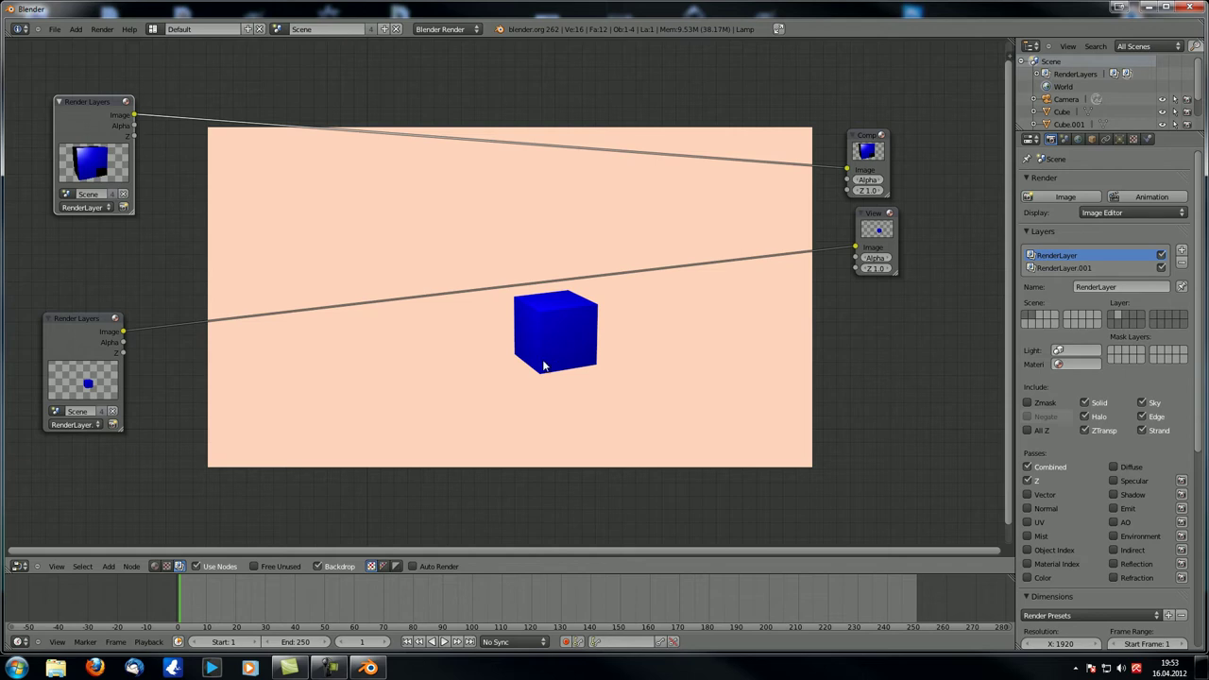
key(shift+a)
mouse_move(478, 400)
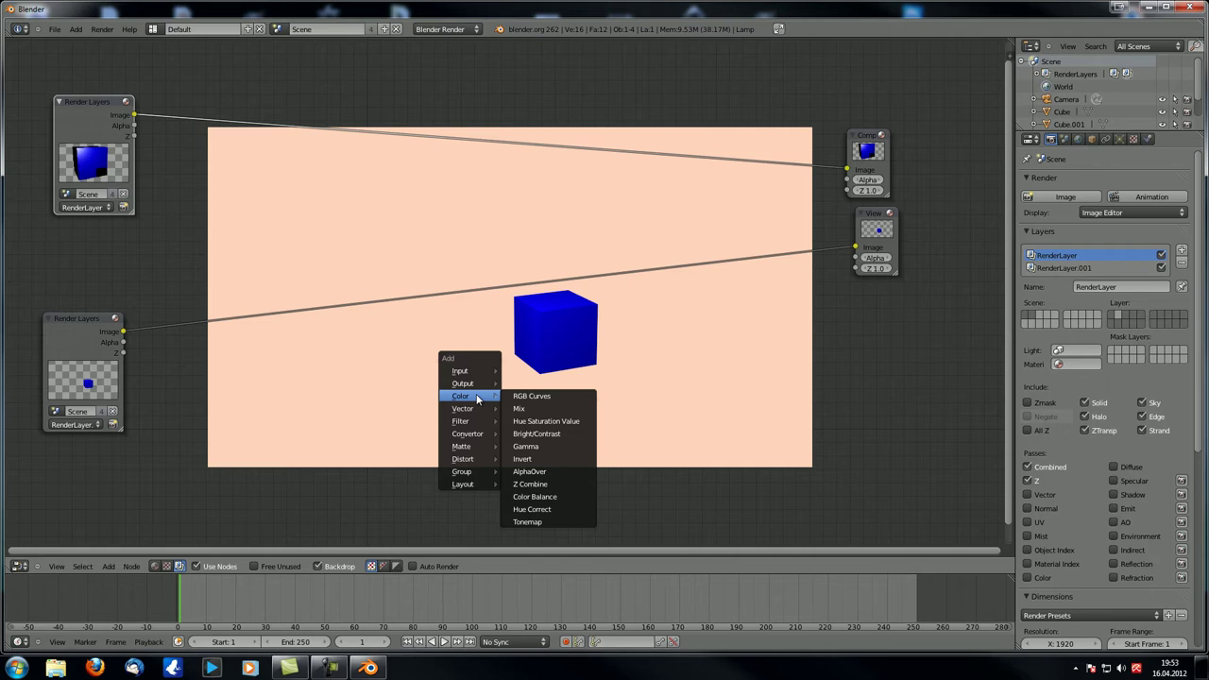
click(518, 408)
click(213, 199)
Add an AlphaOver node and a Z Combine node in a row beside the Mix node
key(shift+a)
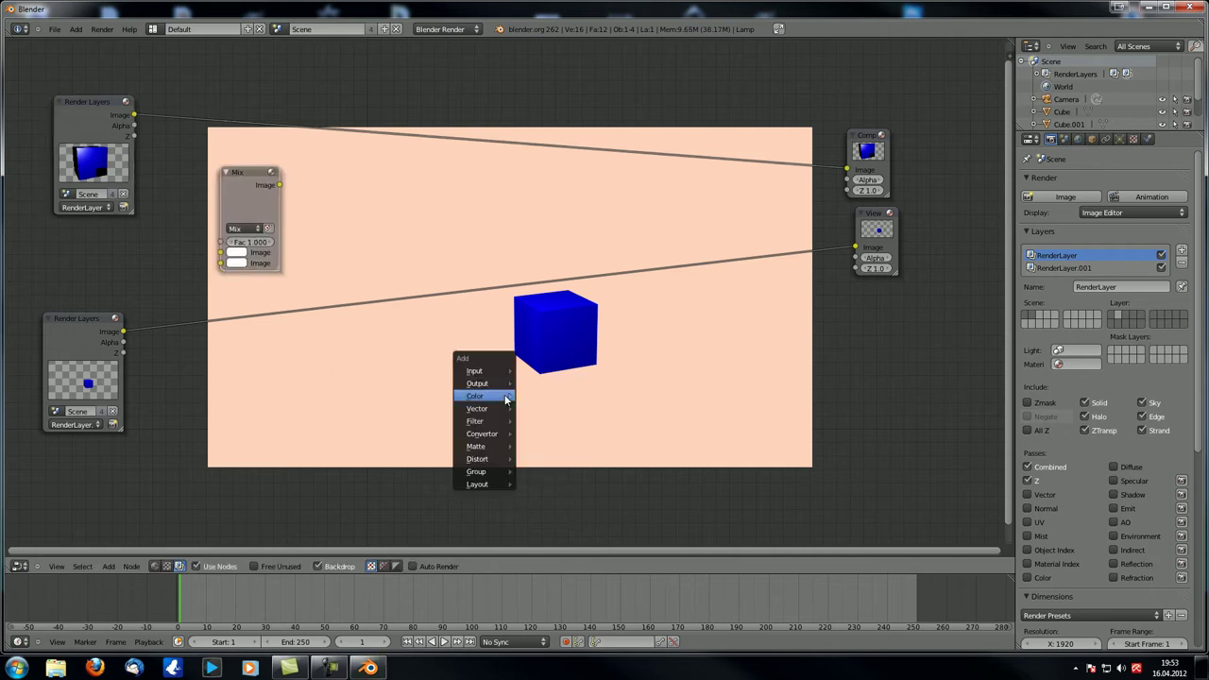
mouse_move(506, 399)
click(599, 471)
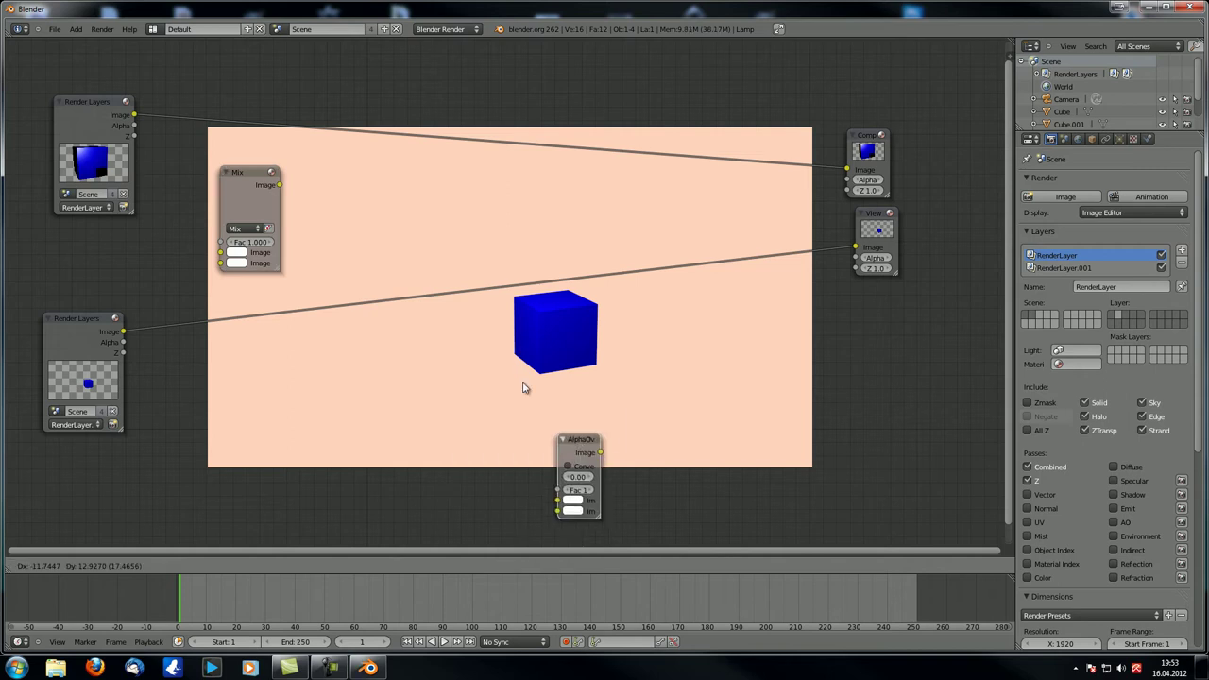
click(327, 177)
key(shift+a)
mouse_move(500, 409)
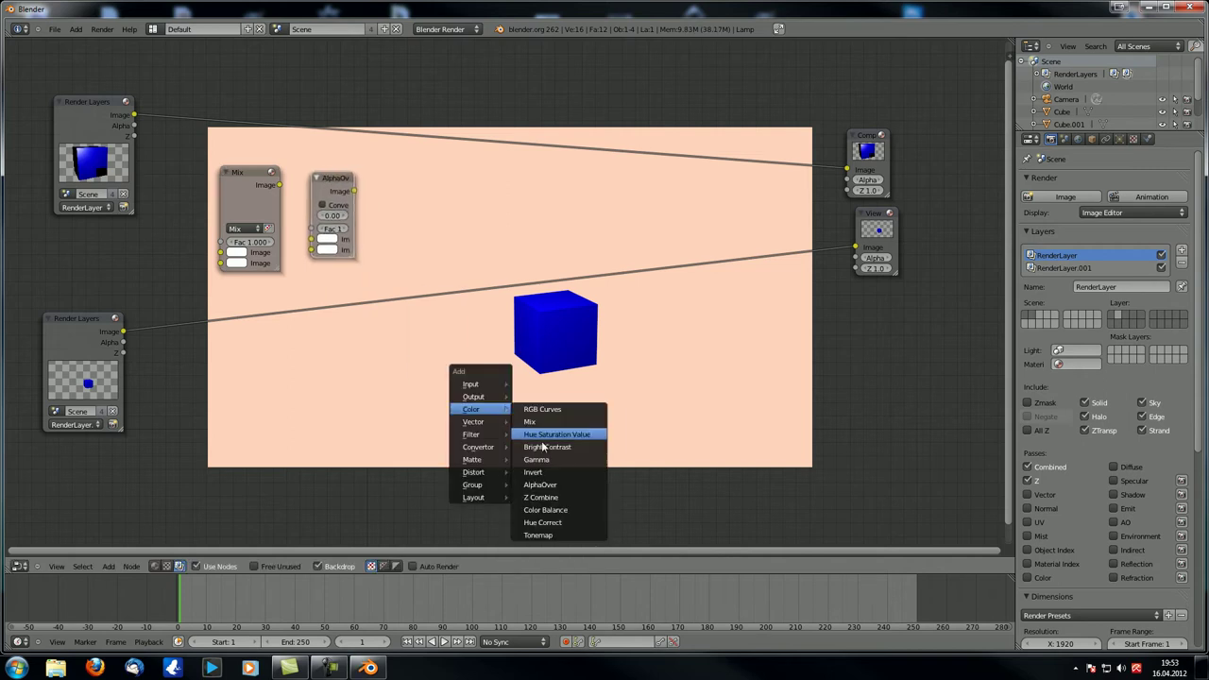
click(540, 497)
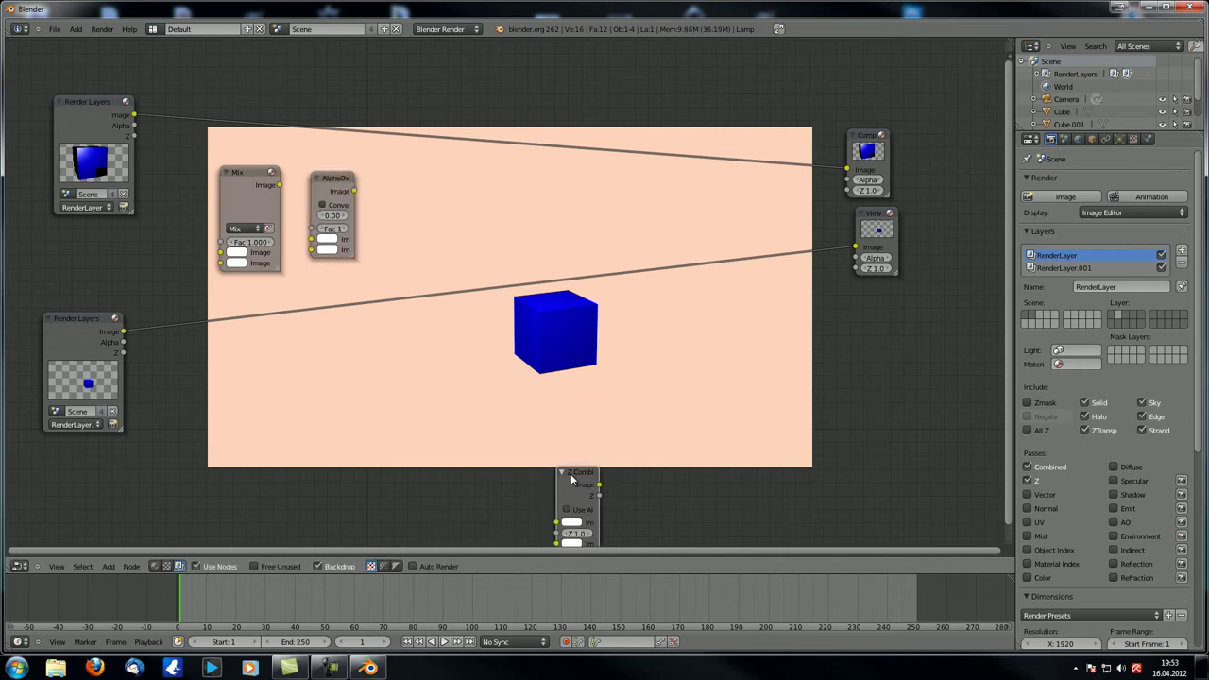
click(404, 176)
Space the Mix, AlphaOver and Z Combine nodes farther apart for a close look at their settings
scroll(605, 394, up, 3)
scroll(369, 289, up, 4)
middle_drag(421, 264, 356, 229)
drag(231, 141, 226, 134)
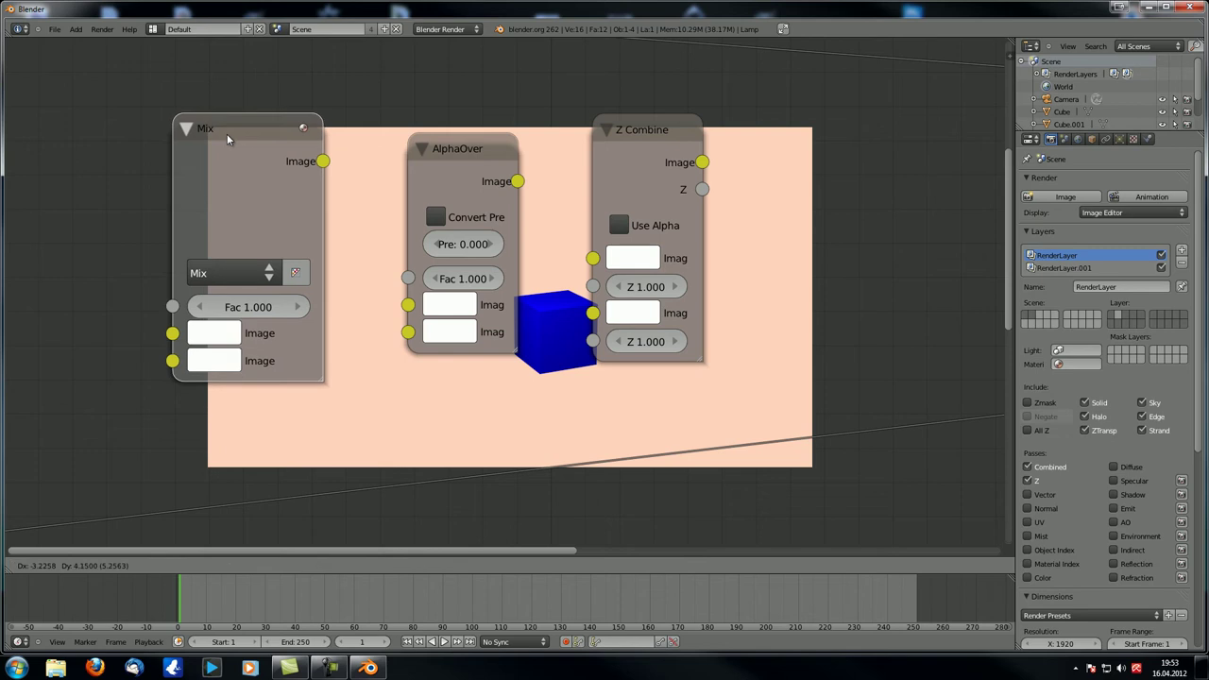
click(235, 136)
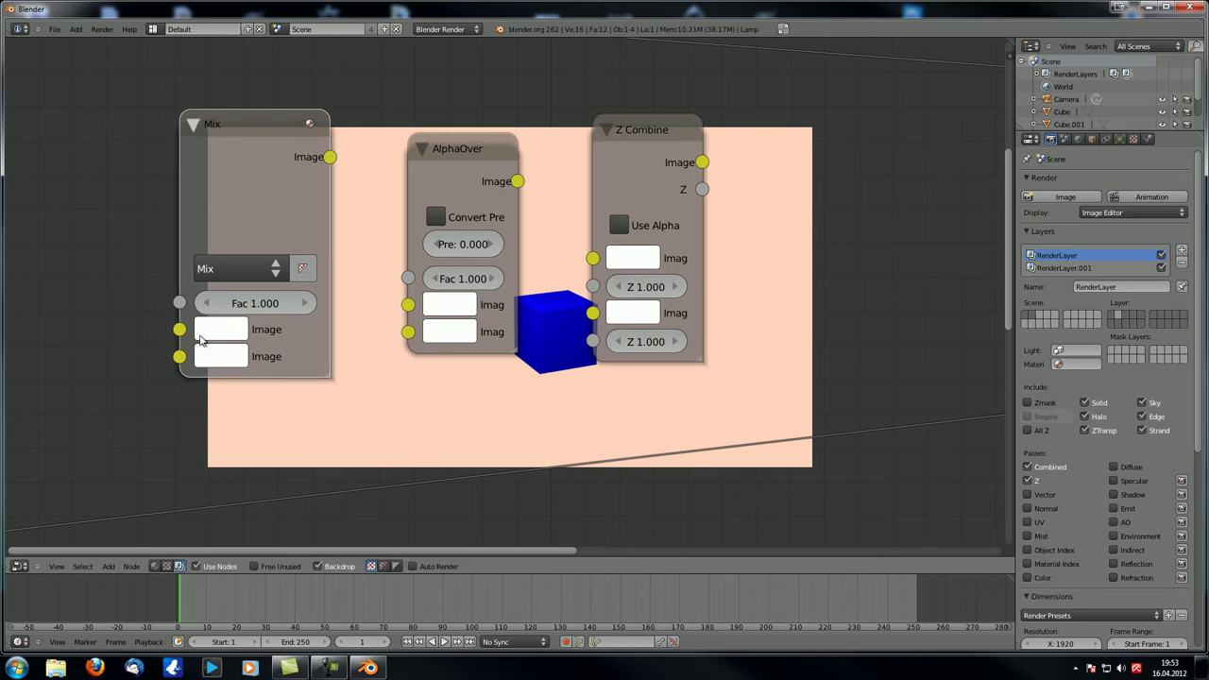
click(232, 270)
key(g)
middle_drag(308, 272, 318, 269)
drag(669, 100, 789, 100)
drag(463, 115, 529, 108)
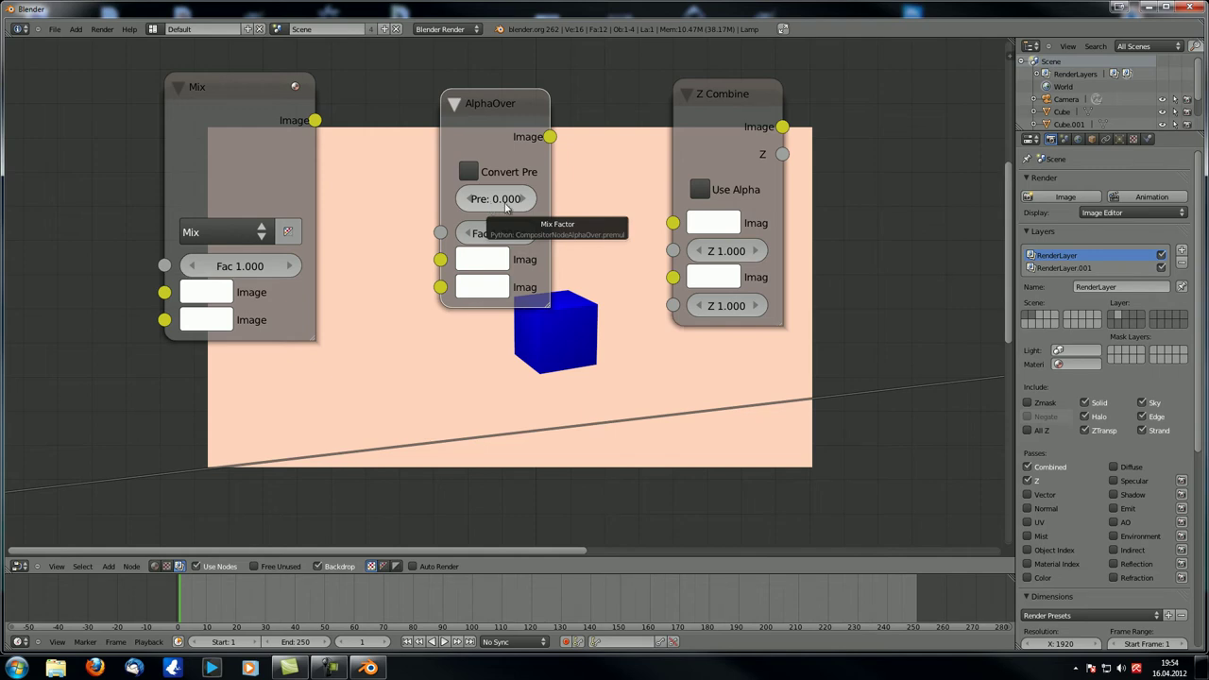
Examine the inputs and options of the AlphaOver and Z Combine nodes
middle_drag(587, 202, 433, 219)
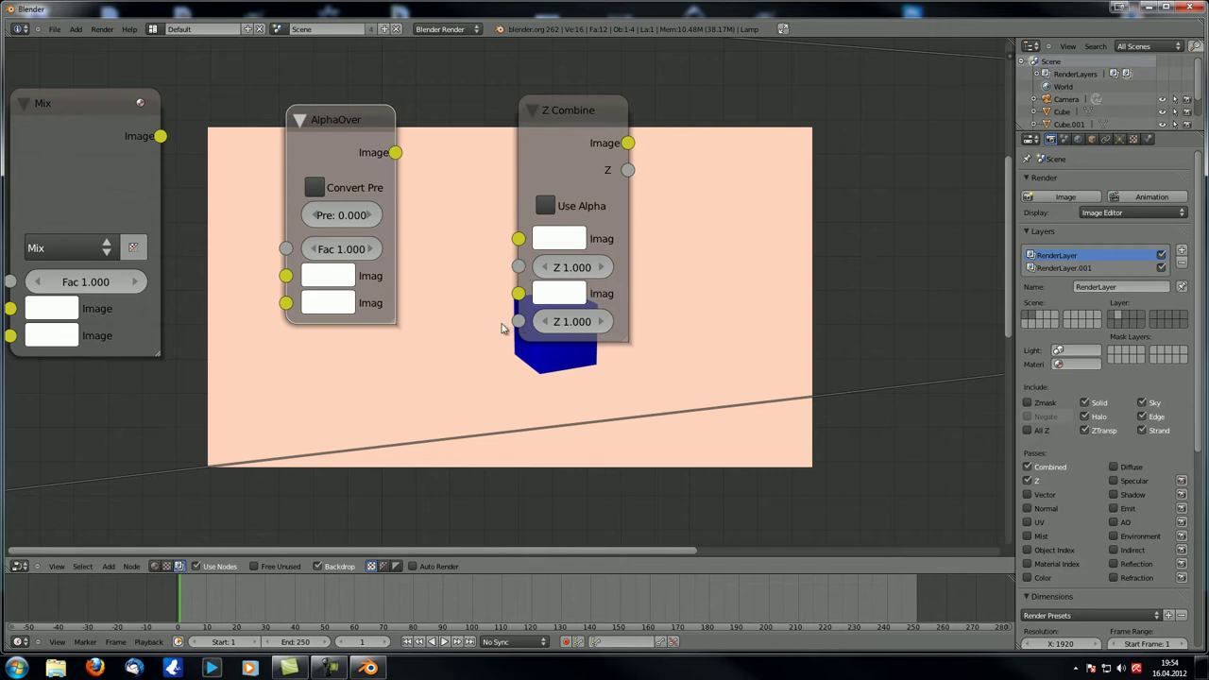
scroll(502, 291, down, 3)
middle_drag(357, 353, 361, 309)
scroll(360, 309, up, 3)
middle_drag(413, 267, 487, 328)
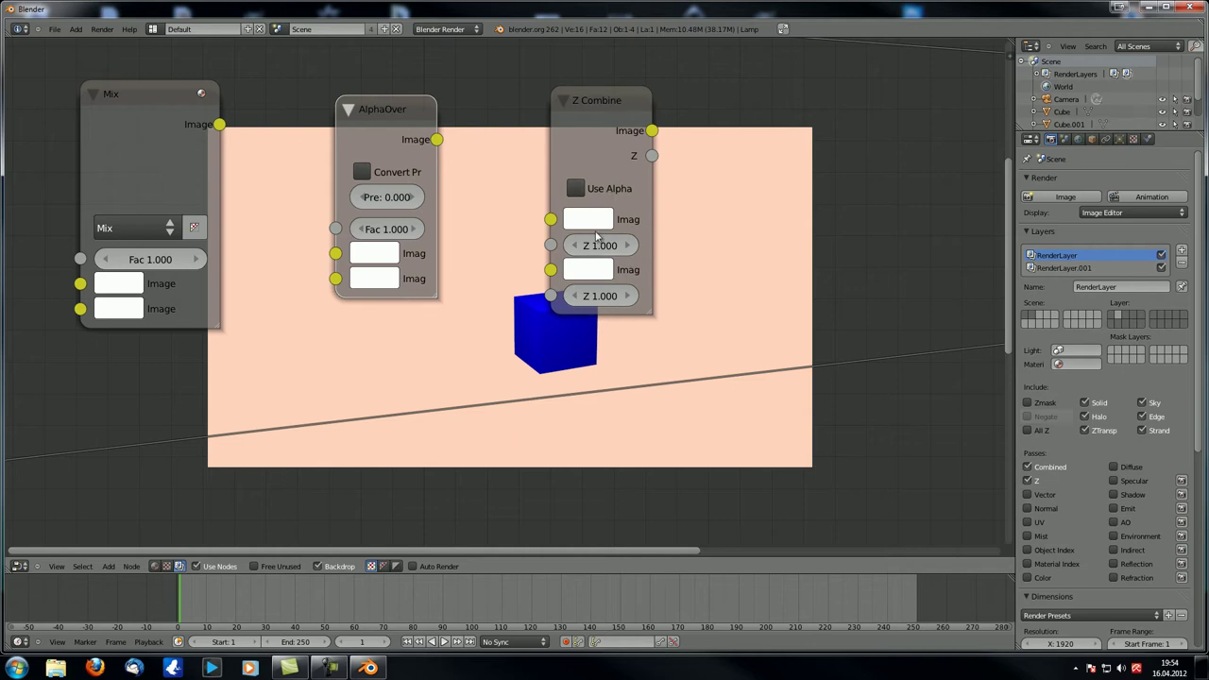
Align the Viewer node under the Composite node and collapse the render layer settings to reach the anti-aliasing options
scroll(605, 214, down, 5)
scroll(479, 273, up, 2)
scroll(756, 203, up, 1)
drag(918, 246, 912, 245)
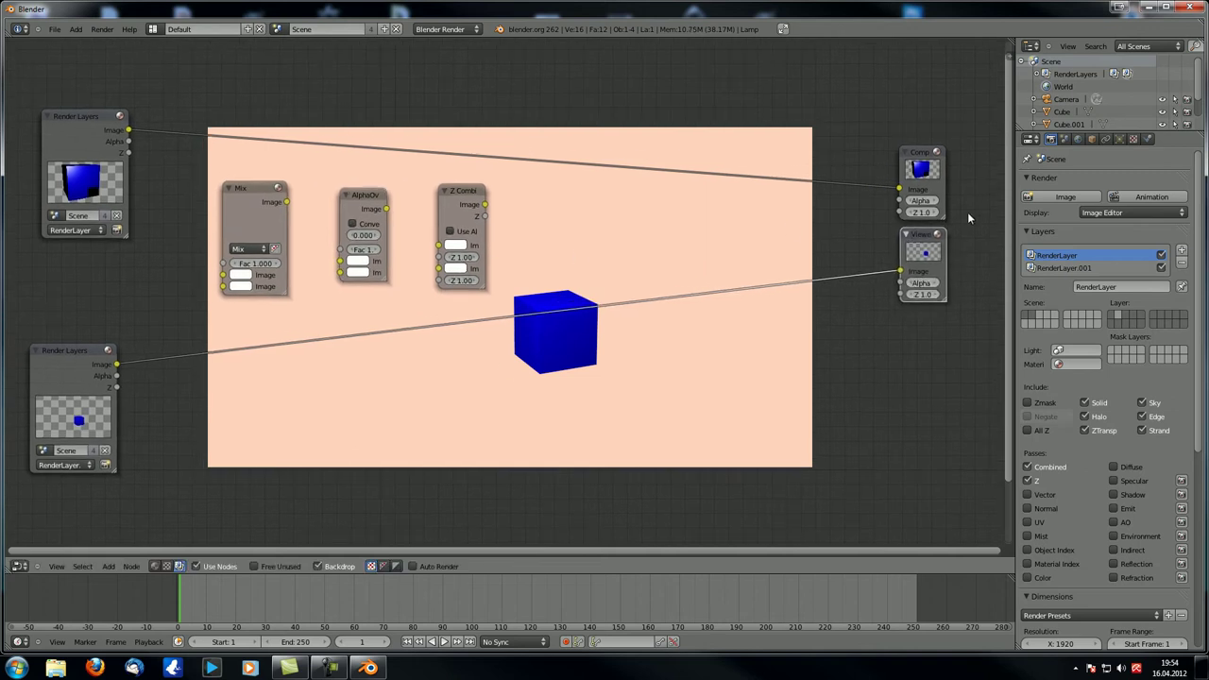
click(1032, 231)
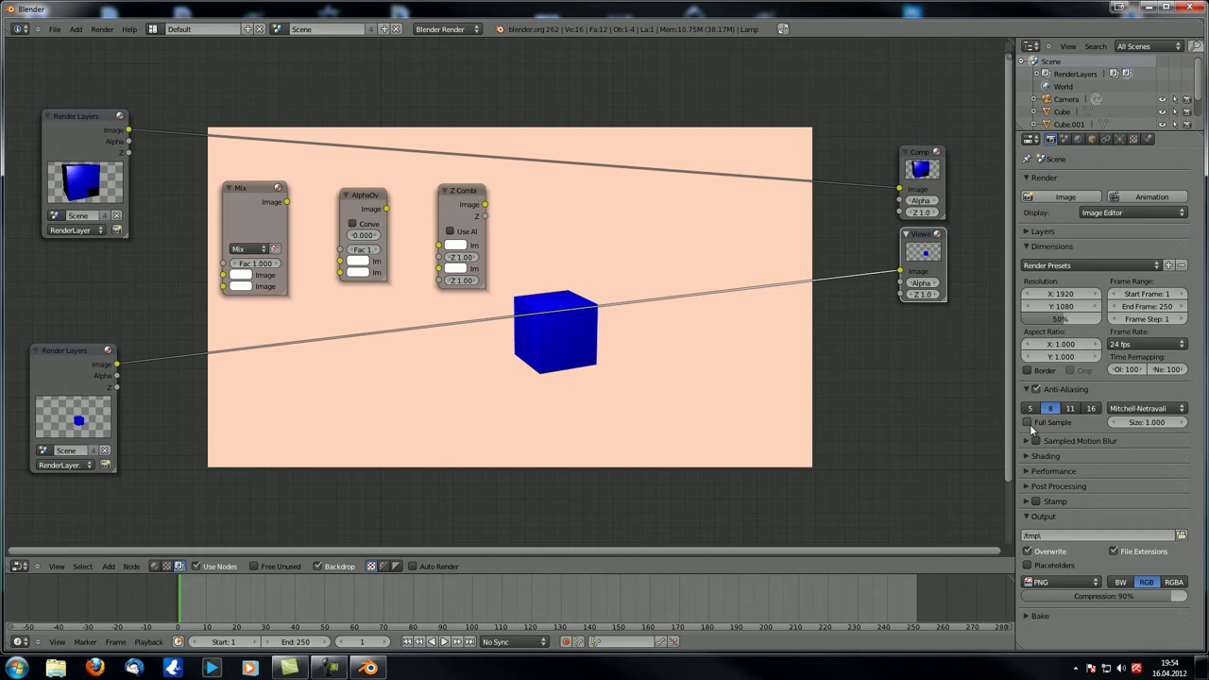
Move the Z Combine and AlphaOver nodes up out of the space between the Render Layers and output nodes
middle_drag(361, 328, 407, 297)
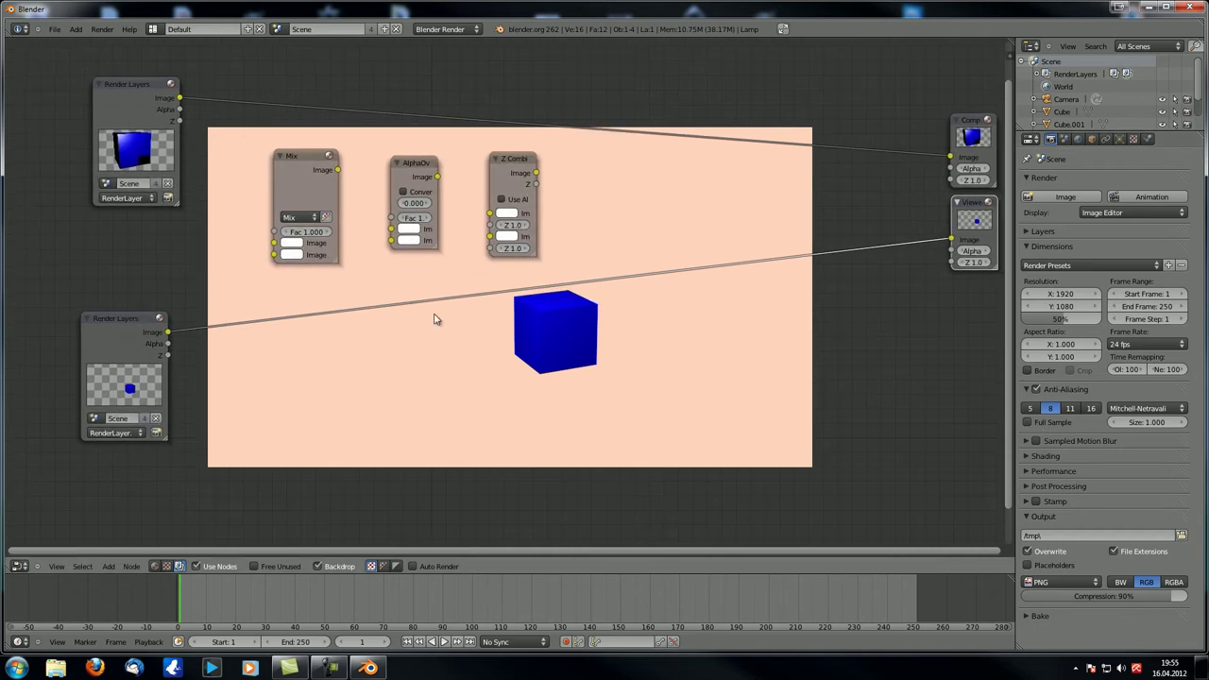
scroll(511, 166, down, 3)
middle_drag(511, 173, 511, 259)
drag(513, 274, 680, 61)
drag(428, 273, 599, 52)
scroll(494, 270, down, 2)
middle_drag(494, 271, 464, 287)
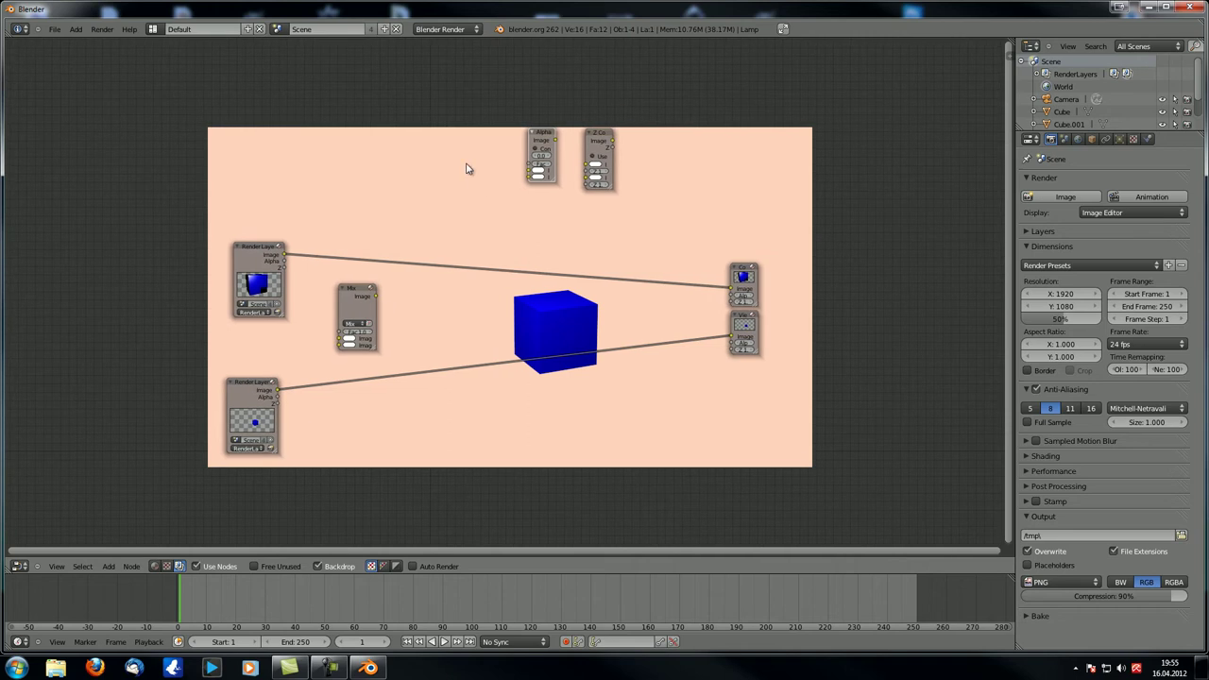
Move the Mix node up beside the AlphaOver and Z Combine nodes and show the active node's properties
mouse_move(458, 346)
middle_down()
mouse_move(466, 315)
mouse_move(452, 335)
middle_up()
drag(345, 282, 490, 142)
key(g)
click(546, 43)
key(g)
click(509, 153)
key(n)
key(g)
click(640, 194)
Move the AlphaOver and Z Combine nodes together to the far left of the node layout, leaving the Mix node behind
key(b)
drag(615, 217, 472, 98)
key(g)
key(Escape)
key(b)
drag(342, 94, 427, 202)
middle_drag(428, 203, 430, 204)
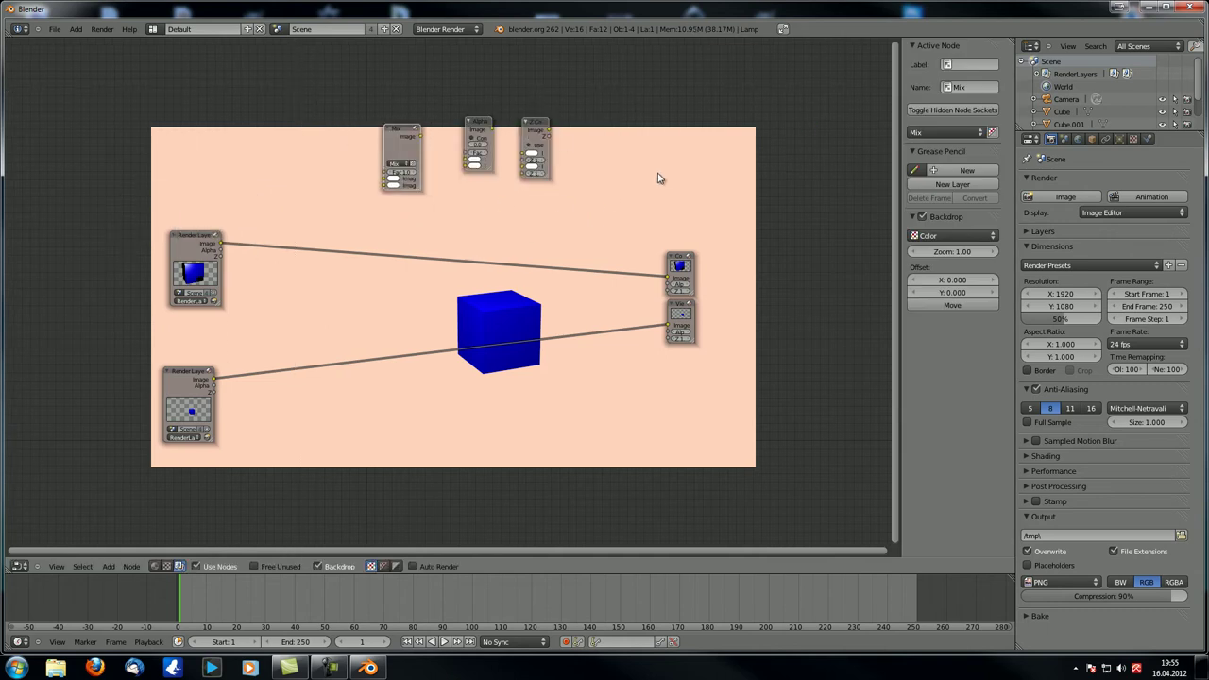
key(g)
click(226, 187)
scroll(351, 323, up, 3)
middle_drag(351, 326, 362, 305)
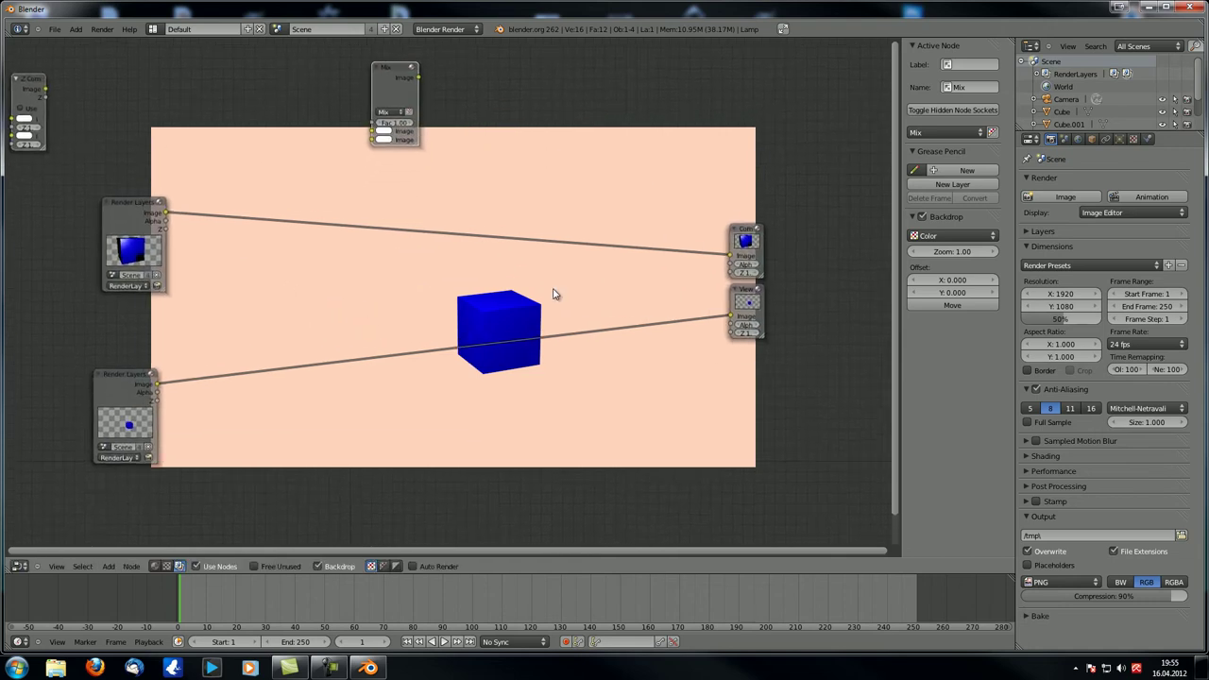
Move the Viewer node above the Composite node and shift the Mix node slightly down
drag(748, 293, 743, 128)
scroll(359, 364, up, 3)
middle_drag(344, 364, 475, 468)
scroll(476, 469, down, 2)
drag(500, 155, 528, 181)
scroll(423, 330, up, 3)
middle_drag(423, 330, 377, 214)
scroll(384, 286, down, 5)
middle_drag(379, 300, 381, 312)
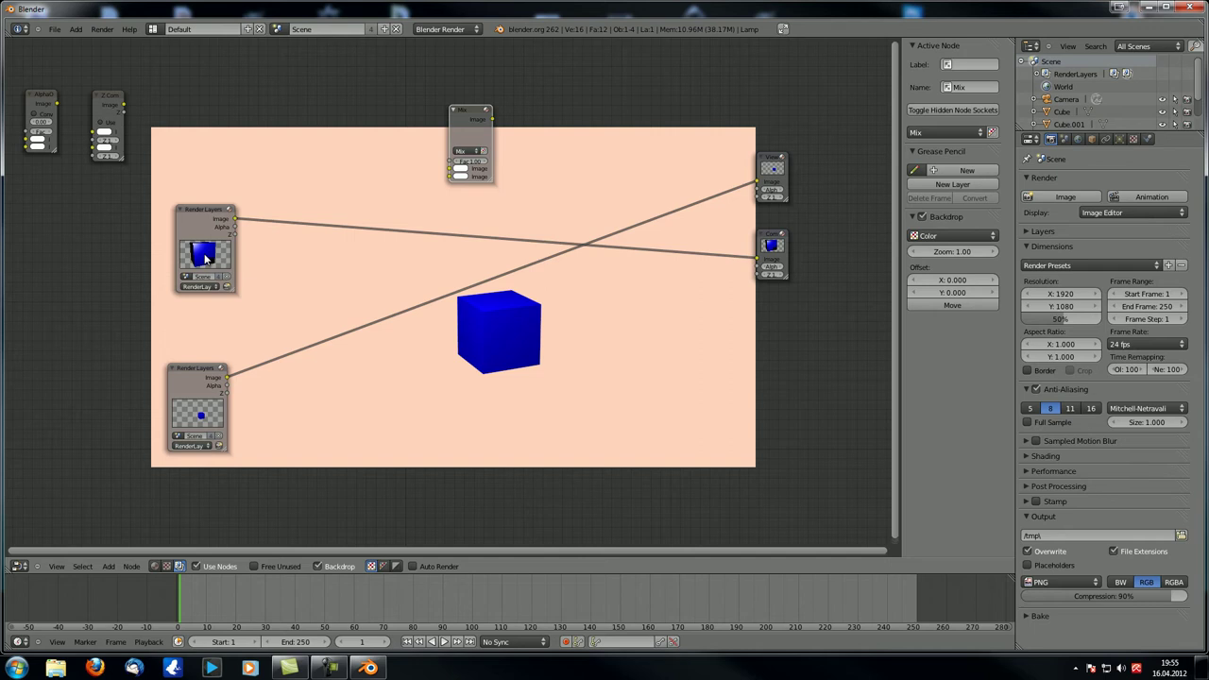
Connect the image outputs of both Render Layers nodes to the Mix node's image inputs and preview the mix in the Viewer
drag(236, 222, 448, 170)
drag(228, 382, 450, 178)
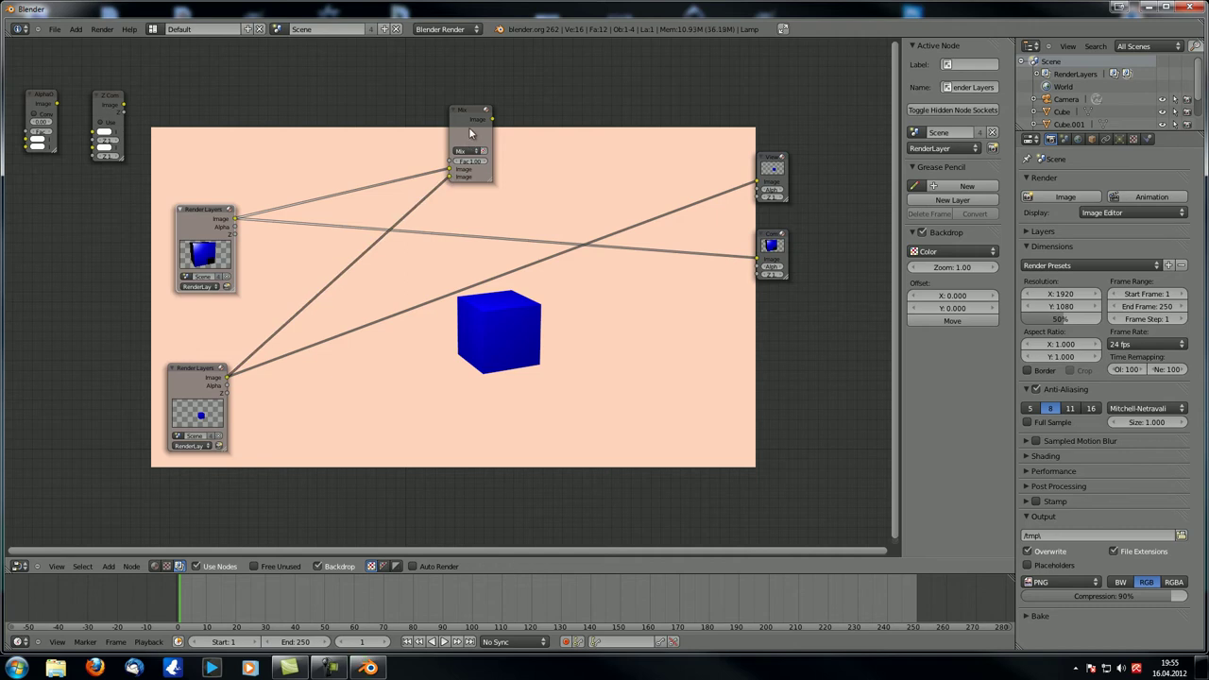
ctrl+shift+click(470, 134)
scroll(446, 285, up, 1)
middle_drag(446, 286, 398, 323)
scroll(440, 258, up, 3)
scroll(535, 273, down, 2)
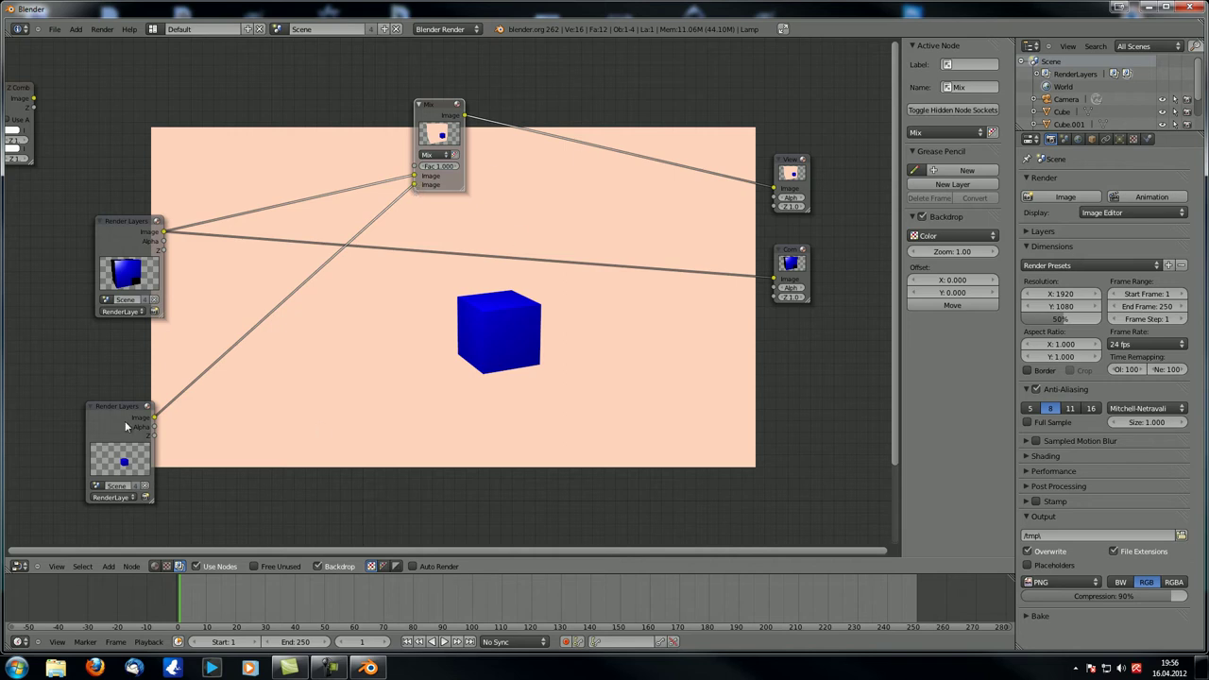
Set the Mix node's factor to 0.5
click(436, 167)
text(.5)
key(Return)
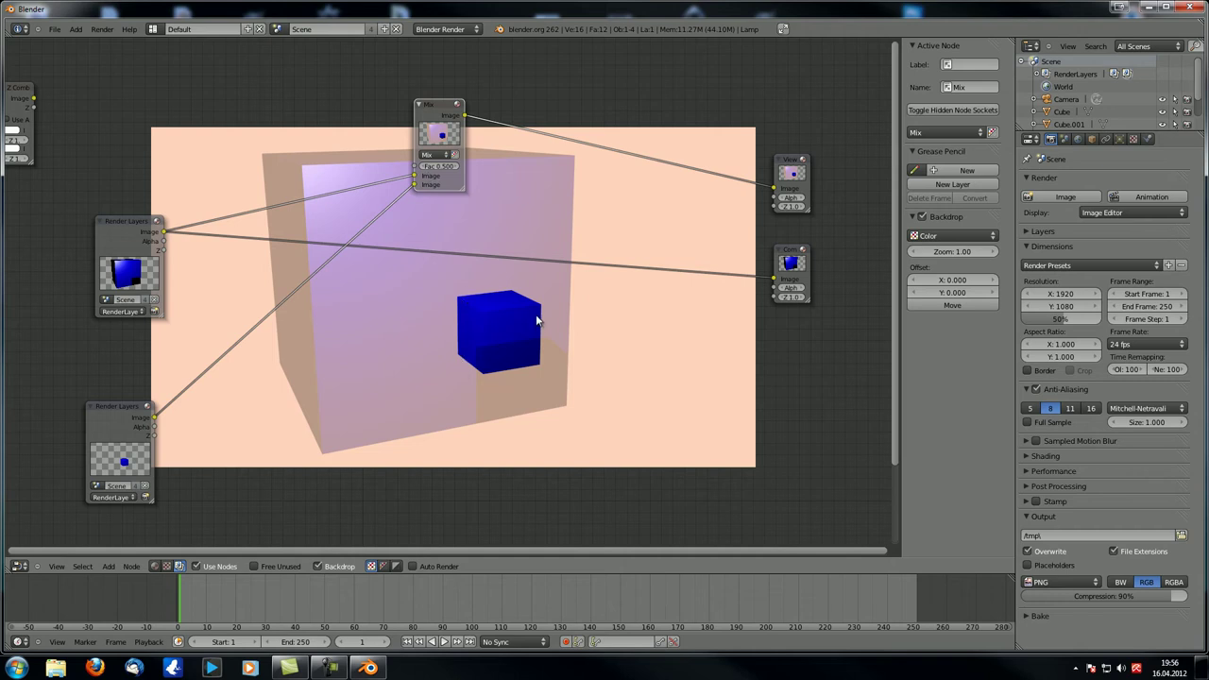
Move both Render Layers nodes further left and bring the second one closer beneath the first
drag(120, 216, 98, 196)
drag(123, 419, 101, 372)
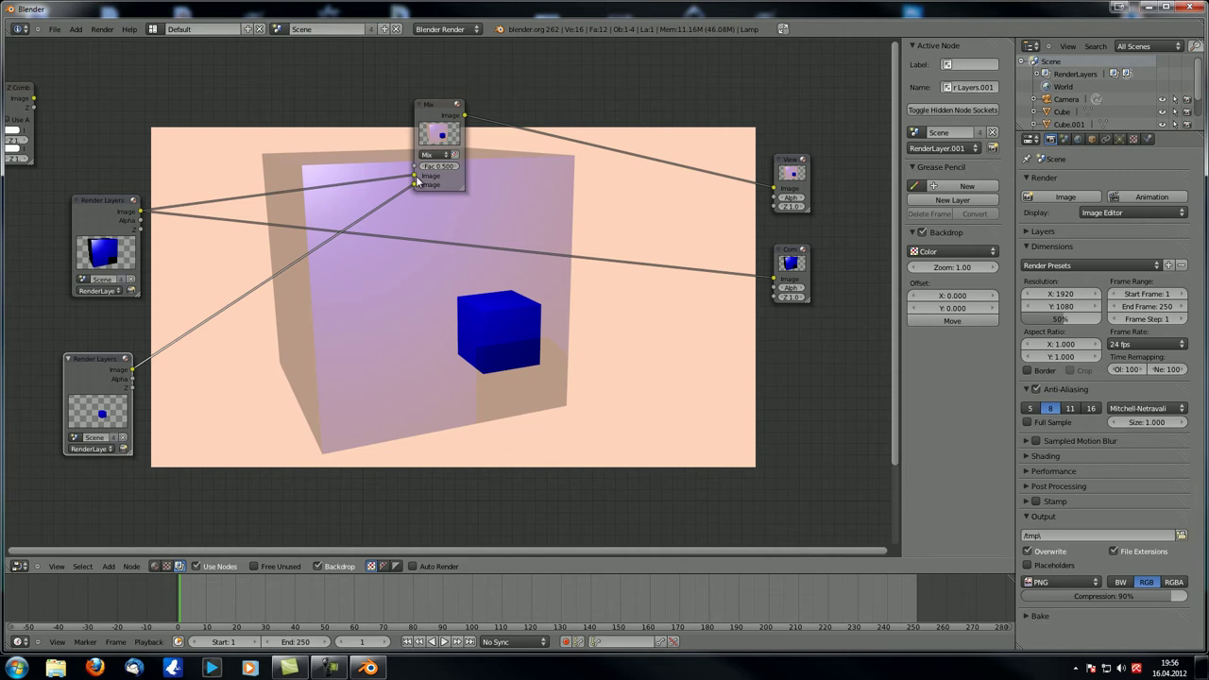
mouse_move(86, 202)
mouse_down()
mouse_move(84, 187)
mouse_move(86, 202)
mouse_up()
drag(101, 377, 103, 372)
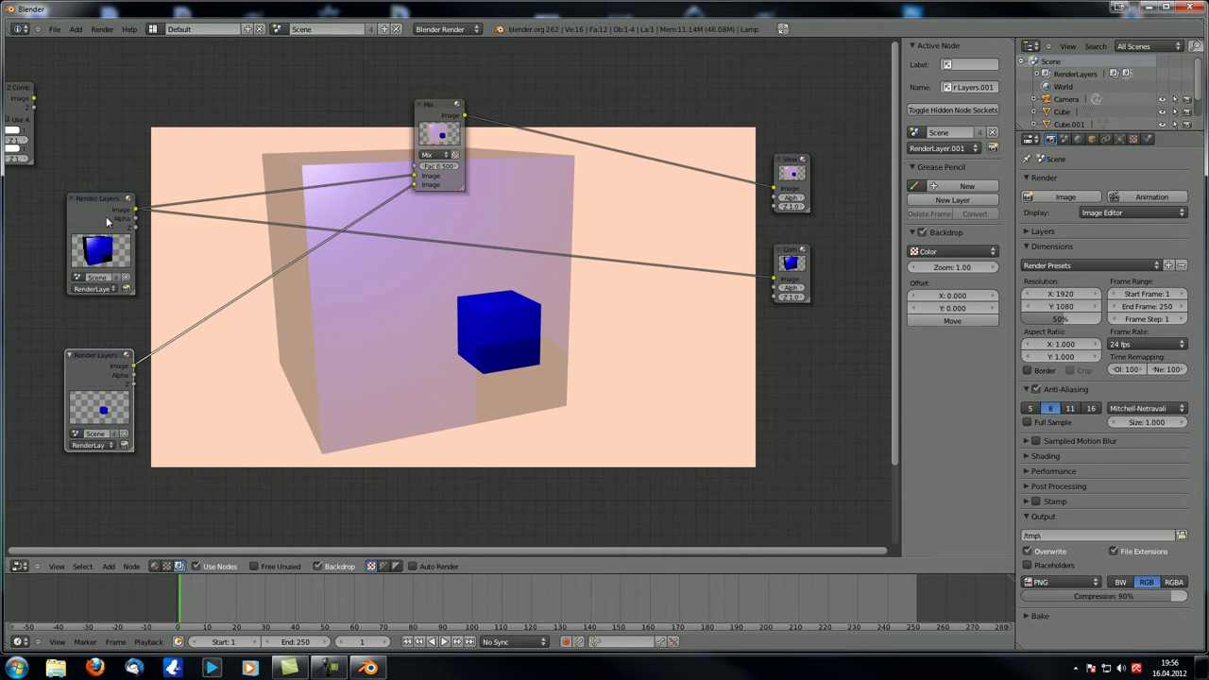
drag(102, 370, 102, 367)
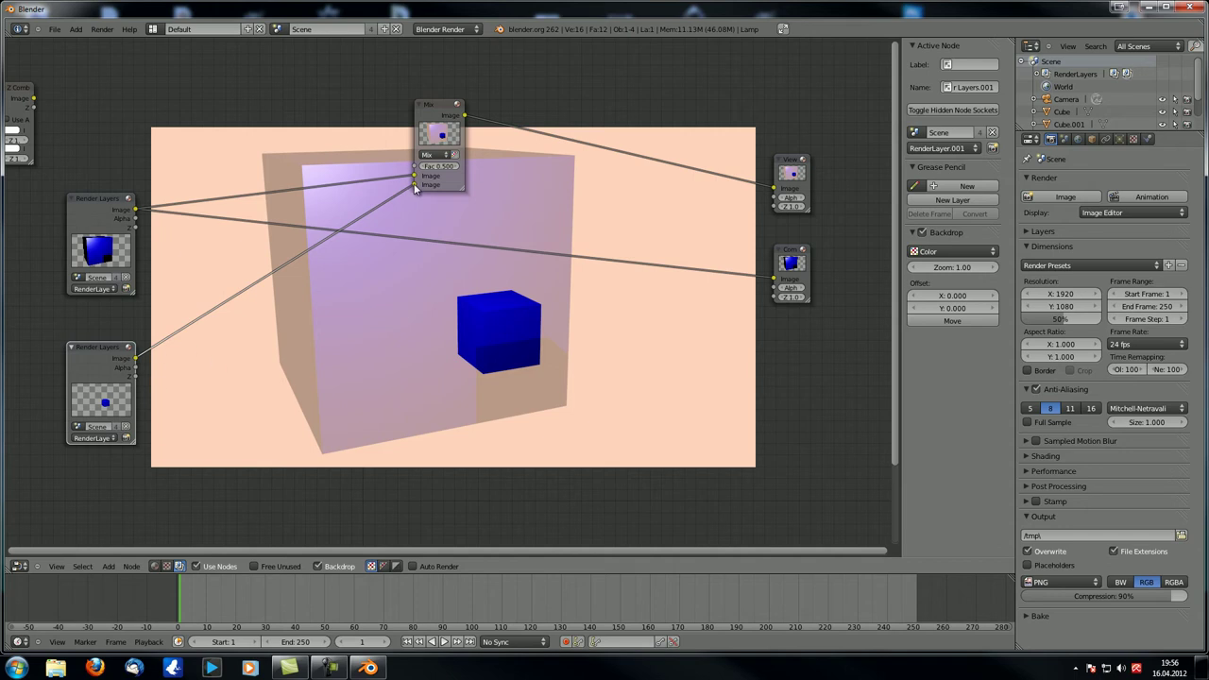
Connect the second Render Layers node's alpha output to the Mix node's factor input
drag(136, 367, 416, 169)
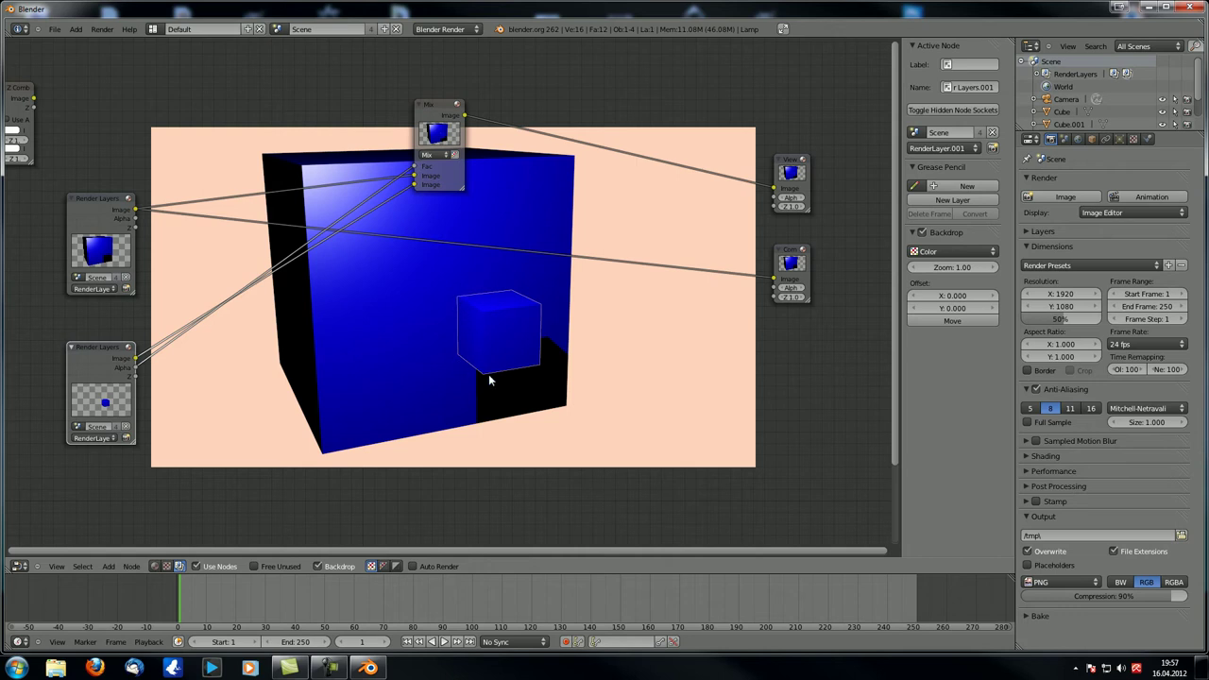
scroll(326, 294, up, 2)
middle_drag(321, 294, 290, 283)
ctrl+middle_drag(469, 188, 407, 210)
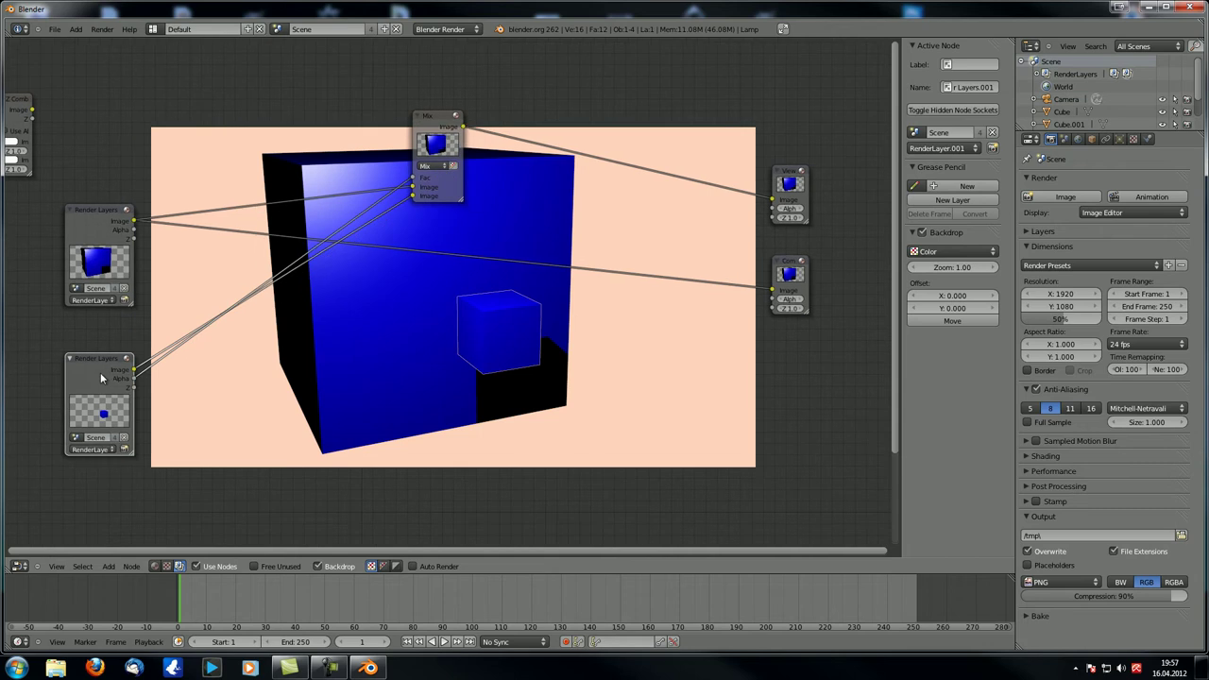
Preview the large cube's layer and the small cube's image and alpha in the Viewer, and return to the Mix result
click(96, 221)
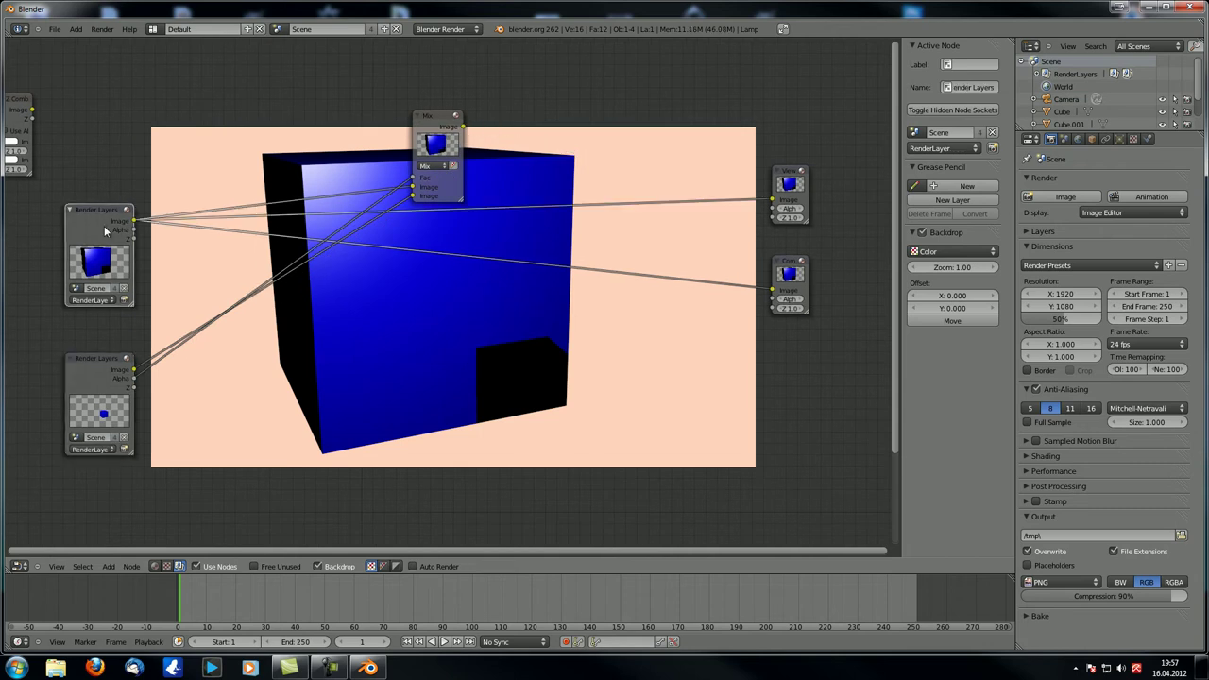
ctrl+shift+click(102, 369)
ctrl+shift+click(104, 371)
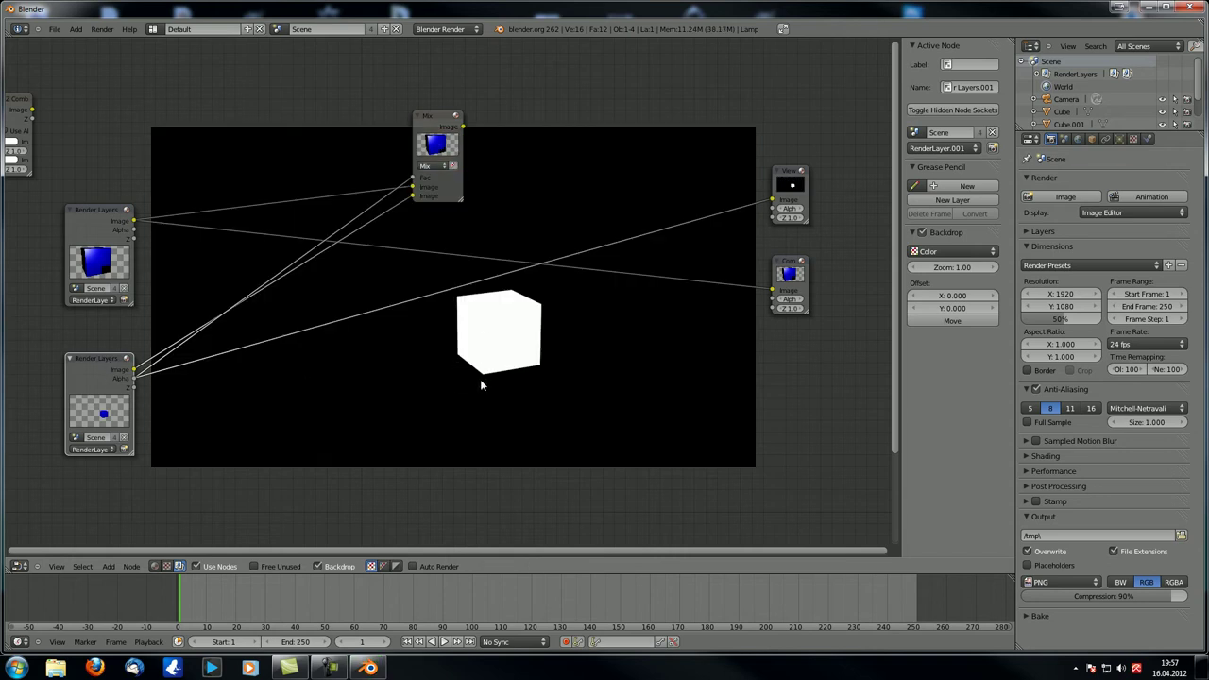
ctrl+shift+click(94, 376)
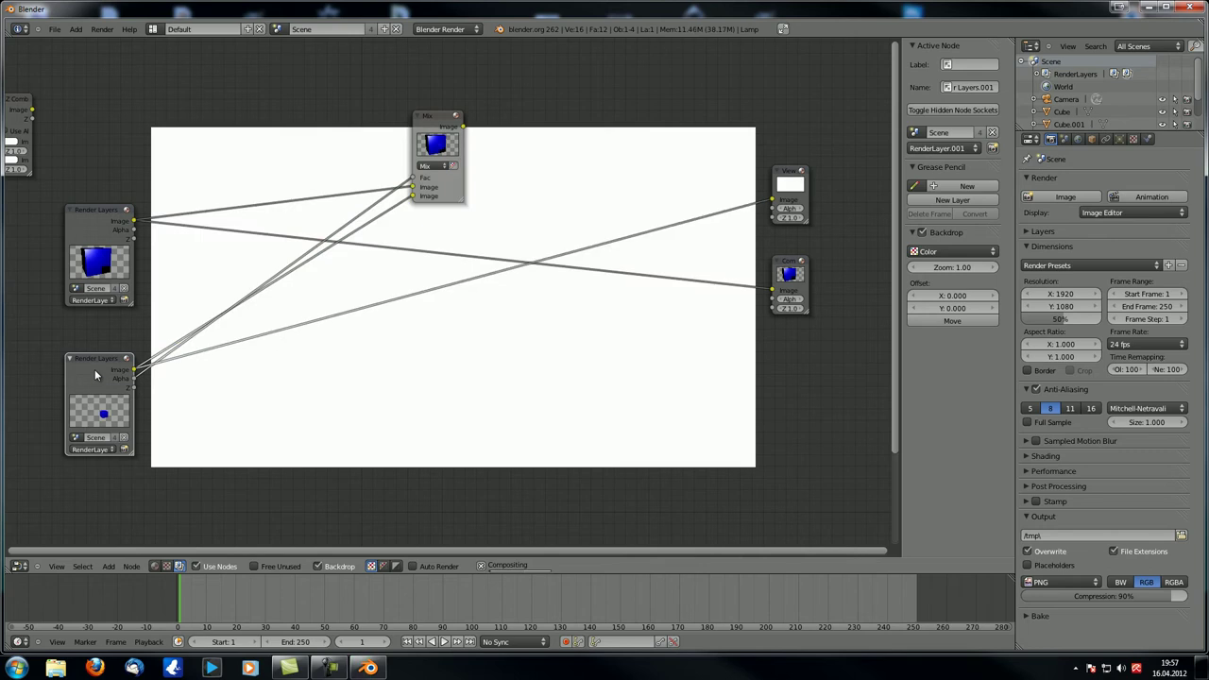
ctrl+shift+click(106, 397)
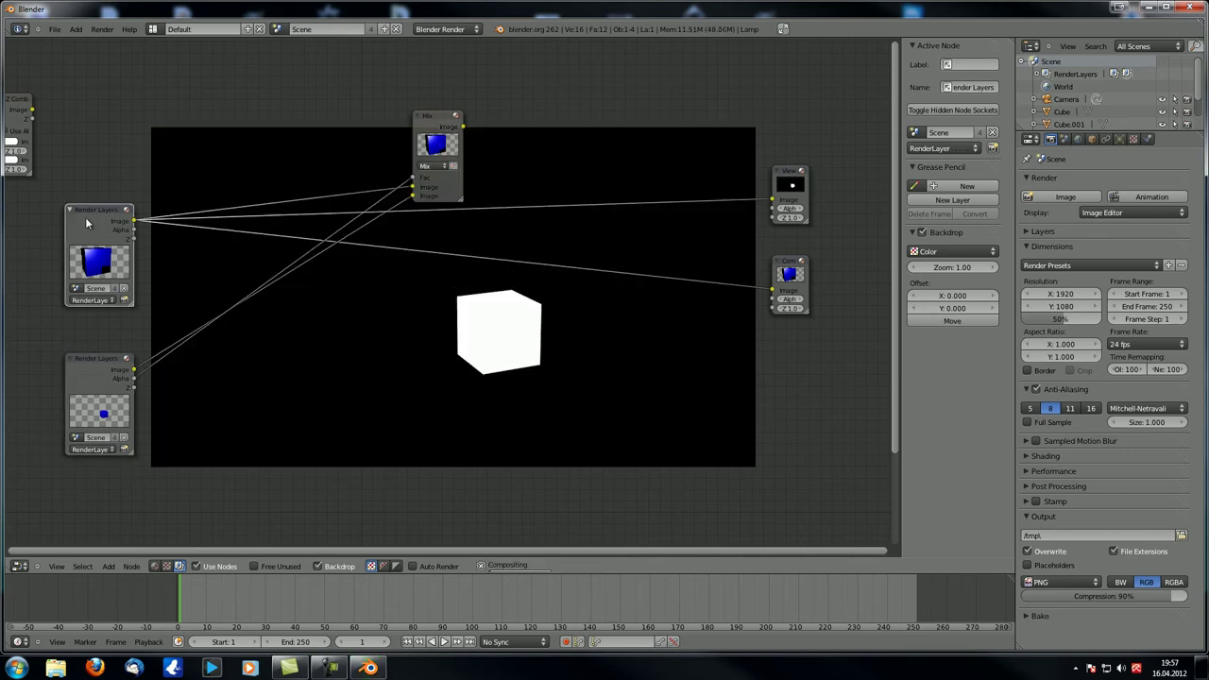
ctrl+shift+click(86, 223)
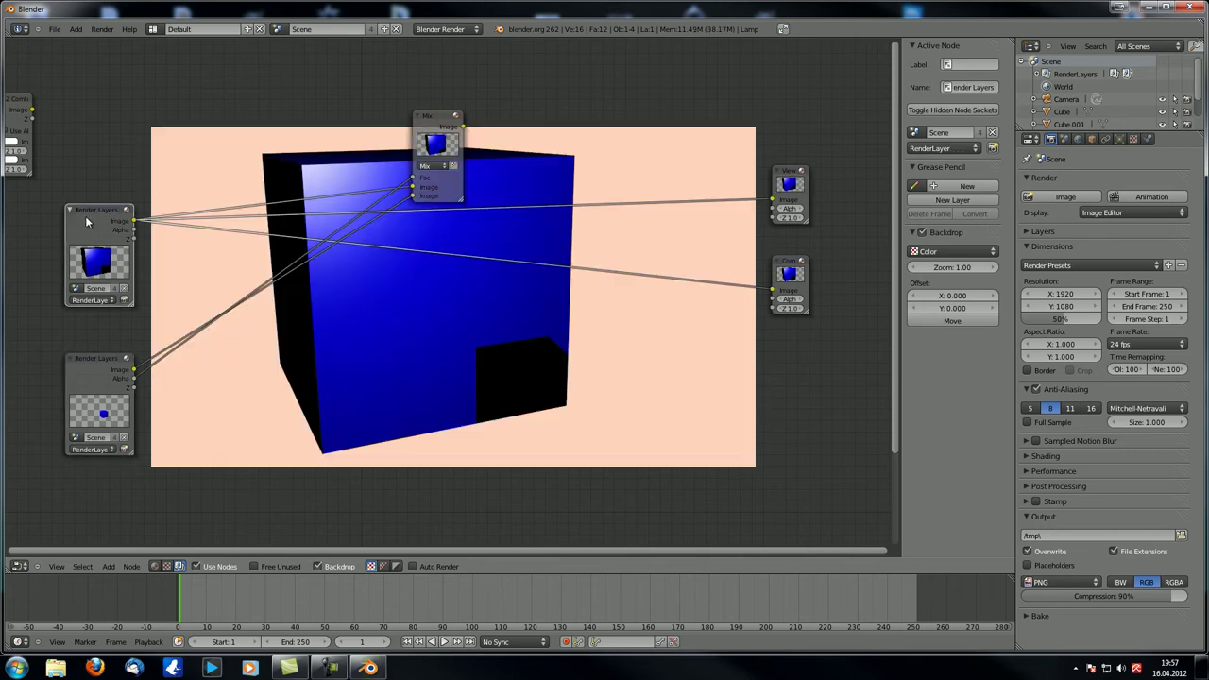
ctrl+shift+click(435, 137)
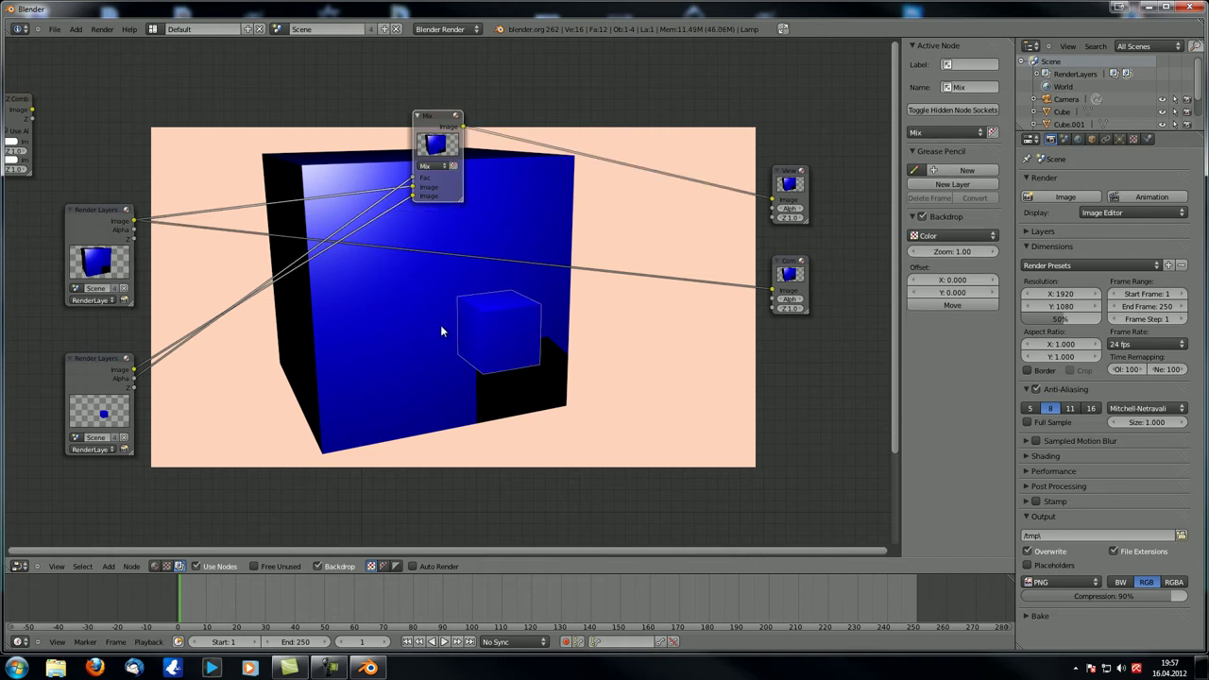
Enlarge the backdrop to a zoom of about 3 and shift it to examine the small cube's edges in the Mix result
scroll(609, 407, up, 3)
scroll(609, 405, down, 4)
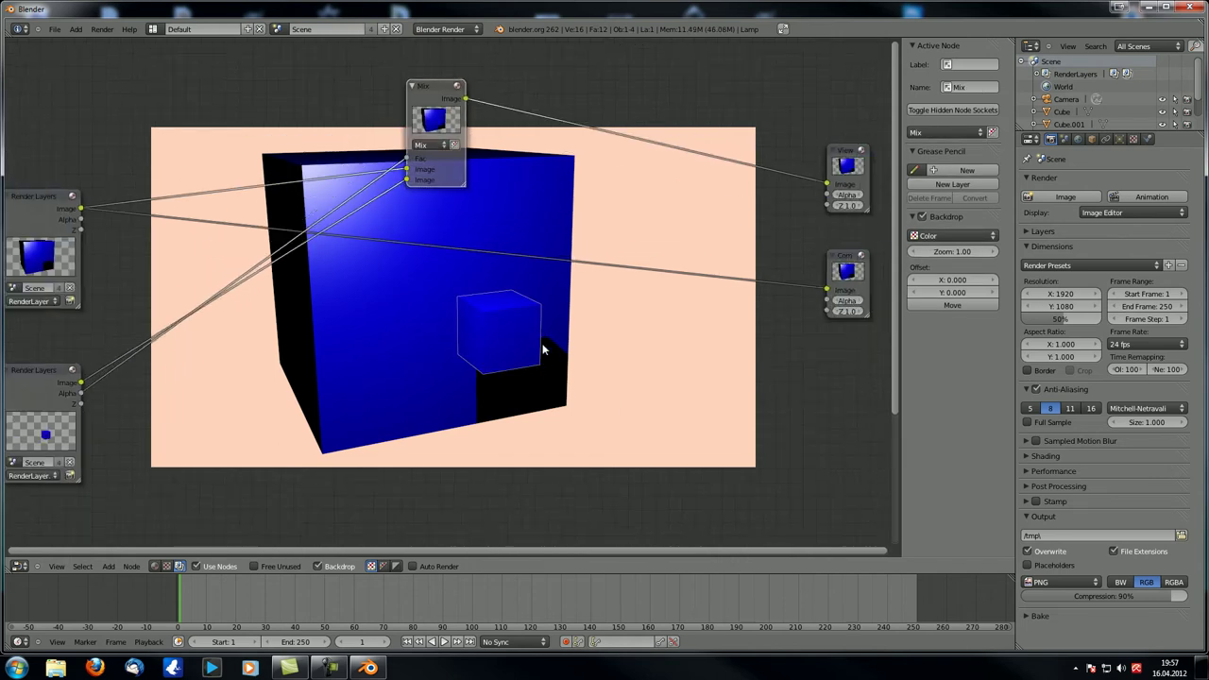
key(alt+v)
key(alt+v)
key(alt+v)
key(alt+v)
key(alt+v)
key(alt+v)
key(alt+v)
key(alt+v)
key(alt+v)
key(alt+v)
alt+middle_drag(647, 385, 491, 383)
key(v)
key(v)
key(v)
key(alt+v)
key(v)
key(v)
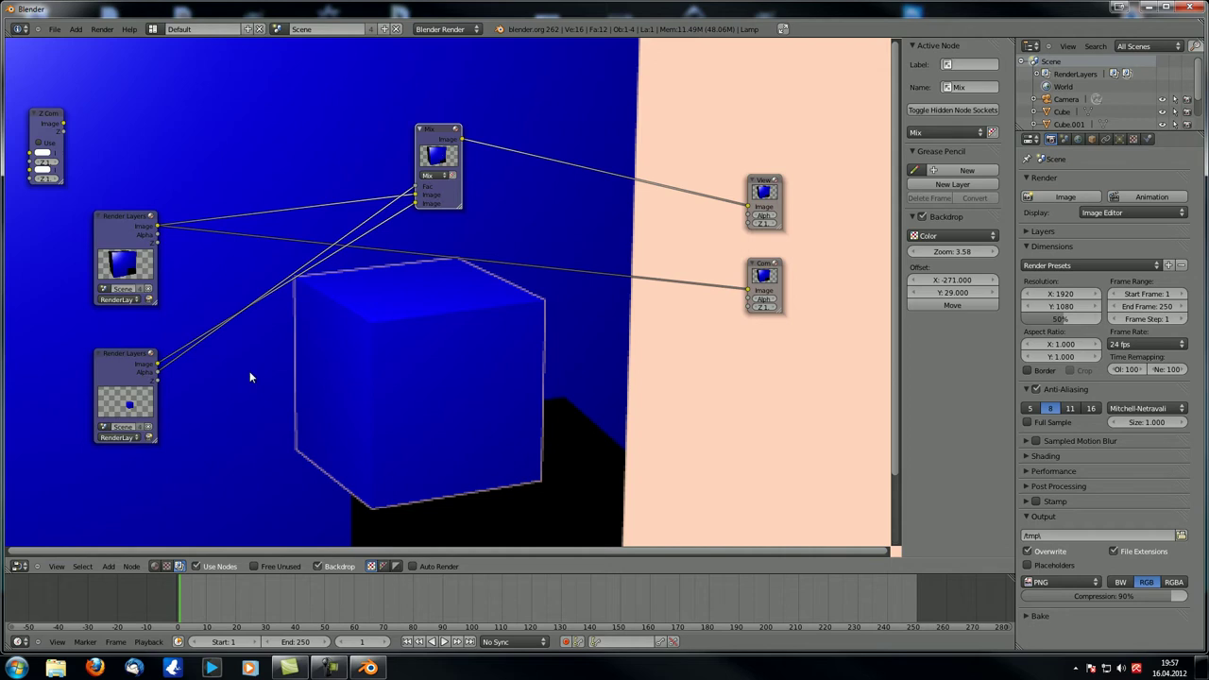
Compare the edges of the small cube's alpha and image outputs in the Viewer, and return to the Mix result
ctrl+shift+click(130, 371)
ctrl+shift+click(130, 370)
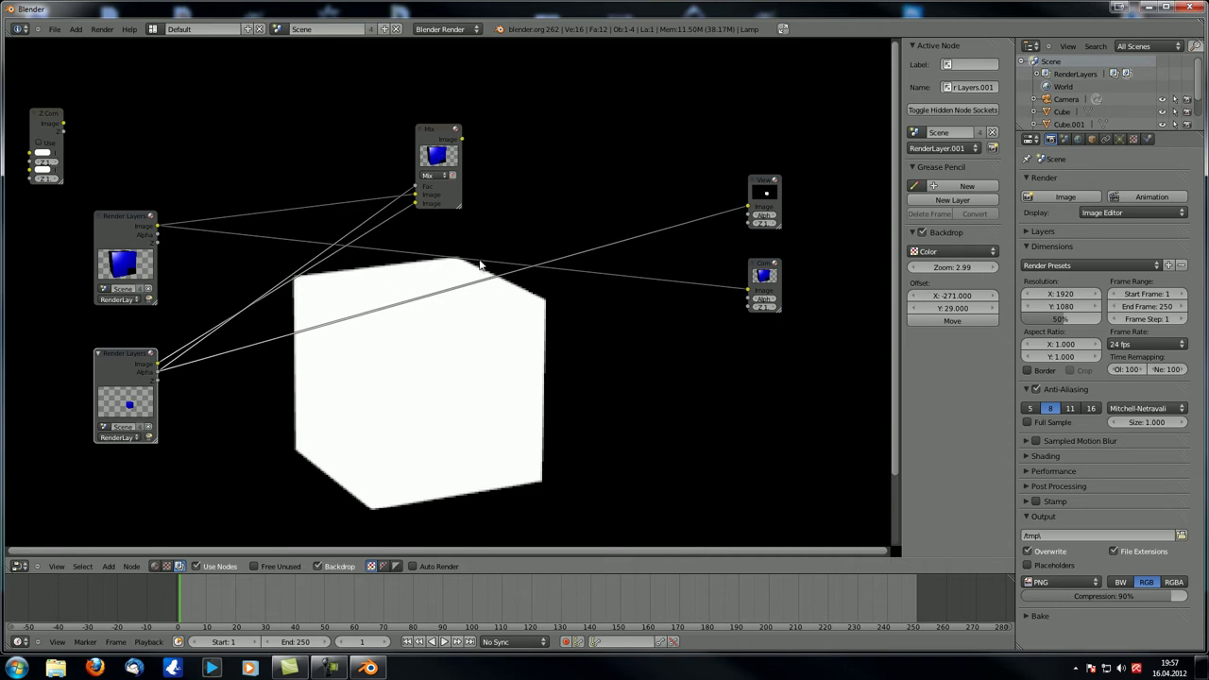
ctrl+shift+click(135, 365)
ctrl+shift+click(135, 365)
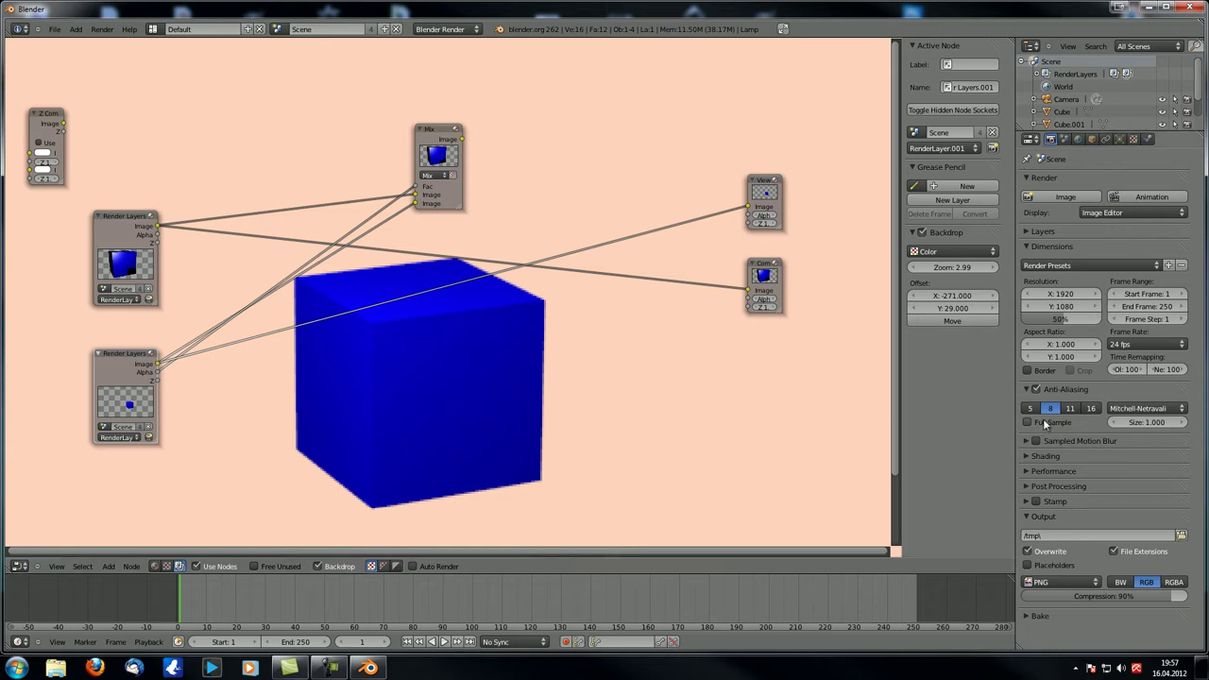
middle_drag(466, 384, 470, 356)
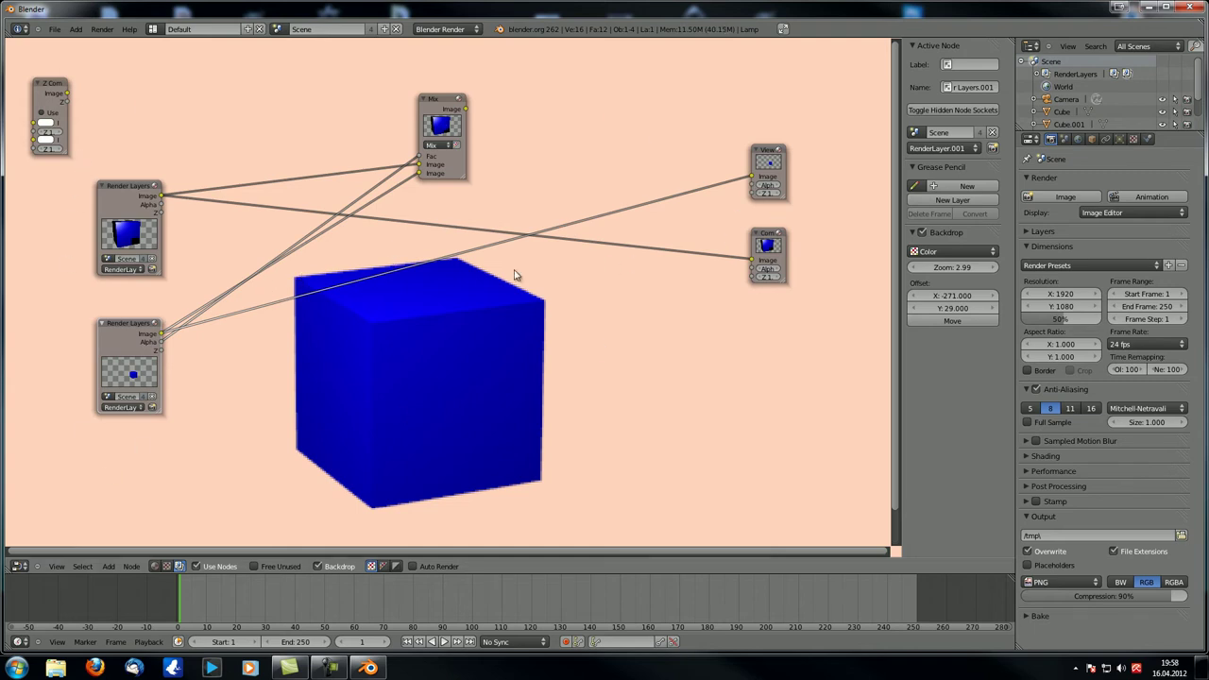
ctrl+shift+click(436, 101)
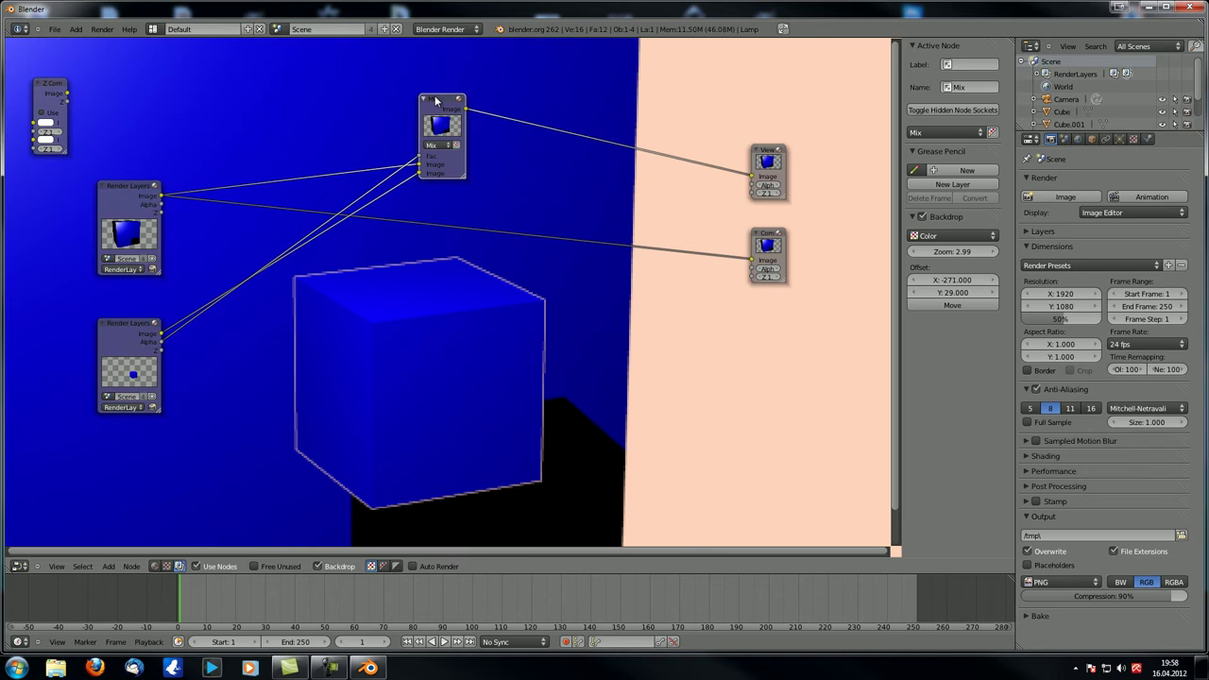
Move the Mix node up and insert the AlphaOver node into the link between the first Render Layers node and the Composite node
scroll(458, 295, up, 2)
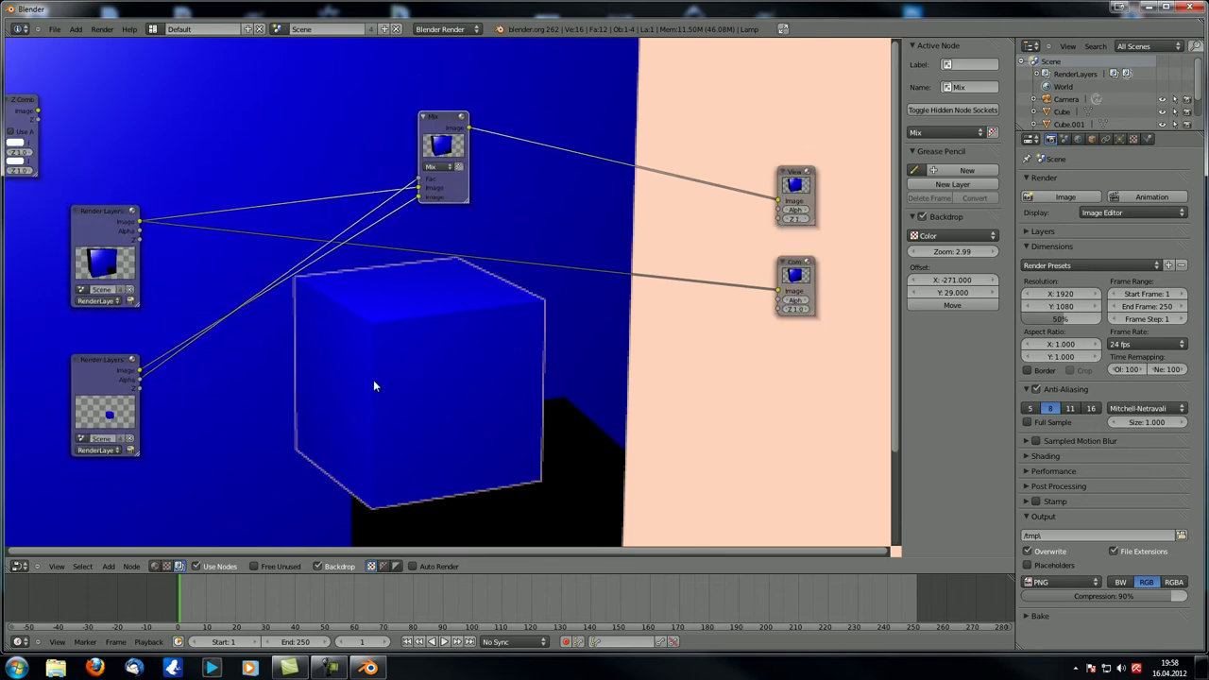
scroll(374, 383, down, 1)
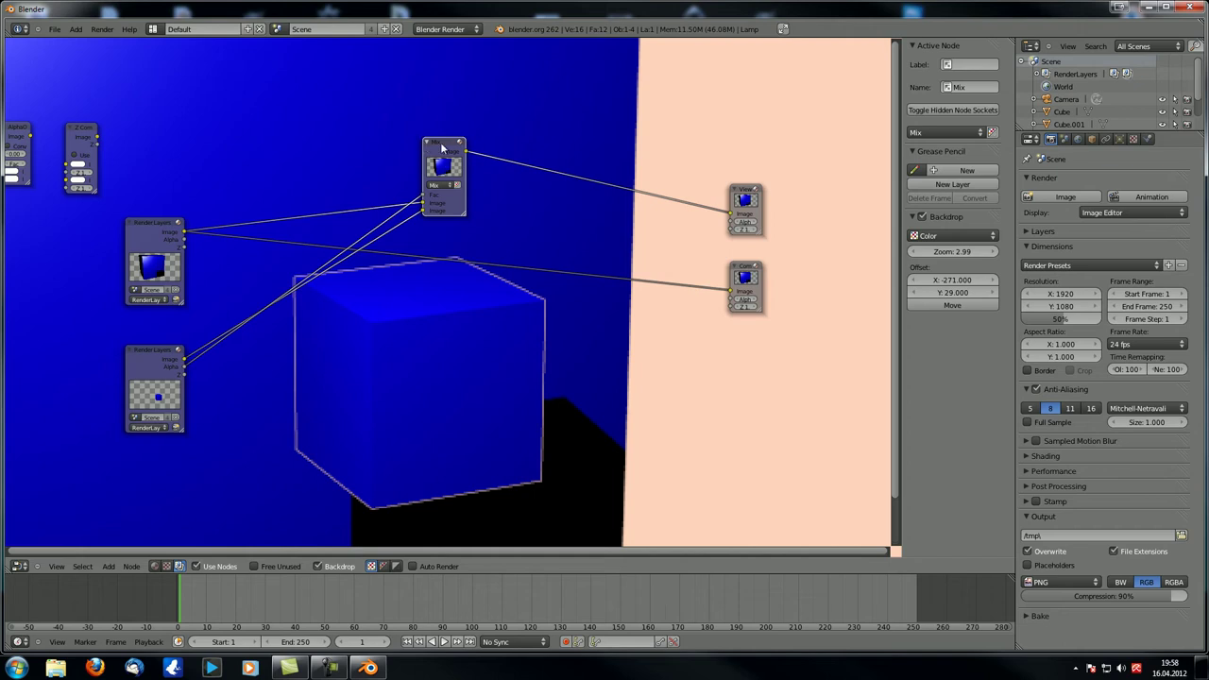
middle_drag(368, 324, 356, 267)
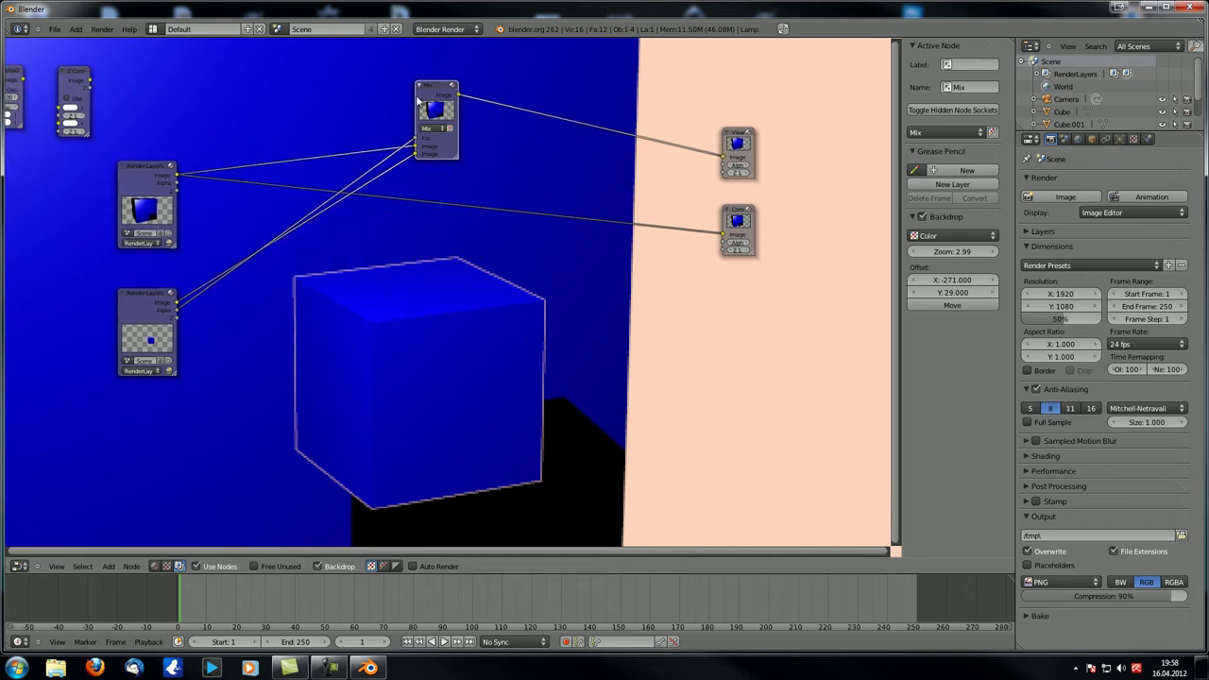
scroll(413, 106, down, 2)
drag(431, 142, 436, 72)
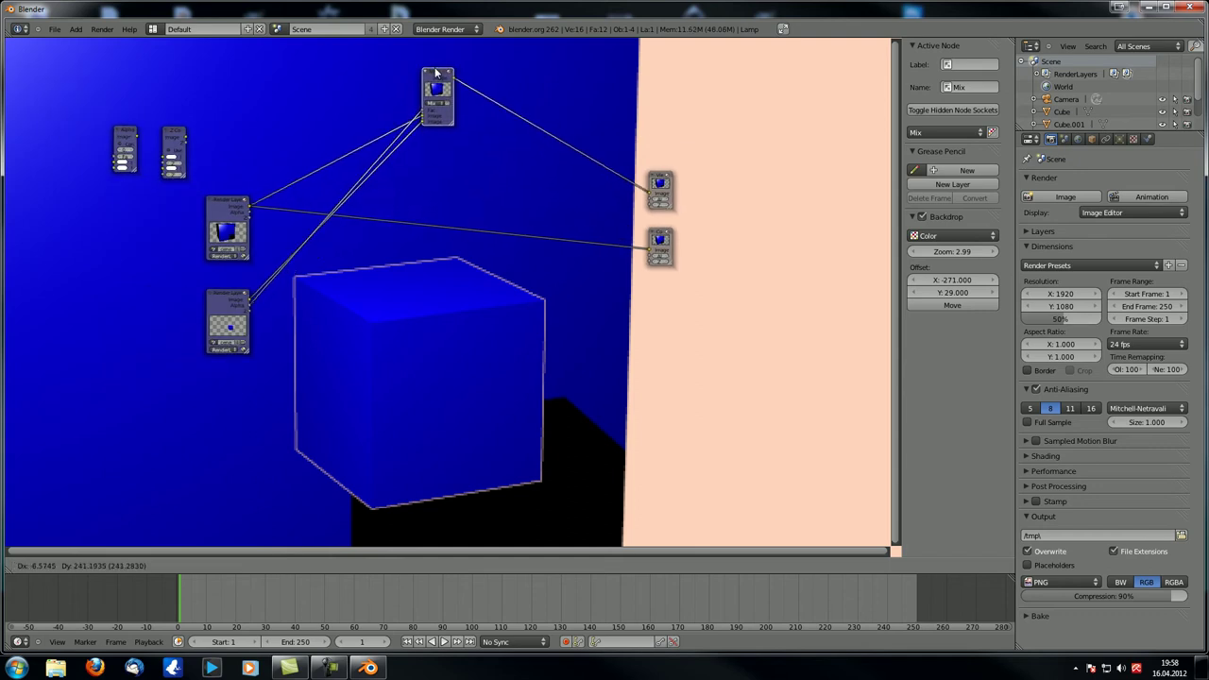
drag(128, 137, 449, 227)
scroll(436, 314, up, 5)
scroll(411, 282, down, 1)
middle_drag(413, 297, 422, 413)
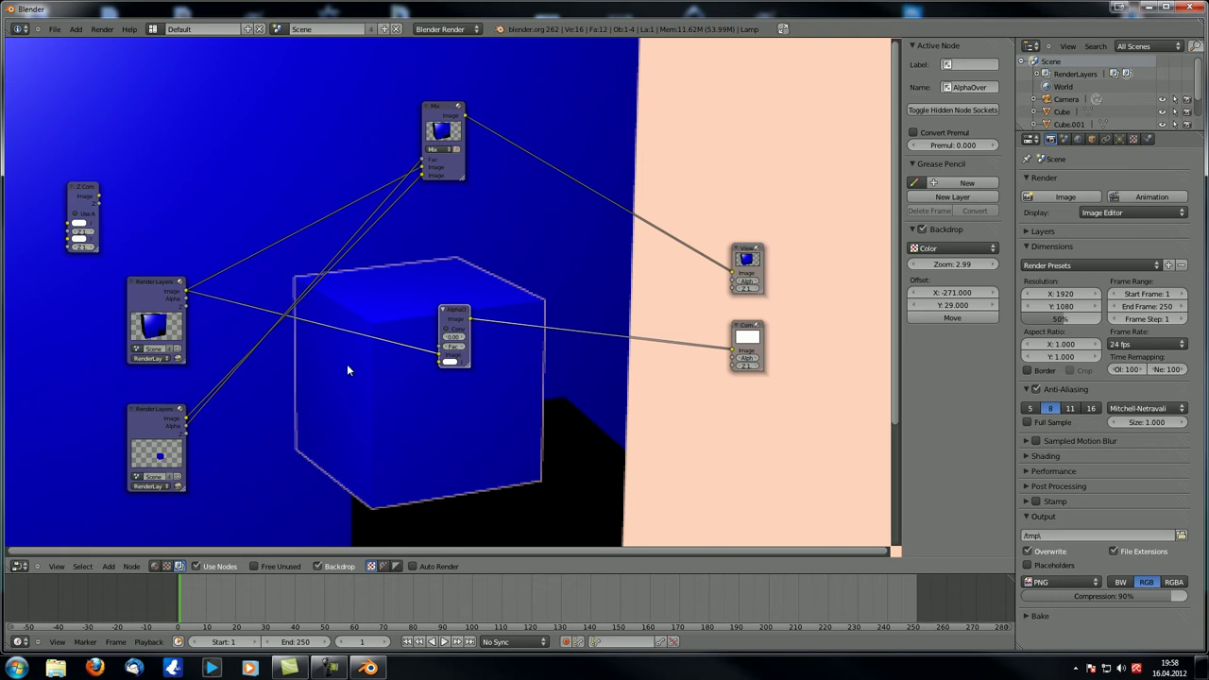
Connect the second Render Layers node's image to AlphaOver's second image input and its alpha to AlphaOver's factor
drag(161, 288, 160, 276)
drag(185, 418, 439, 364)
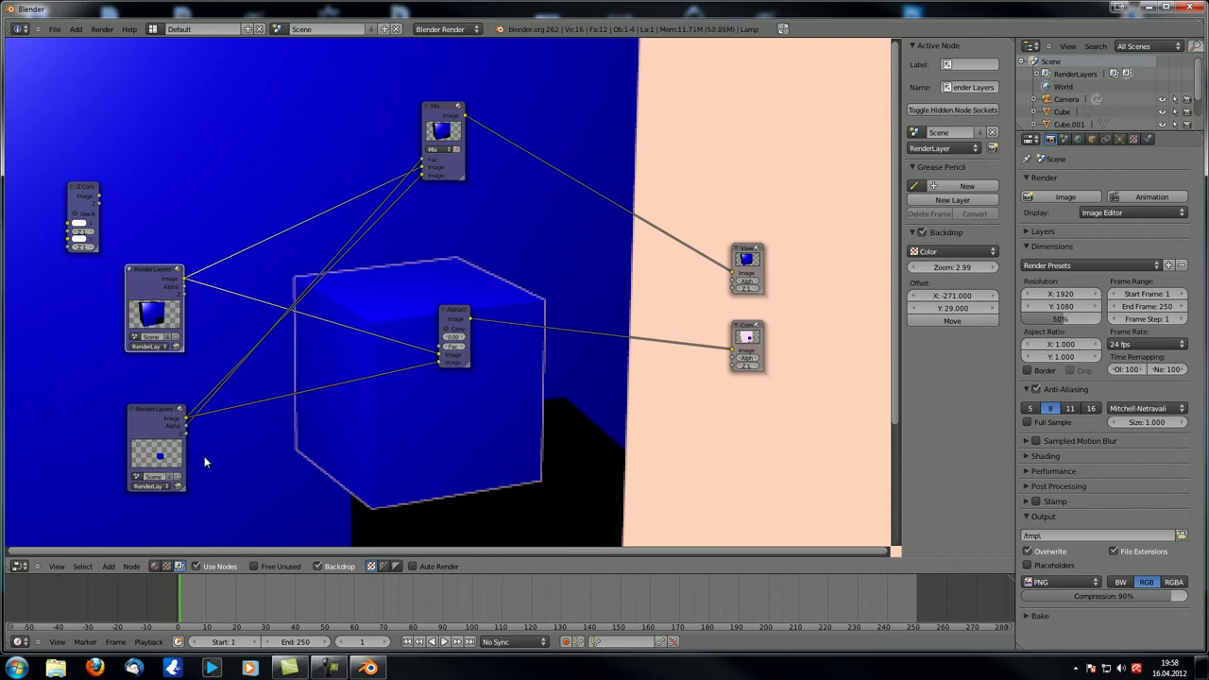
click(189, 430)
drag(192, 430, 438, 346)
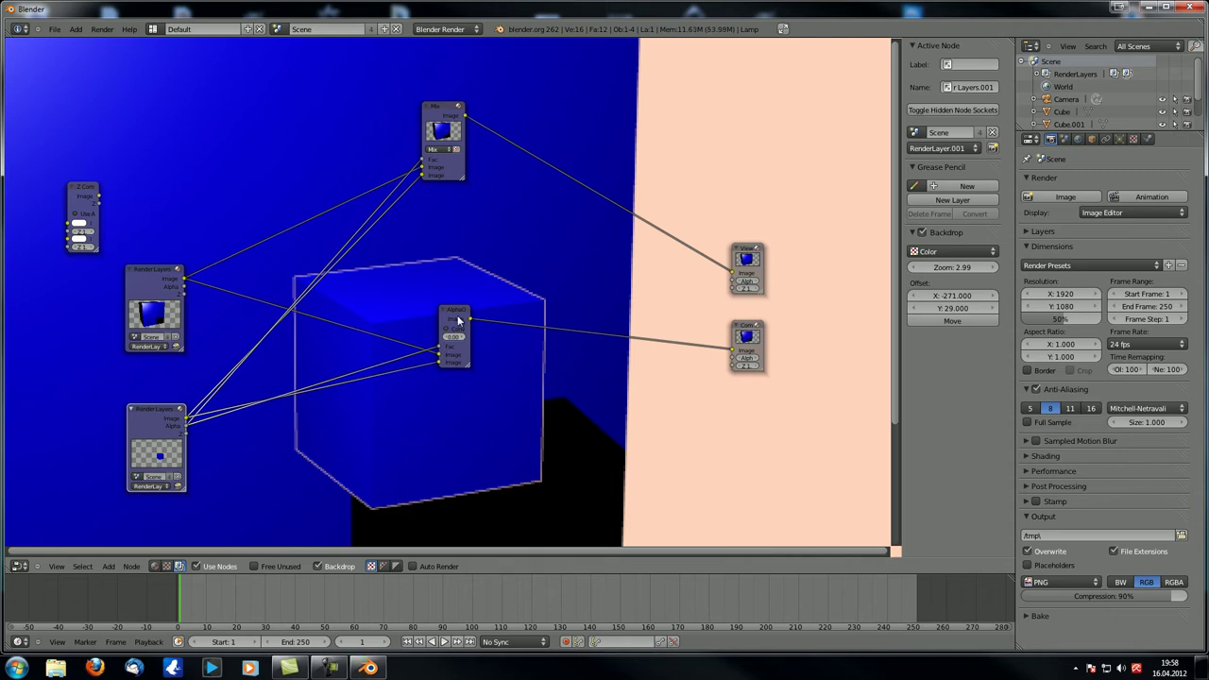
Alternate the Viewer between the AlphaOver and Mix outputs to compare them, ending on AlphaOver
ctrl+shift+click(455, 317)
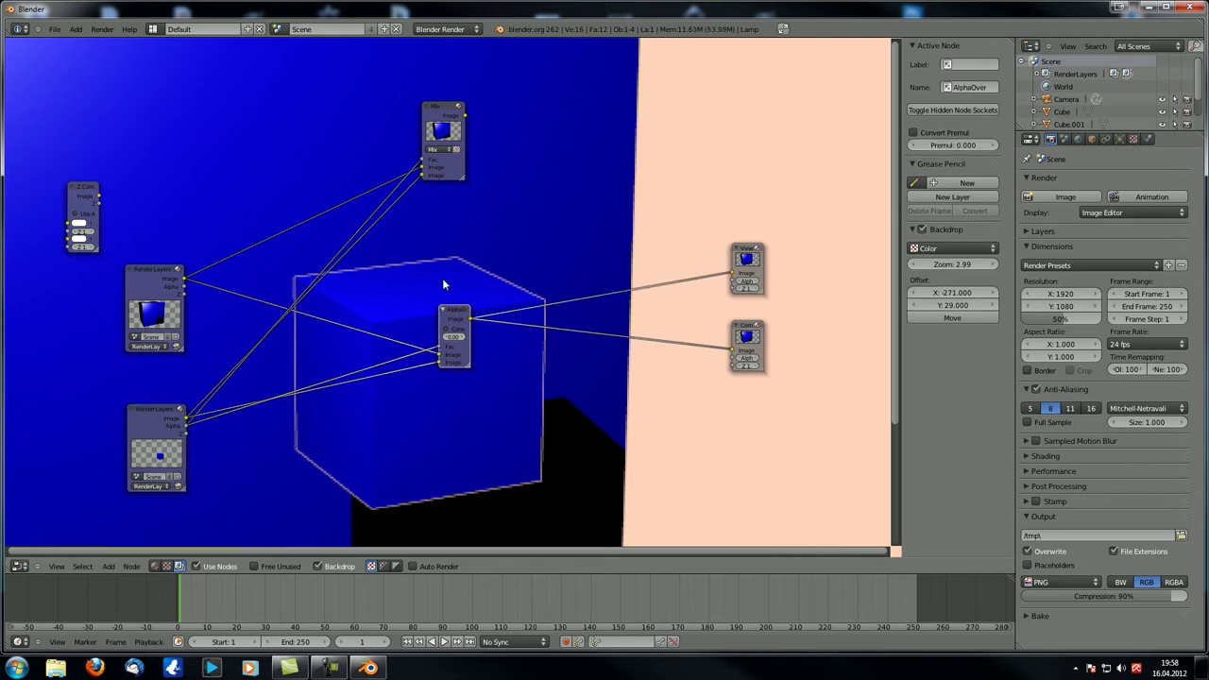
ctrl+shift+click(443, 121)
ctrl+shift+click(455, 312)
ctrl+shift+click(433, 112)
ctrl+shift+click(458, 313)
Toggle Convert Premul on the AlphaOver node several times to compare the cube's edges, leaving the option enabled
scroll(442, 411, up, 1)
scroll(442, 411, down, 2)
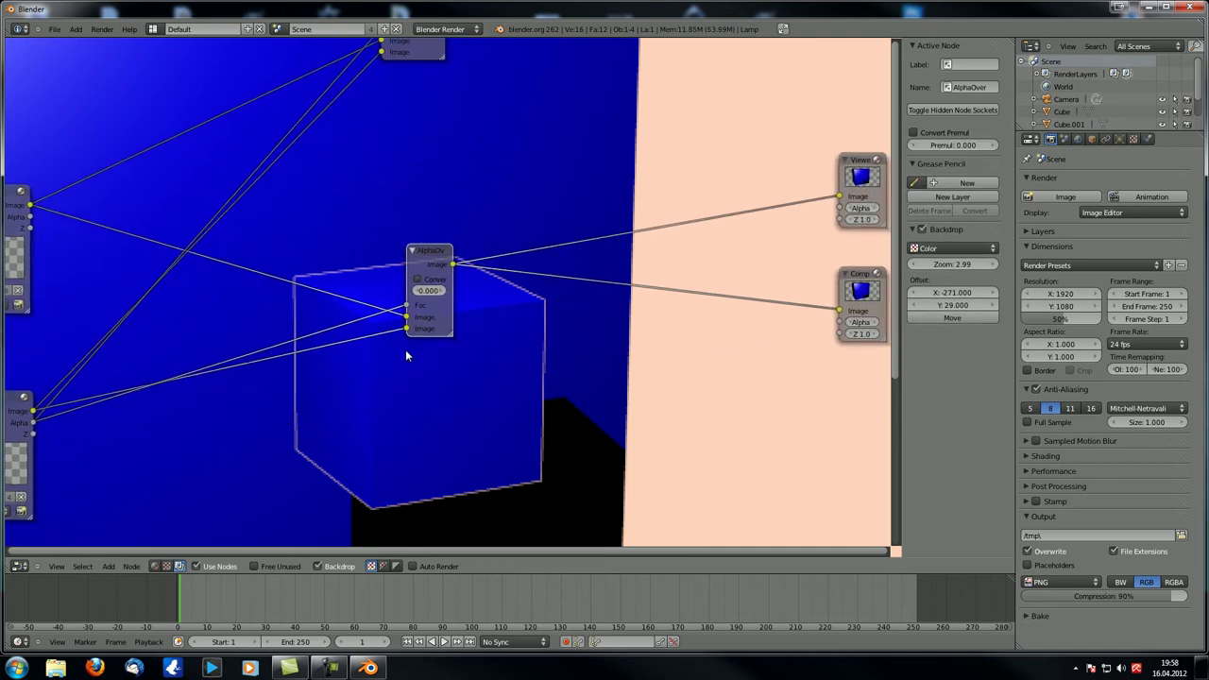
scroll(442, 365, up, 11)
middle_drag(451, 397, 465, 430)
scroll(378, 370, up, 8)
middle_drag(325, 346, 537, 285)
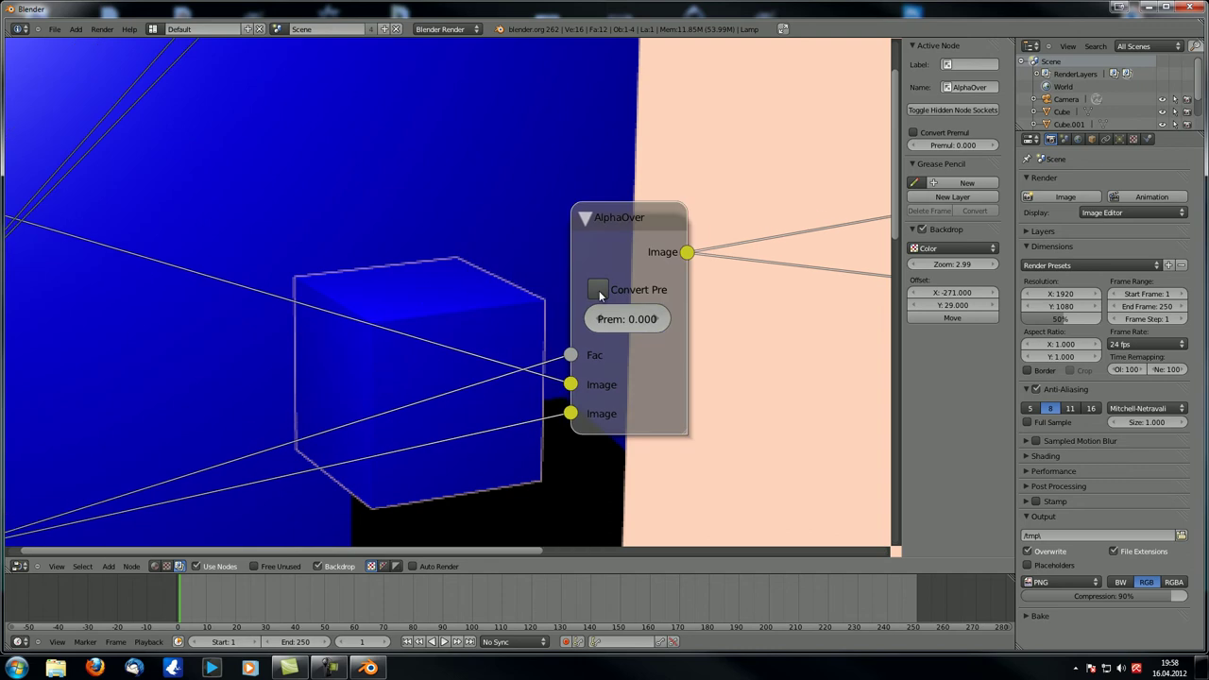
click(598, 289)
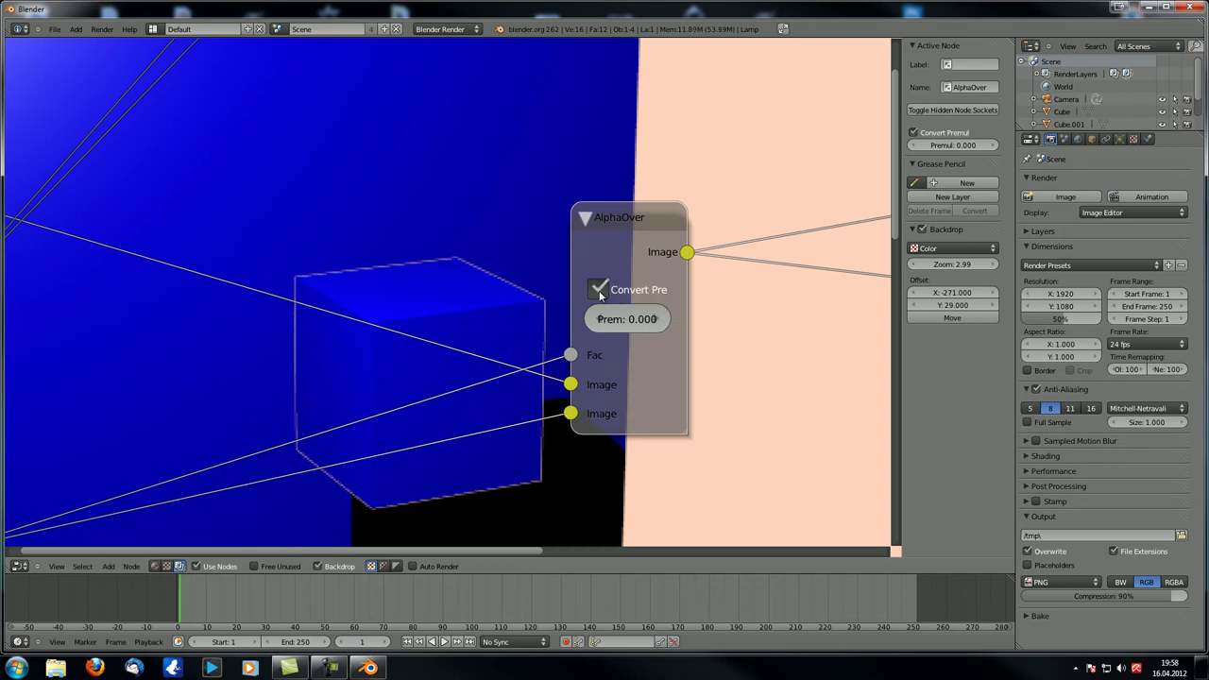
click(599, 290)
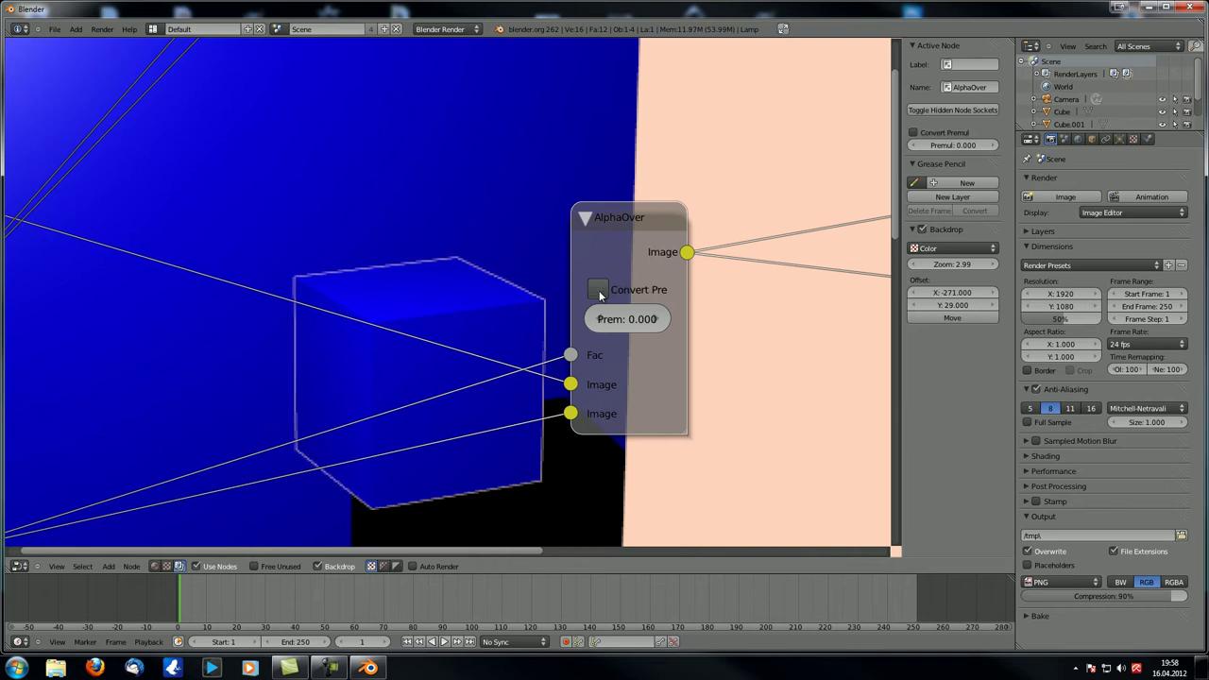
click(599, 290)
click(599, 290)
click(599, 290)
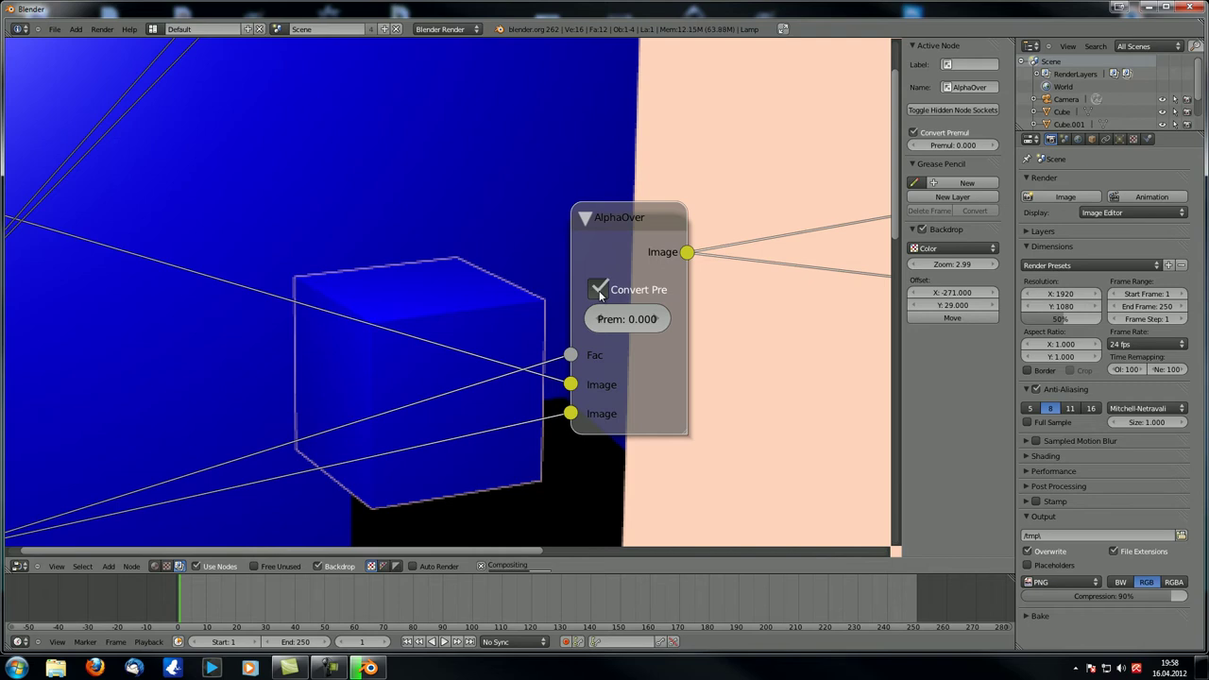
Try different Premul values on the AlphaOver node, including 0.300 and 0.604, and return it to 0
drag(628, 319, 720, 325)
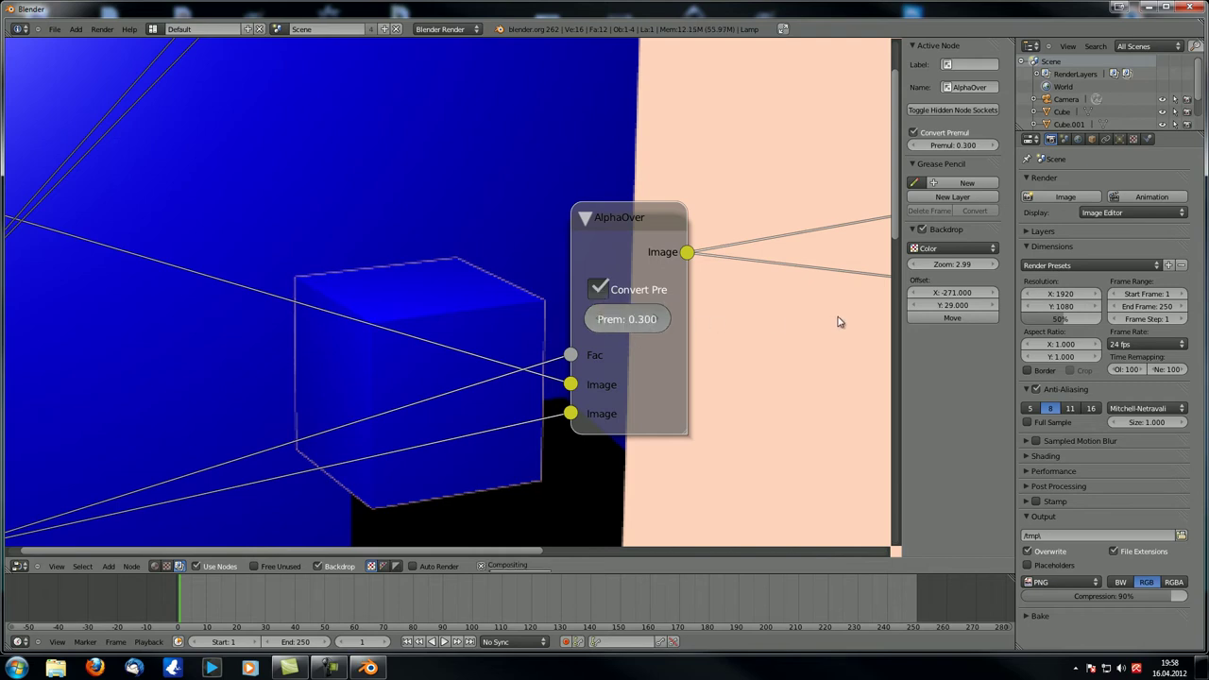
drag(639, 326, 728, 326)
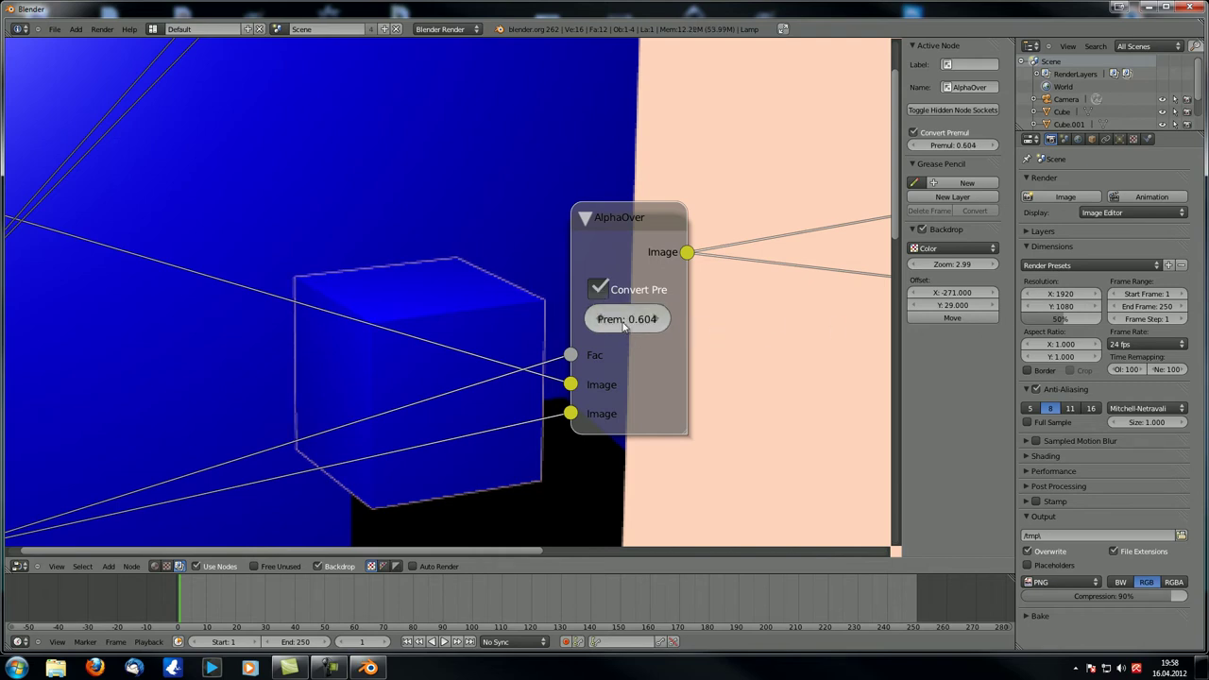
drag(639, 326, 151, 362)
drag(634, 320, 836, 327)
drag(646, 325, 764, 334)
drag(600, 320, 1018, 318)
drag(653, 331, 452, 343)
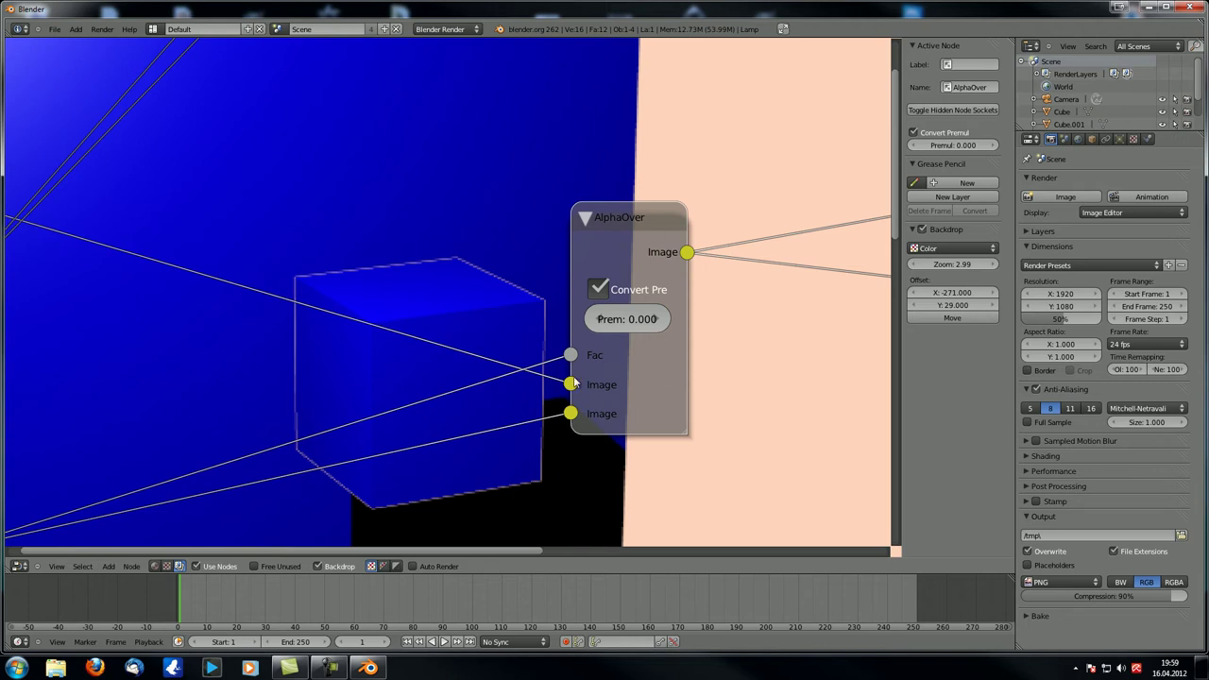
Move the AlphaOver node slightly up, closer beneath the Mix node
scroll(519, 464, down, 6)
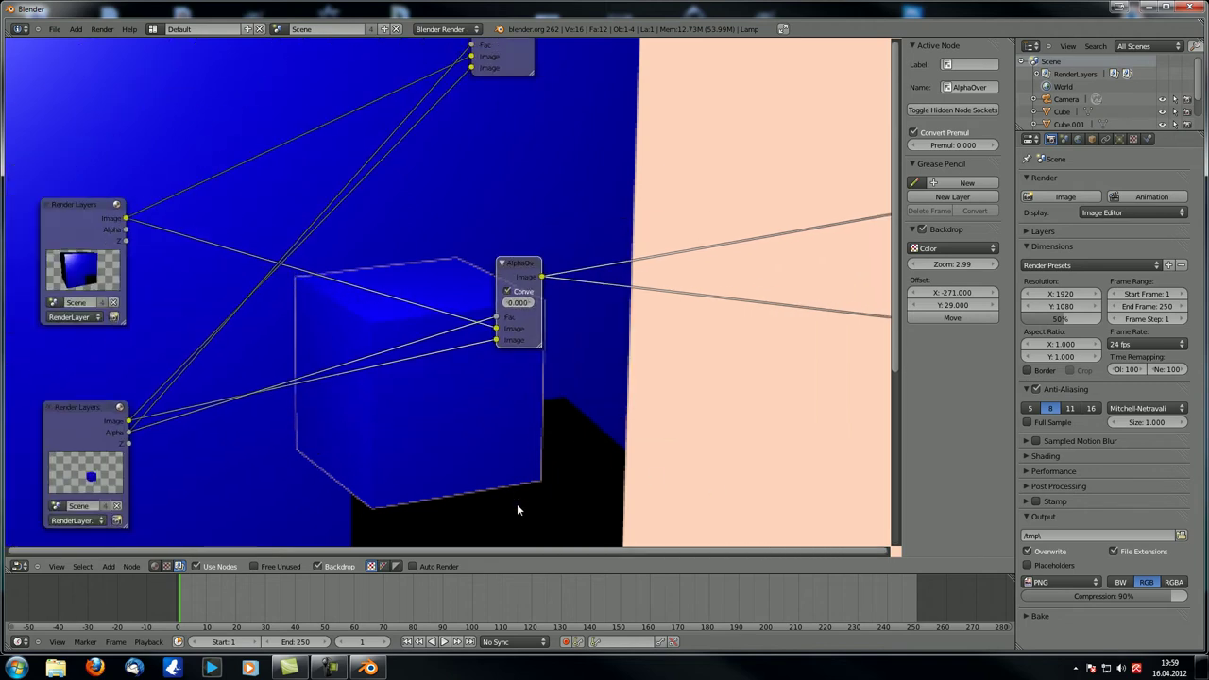
scroll(494, 495, down, 1)
drag(475, 277, 469, 258)
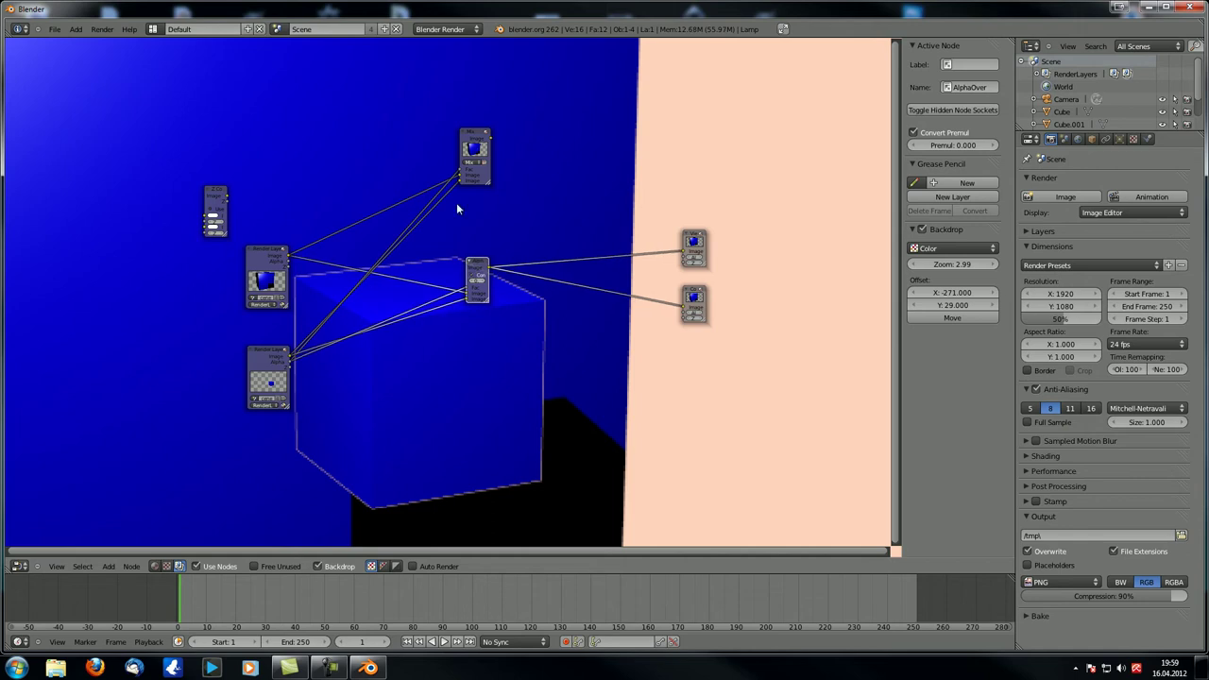
Compare the Mix and AlphaOver outputs in the Viewer, ending on AlphaOver
ctrl+shift+click(471, 138)
ctrl+shift+click(475, 264)
scroll(480, 266, up, 2)
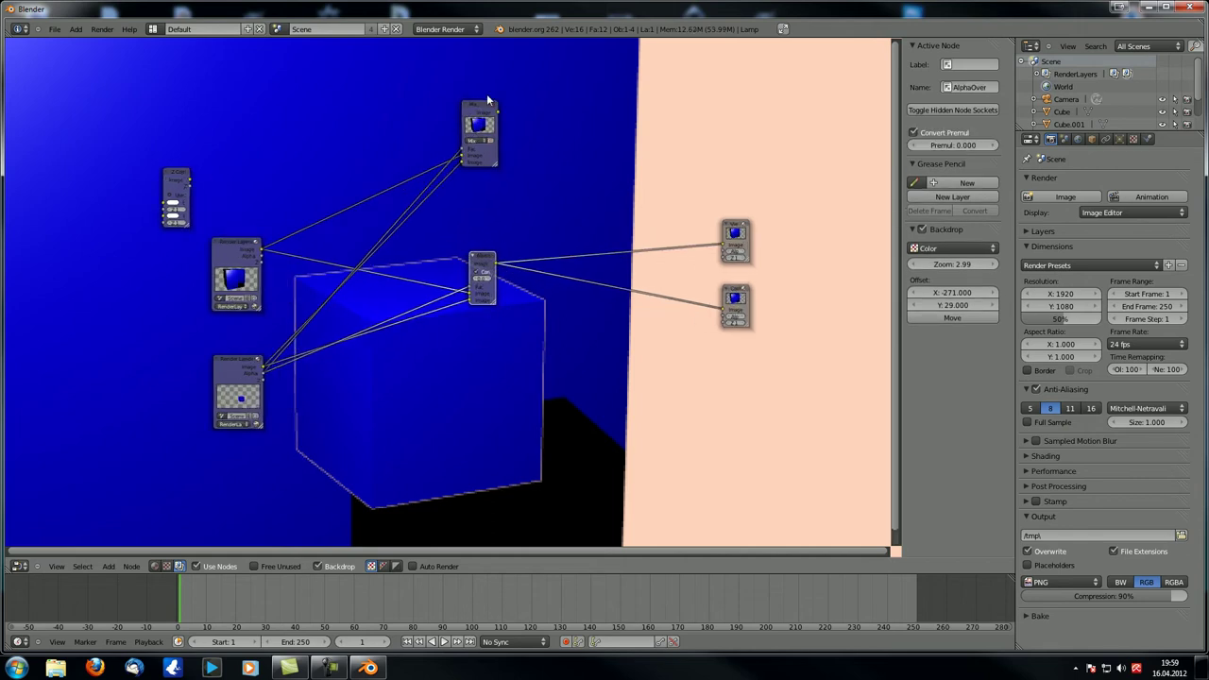
Move the Z Combine node from above the Render Layers nodes to directly beneath the AlphaOver node
drag(489, 260, 479, 249)
drag(175, 174, 480, 378)
scroll(480, 397, up, 2)
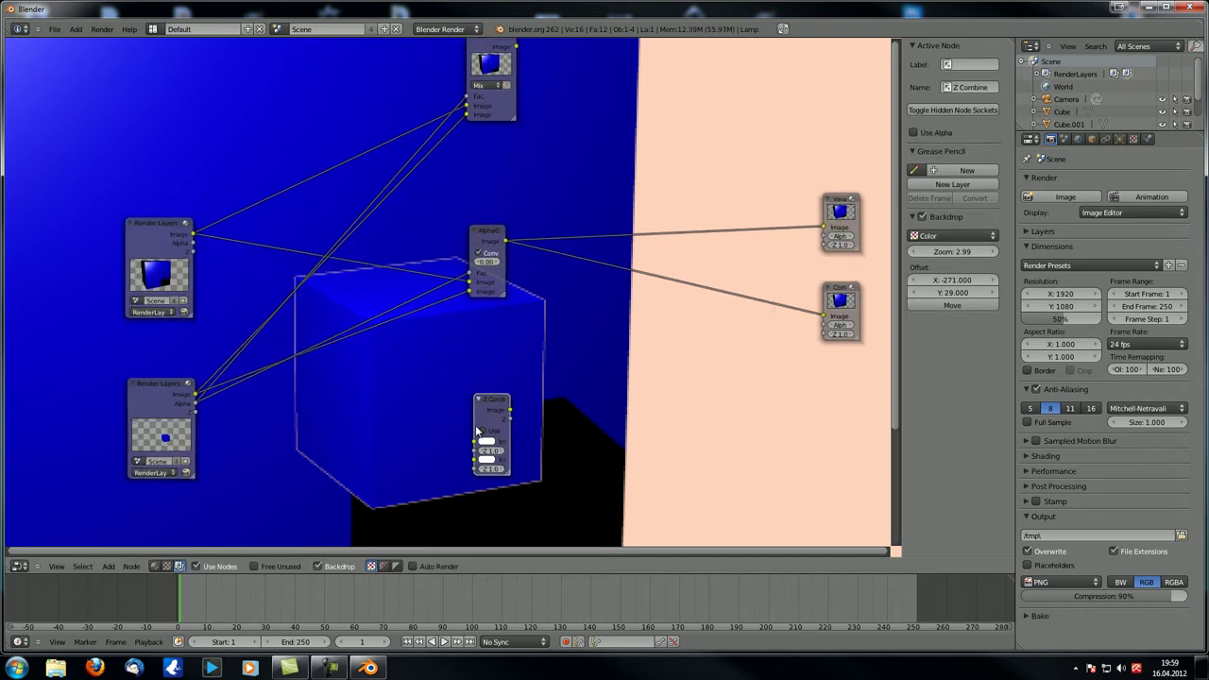
middle_drag(477, 425, 498, 335)
scroll(499, 334, down, 2)
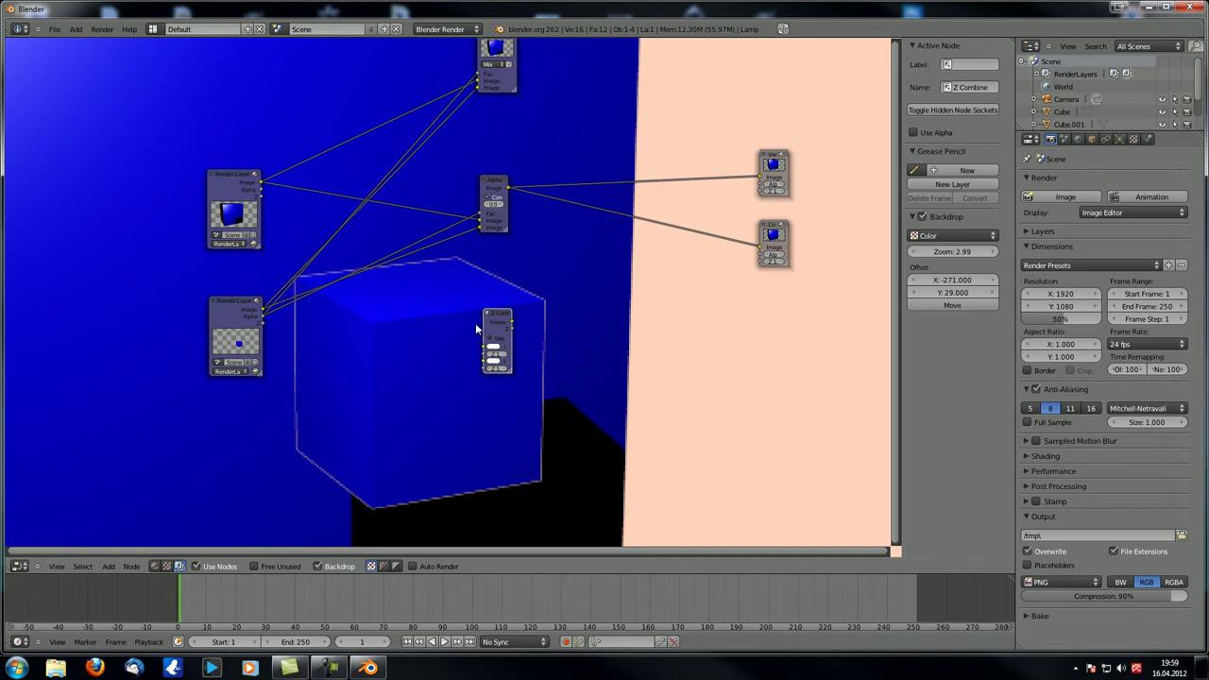
drag(492, 317, 489, 312)
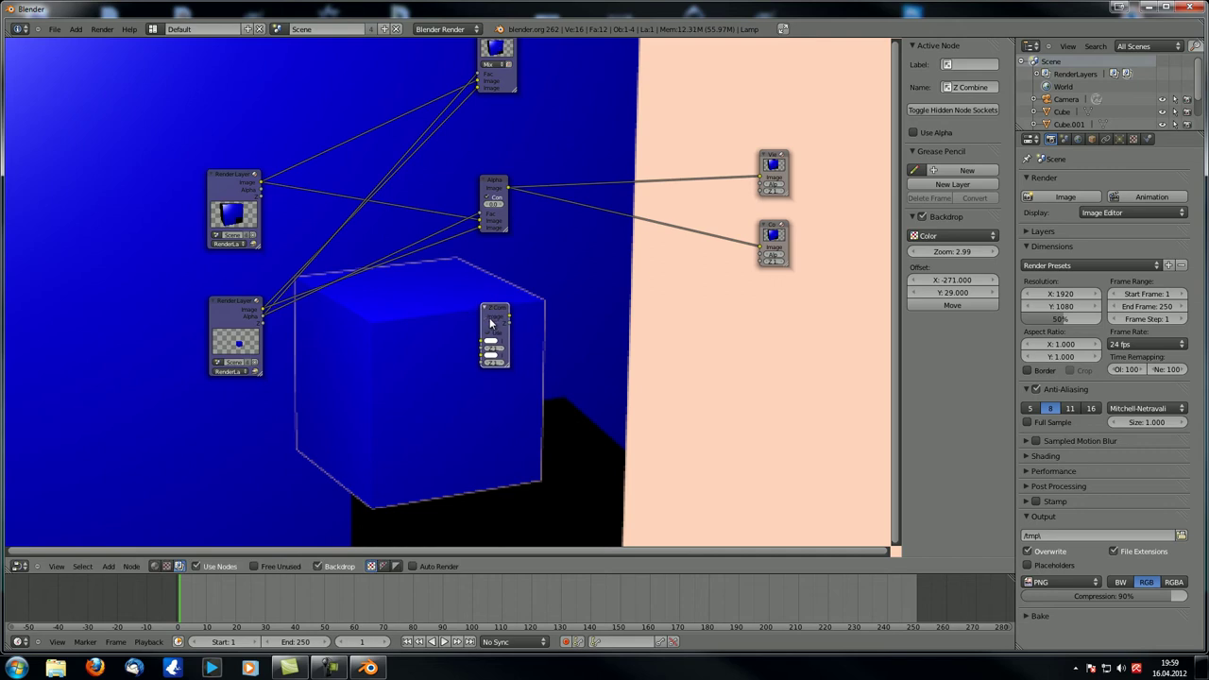
scroll(526, 397, up, 1)
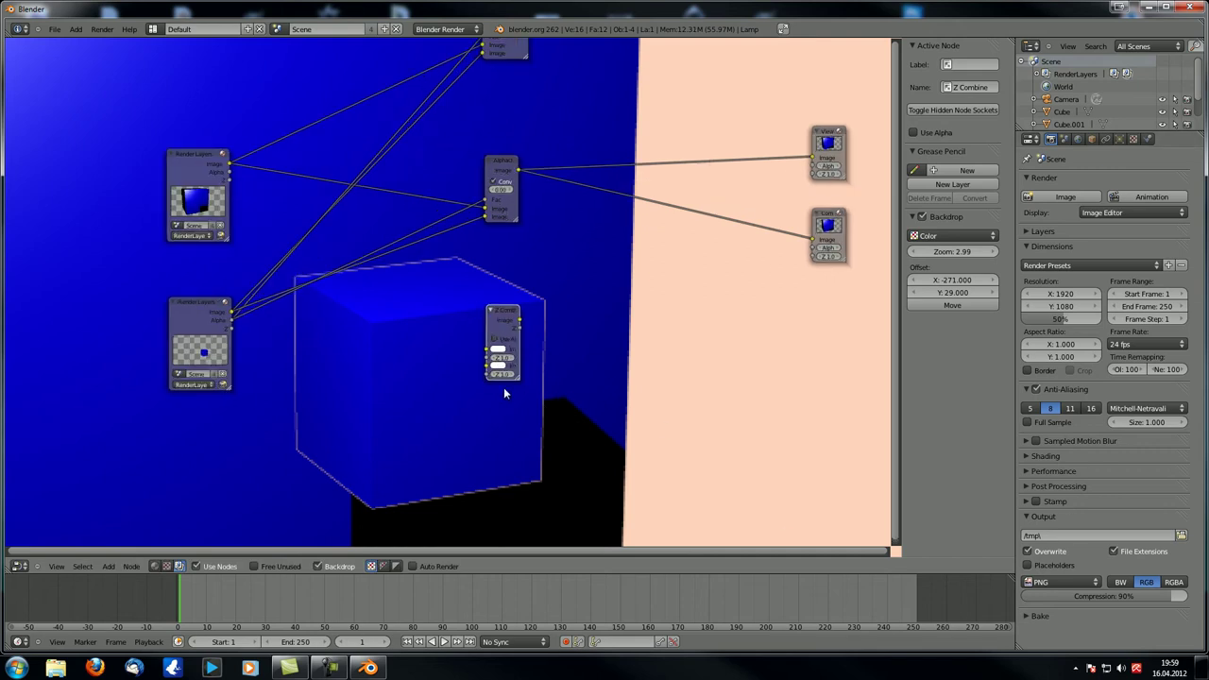
scroll(384, 343, up, 2)
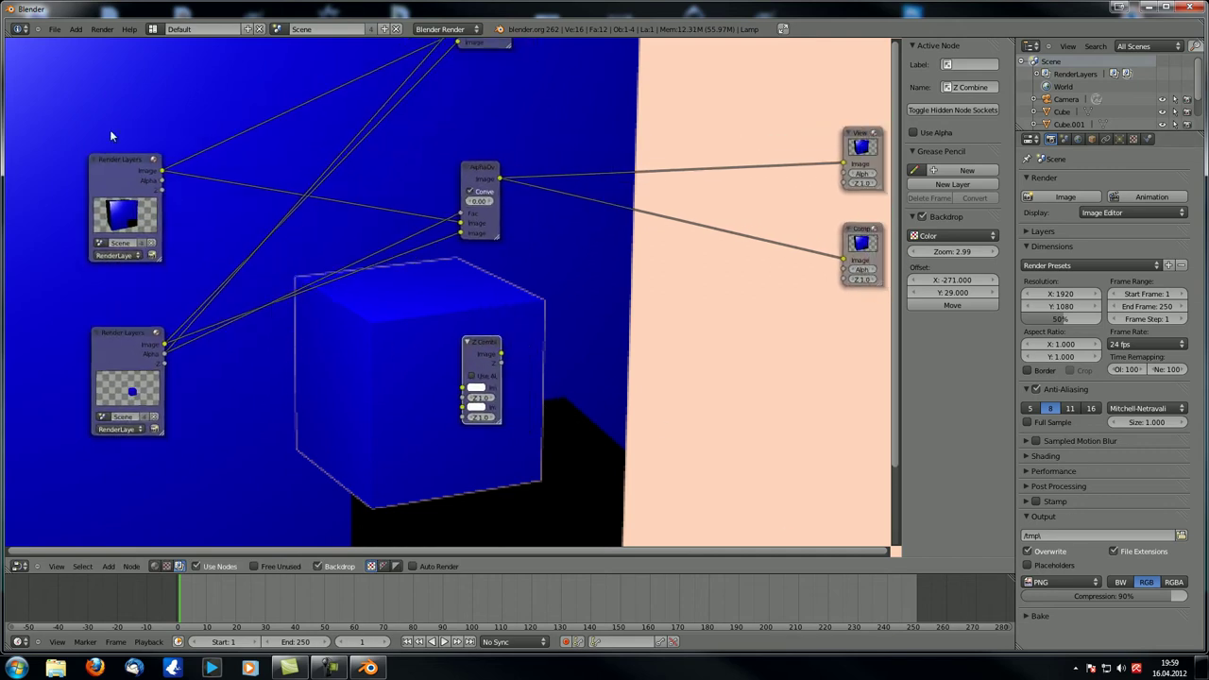
Preview the upper Render Layers node in the Viewer, undo that, and check the Mix and AlphaOver outputs again
ctrl+shift+click(120, 167)
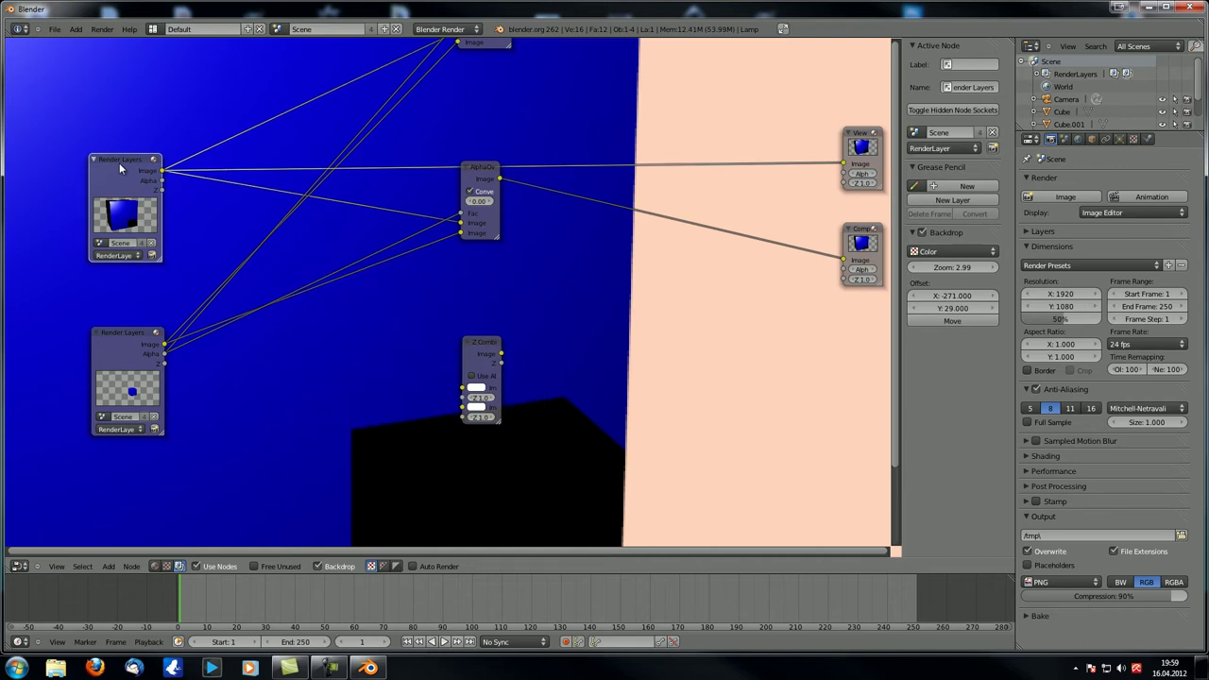
key(ctrl+z)
scroll(482, 173, down, 2)
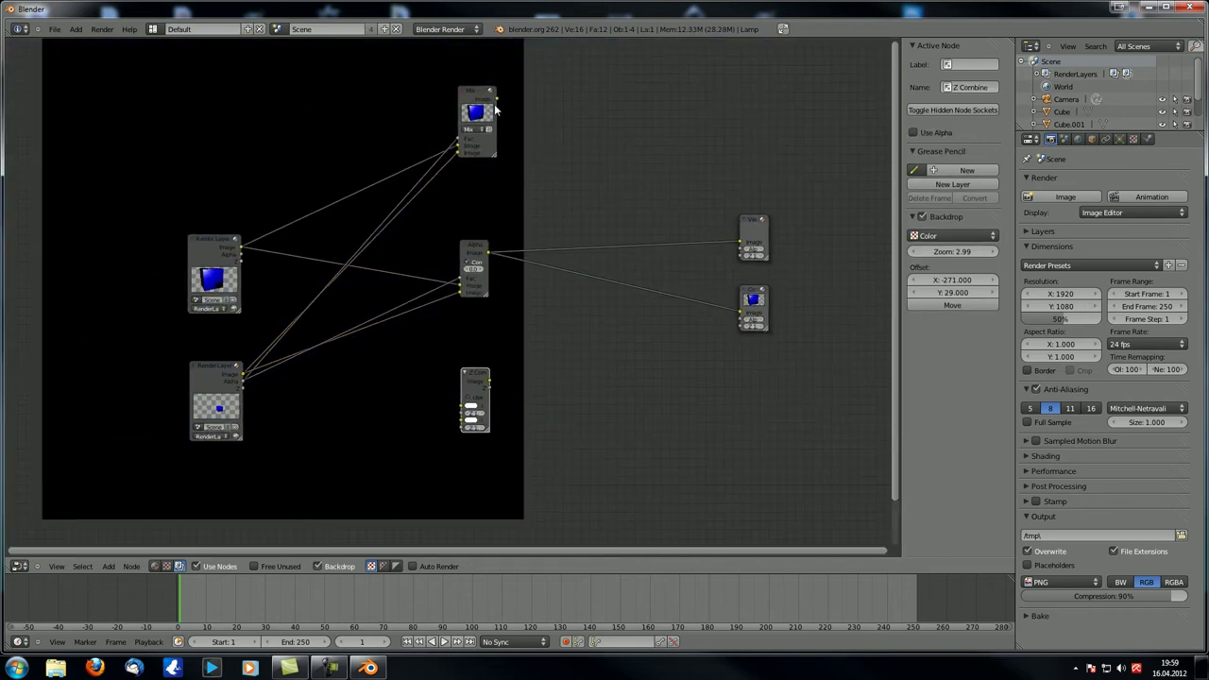
ctrl+shift+click(494, 126)
ctrl+shift+click(482, 260)
scroll(472, 264, up, 2)
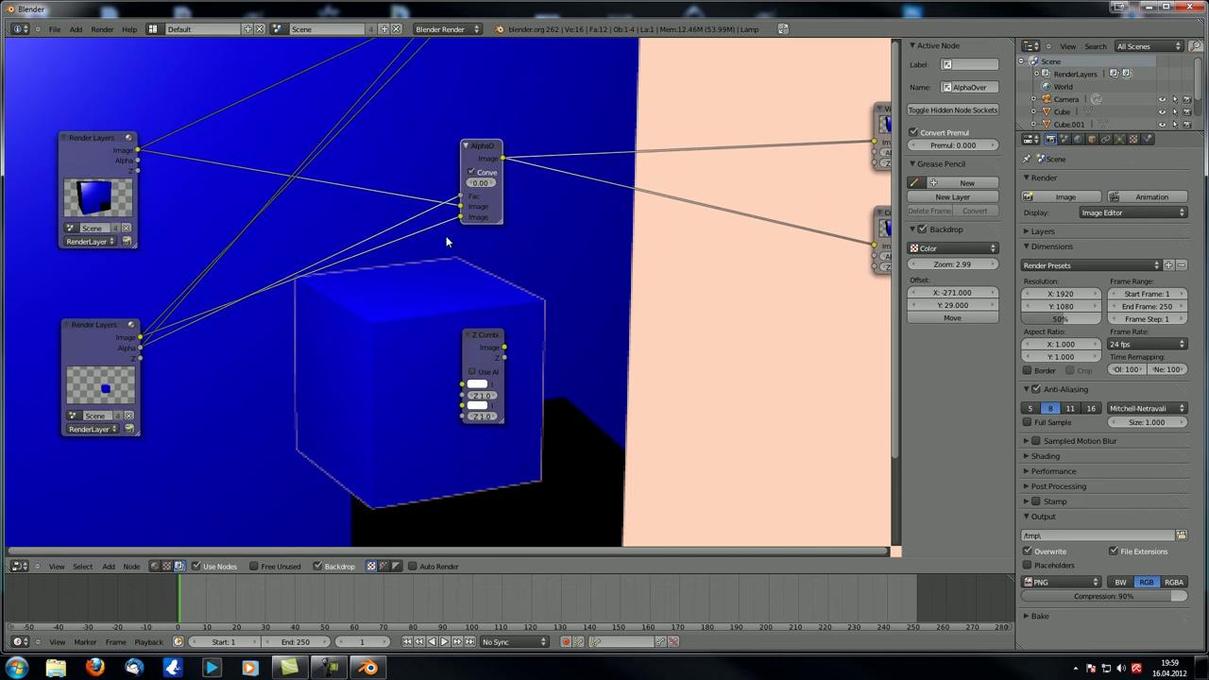
Connect the Image and Z outputs of both Render Layers nodes to the matching inputs of the Z Combine node
drag(243, 266, 459, 369)
drag(140, 322, 461, 389)
drag(137, 157, 461, 379)
drag(143, 346, 461, 401)
ctrl+middle_drag(478, 410, 447, 342)
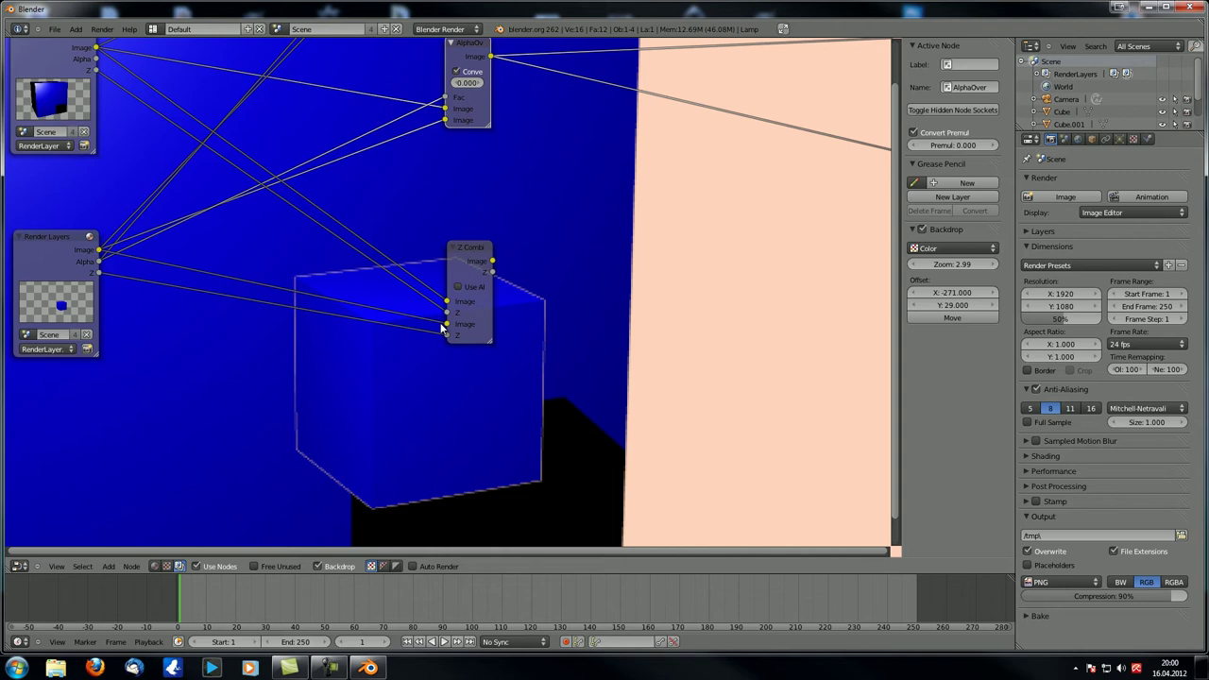
Shift the backdrop so the small cube is clear of the nodes, and display the Z Combine output in the Viewer
scroll(444, 328, down, 1)
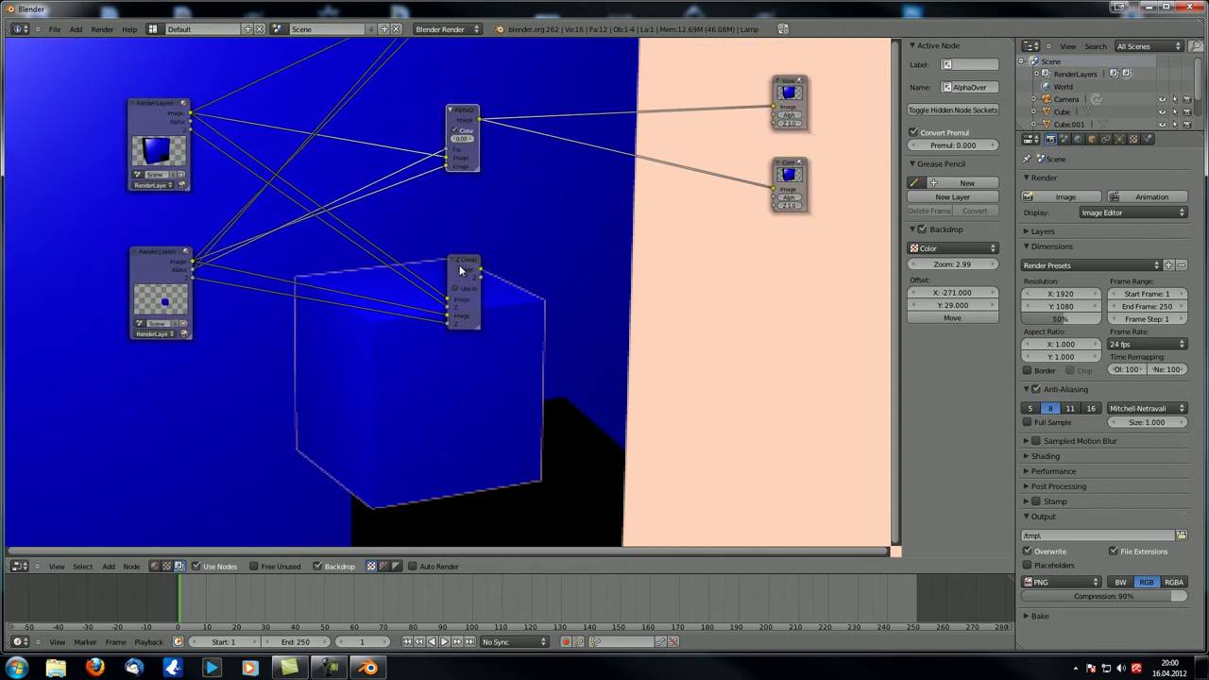
click(461, 271)
scroll(526, 368, up, 2)
alt+middle_drag(417, 354, 511, 346)
scroll(489, 419, down, 3)
click(437, 59)
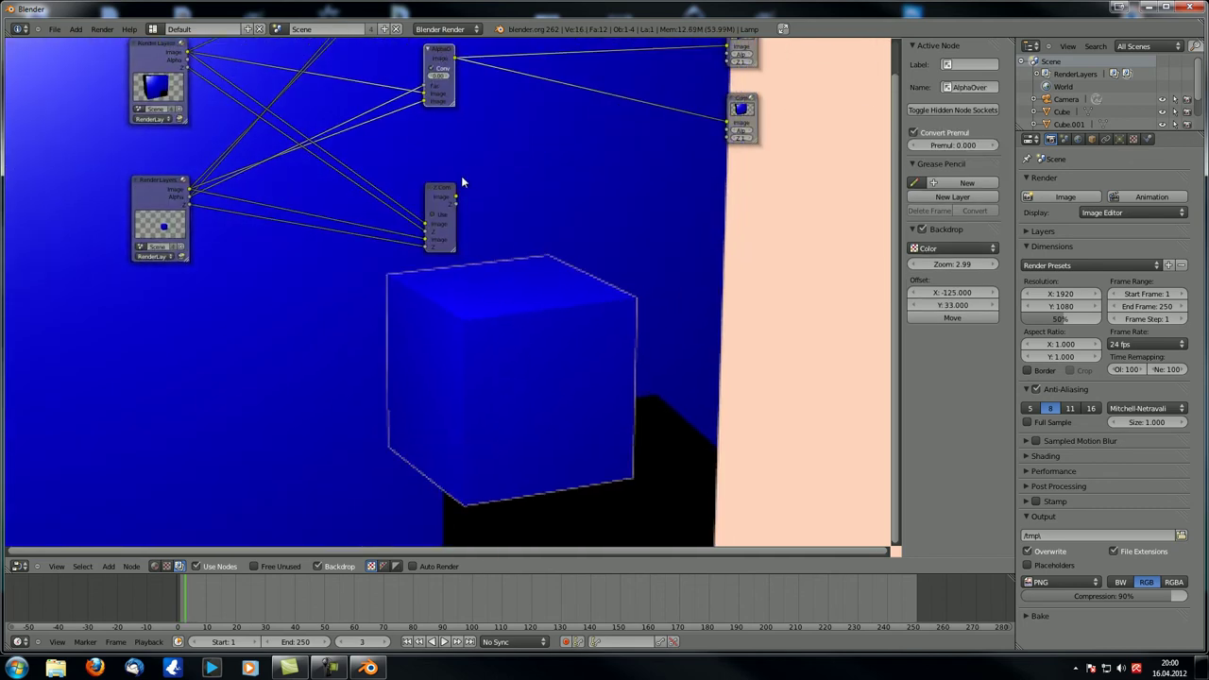
ctrl+shift+click(440, 195)
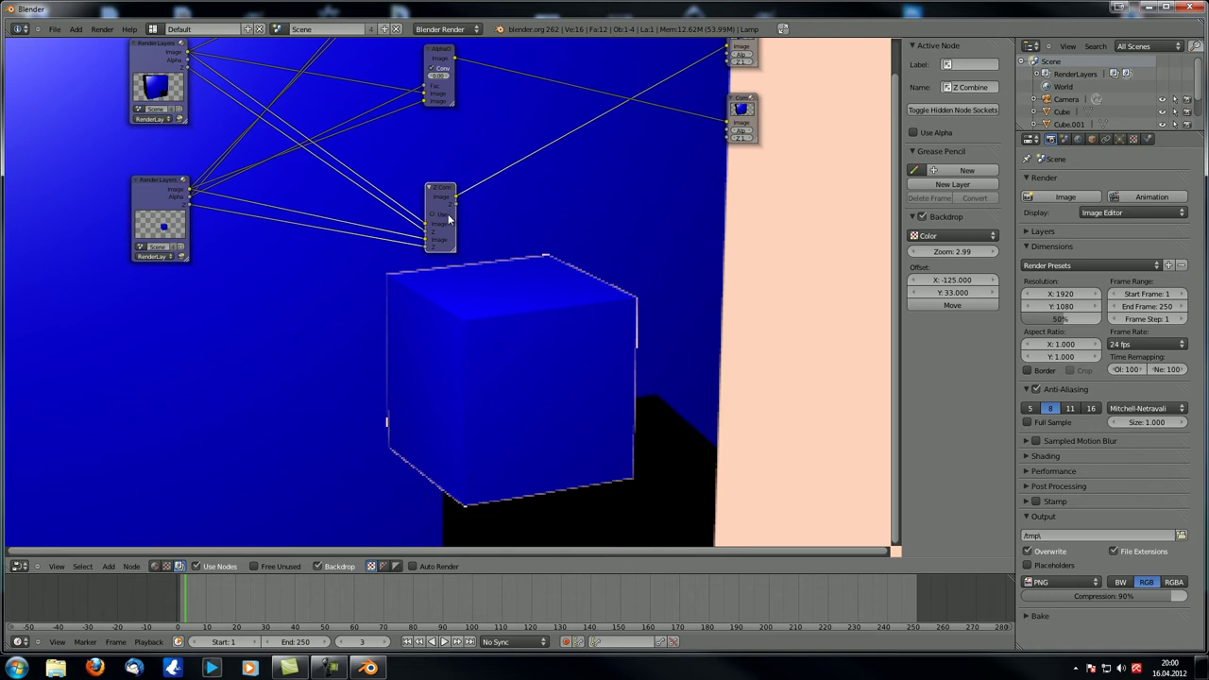
scroll(450, 215, down, 1)
scroll(550, 206, down, 3)
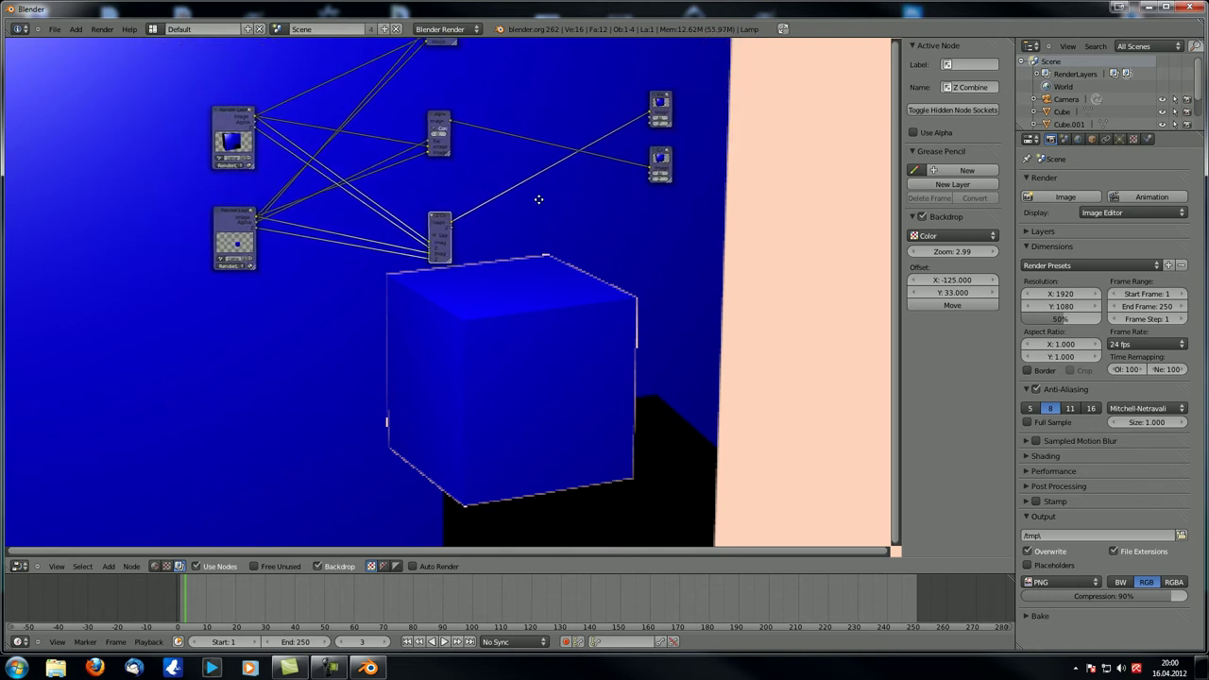
middle_drag(550, 206, 515, 194)
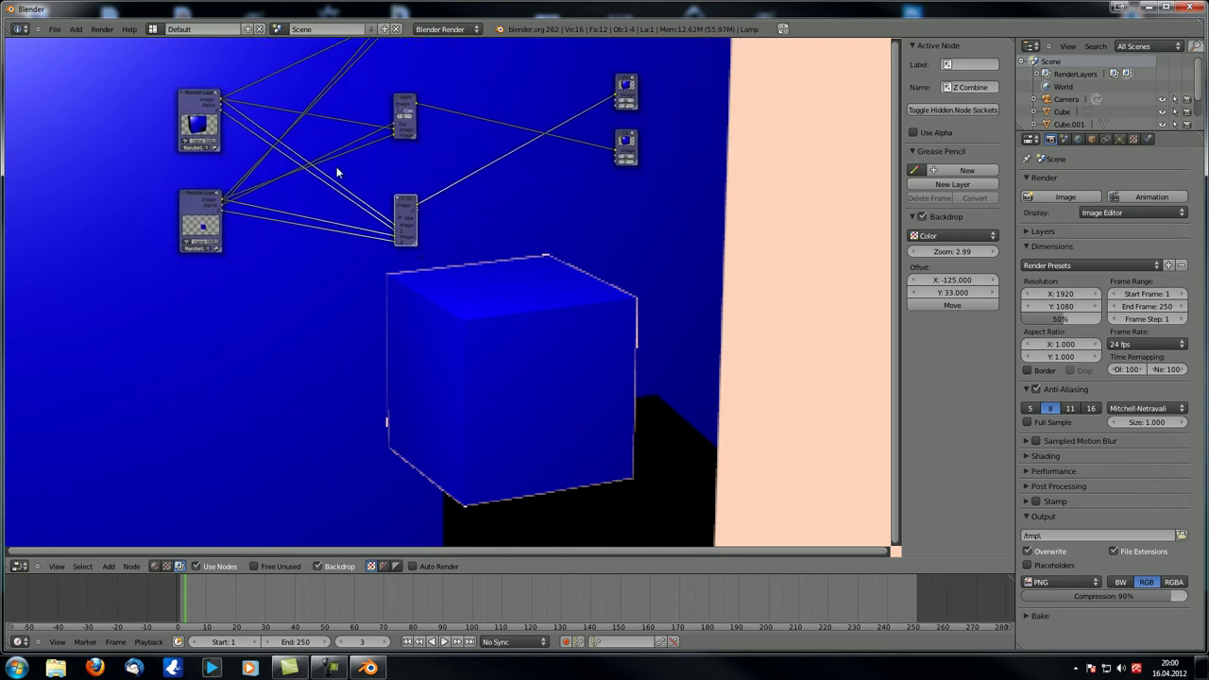
Add a Map Value node below Z Combine and feed it the upper Render Layers node's Z output
middle_drag(222, 296, 214, 270)
key(shift+a)
mouse_move(207, 275)
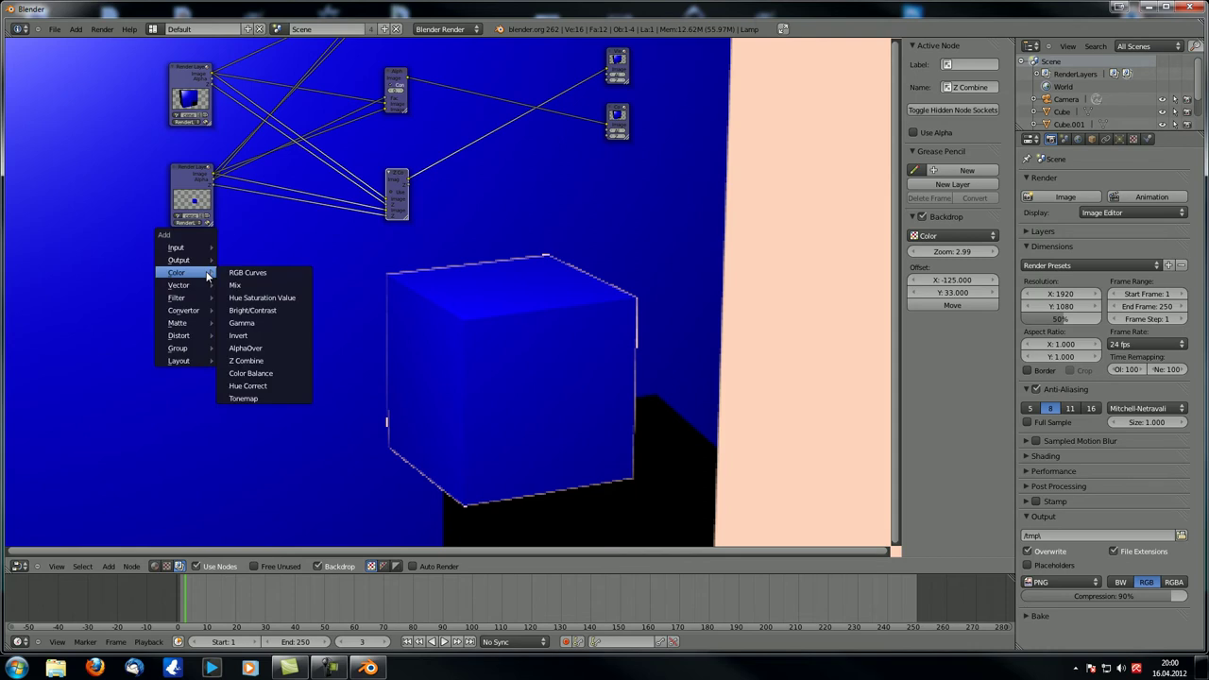
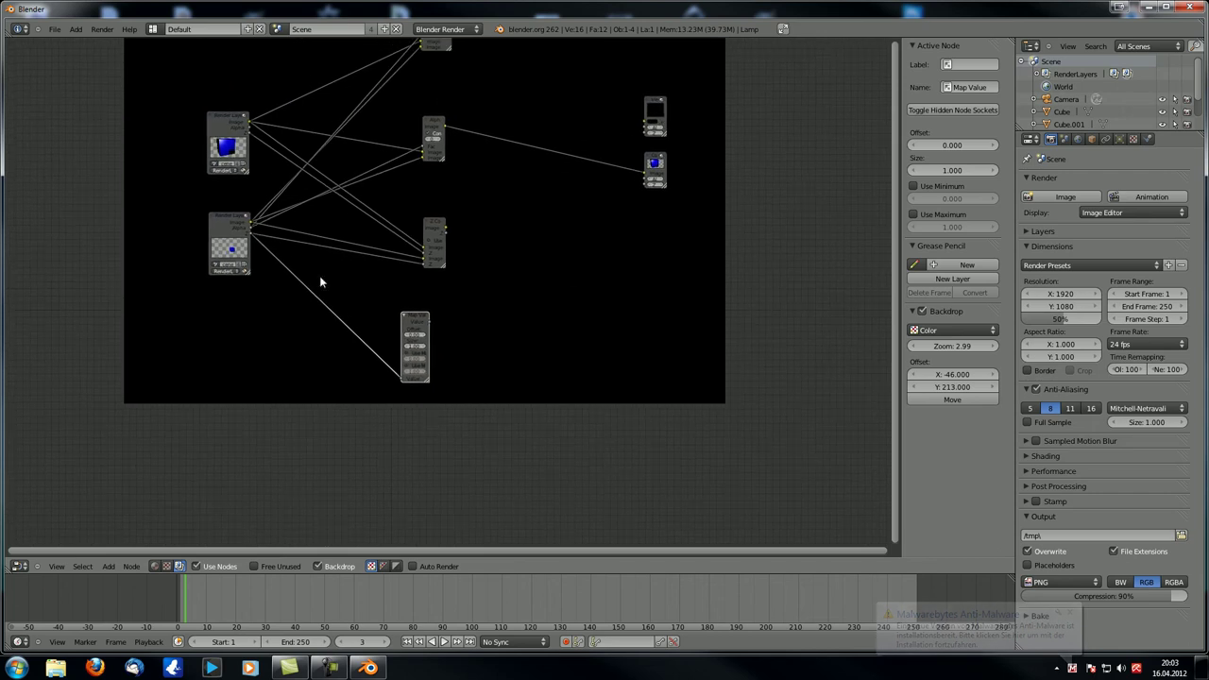
drag(250, 129, 400, 377)
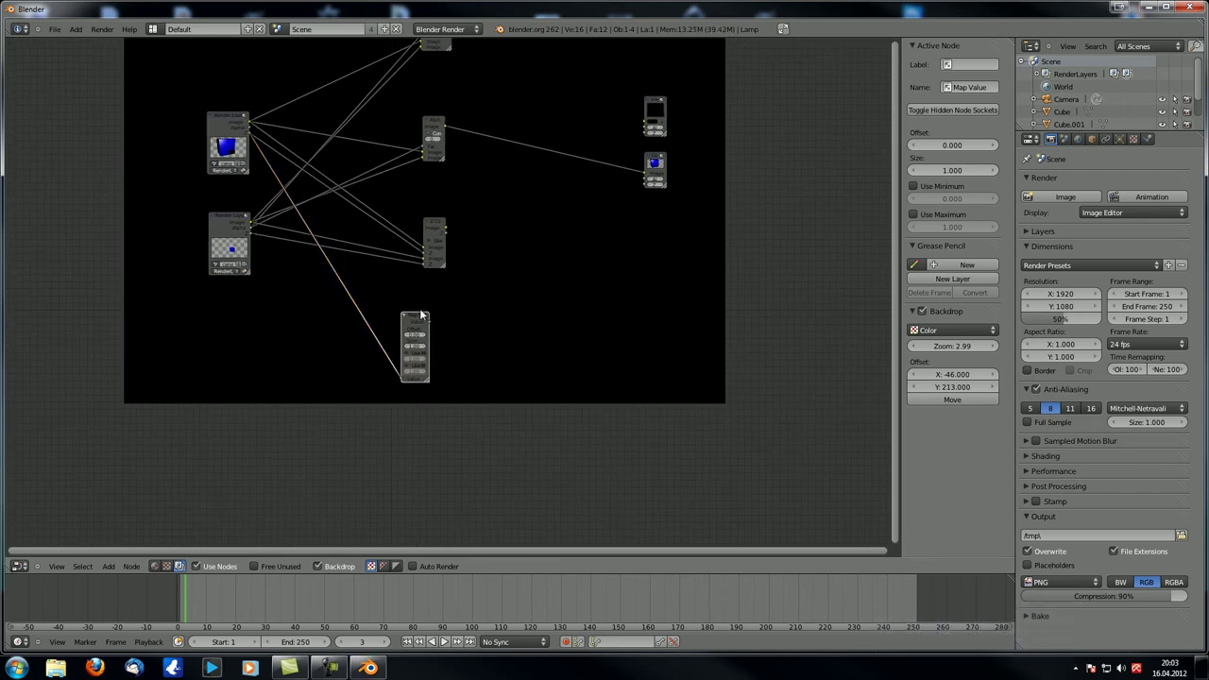
Show the Map Value output in the Viewer and look up where Map Value is found among the addable Vector nodes
scroll(426, 383, up, 4)
scroll(493, 369, up, 1)
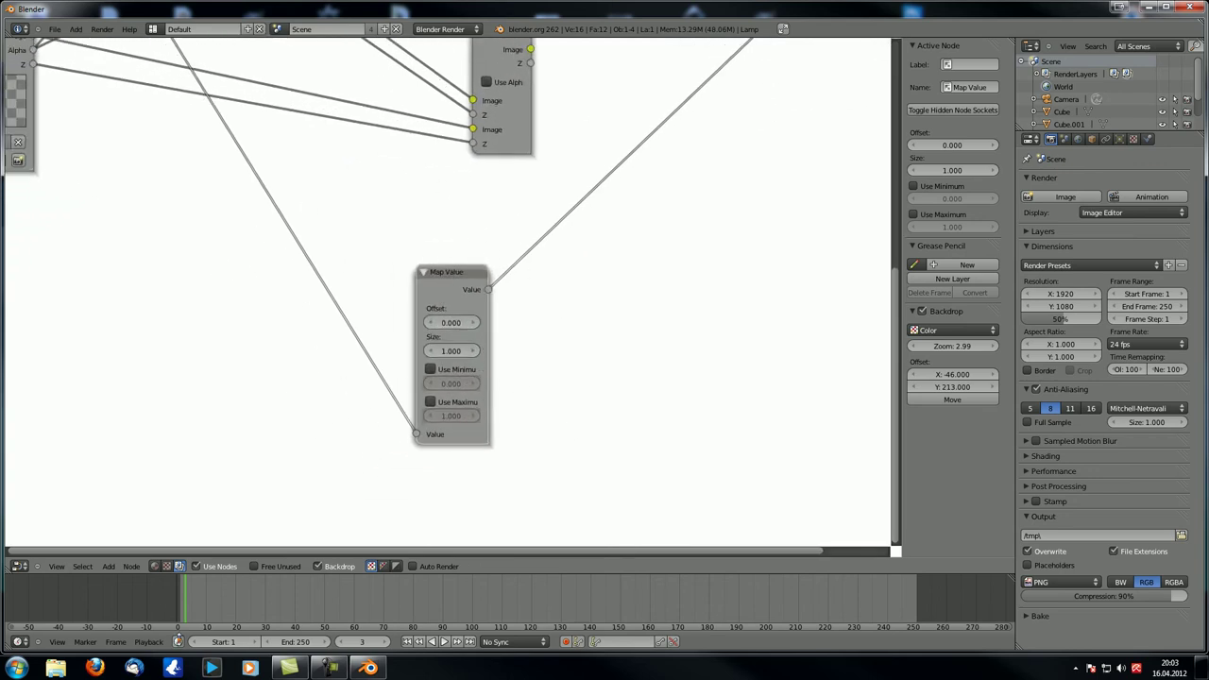
click(132, 566)
mouse_move(104, 567)
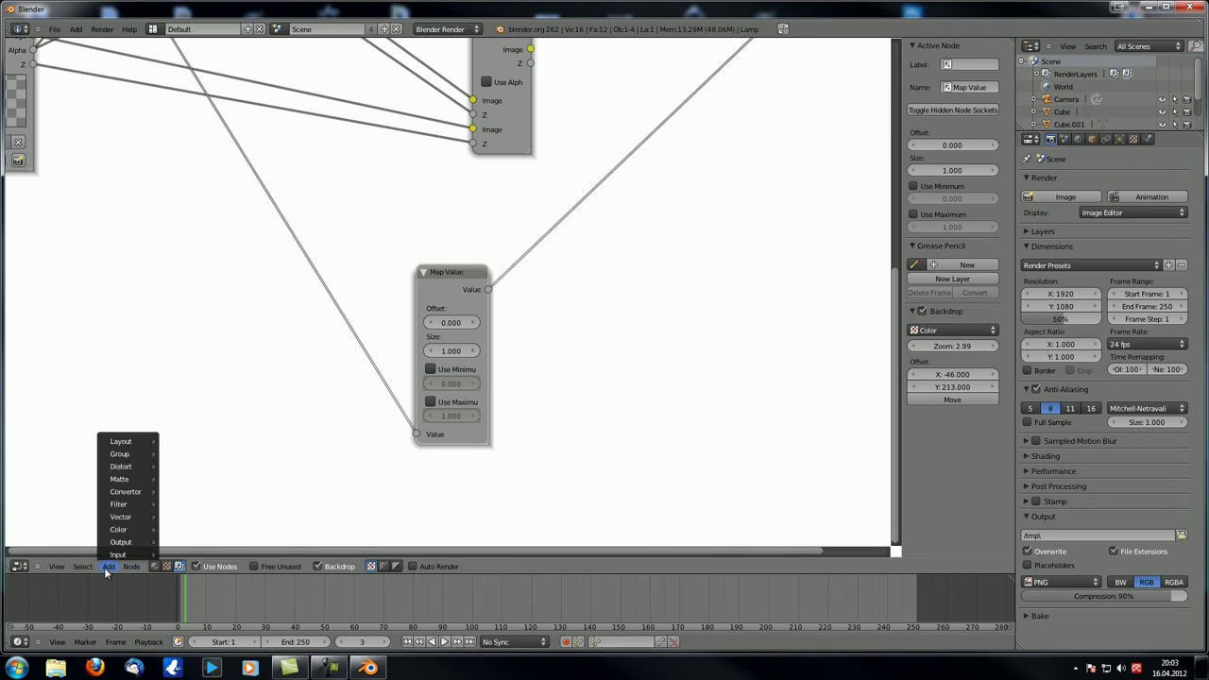
mouse_move(134, 516)
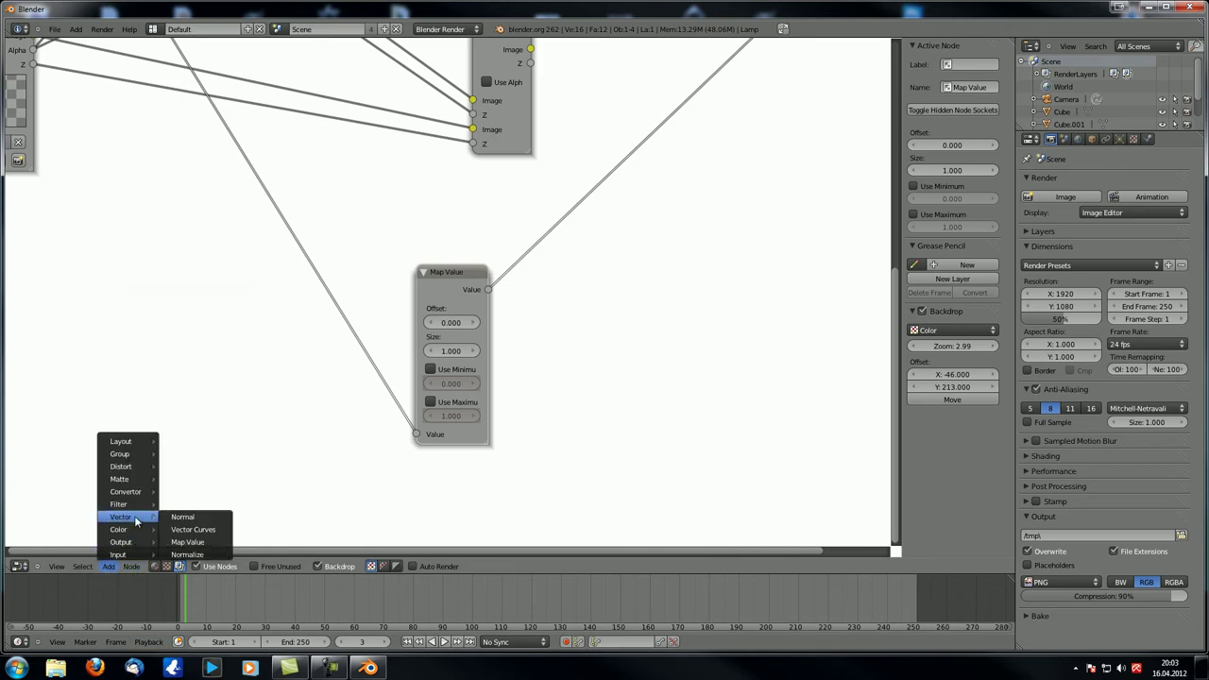
scroll(532, 297, down, 7)
middle_drag(483, 306, 466, 303)
scroll(458, 302, up, 4)
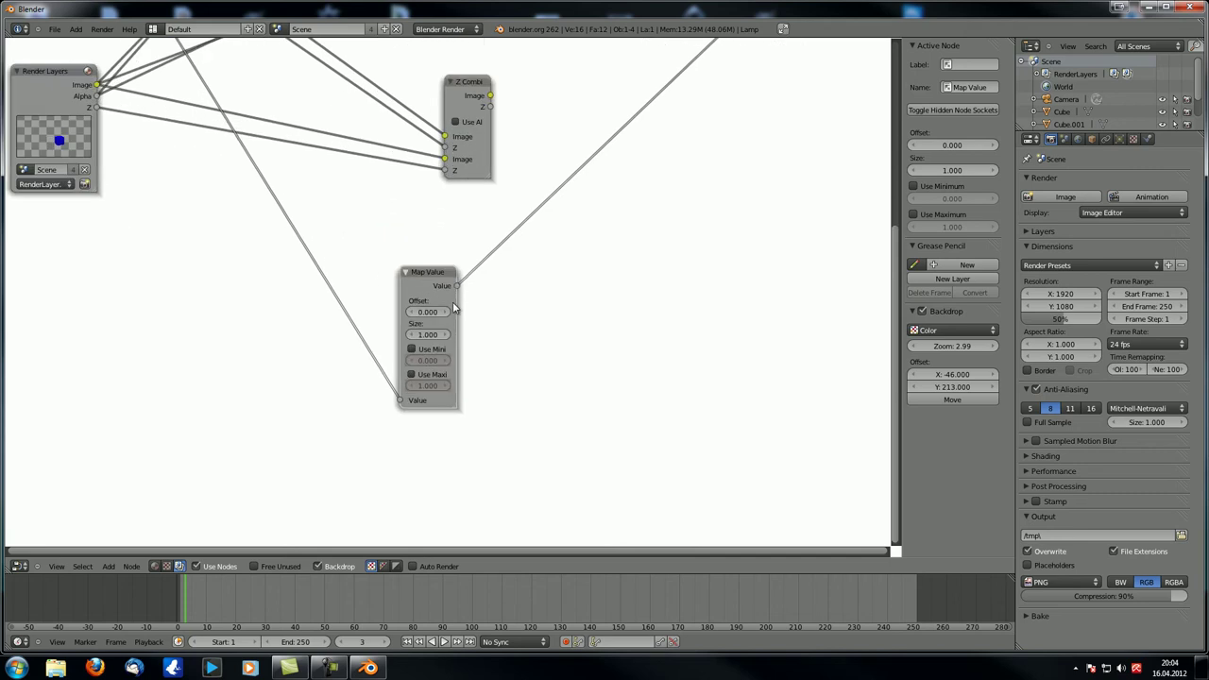
Set the Map Value node's Size to 0.05
scroll(453, 302, up, 1)
click(416, 350)
text(0.05)
key(Return)
Rescale the backdrop to a zoom of 1.44 and reposition it at offset X 221, Y -72
scroll(544, 338, down, 3)
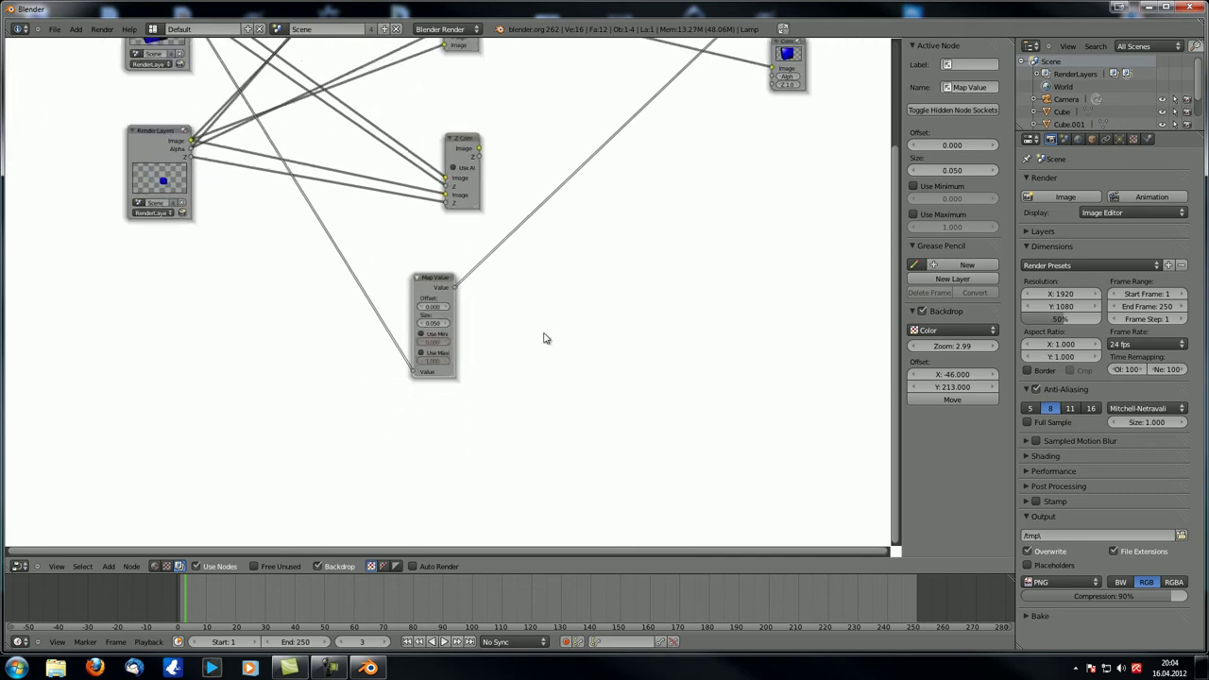
scroll(545, 339, down, 1)
key(v)
key(v)
key(v)
key(v)
key(v)
key(v)
key(v)
key(v)
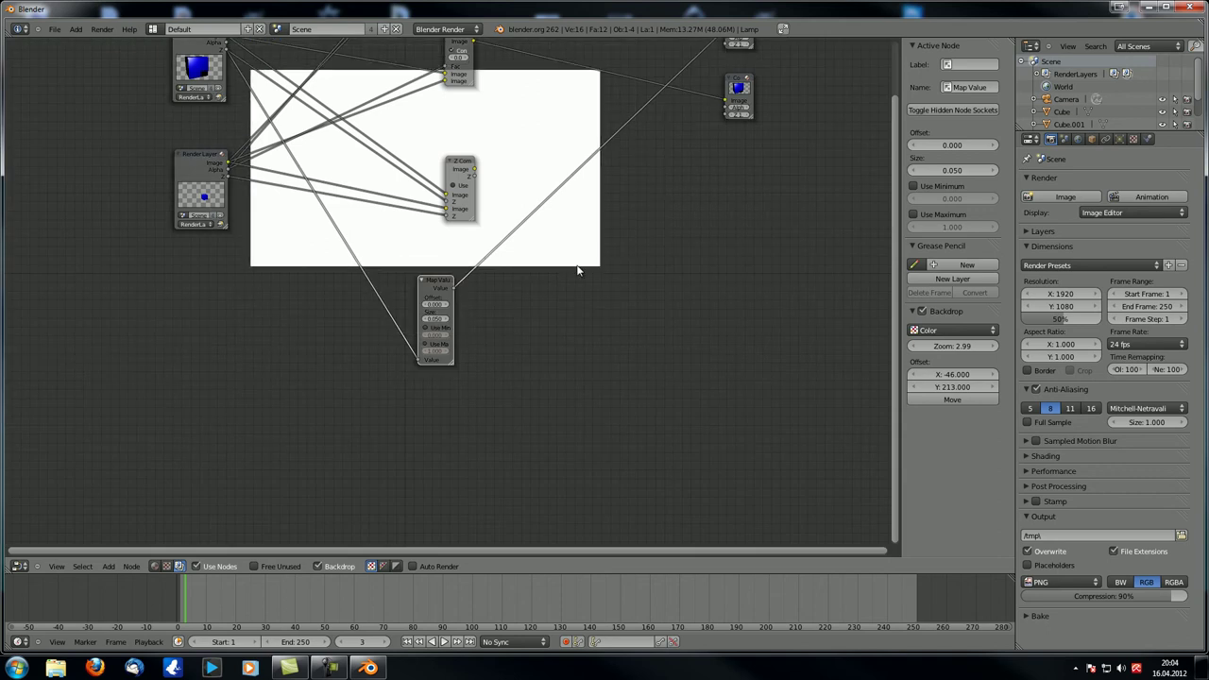
alt+middle_drag(581, 270, 677, 410)
key(v)
key(alt+v)
key(alt+v)
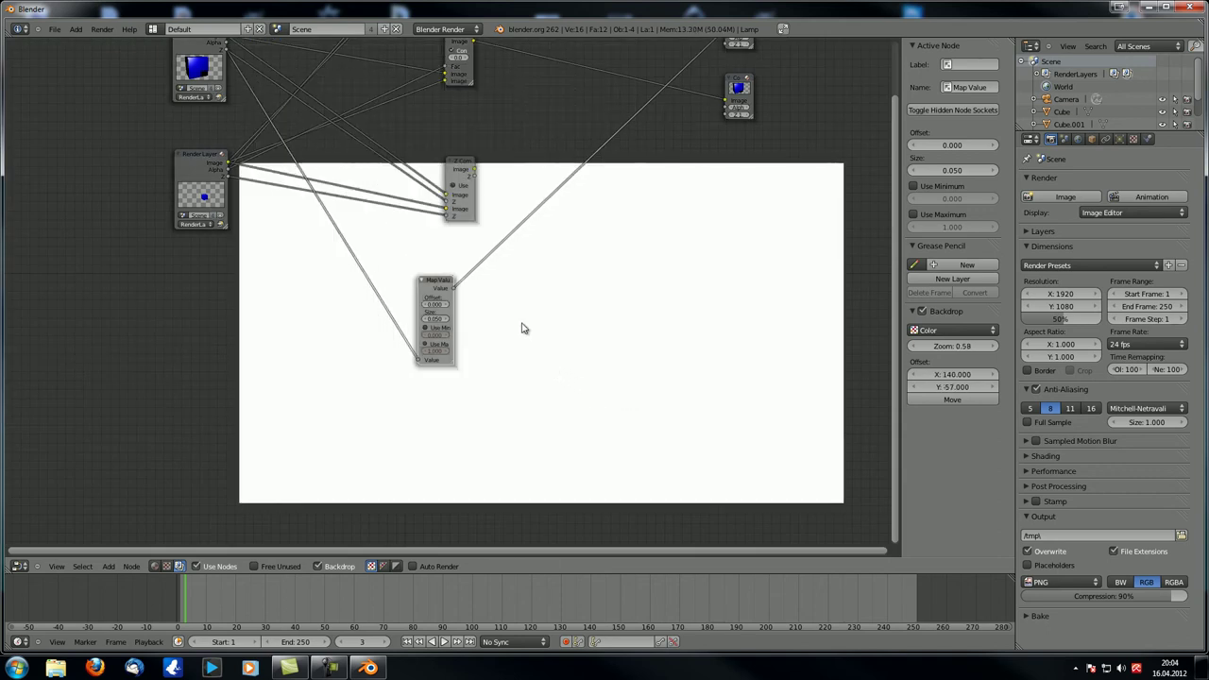
alt+middle_drag(521, 330, 561, 351)
key(alt+v)
Set the Map Value node's Size to 0.1
click(344, 310)
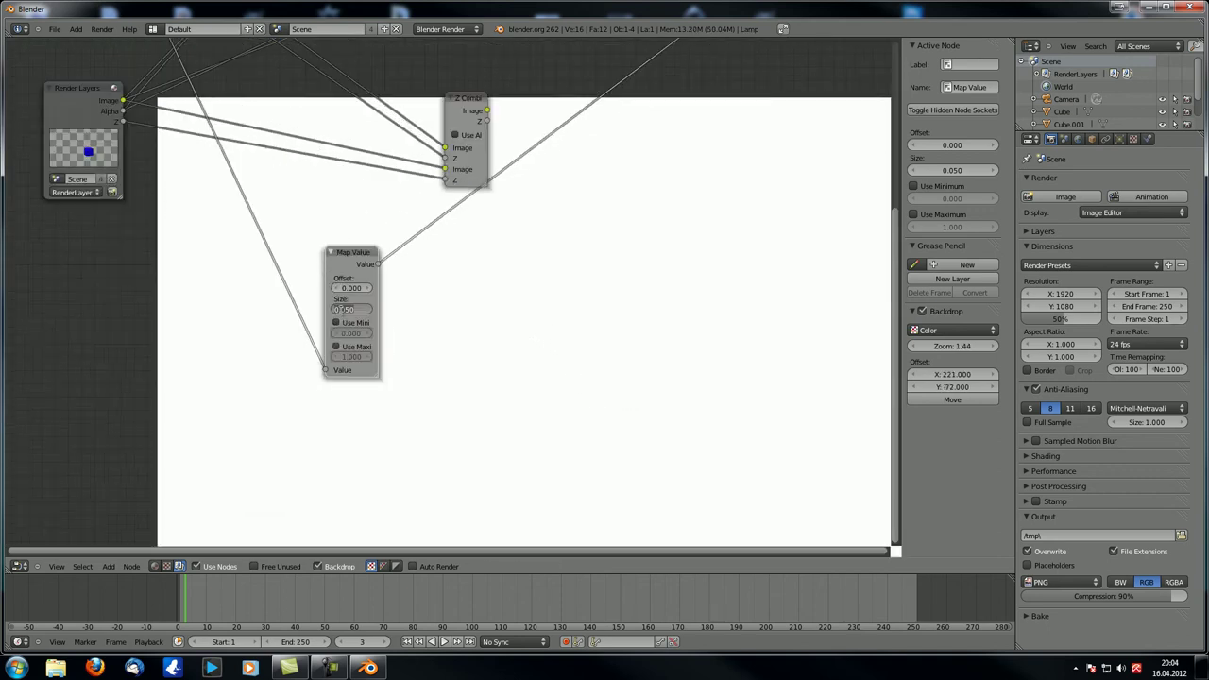
text(0.1)
key(Return)
Adjust the Map Value node's Offset to -23.132 to bring out the large cube's depth gradient
click(337, 289)
click(336, 289)
click(337, 289)
drag(359, 289, 318, 292)
click(369, 289)
click(369, 288)
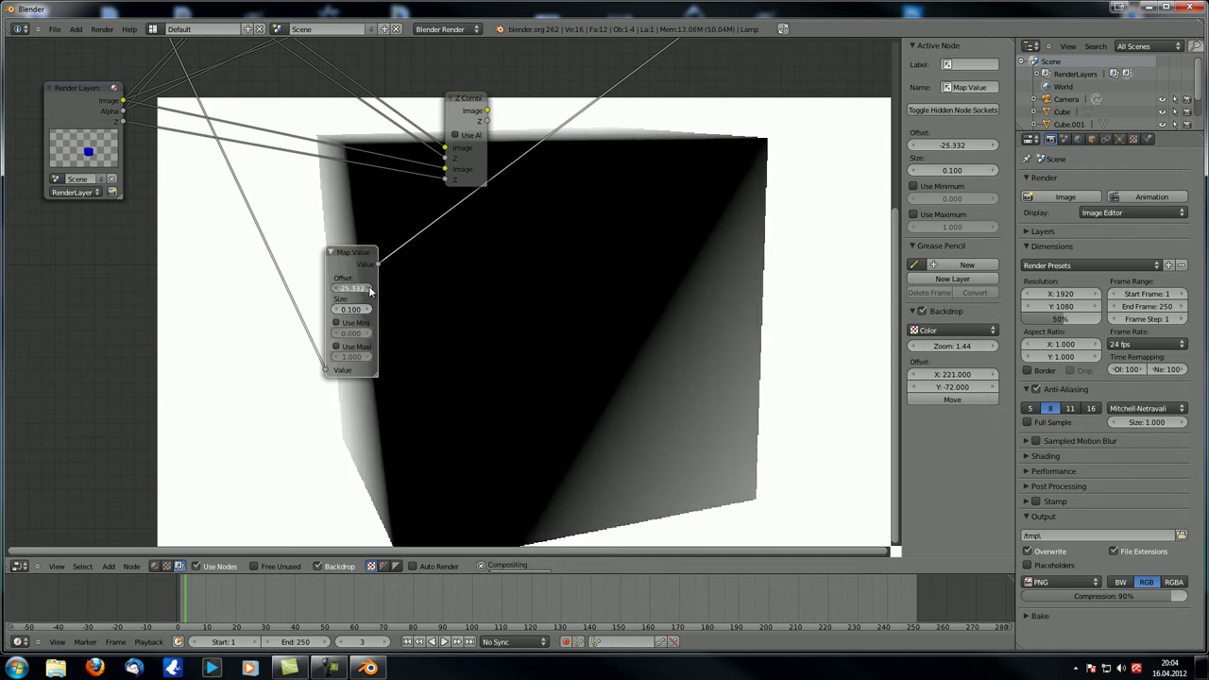
click(370, 288)
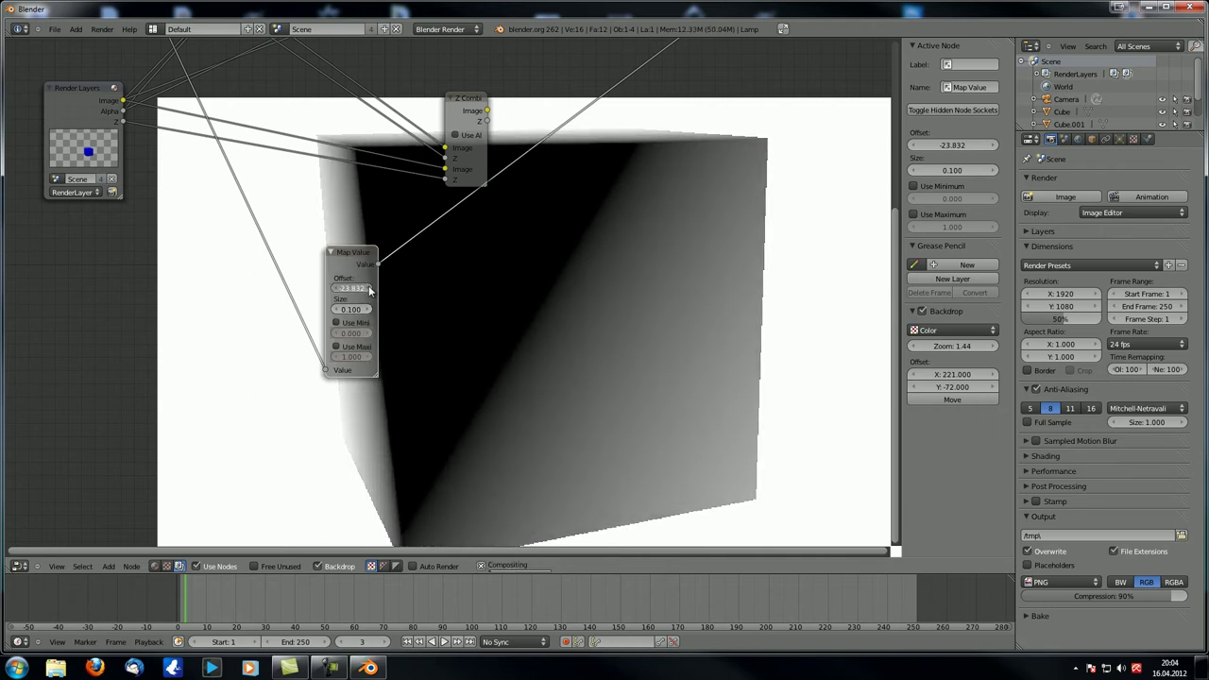
Examine the large cube's Z depth gradient in the backdrop and how the Z links run into Z Combine
middle_drag(511, 335, 501, 289)
middle_drag(400, 237, 220, 209)
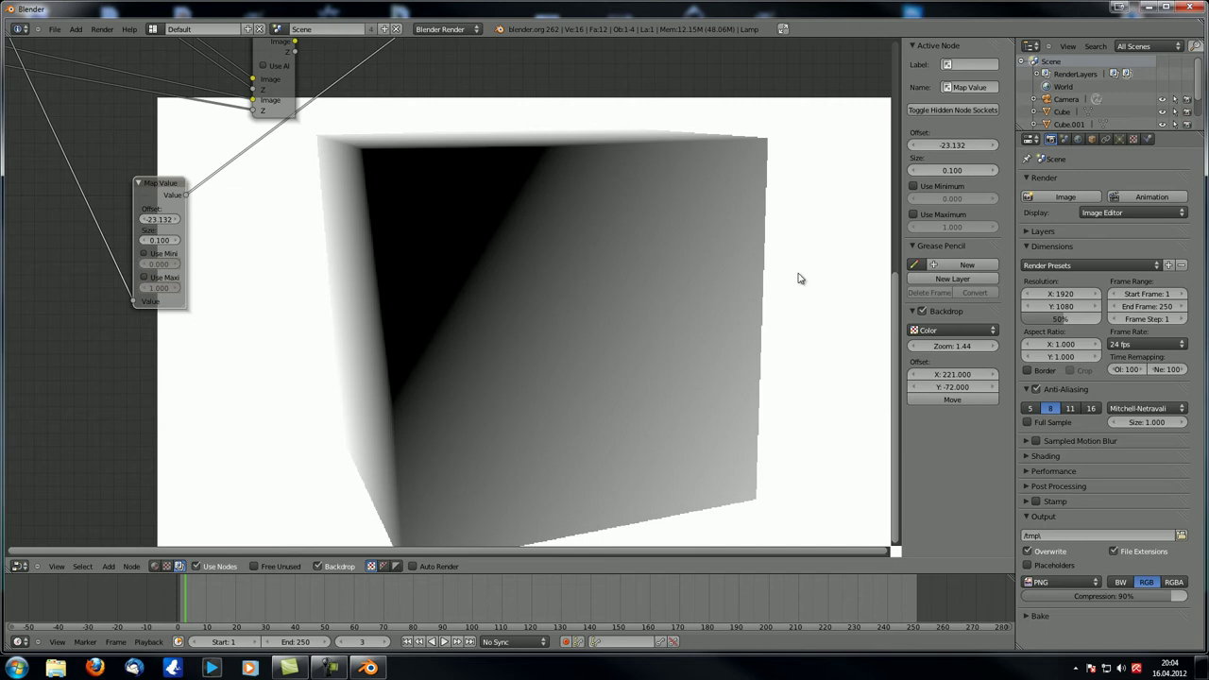
middle_drag(460, 330, 430, 283)
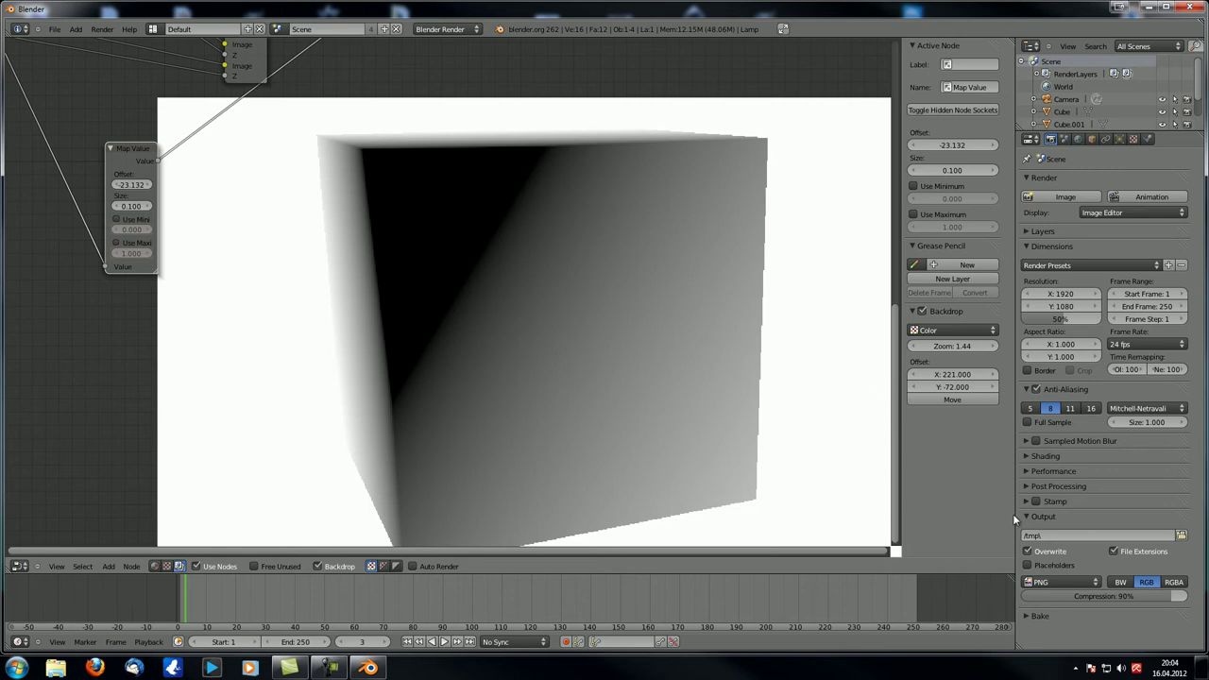
scroll(466, 259, down, 2)
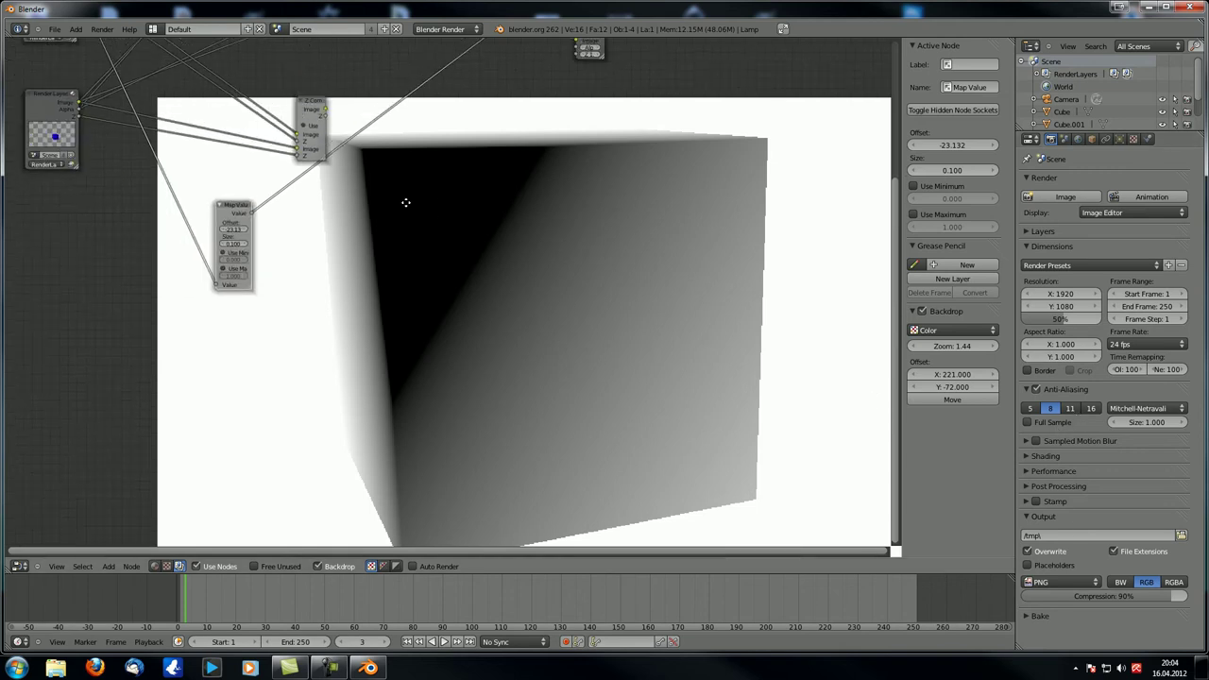
middle_drag(406, 202, 348, 68)
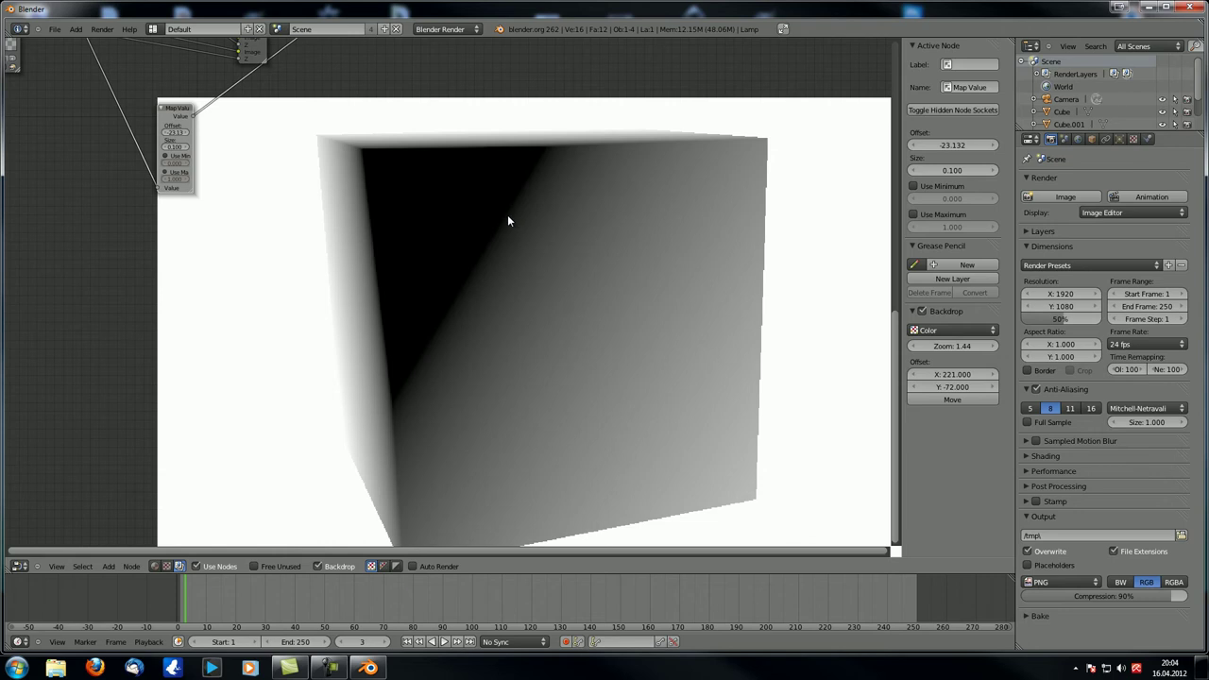
middle_drag(457, 131, 563, 316)
scroll(498, 282, up, 5)
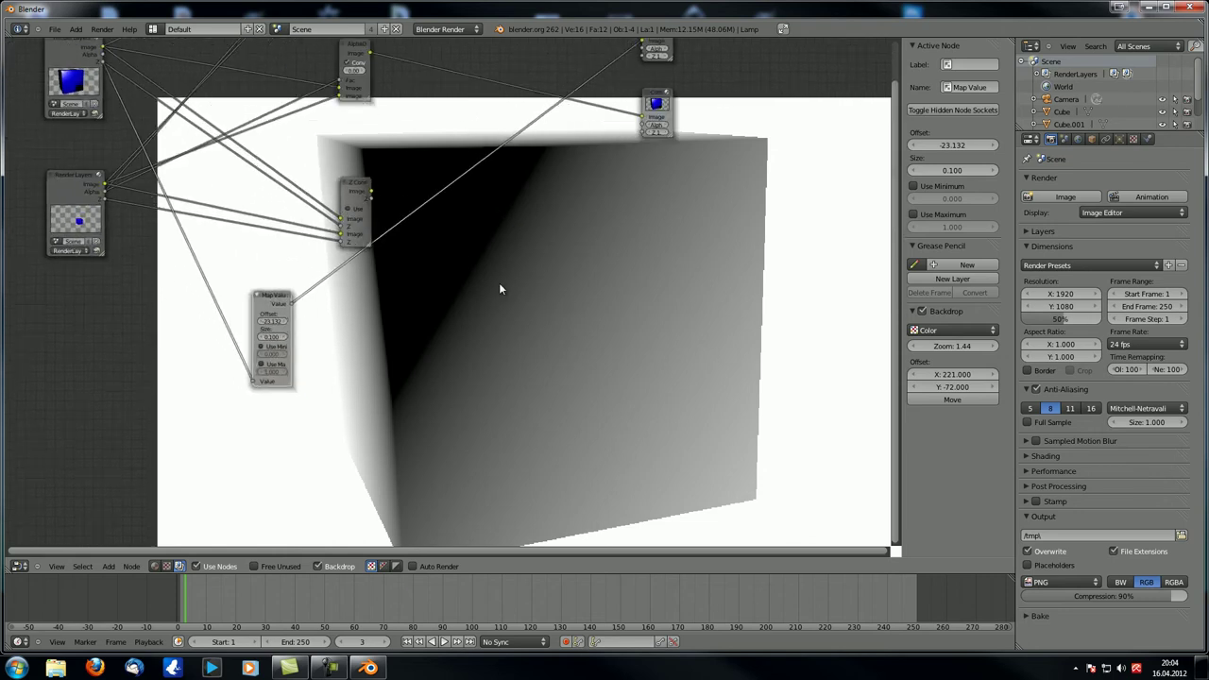
middle_drag(364, 218, 484, 241)
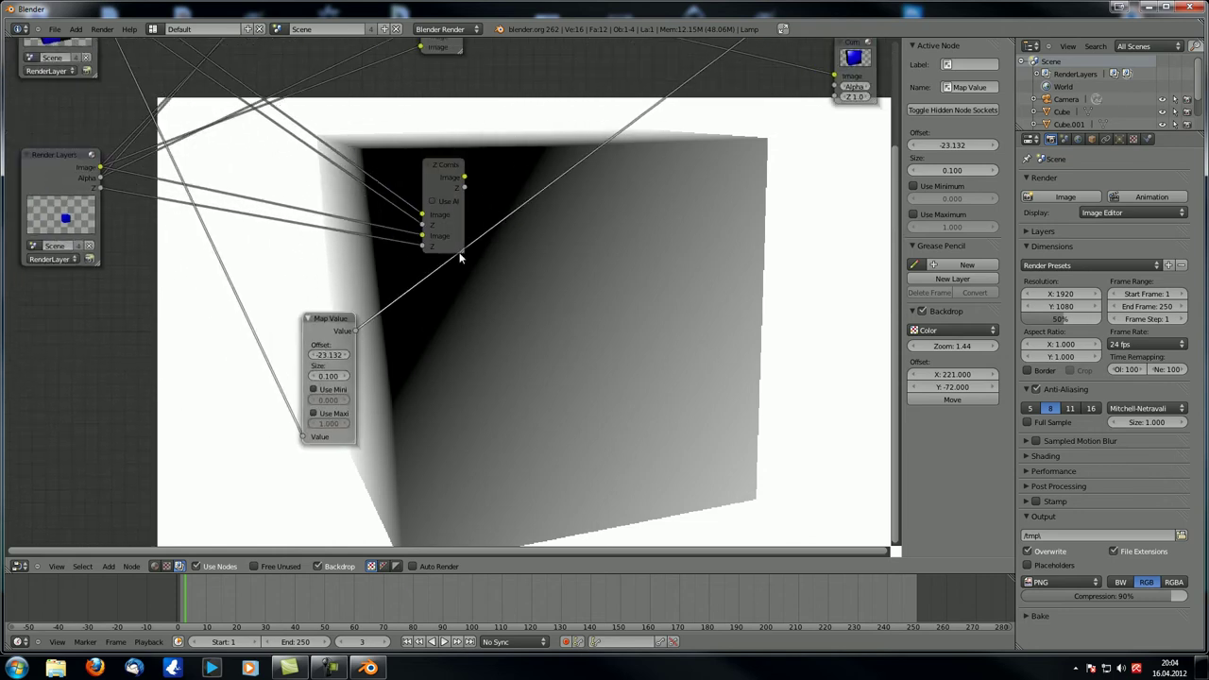
middle_drag(521, 278, 403, 239)
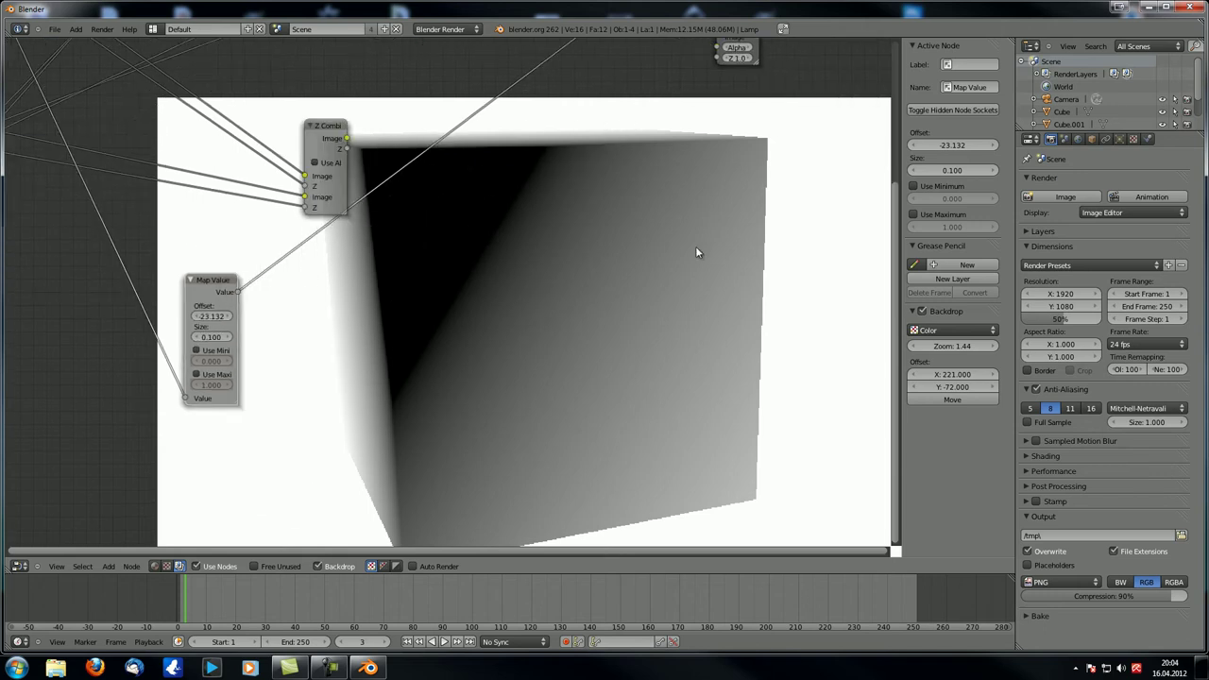
Show the Z Combine result in the viewer and delete the Map Value node
ctrl+shift+click(328, 137)
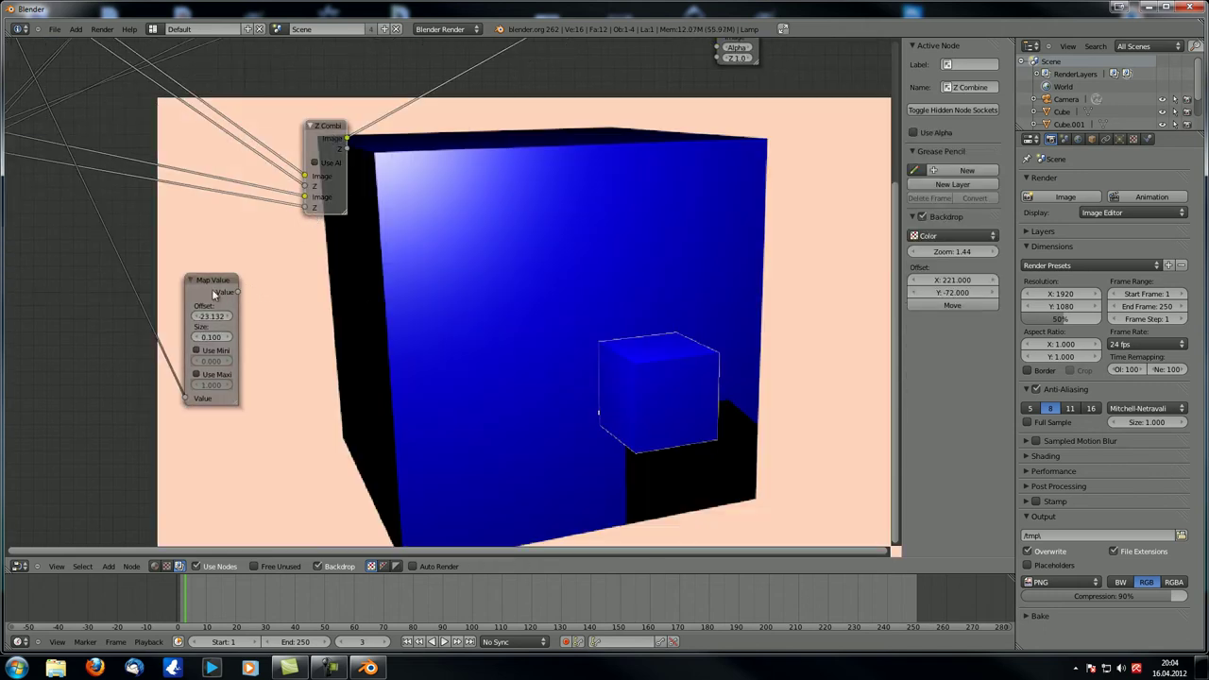
key(Home)
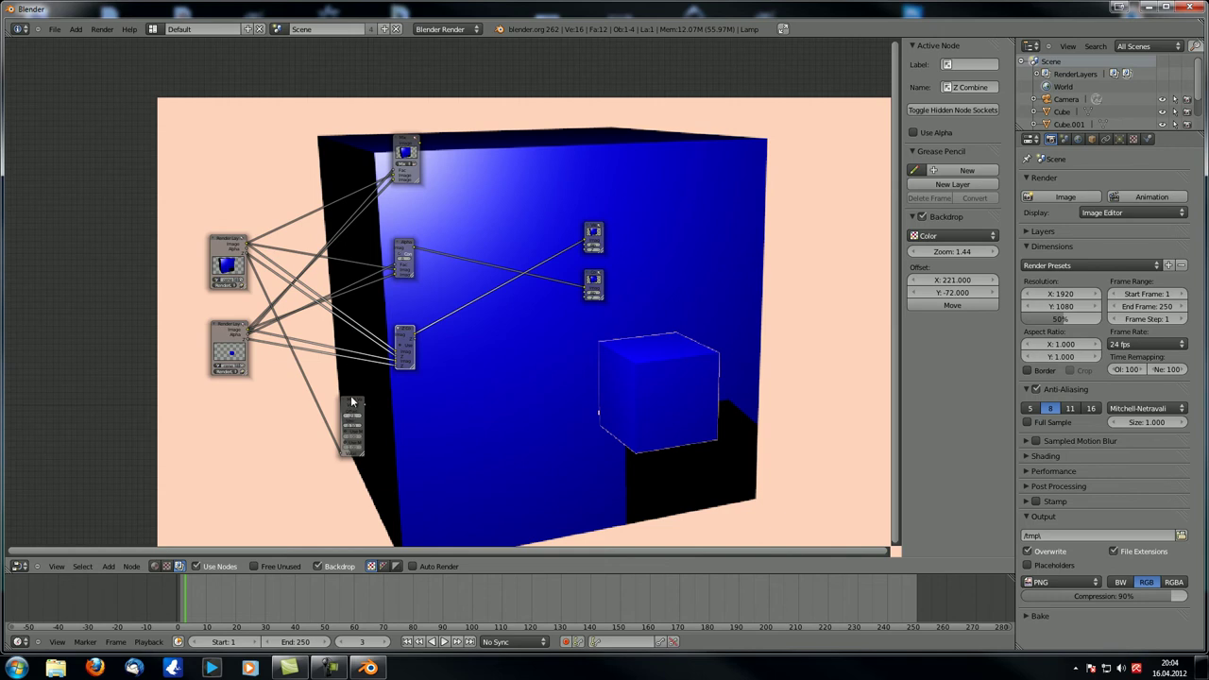
click(351, 402)
key(x)
Enlarge the backdrop around the small cube to a zoom of 4.30, with its offset at X -331, Y 246
scroll(379, 361, up, 9)
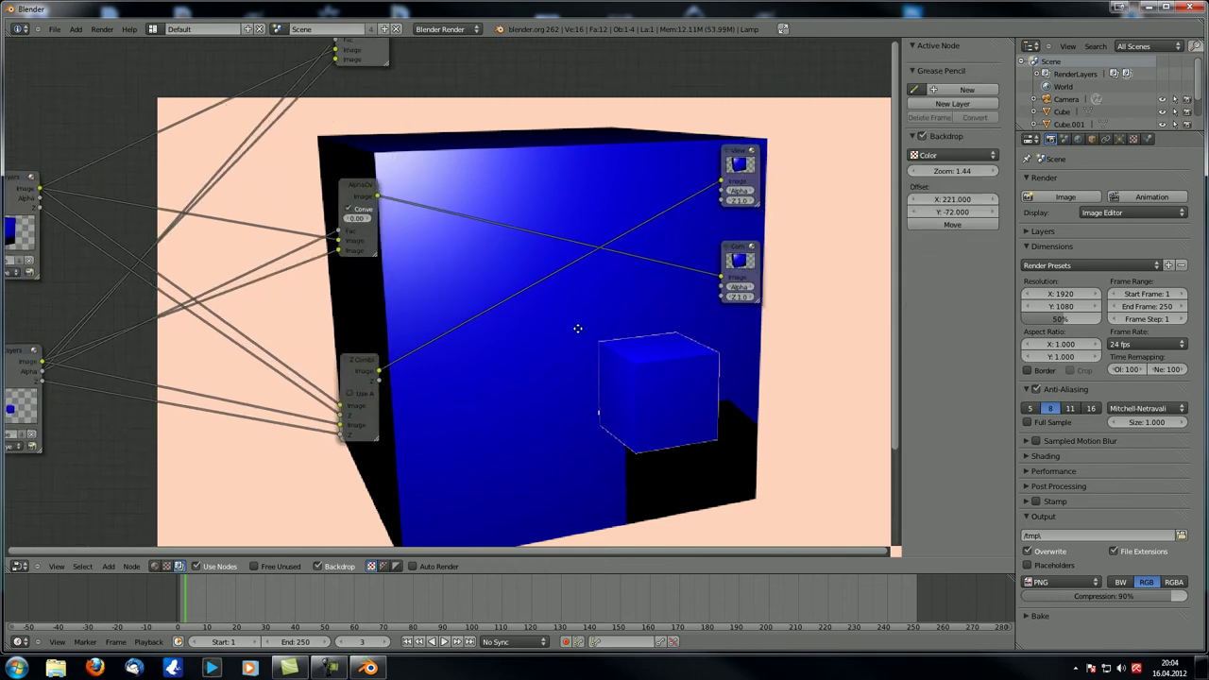
middle_drag(578, 328, 516, 205)
key(alt+v)
key(alt+v)
key(alt+v)
key(alt+v)
key(alt+v)
key(alt+v)
key(alt+v)
alt+middle_drag(676, 397, 268, 162)
key(alt+v)
key(alt+v)
key(v)
key(v)
key(v)
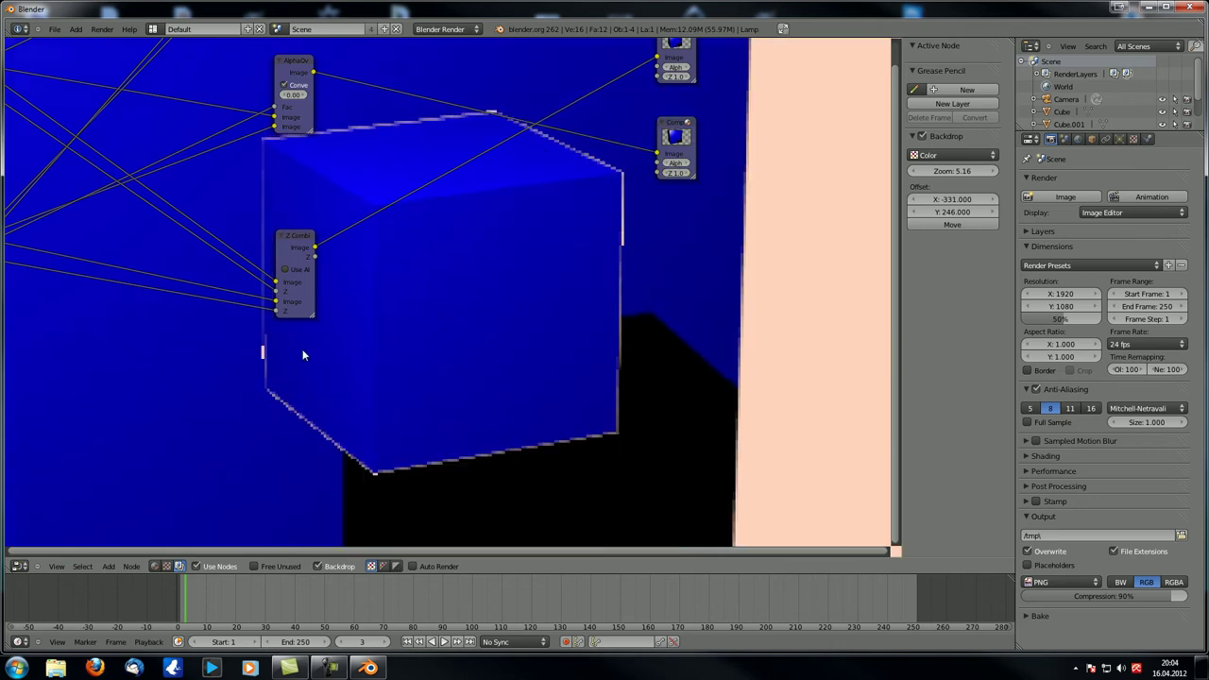
Preview the other combining nodes and Z Combine in the viewer to compare the small cube's edges
click(294, 69)
scroll(300, 74, down, 3)
scroll(314, 59, down, 3)
ctrl+shift+click(365, 47)
ctrl+shift+click(363, 269)
scroll(522, 301, up, 3)
scroll(522, 300, up, 1)
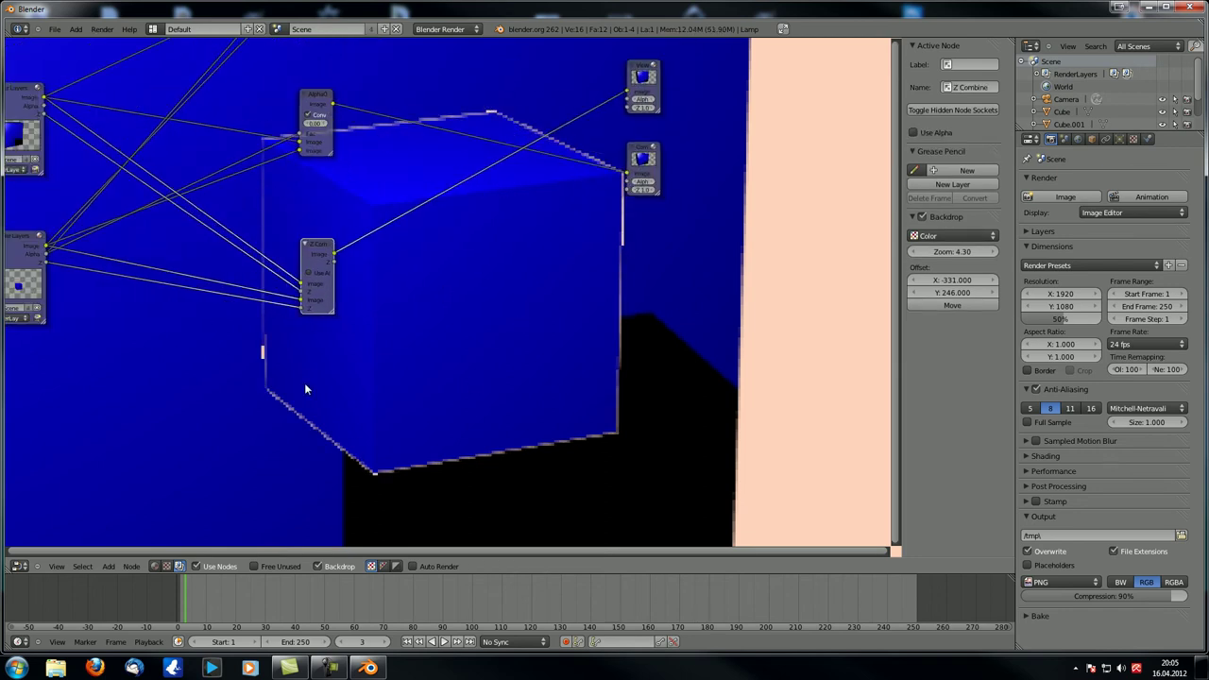
Enable Use Alpha on the Z Combine node, toggling it off and on to compare the small cube's outline
scroll(467, 372, down, 1)
scroll(399, 331, up, 3)
middle_drag(400, 332, 513, 327)
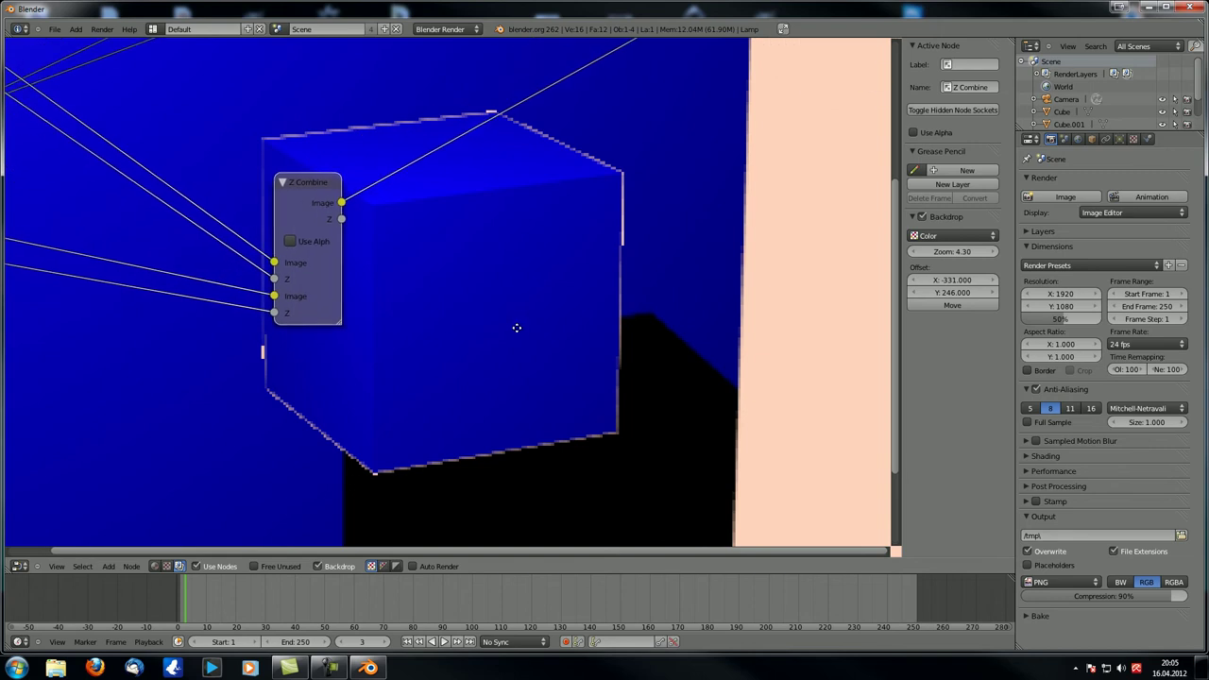
scroll(392, 331, up, 1)
scroll(391, 328, up, 1)
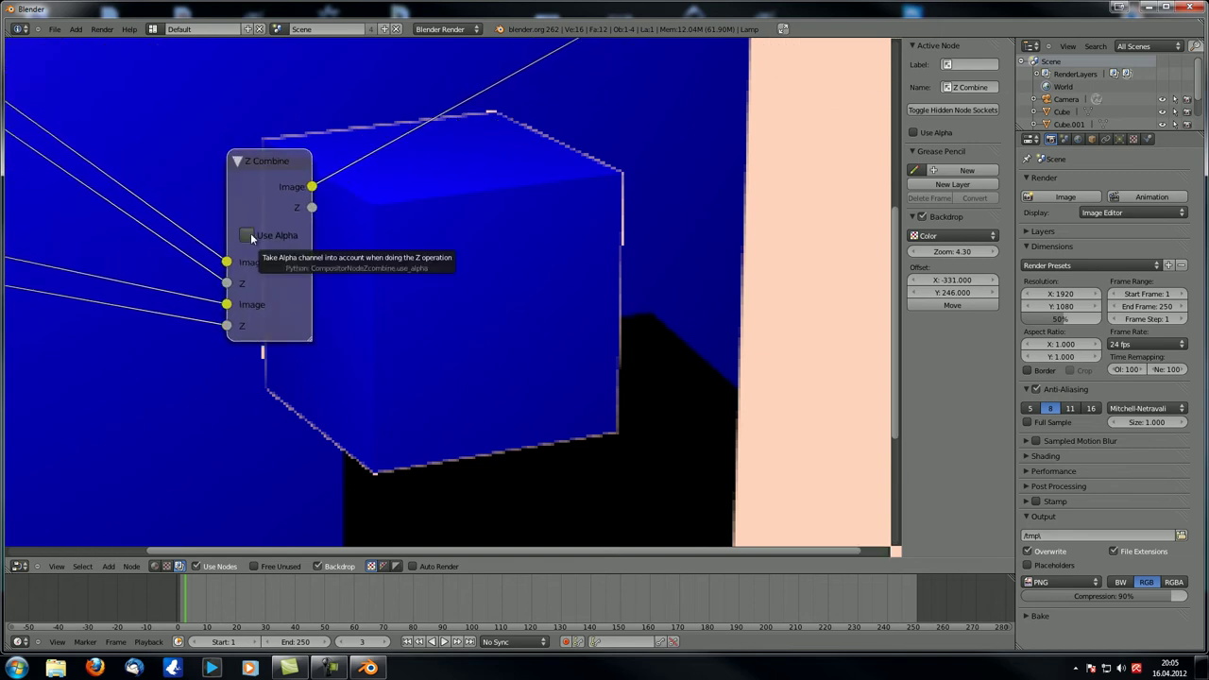
click(247, 235)
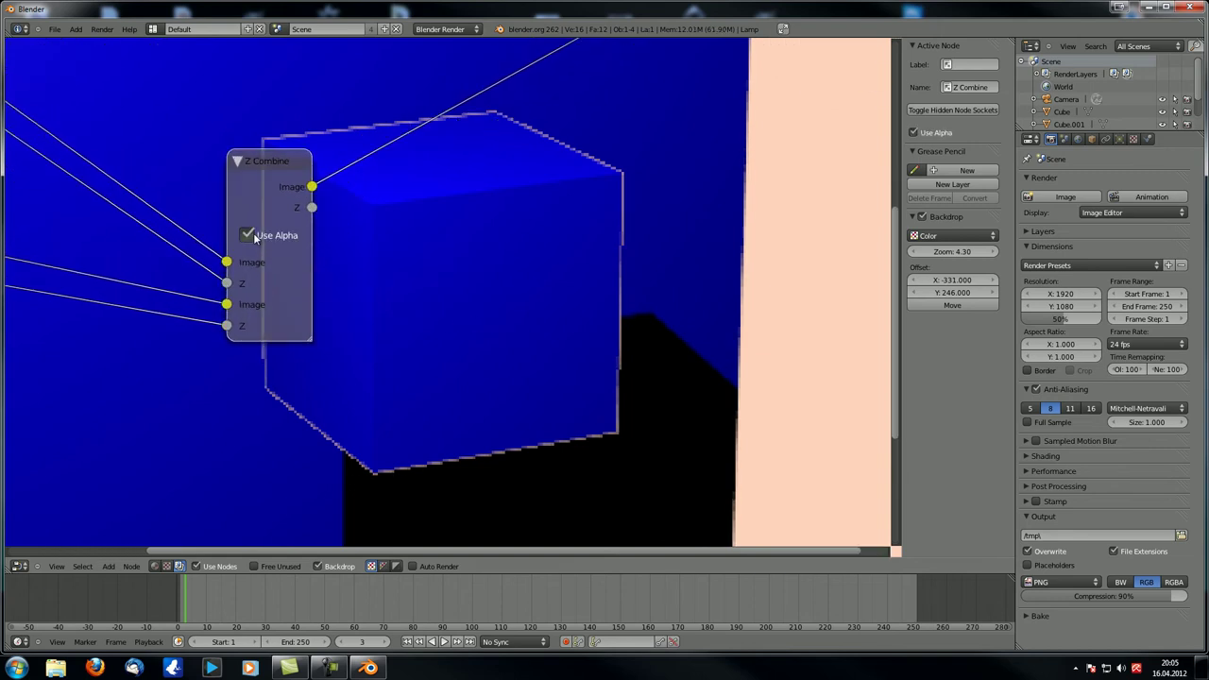
middle_drag(297, 256, 258, 243)
click(128, 199)
click(130, 200)
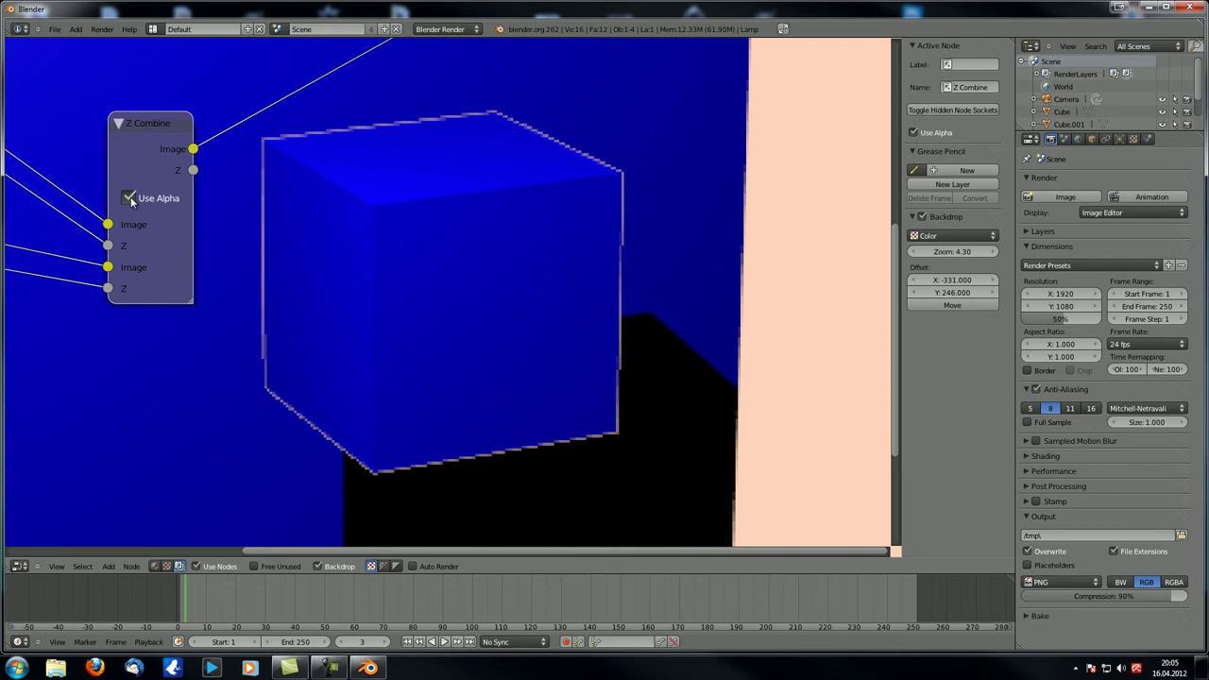
Show the Mix node's result in the viewer to check the small cube's outline
scroll(150, 189, down, 6)
middle_drag(181, 273, 178, 281)
right_click(357, 125)
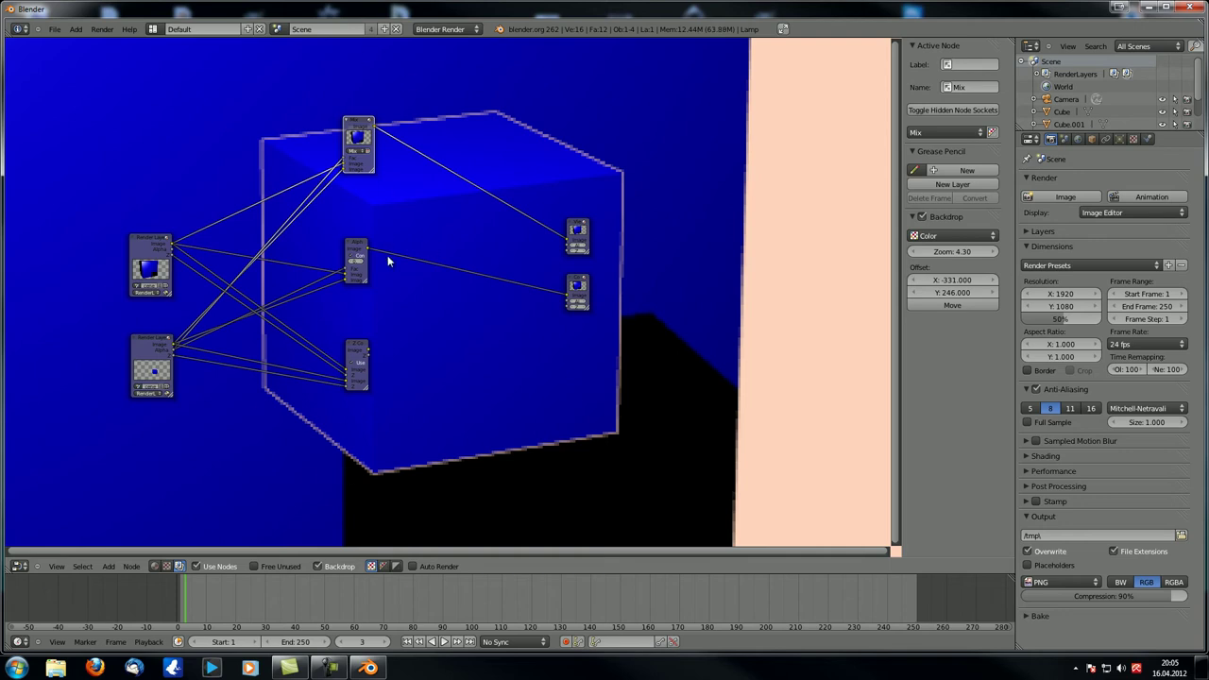
middle_drag(388, 262, 378, 193)
scroll(409, 190, up, 2)
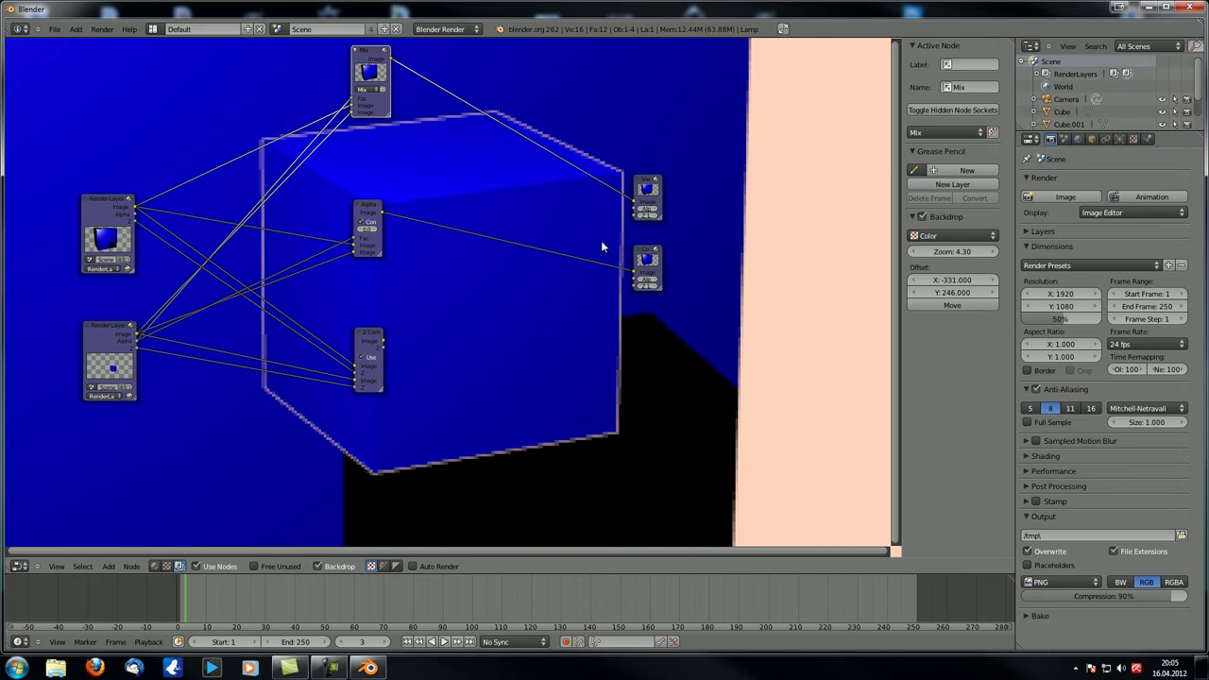
middle_drag(601, 246, 604, 251)
Exclude Sky from RenderLayer.001 in the render layer settings
click(1035, 232)
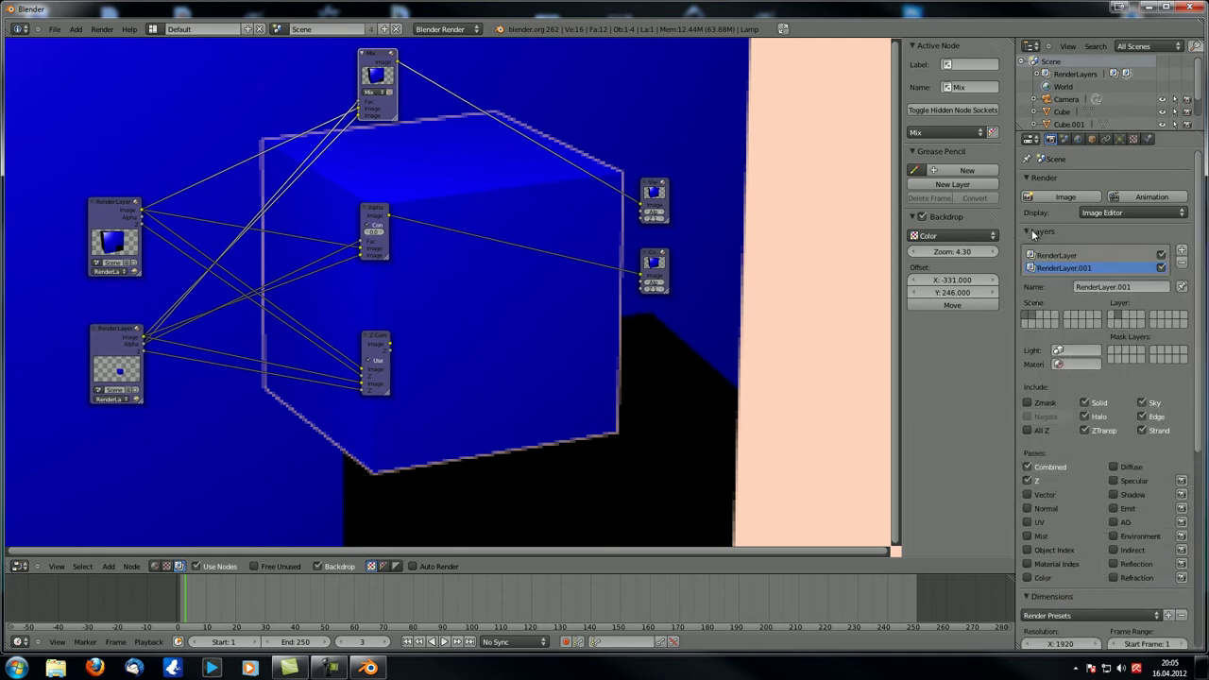
click(1065, 257)
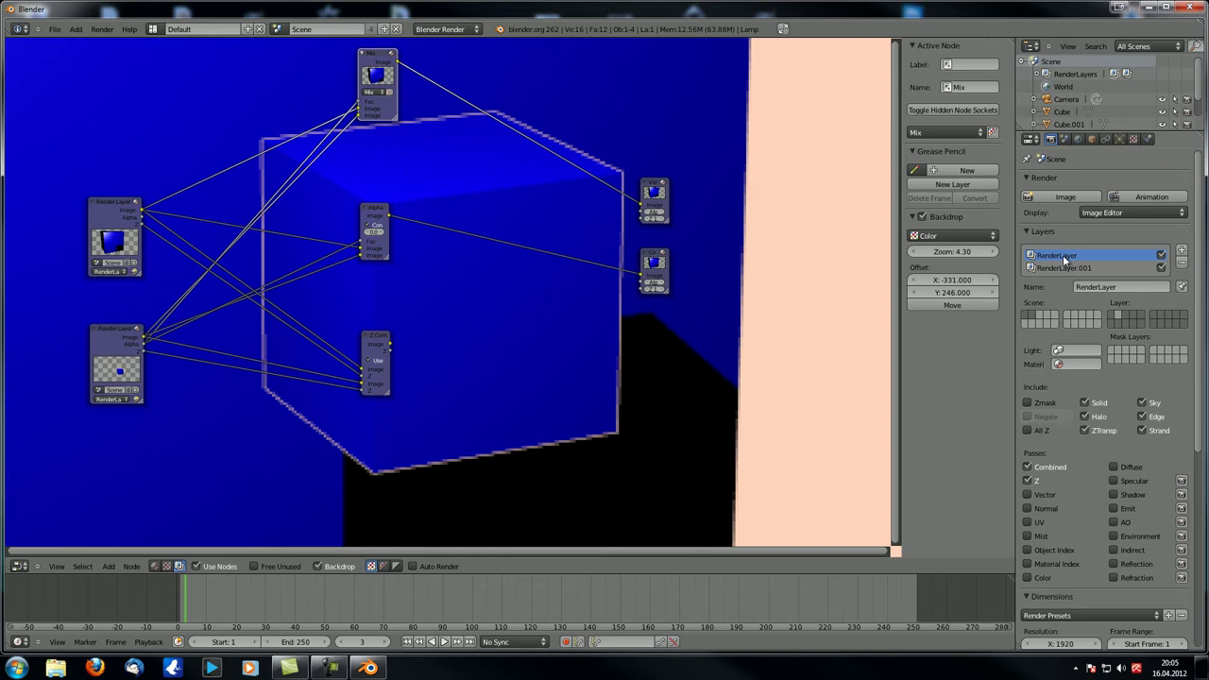
click(1066, 268)
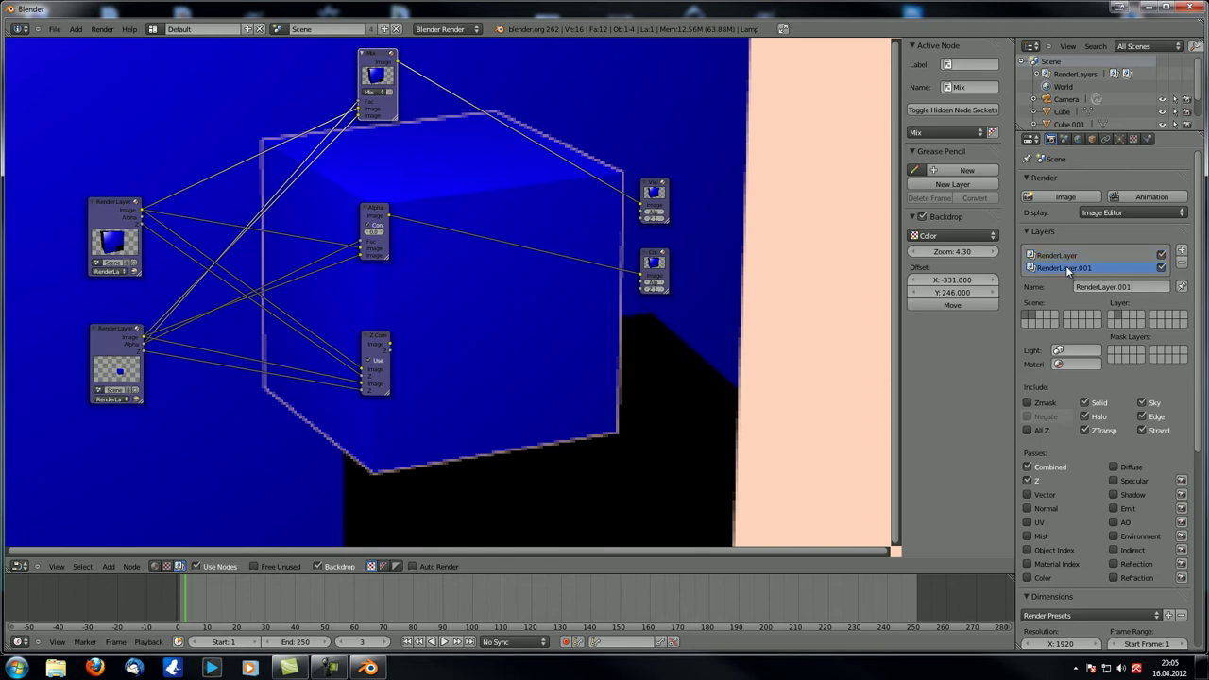
click(1145, 403)
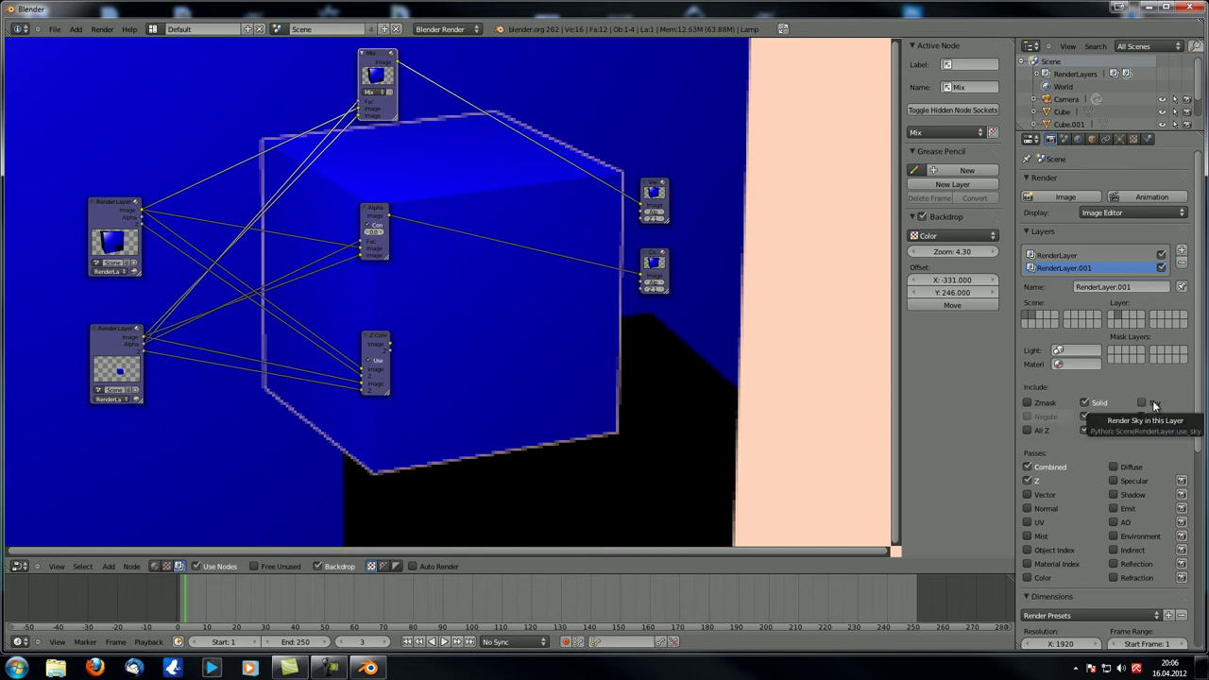
mouse_move(472, 372)
middle_down()
mouse_move(486, 365)
mouse_move(490, 377)
middle_up()
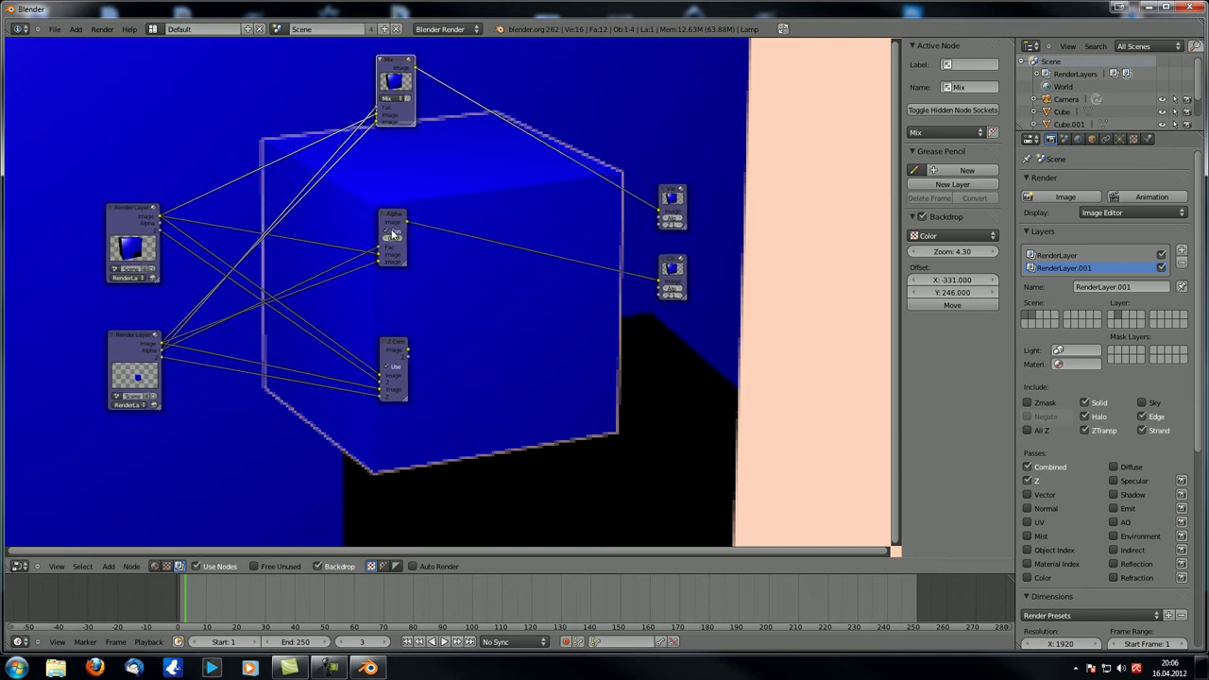
Render the scene and return to the compositing node editor
key(F12)
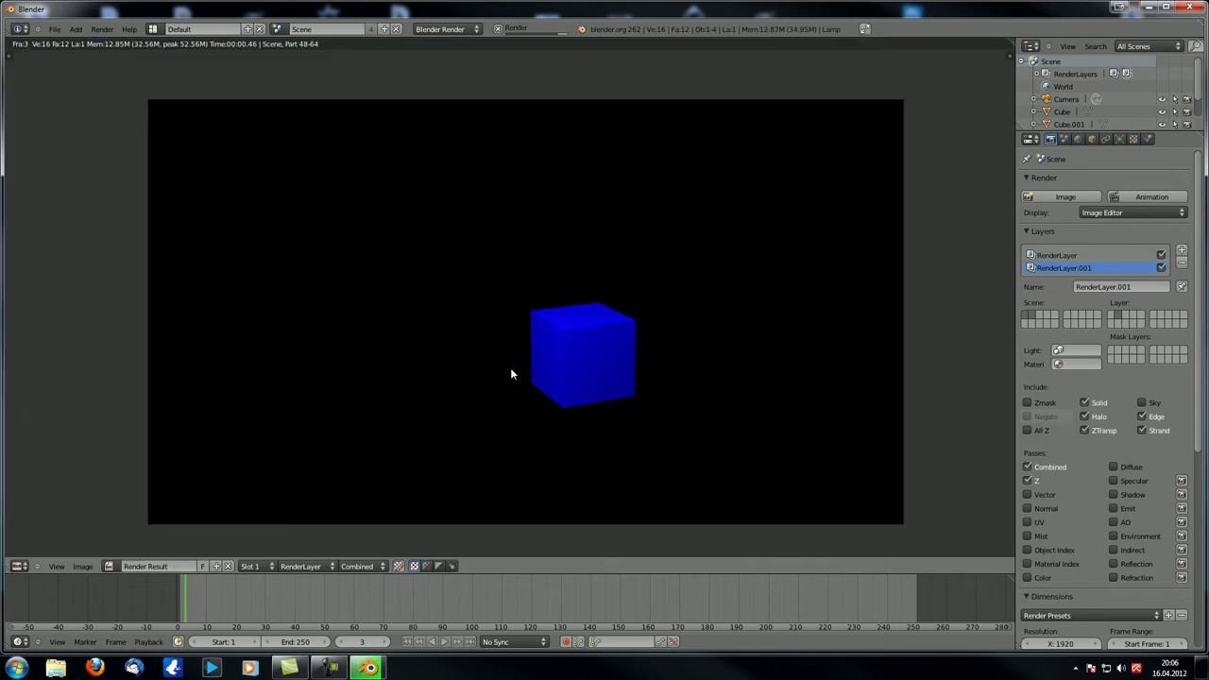
click(19, 566)
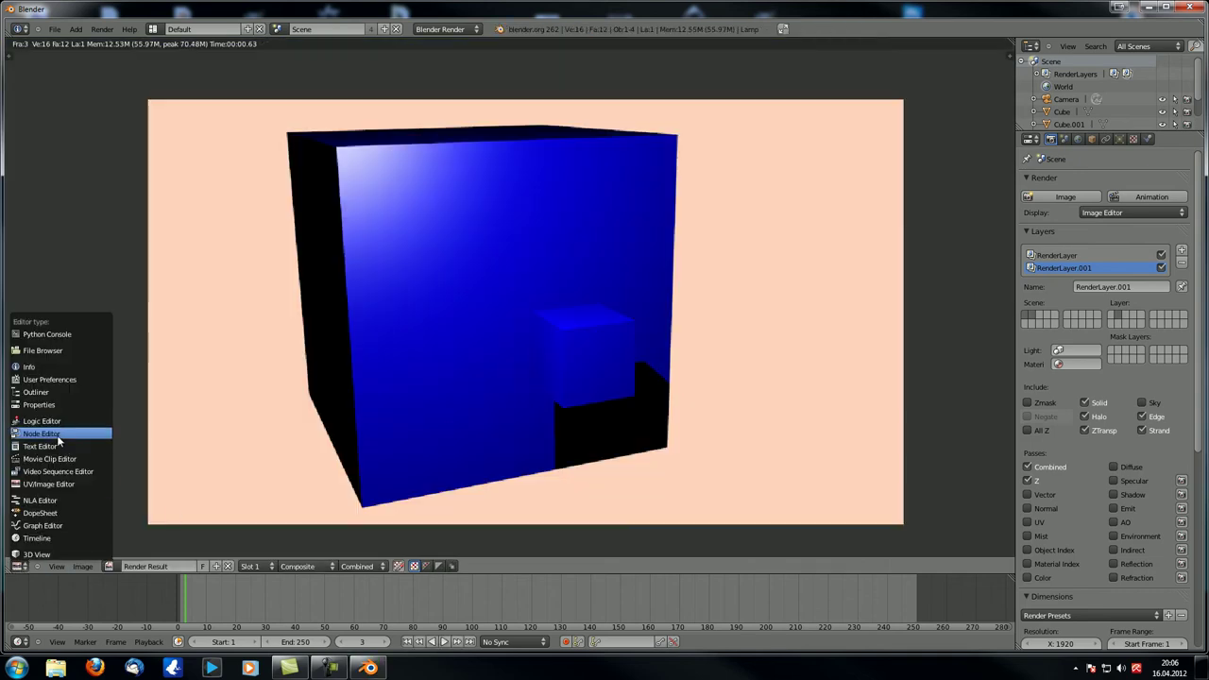
click(55, 432)
Move the backdrop to offset X -45, Y 55 and reduce its zoom to 1.00 so both cubes fit
middle_drag(292, 151, 192, 95)
alt+middle_drag(417, 276, 596, 396)
middle_drag(387, 199, 512, 344)
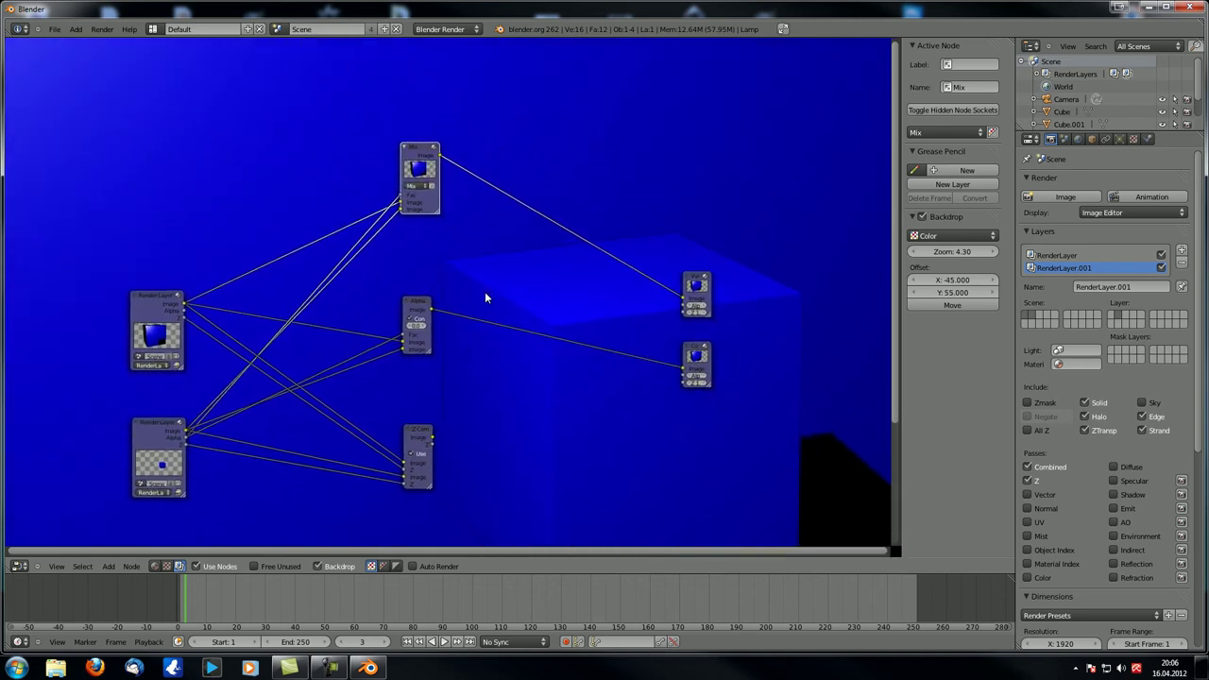
scroll(442, 264, down, 1)
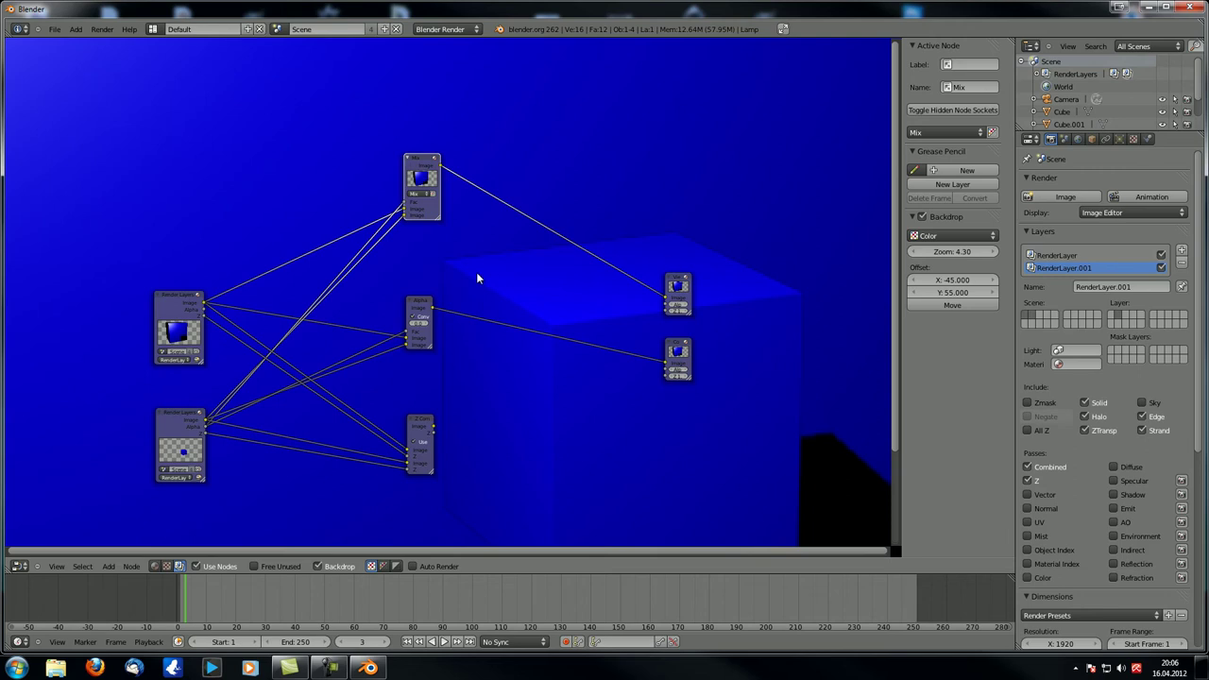
key(alt+v)
key(v)
key(v)
key(v)
key(v)
key(v)
key(v)
key(v)
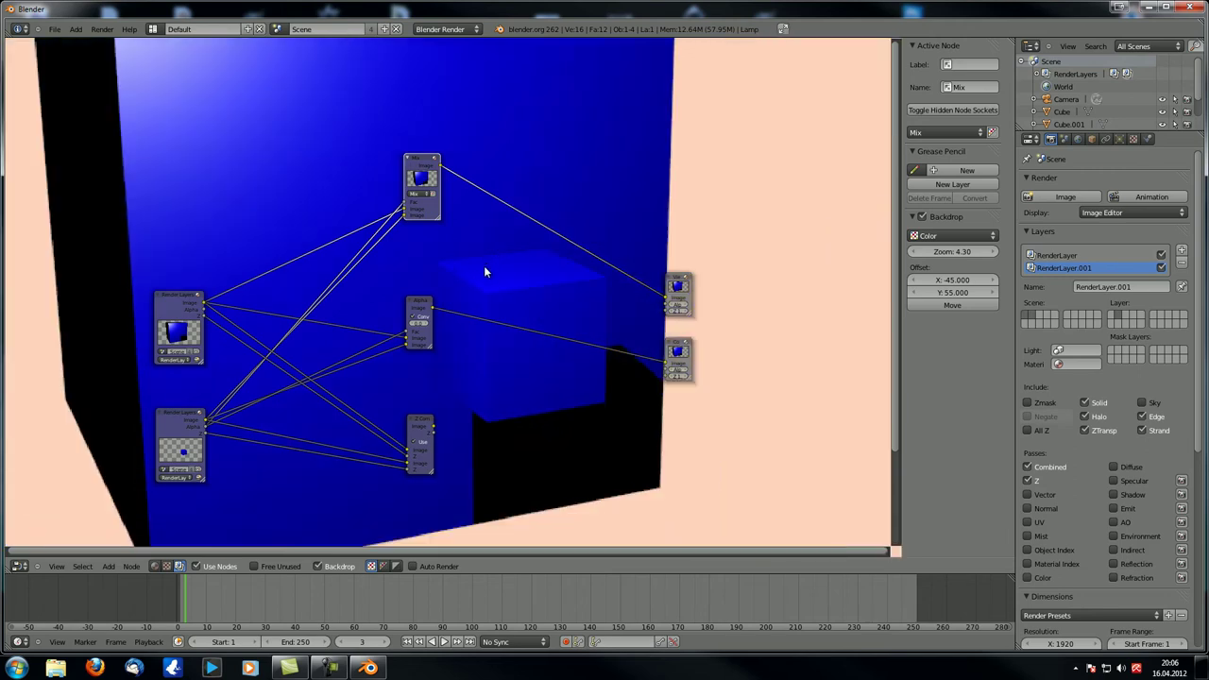
key(v)
key(v)
middle_drag(504, 305, 488, 237)
scroll(482, 217, up, 4)
scroll(489, 238, down, 1)
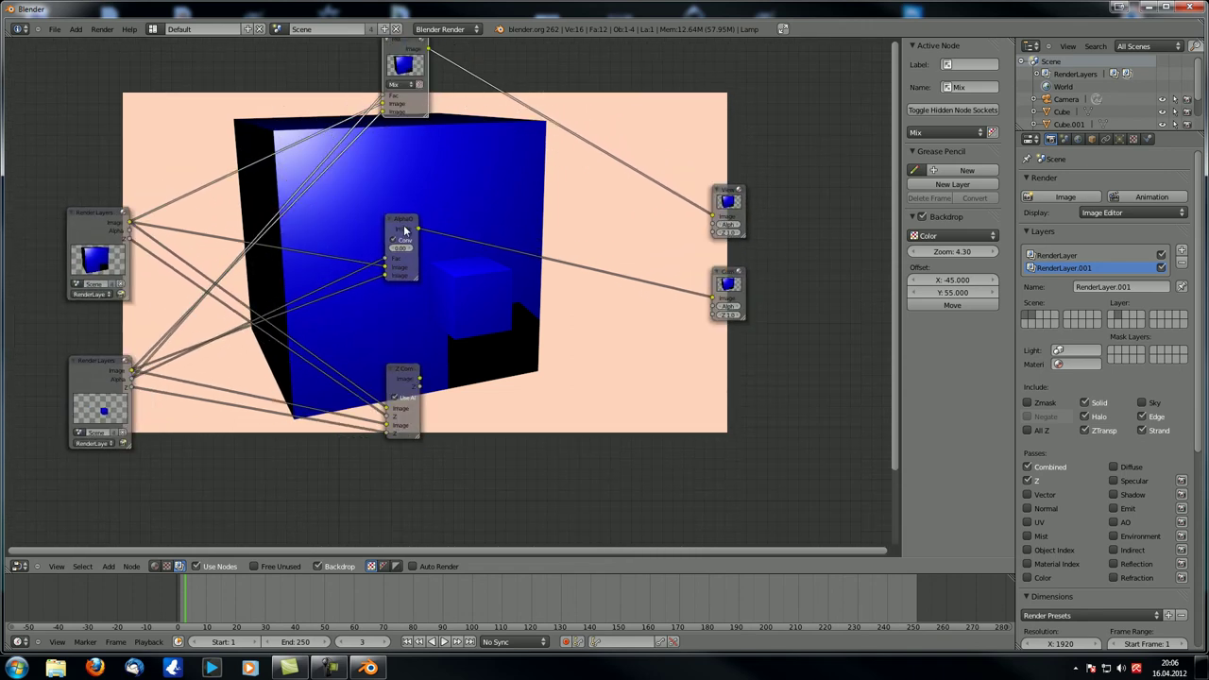
Show the AlphaOver result in the viewer and enlarge the backdrop to a zoom of 5.16 around the small cube
ctrl+shift+click(404, 229)
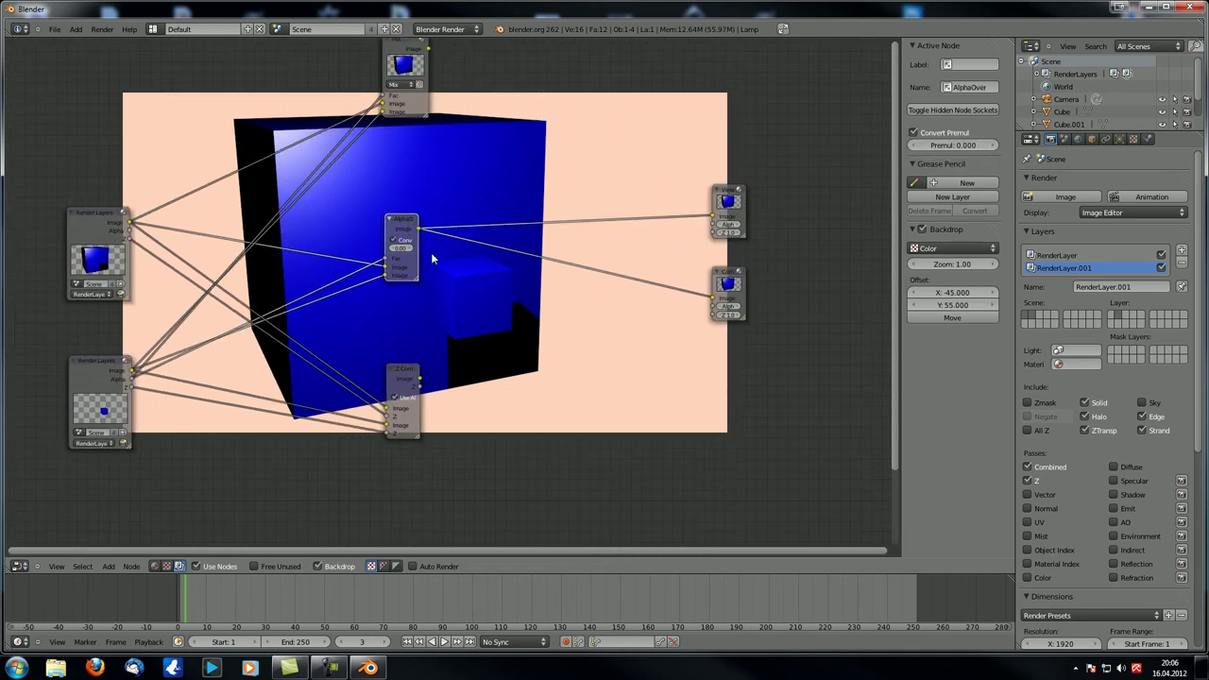
key(alt+v)
key(alt+v)
key(alt+v)
key(alt+v)
key(alt+v)
key(alt+v)
key(alt+v)
key(alt+v)
key(alt+v)
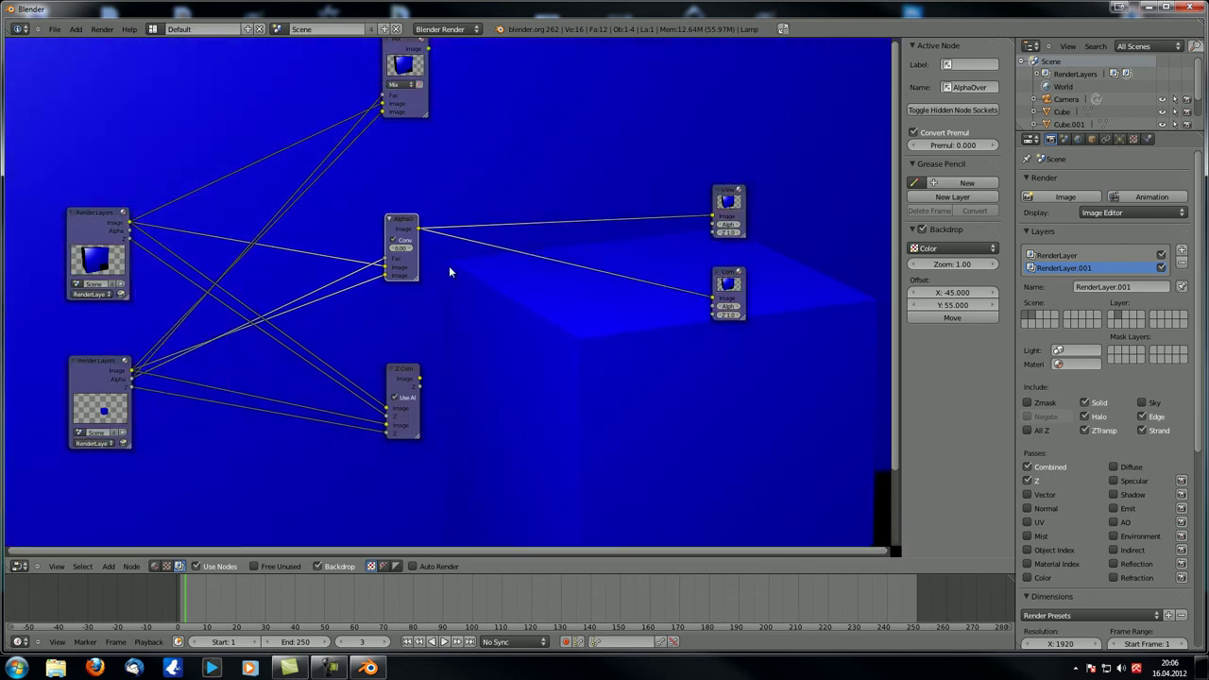
drag(404, 248, 343, 257)
middle_drag(442, 268, 428, 238)
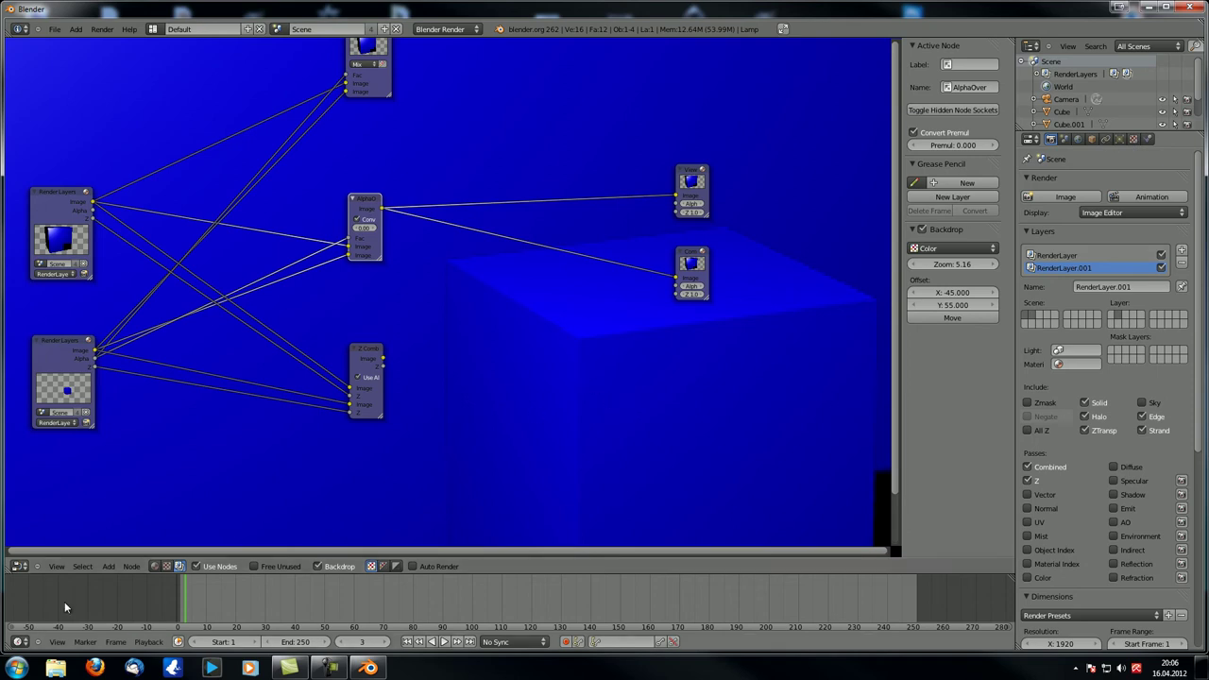
Select the large cube in the 3D view and change its material's diffuse colour to yellow
click(19, 566)
click(38, 550)
right_click(465, 365)
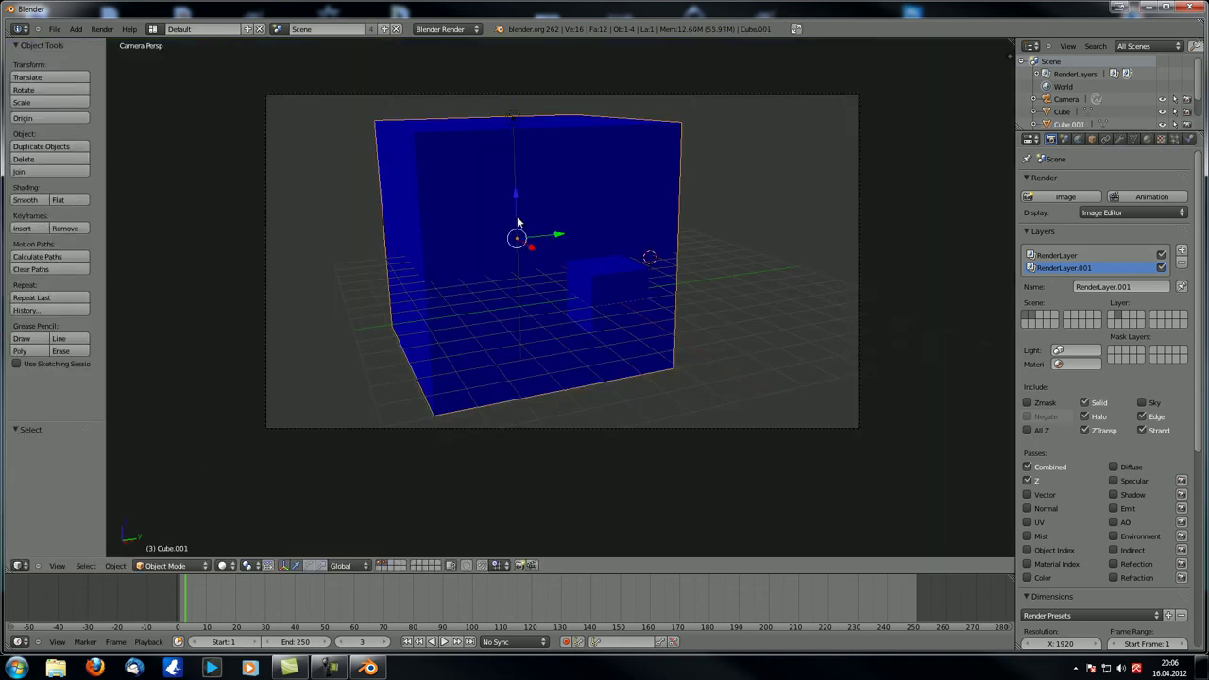
click(1148, 139)
click(1059, 377)
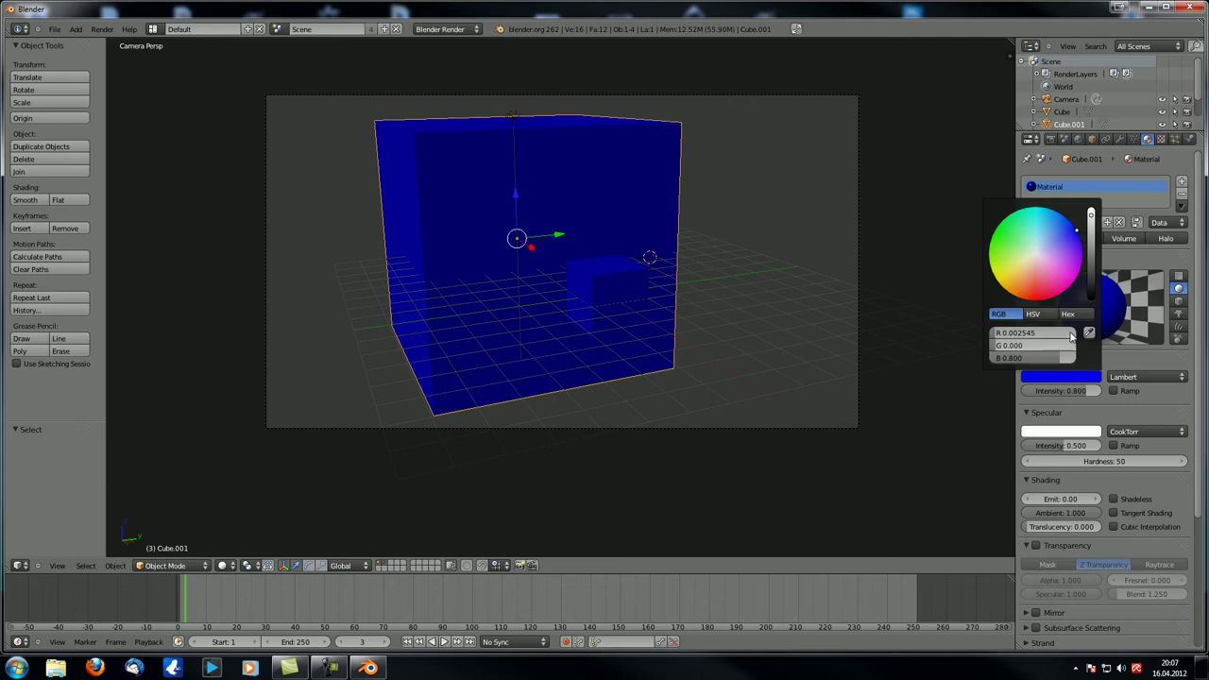
click(990, 276)
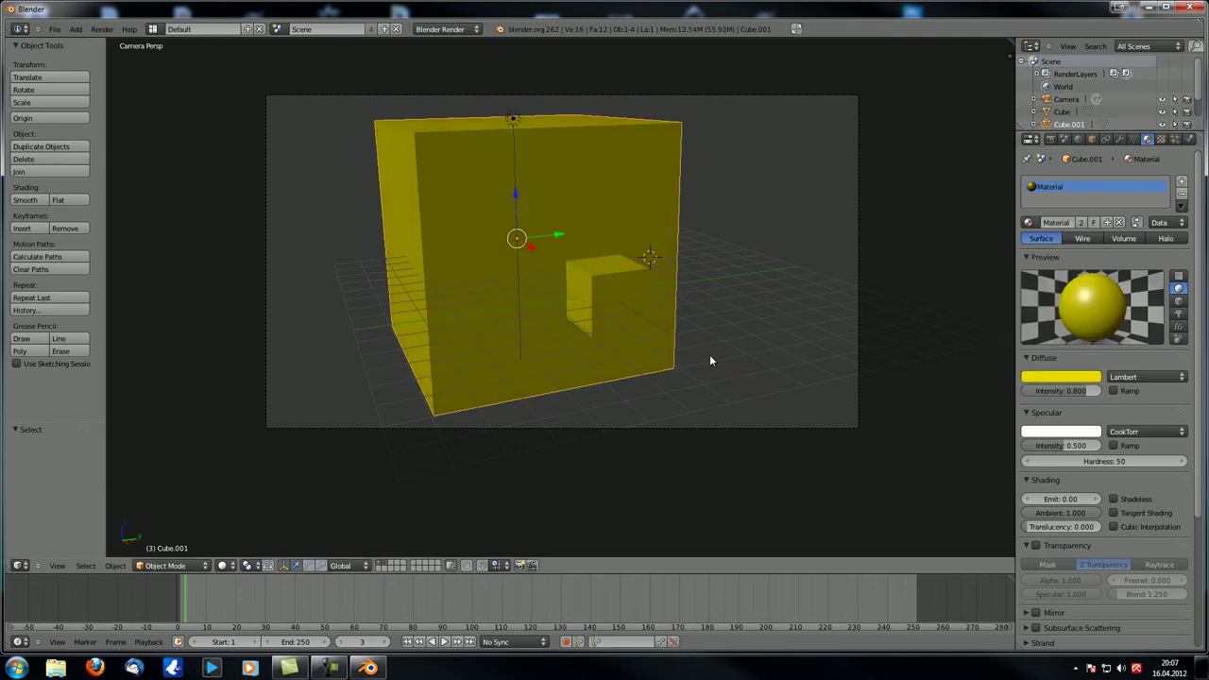
Render the scene to inspect the small cube's edges against the large cube, and return to the node editor
key(F12)
scroll(562, 336, up, 7)
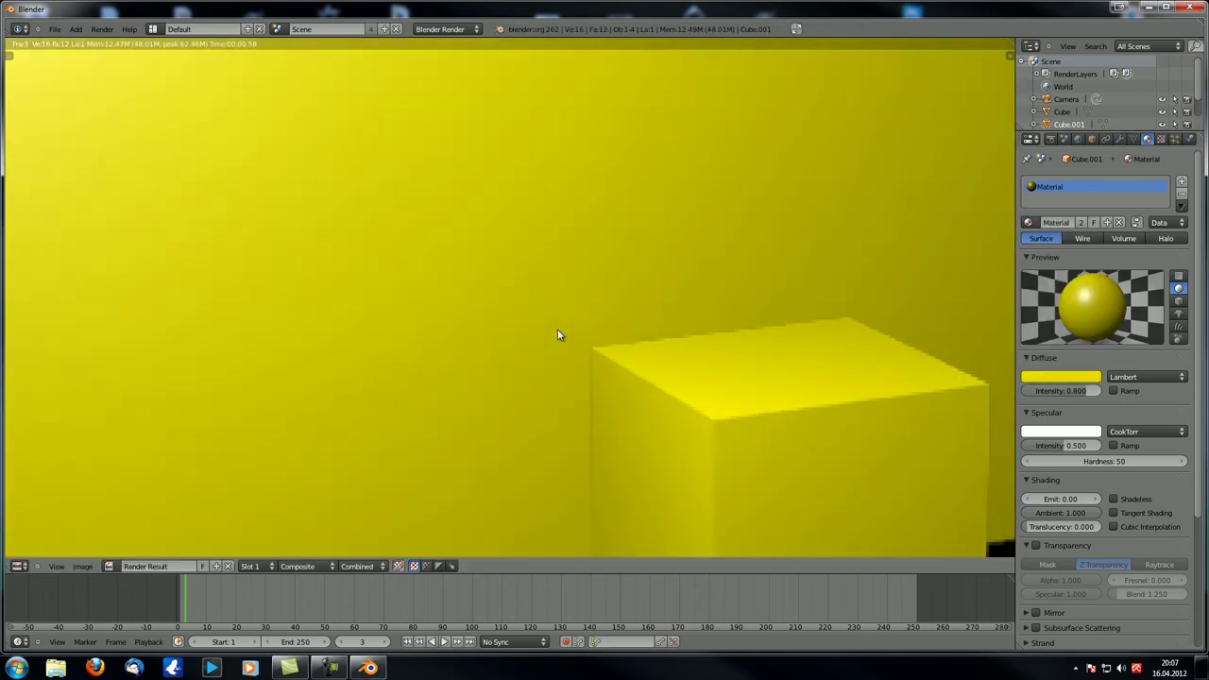
scroll(489, 271, down, 3)
scroll(472, 313, up, 2)
scroll(513, 270, down, 3)
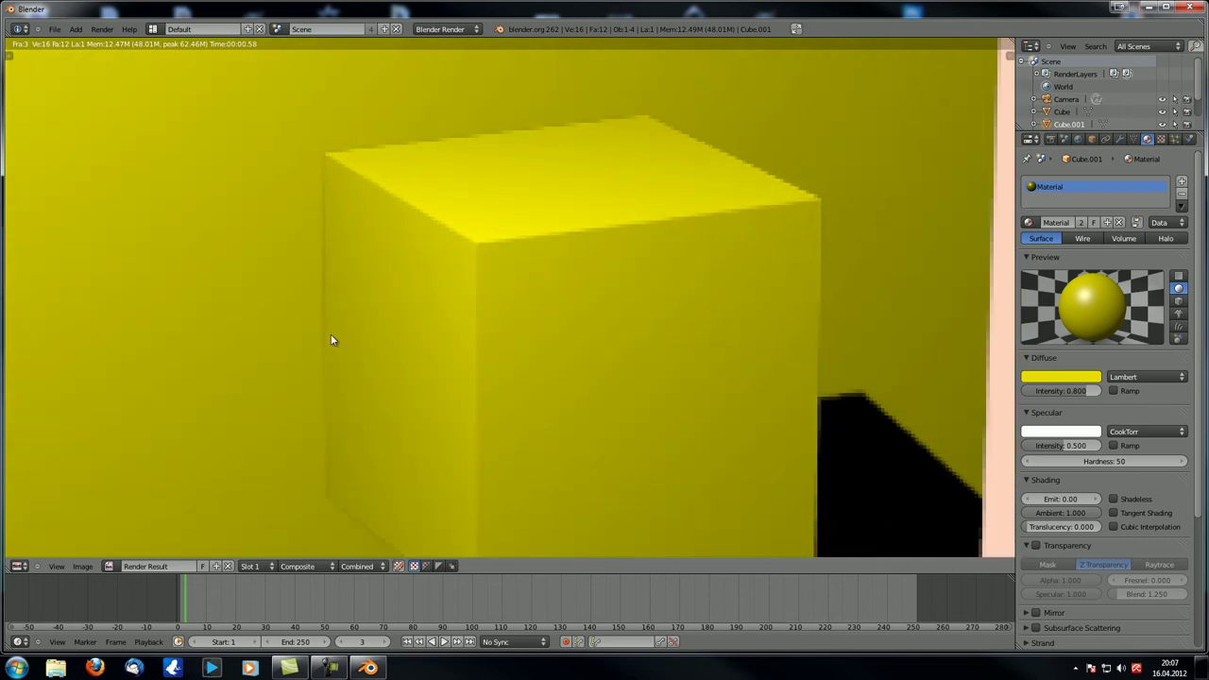
scroll(333, 157, down, 5)
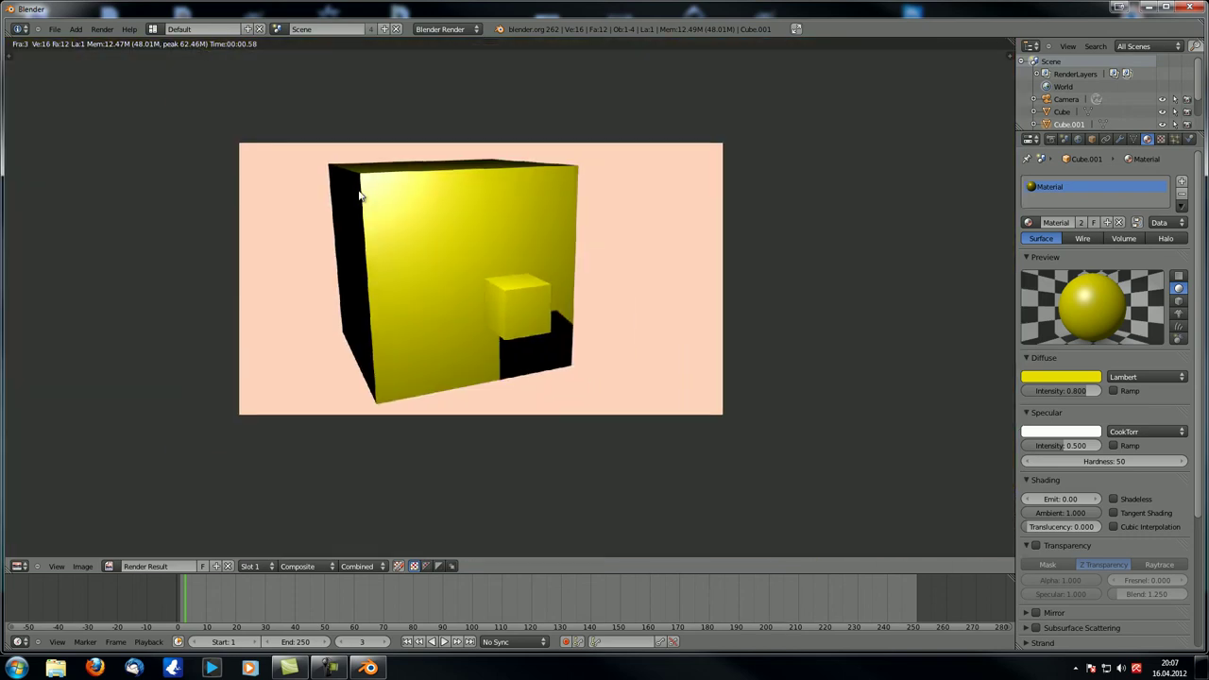
scroll(360, 206, up, 4)
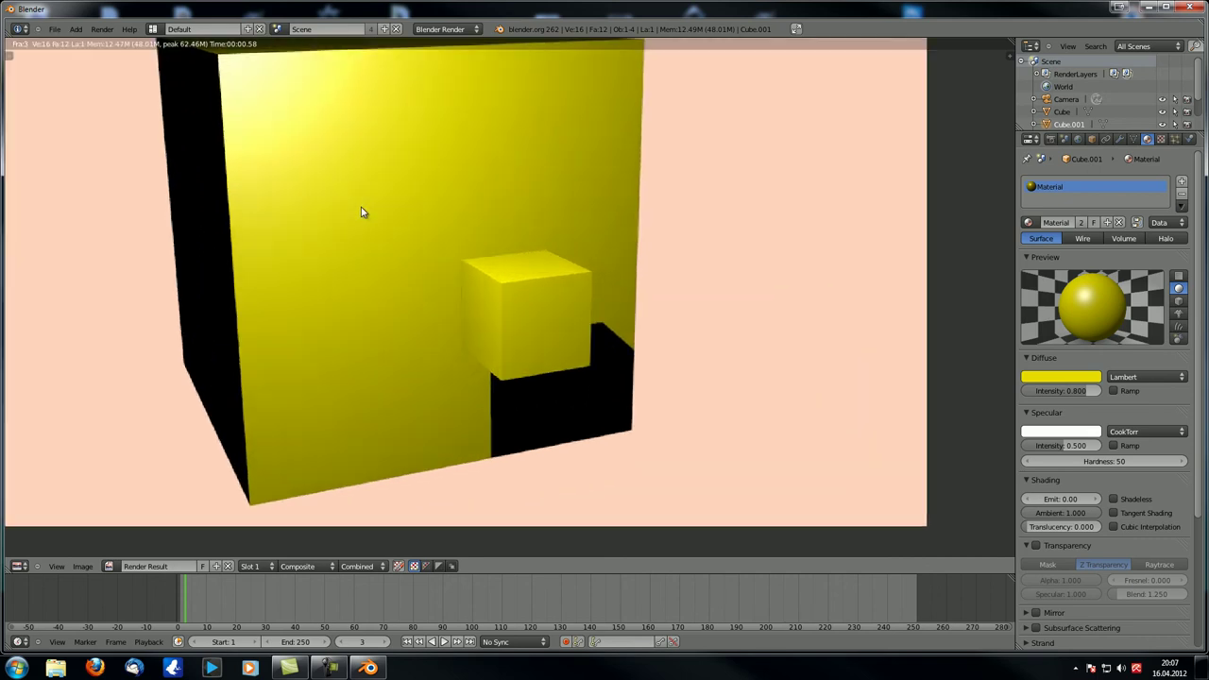
scroll(360, 212, down, 3)
scroll(478, 278, up, 3)
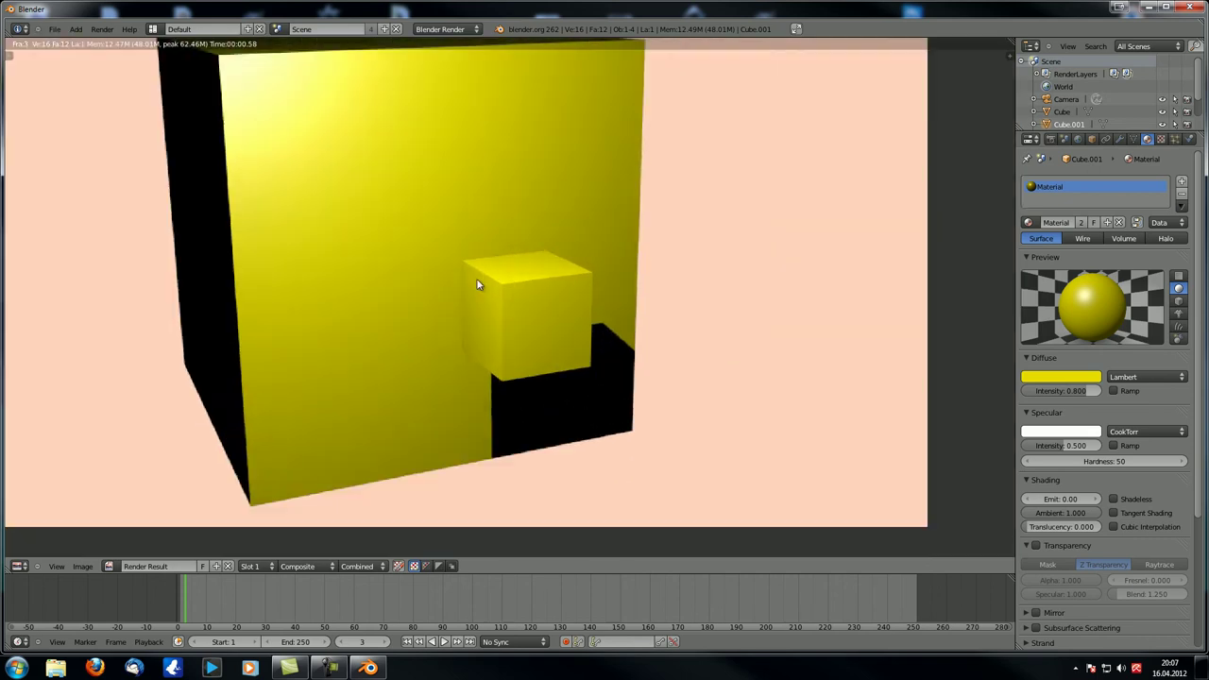
middle_drag(478, 278, 541, 357)
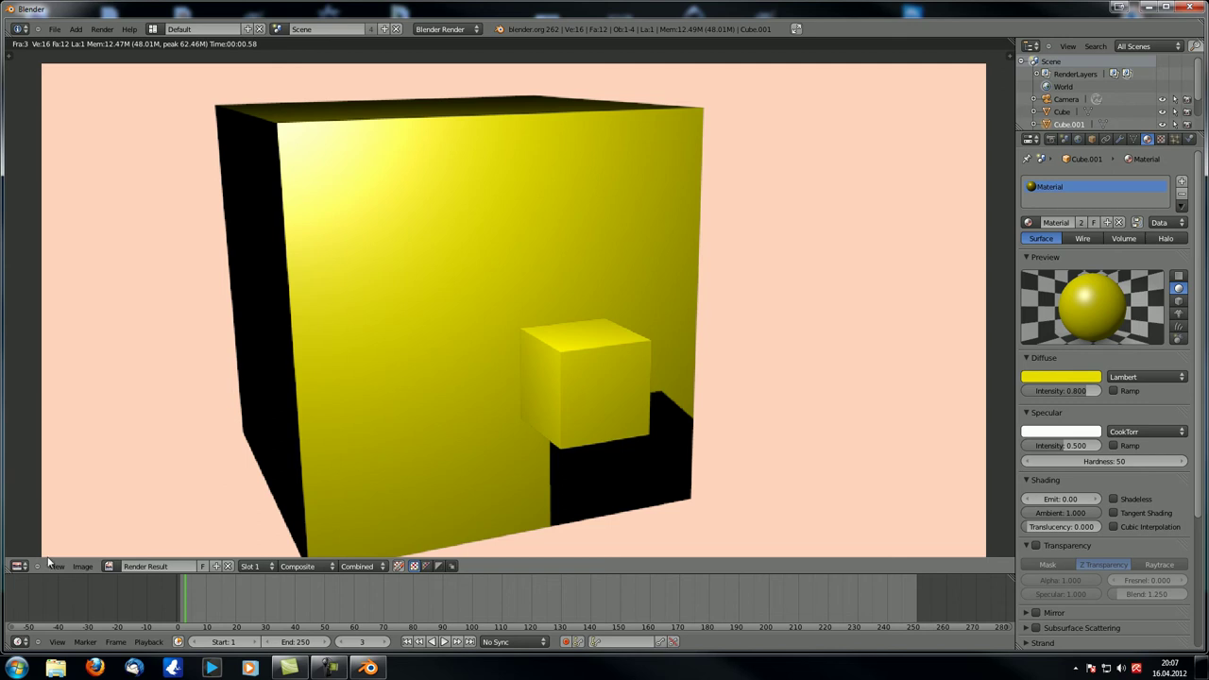
click(20, 567)
click(49, 432)
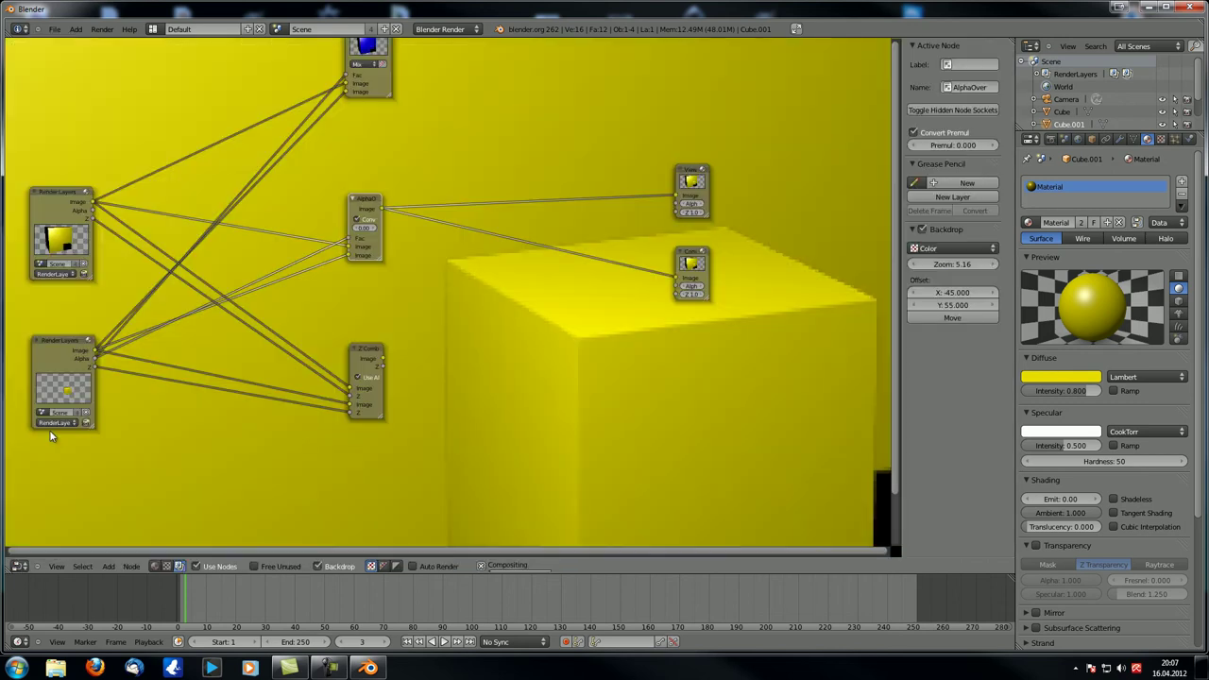
Show the Z Combine result in the viewer with Use Alpha turned off, and move the backdrop to X -172, Y 239
scroll(491, 378, down, 3)
middle_drag(450, 348, 442, 305)
scroll(442, 305, up, 3)
ctrl+shift+click(360, 303)
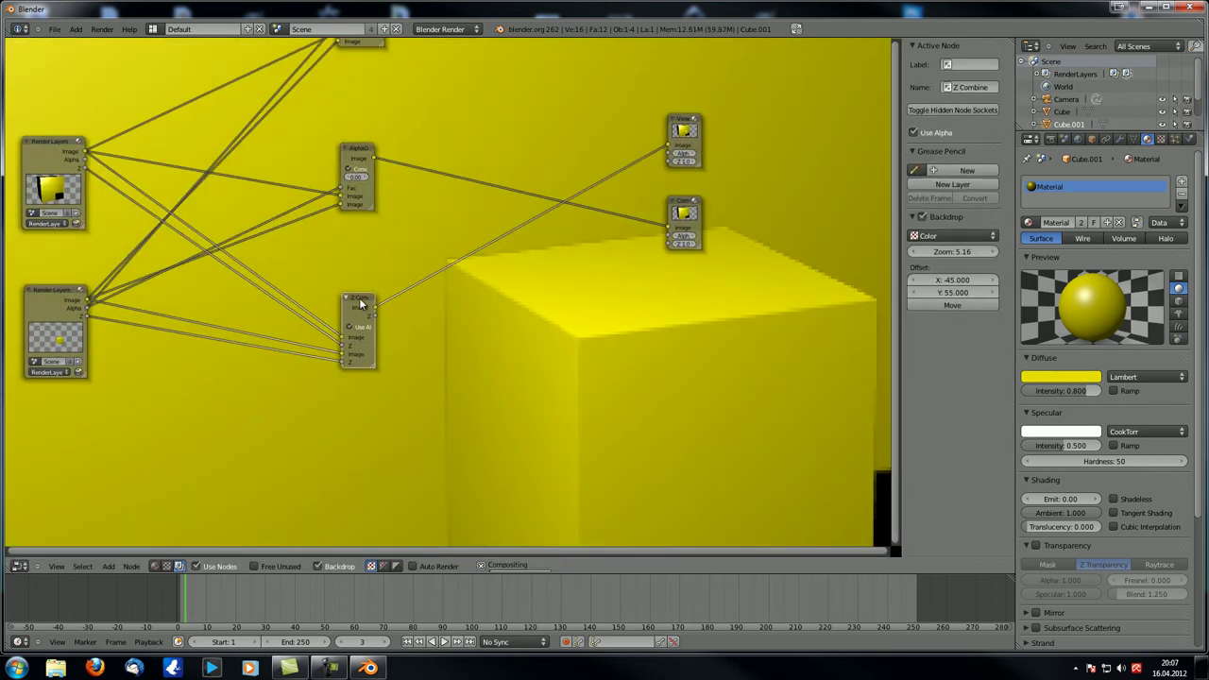
click(350, 328)
middle_drag(642, 427, 590, 365)
alt+middle_drag(613, 282, 610, 332)
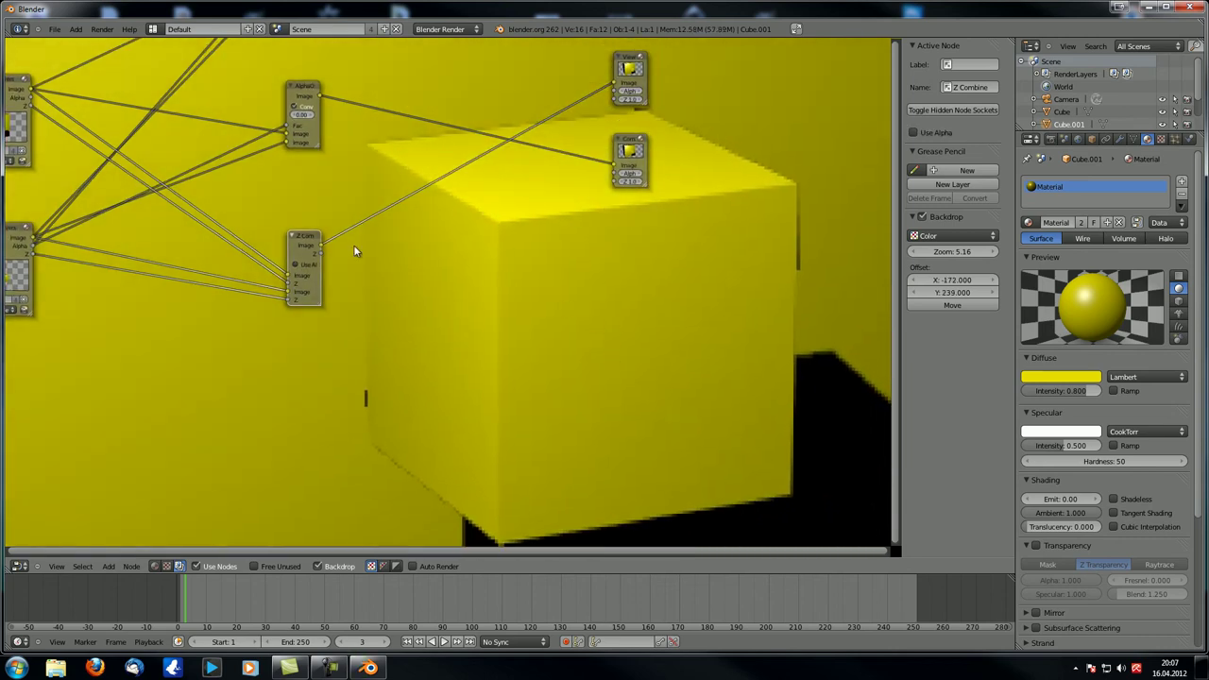
View the small cube's render layer on its own, return the viewer to Z Combine and turn Use Alpha back on
ctrl+shift+click(23, 238)
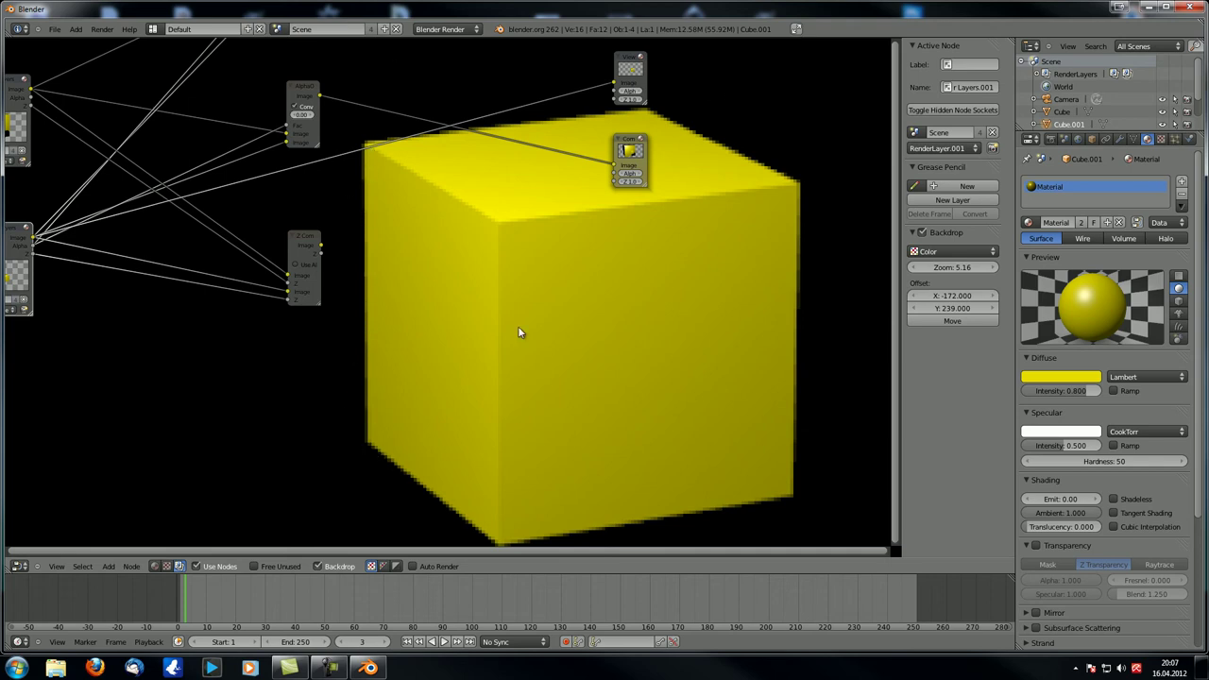
ctrl+shift+click(314, 248)
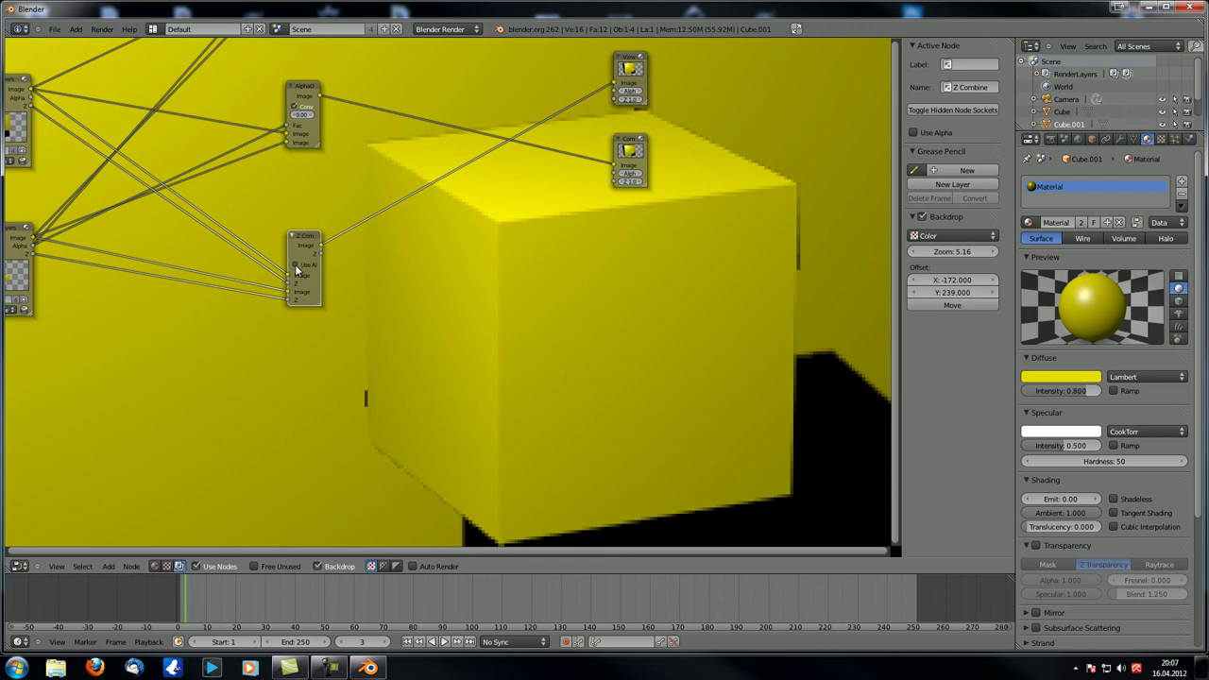
click(296, 265)
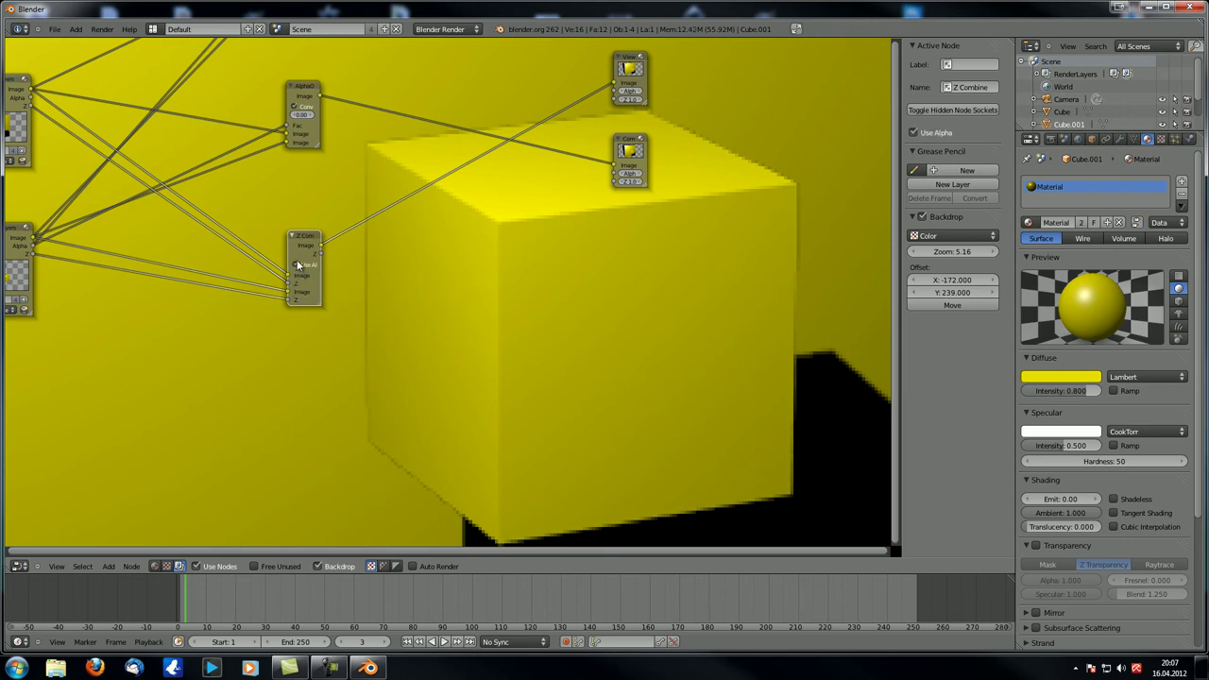
Show the AlphaOver result in the viewer and set the backdrop to zoom 1.00 at offset X 147, Y -24
middle_drag(480, 313, 529, 305)
right_click(342, 114)
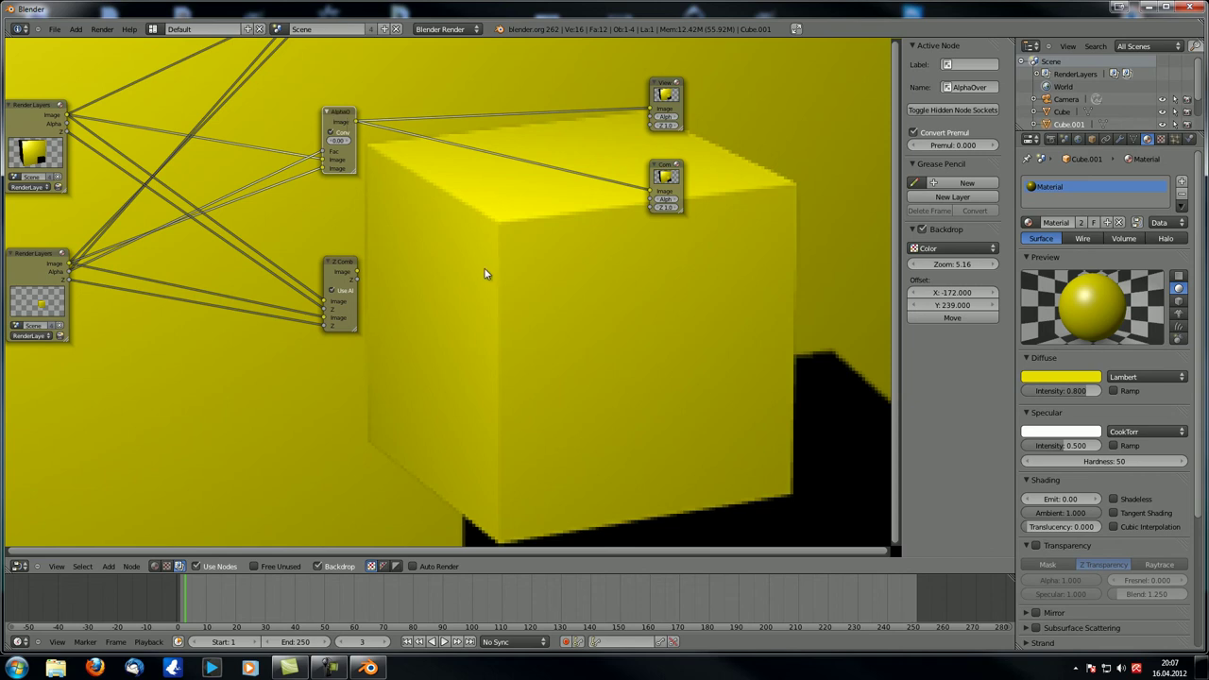
key(alt+v)
key(v)
key(v)
key(v)
key(v)
key(v)
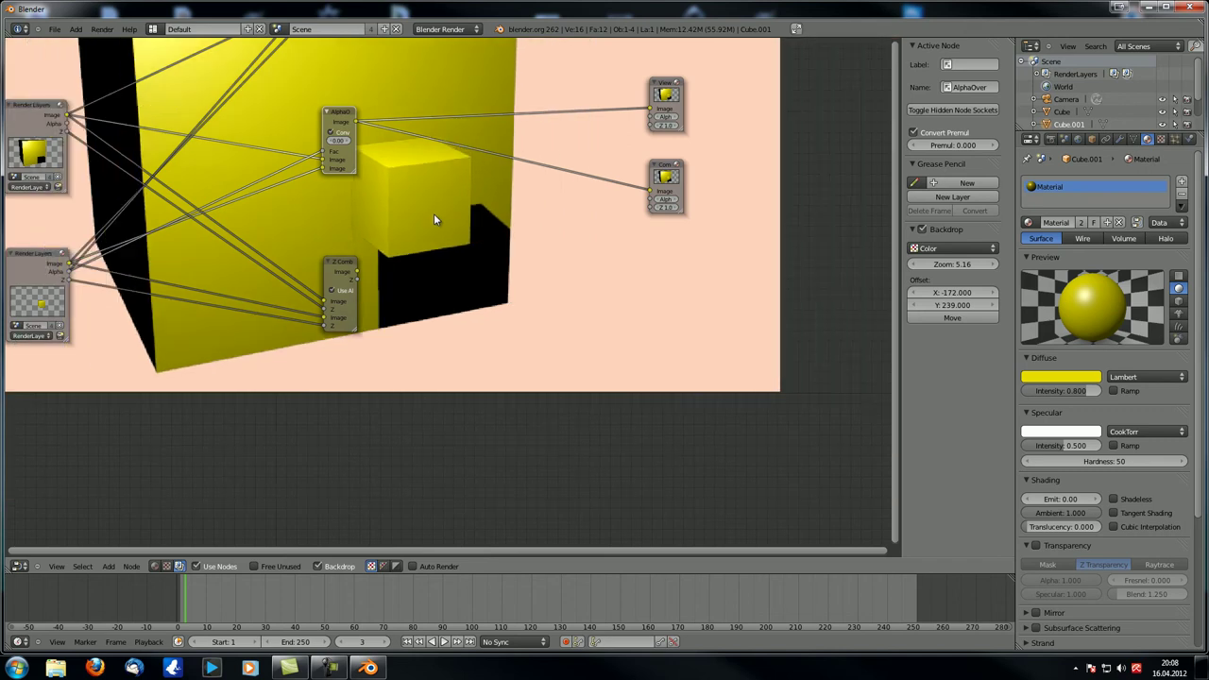
key(v)
alt+middle_drag(417, 195, 623, 364)
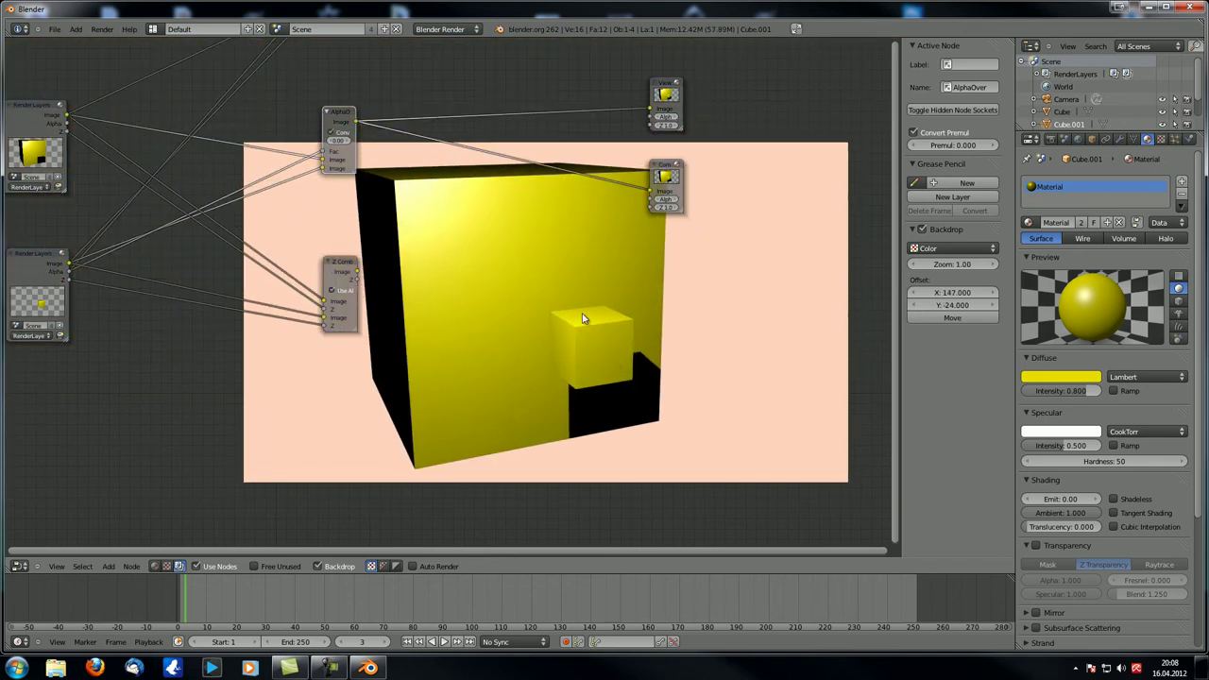
middle_drag(500, 315, 558, 317)
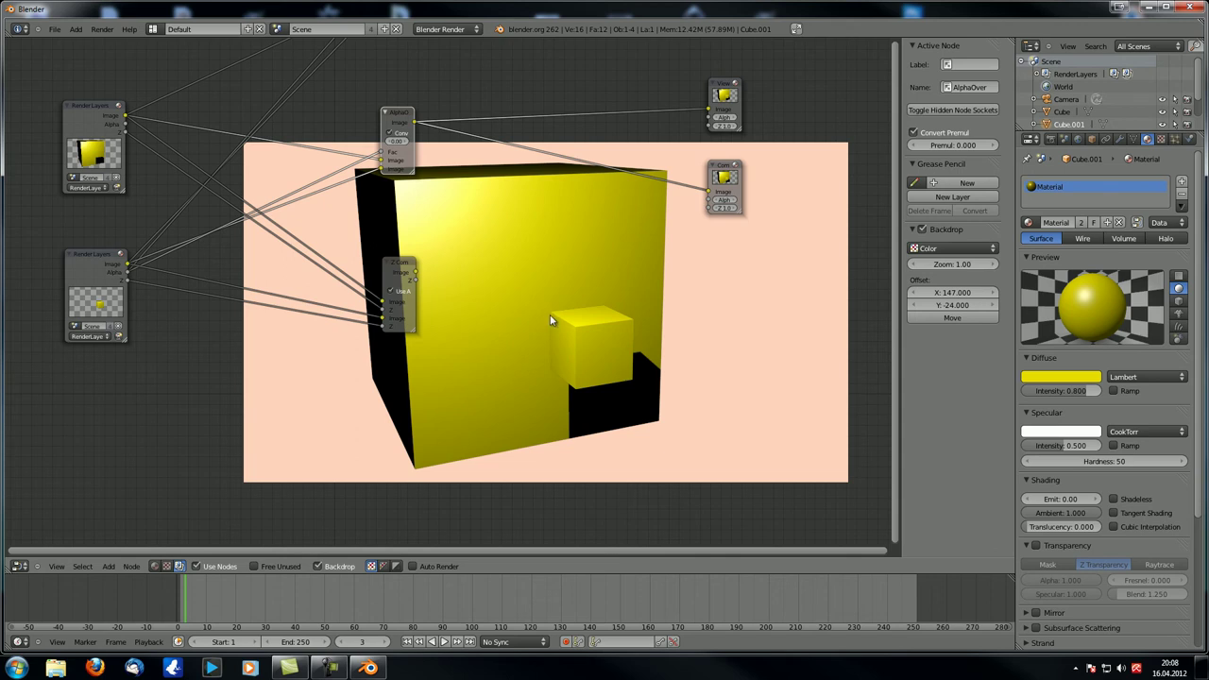
Open the render settings and look through the layer passes, dimensions, anti-aliasing and output options
click(1051, 139)
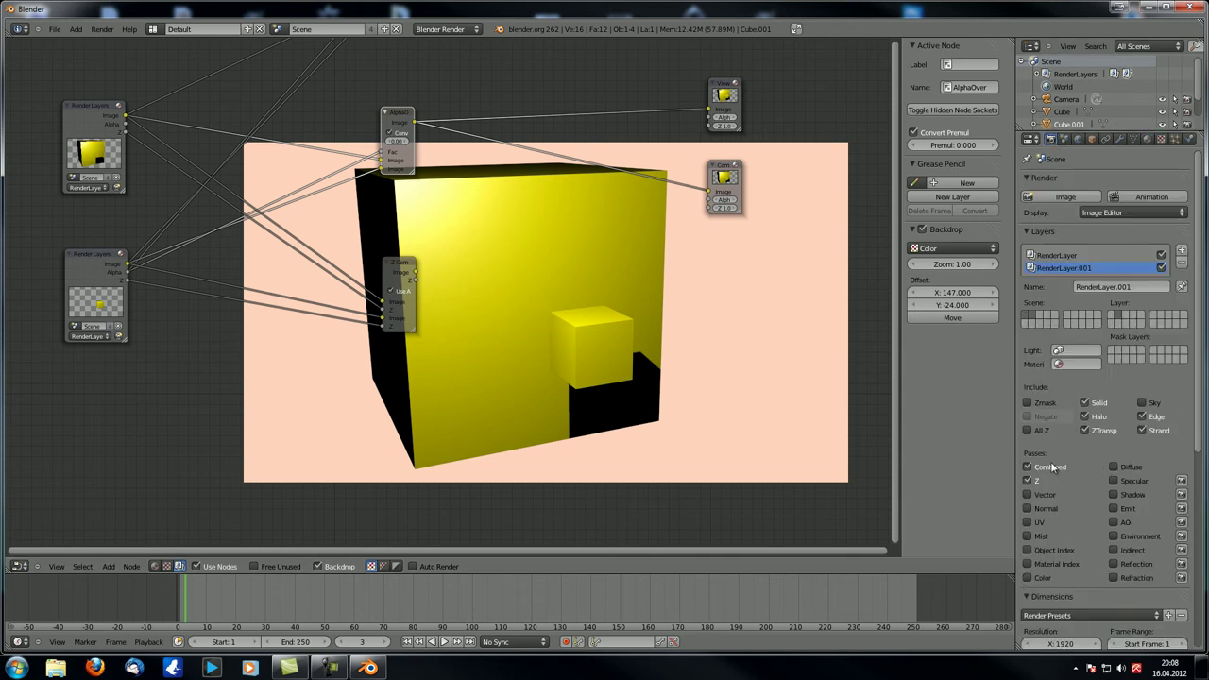
scroll(1056, 469, down, 8)
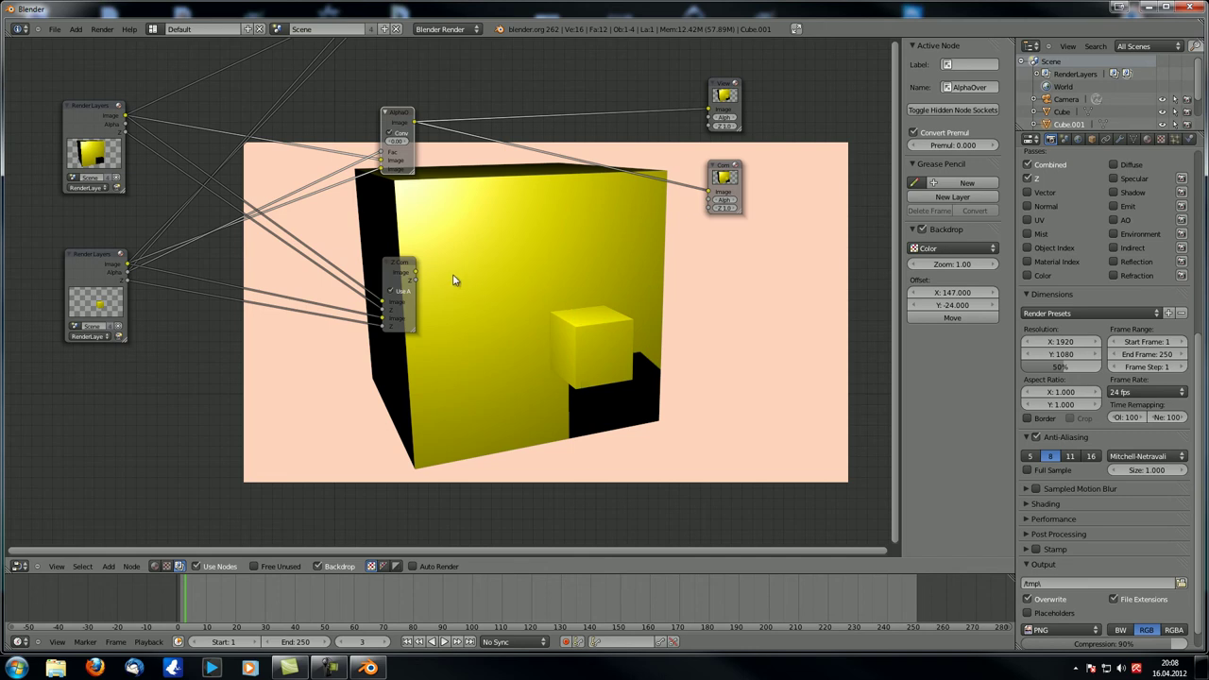
scroll(453, 275, up, 4)
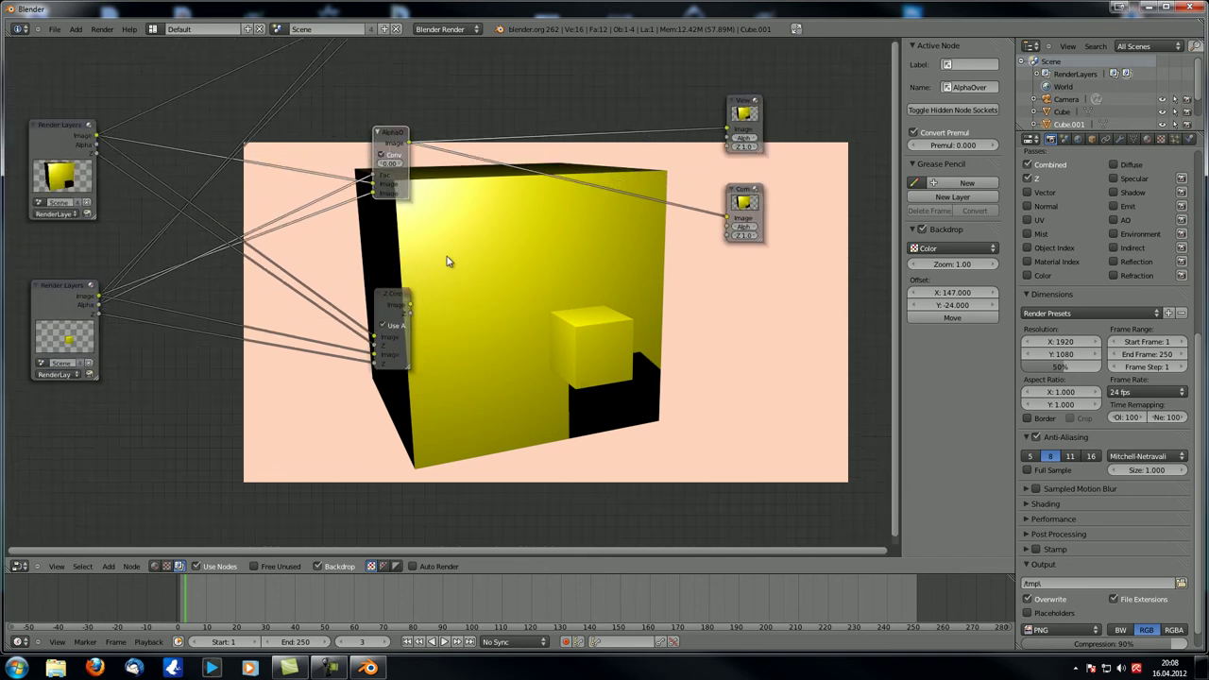
scroll(453, 289, up, 1)
scroll(450, 275, down, 1)
middle_drag(446, 292, 452, 392)
drag(399, 400, 400, 403)
drag(397, 240, 399, 236)
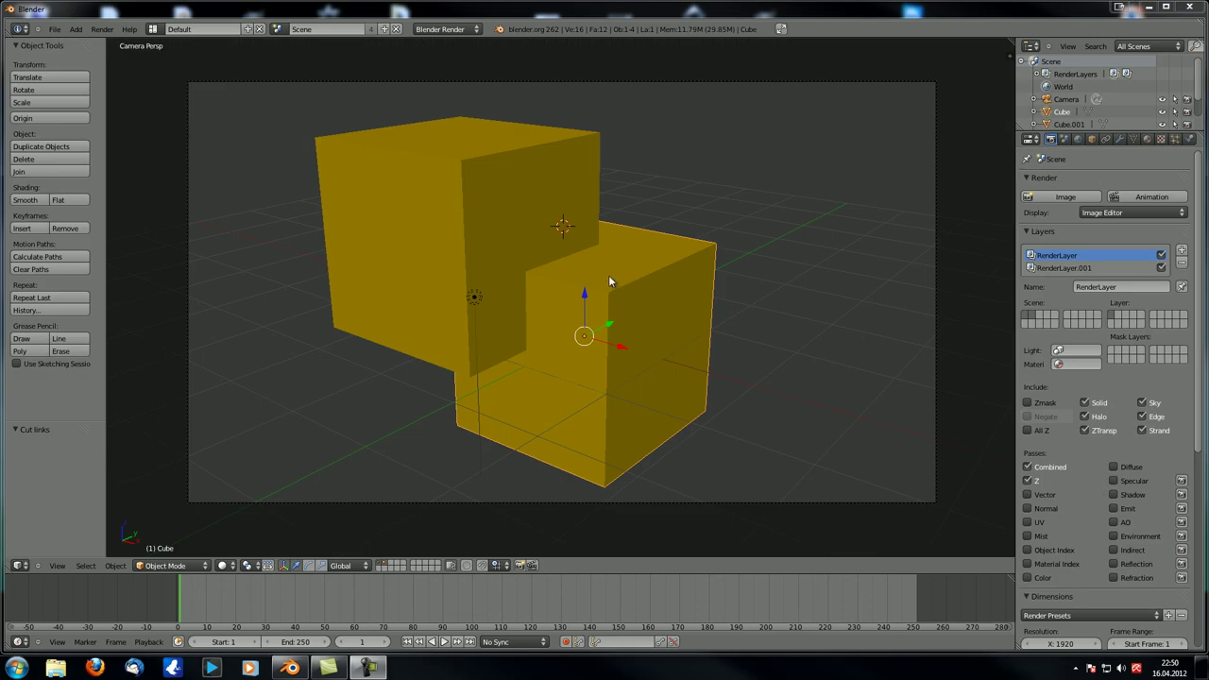
Examine from several angles how the two cubes overlap in the 3D view, selecting the upper cube
middle_drag(633, 260, 496, 288)
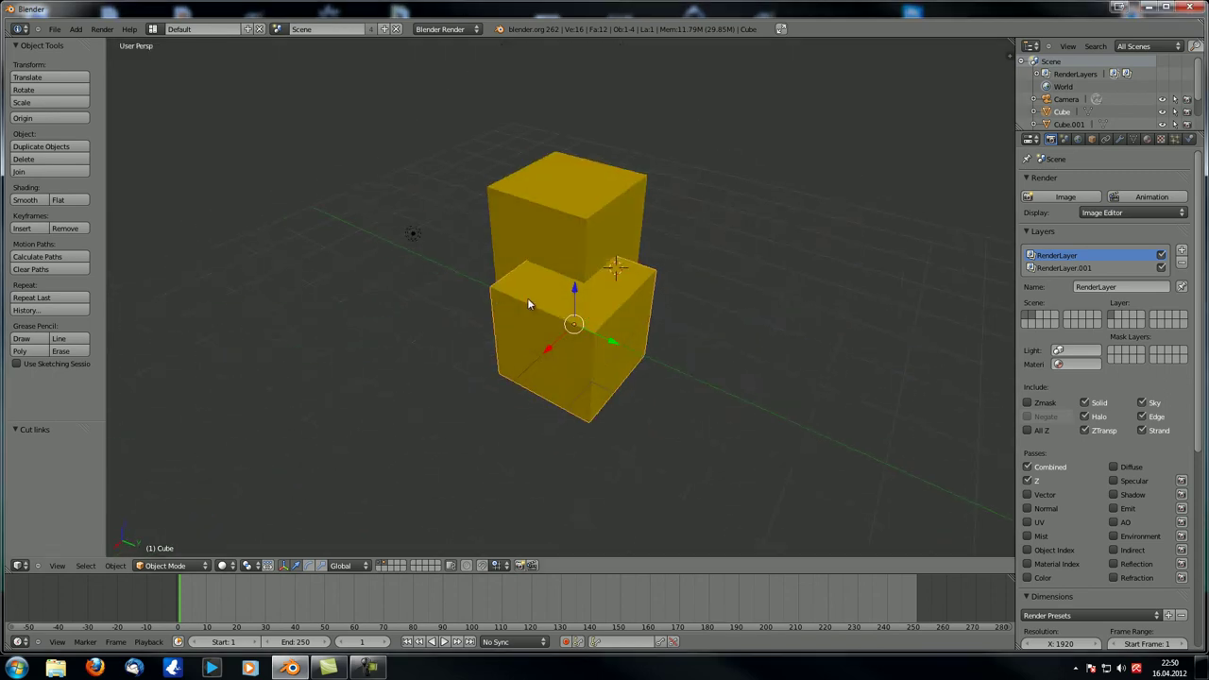
scroll(486, 243, up, 6)
middle_drag(585, 257, 451, 236)
scroll(491, 244, down, 9)
right_click(570, 327)
middle_drag(571, 327, 705, 332)
middle_drag(574, 249, 590, 301)
scroll(611, 303, up, 5)
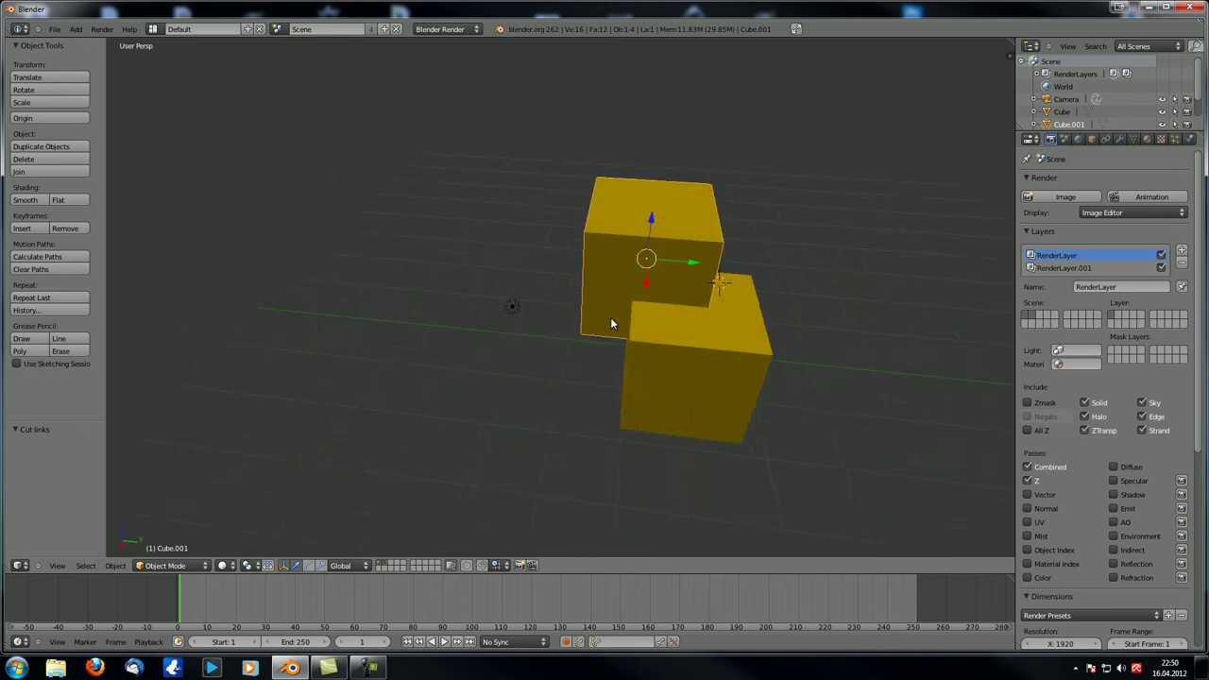
scroll(611, 300, down, 5)
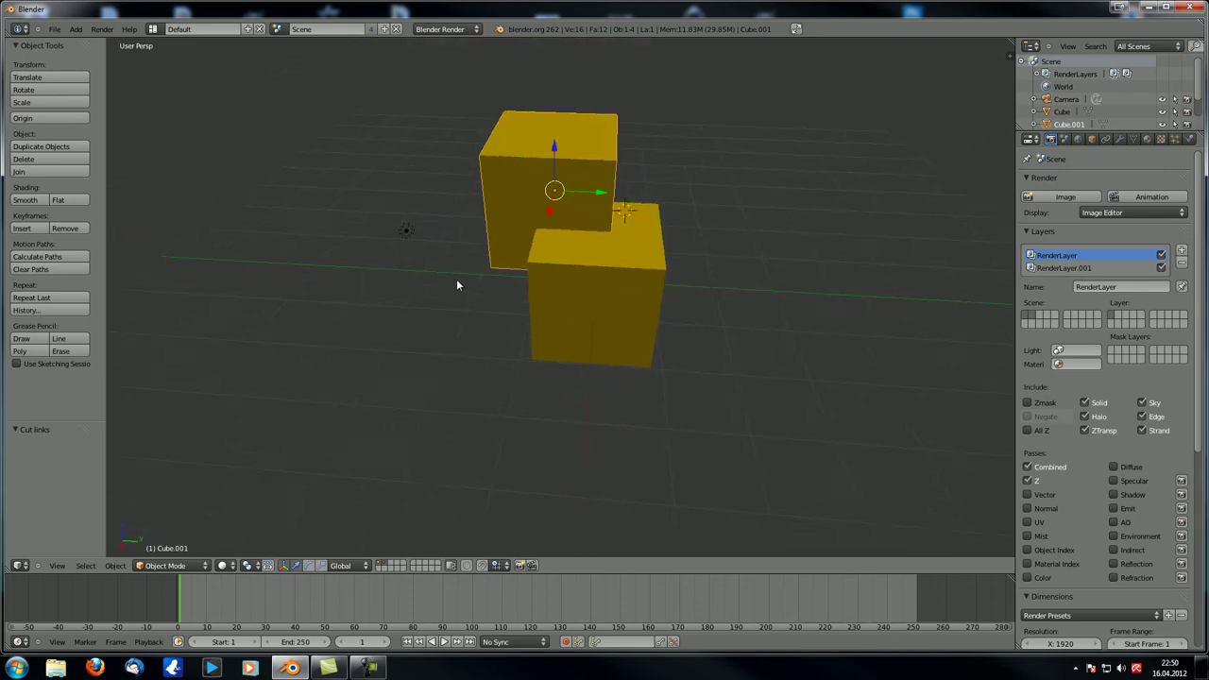
scroll(459, 281, down, 5)
Select the lamp and open its Move to Layer settings to check which layers it belongs to
right_click(499, 277)
scroll(491, 278, up, 5)
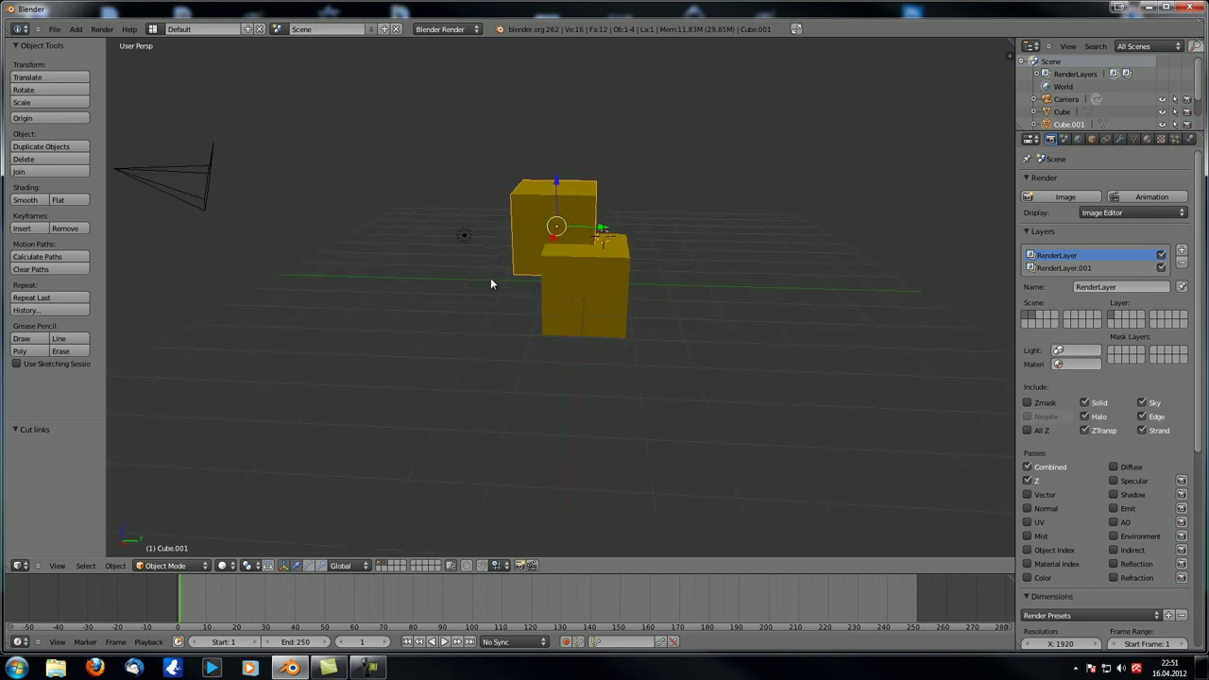
key(m)
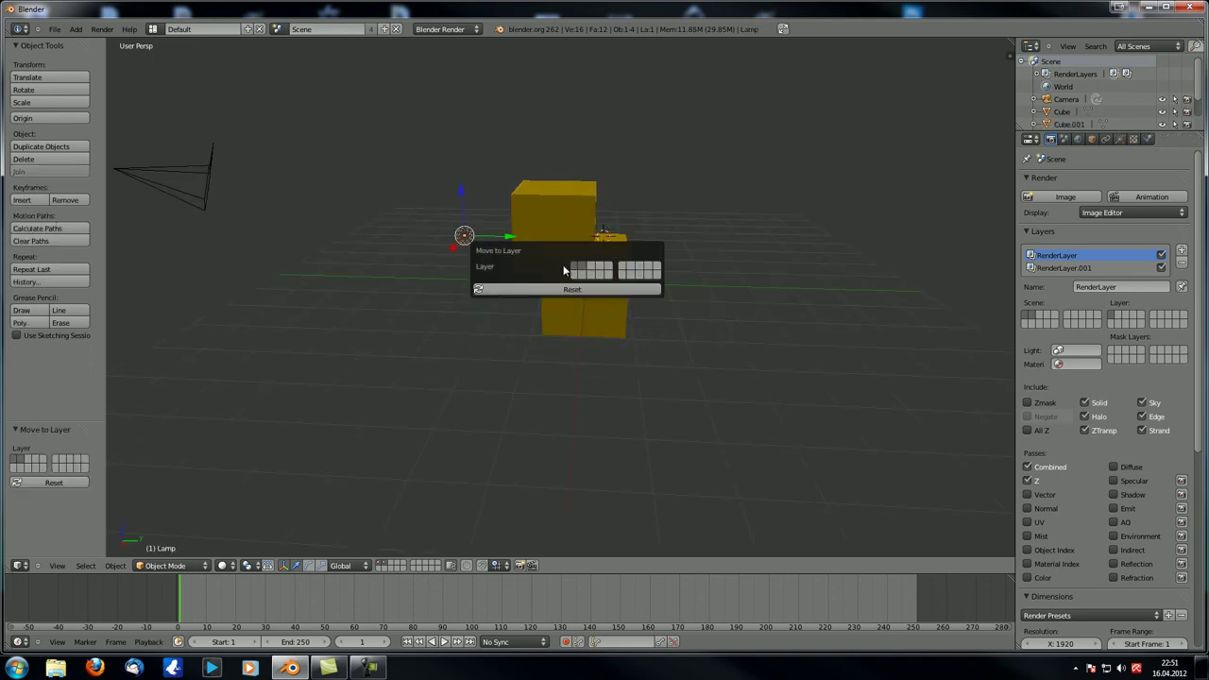
click(593, 270)
scroll(464, 472, down, 5)
Switch to the node editor and rearrange the two Render Layers nodes, Z Combine, Viewer and Composite with more space between them
click(19, 565)
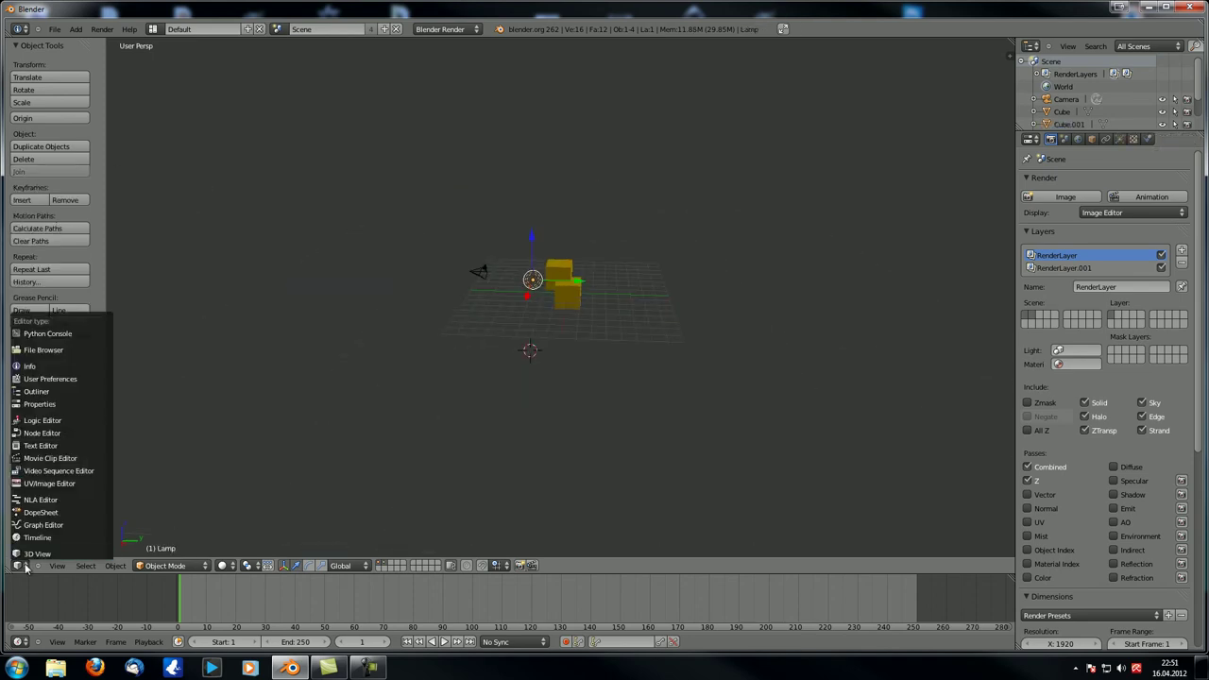
click(62, 430)
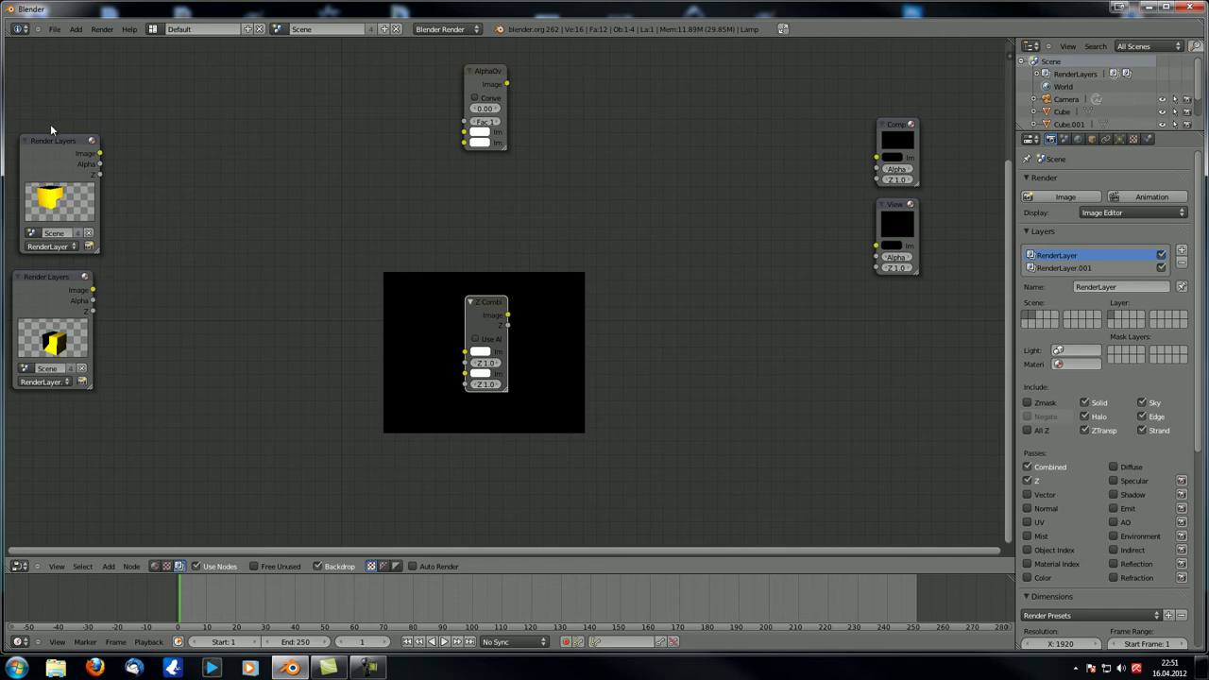
drag(46, 138, 70, 115)
drag(48, 277, 96, 251)
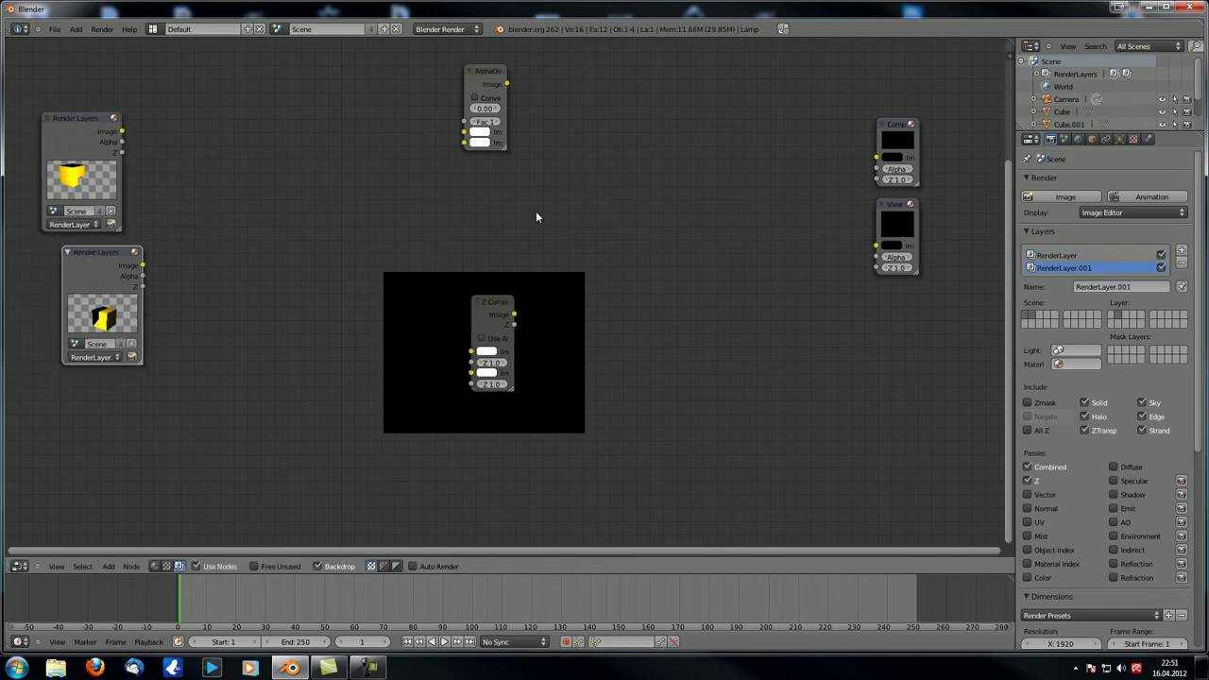
drag(495, 318, 489, 309)
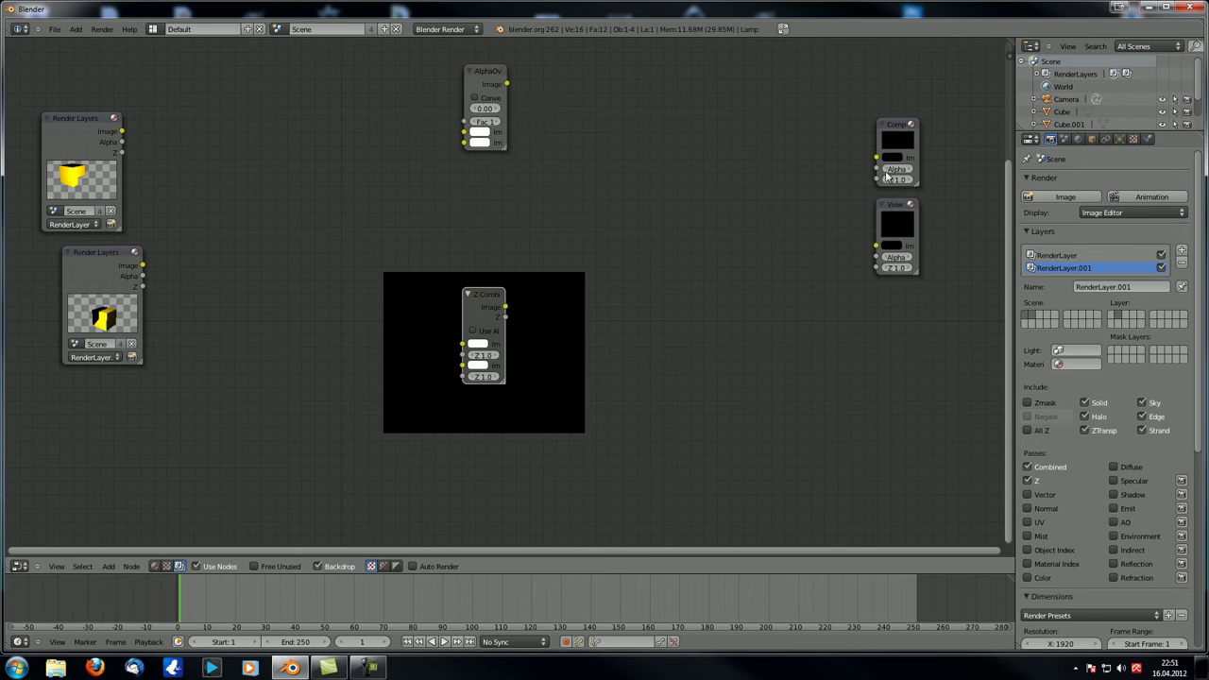
drag(893, 213, 893, 260)
click(891, 131)
drag(891, 130, 898, 118)
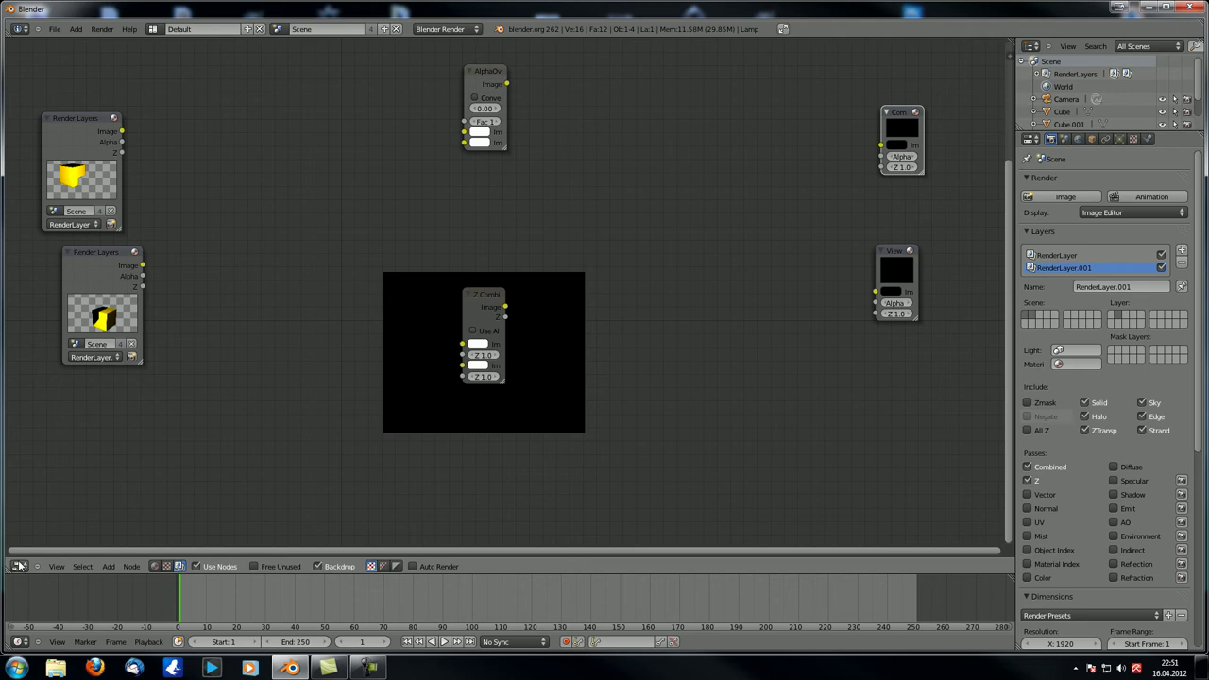
Return to the 3D view through the camera, select the upper cube and review the settings of RenderLayer and RenderLayer.001
click(20, 566)
click(34, 555)
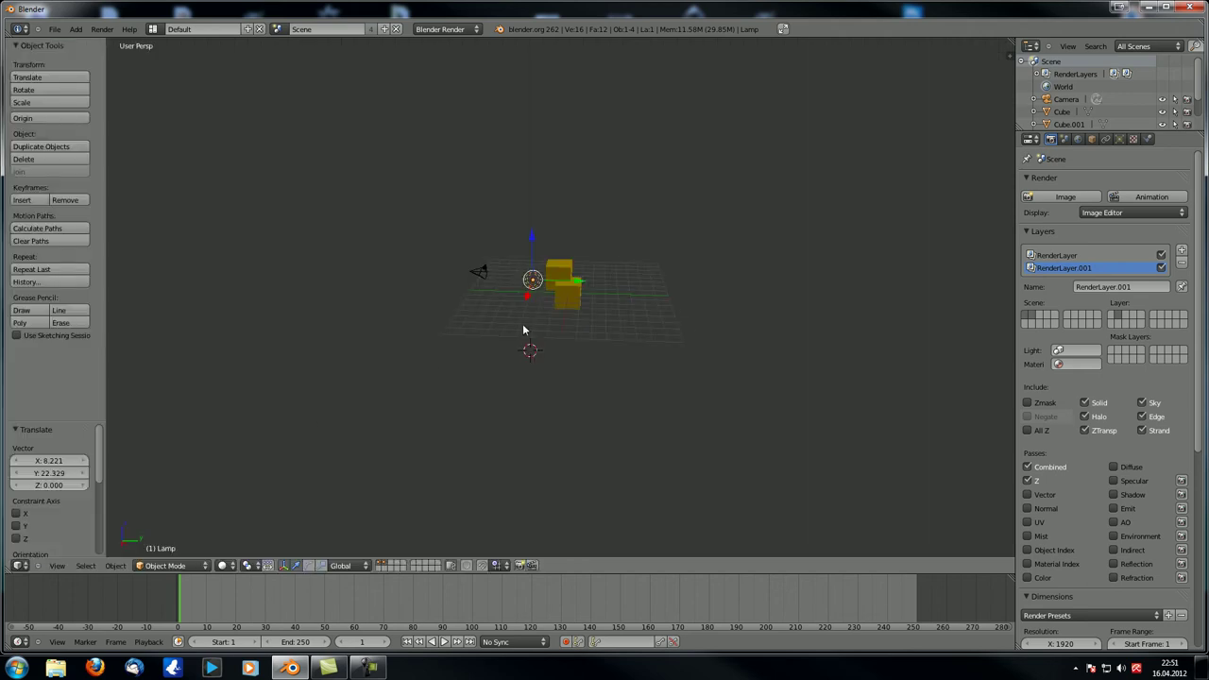
key(KP_0)
right_click(444, 207)
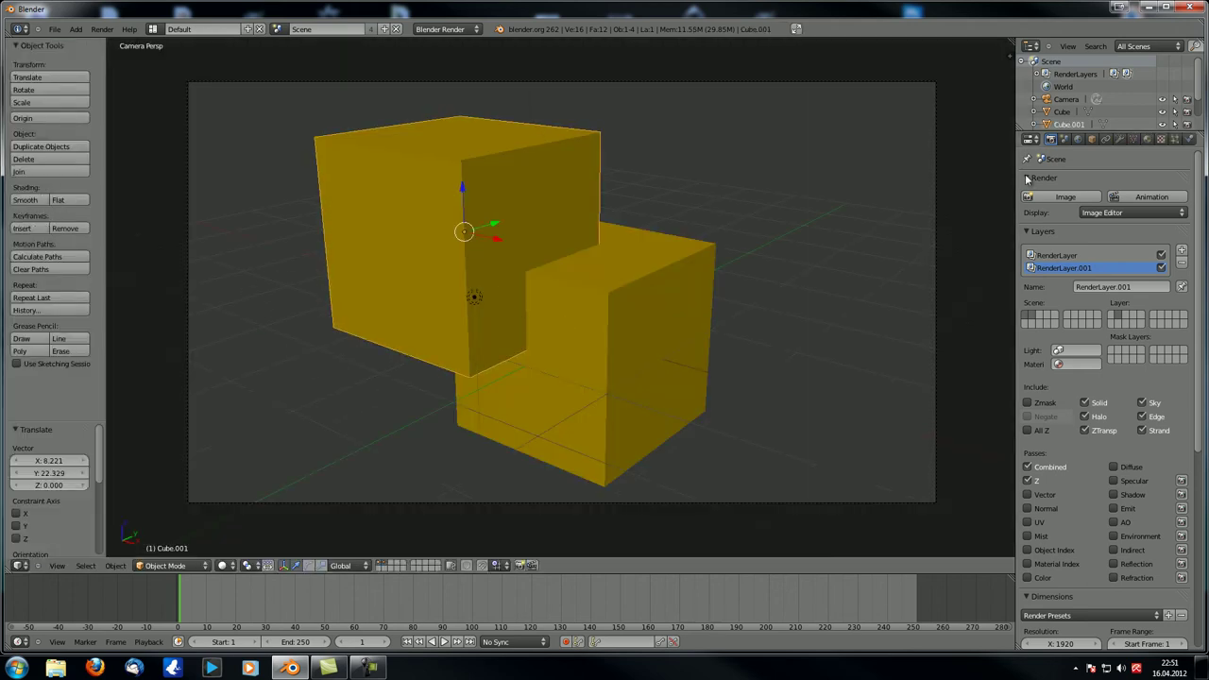
click(1086, 255)
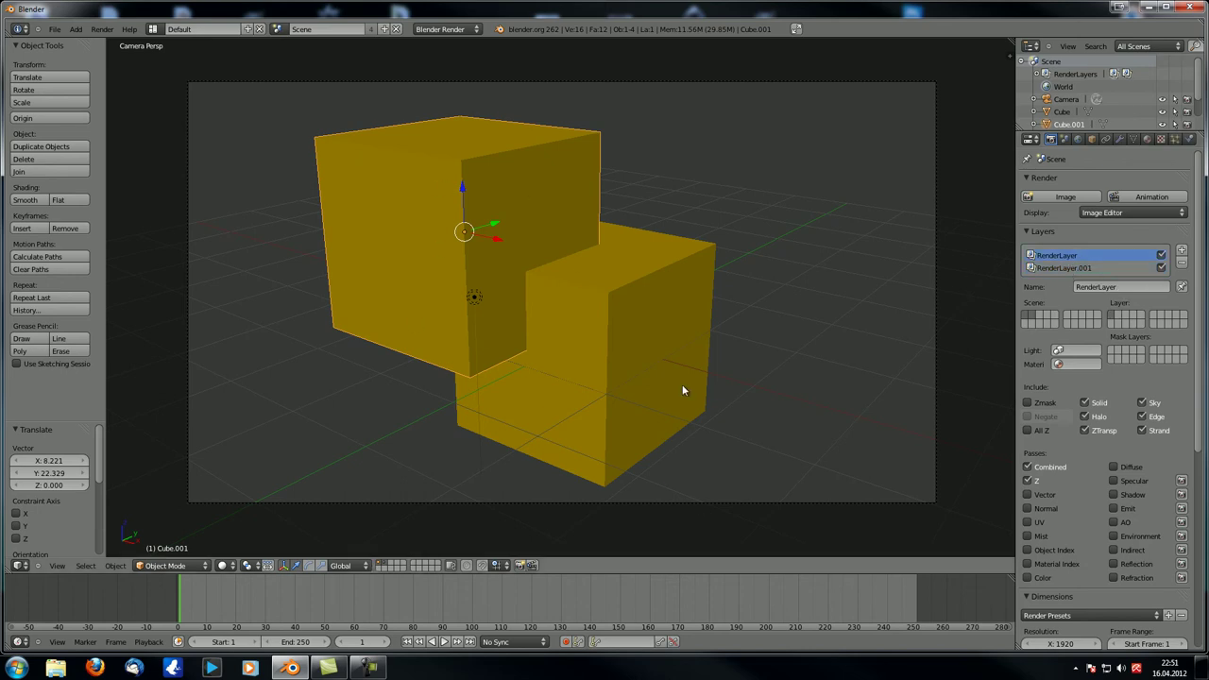
click(1063, 267)
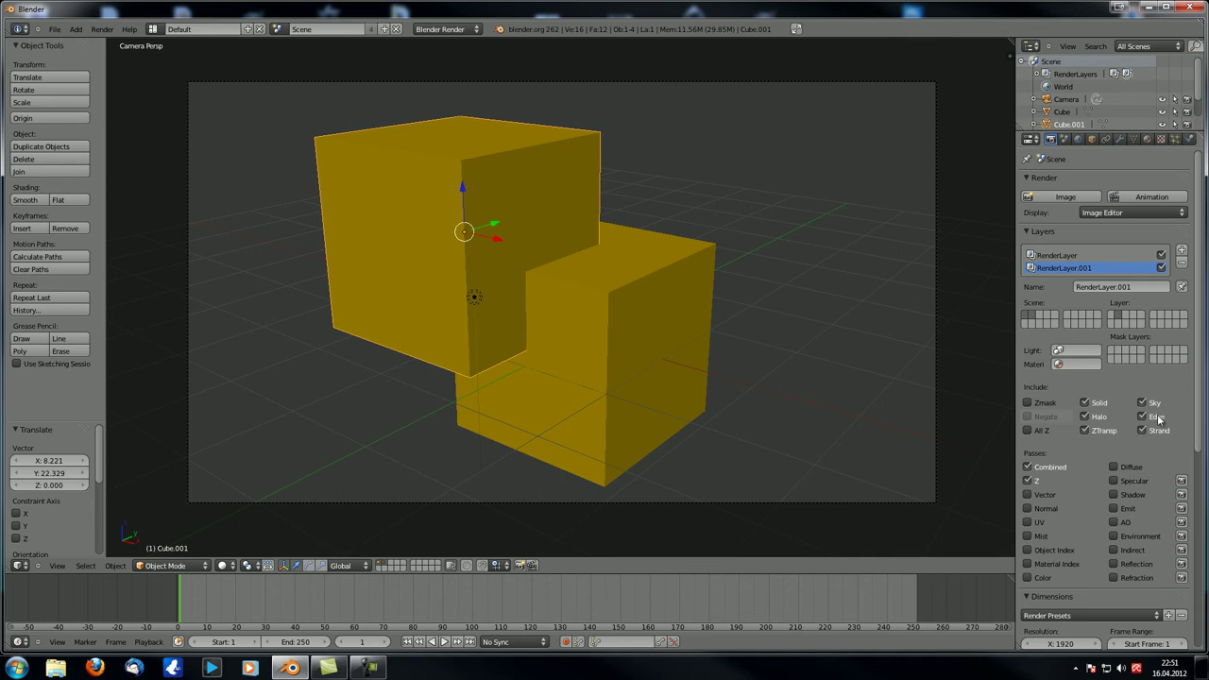
scroll(1147, 417, down, 2)
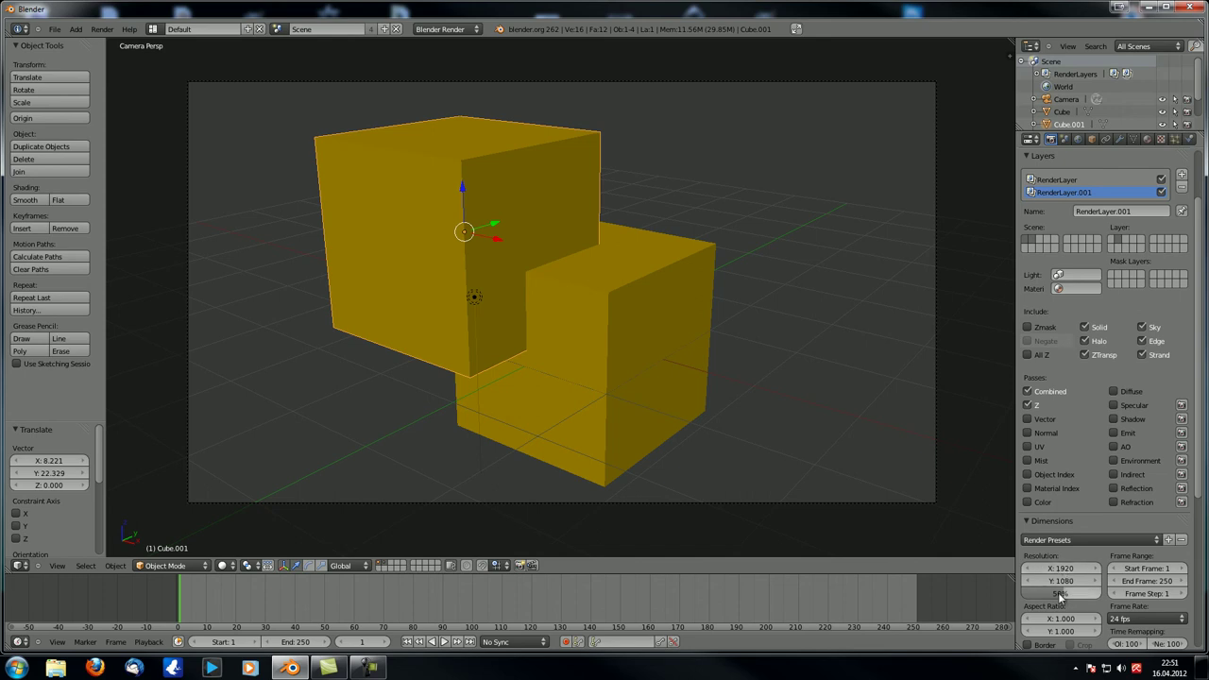
scroll(380, 432, down, 3)
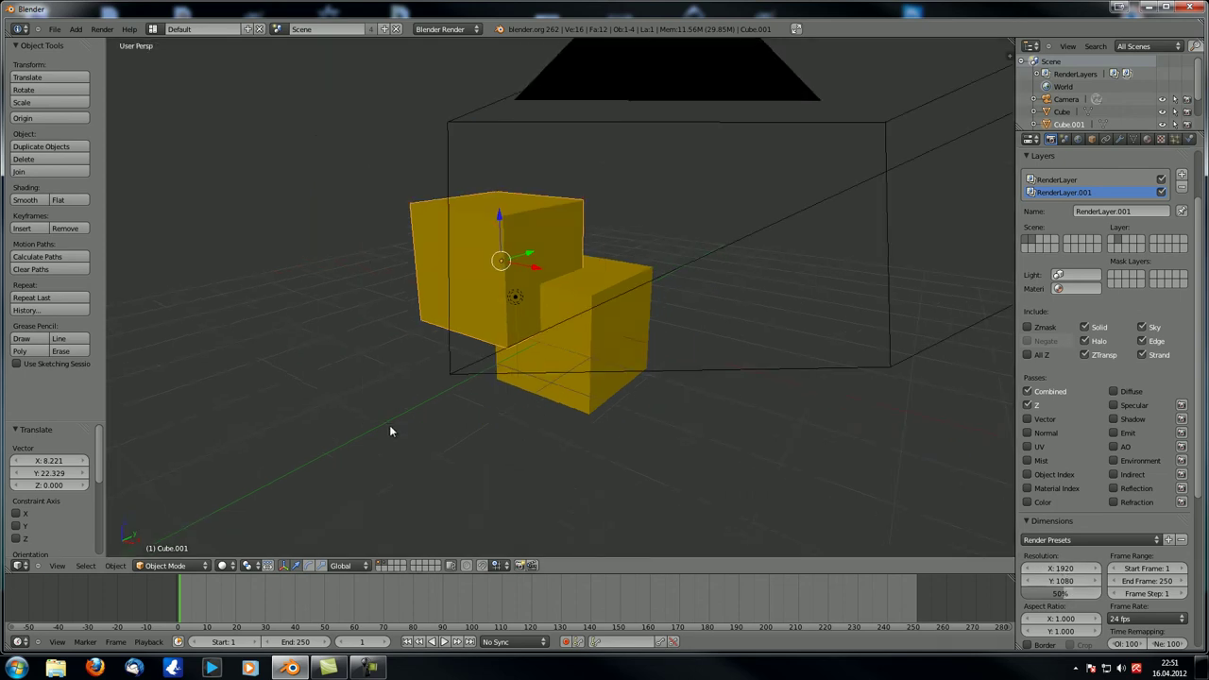
Render the scene and show the RenderLayer image in the viewer behind the compositing nodes
key(F12)
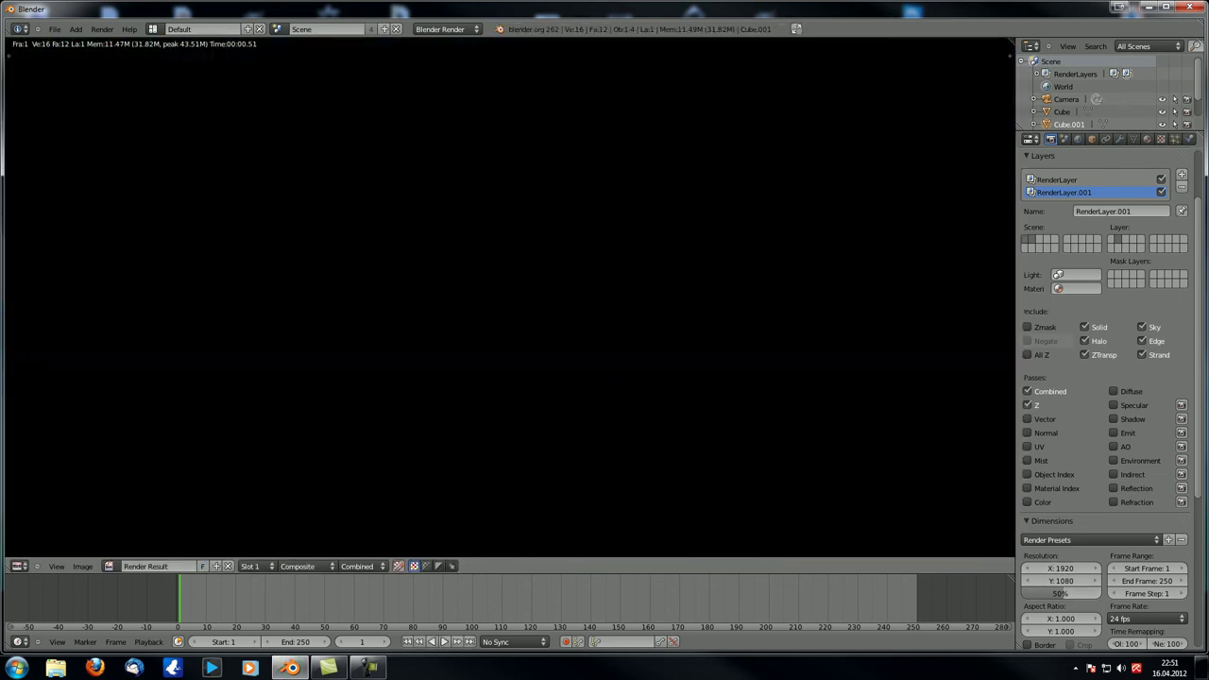
click(18, 566)
click(56, 432)
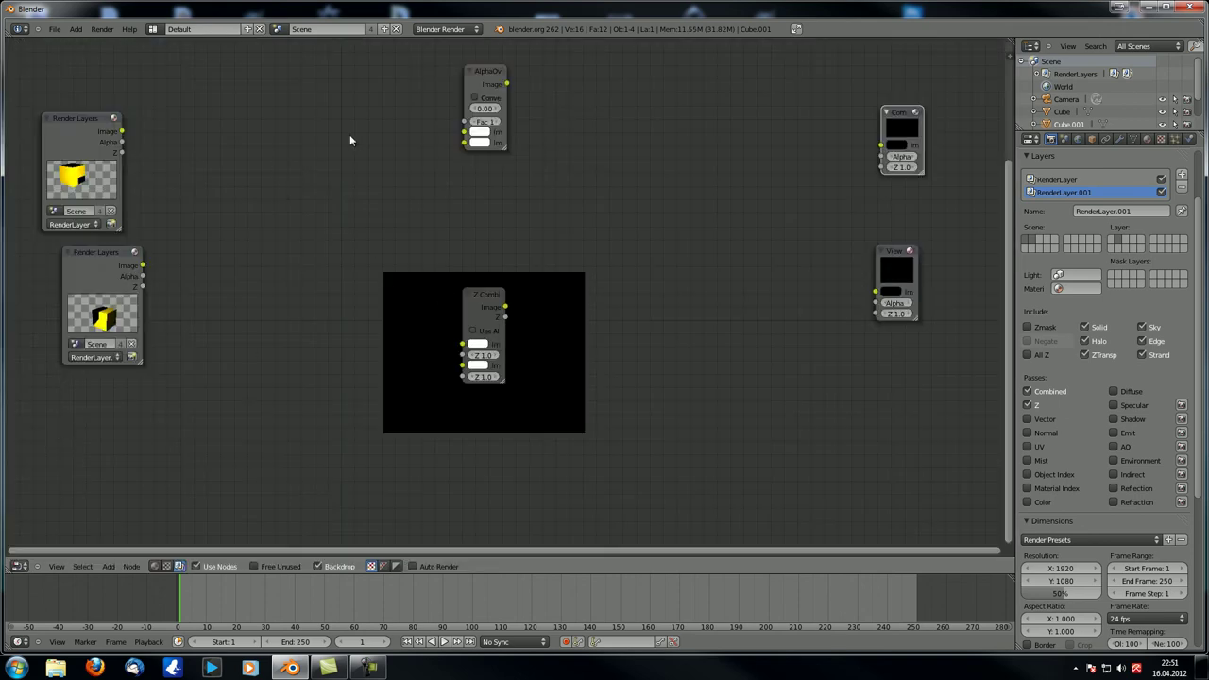
middle_drag(350, 140, 346, 166)
ctrl+shift+click(86, 149)
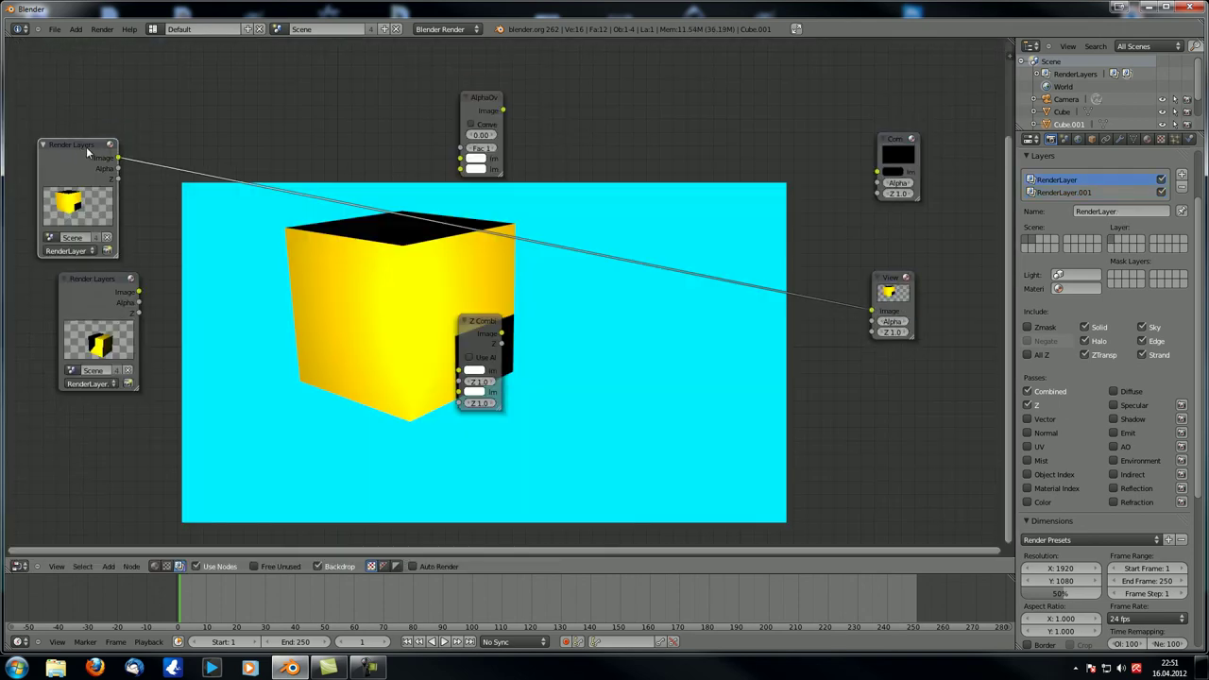
Alternate the viewer between RenderLayer.001 and RenderLayer to compare the two cubes' images, ending on RenderLayer
middle_drag(440, 339, 541, 339)
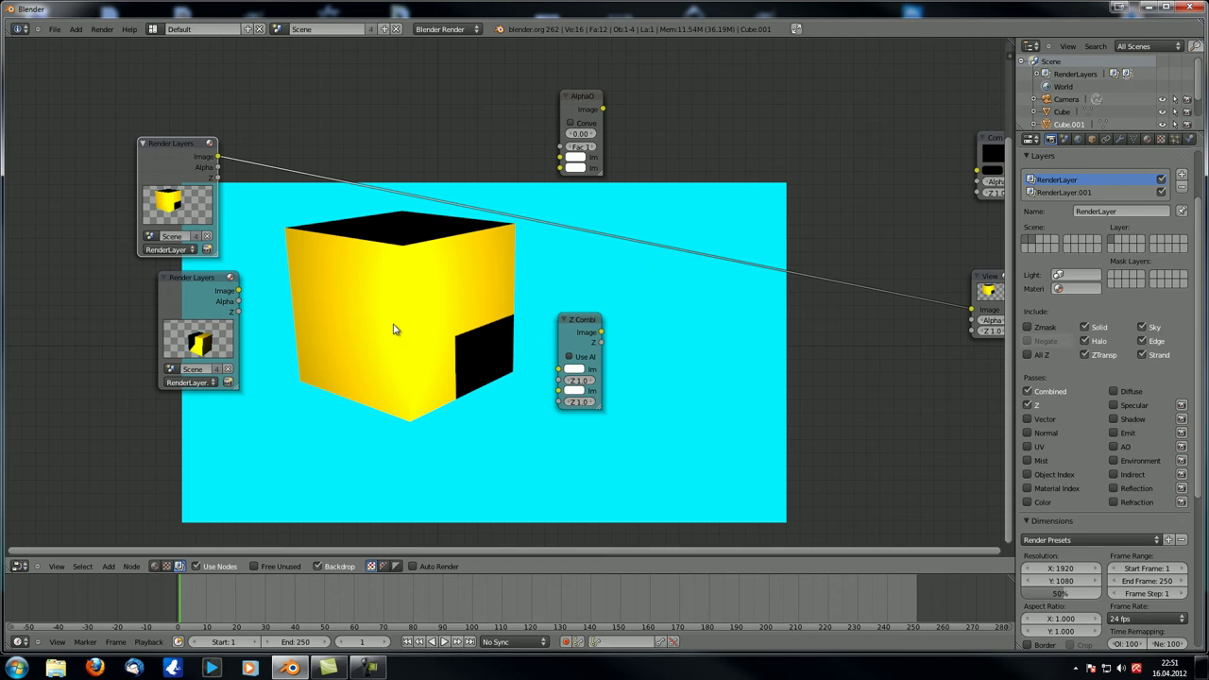
ctrl+shift+click(199, 304)
ctrl+shift+click(168, 161)
ctrl+shift+click(194, 296)
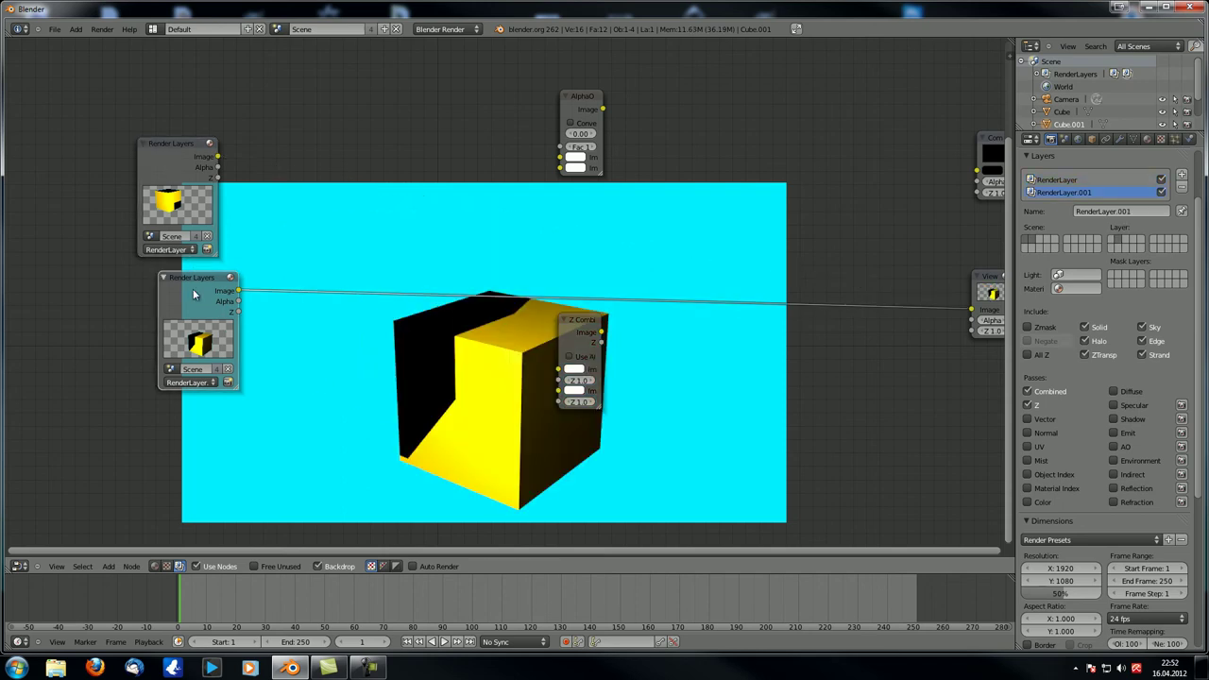
ctrl+shift+click(173, 157)
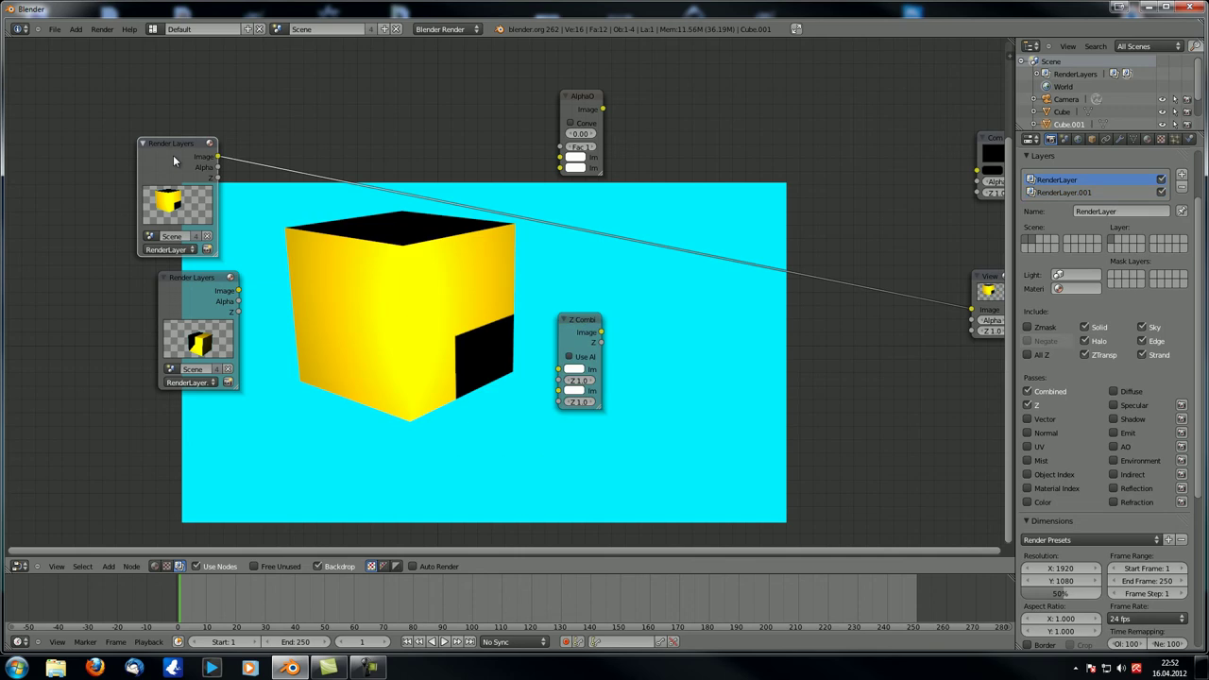
Show RenderLayer.001 in the viewer once more, ending on the RenderLayer image
ctrl+shift+click(206, 308)
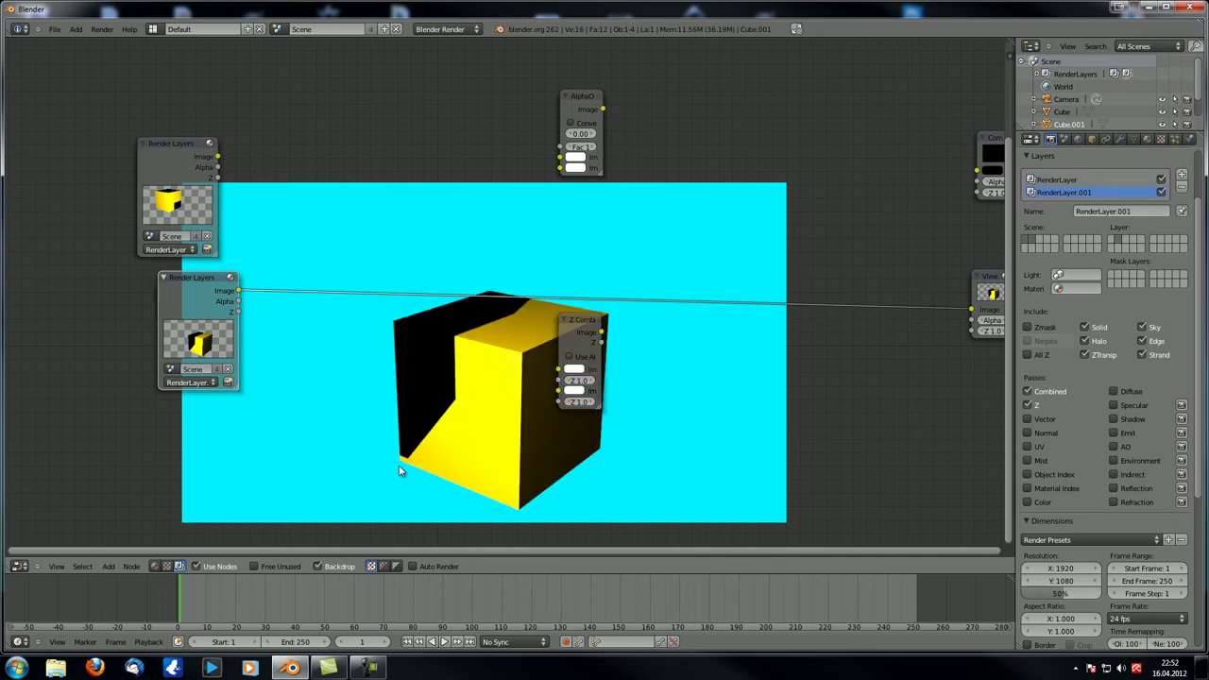
ctrl+shift+click(173, 155)
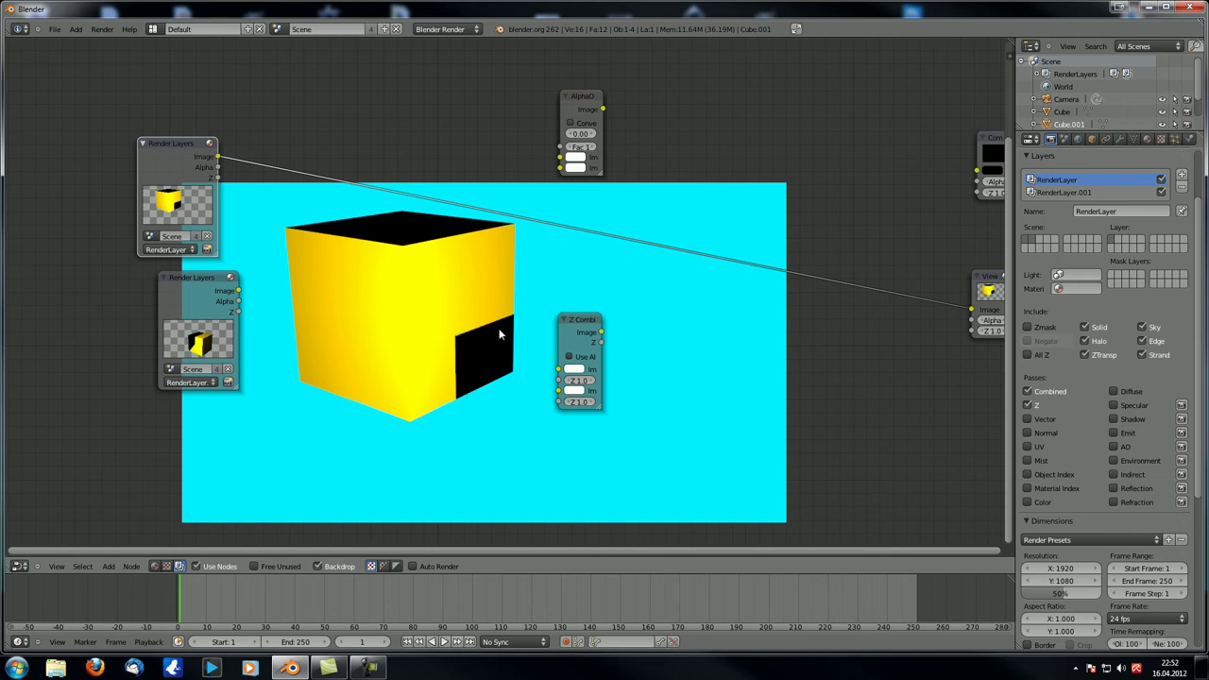
Connect both layers' images to AlphaOver with RenderLayer on the first image input, use RenderLayer.001's alpha as factor, and view the result
middle_drag(400, 305, 270, 277)
scroll(264, 289, down, 2)
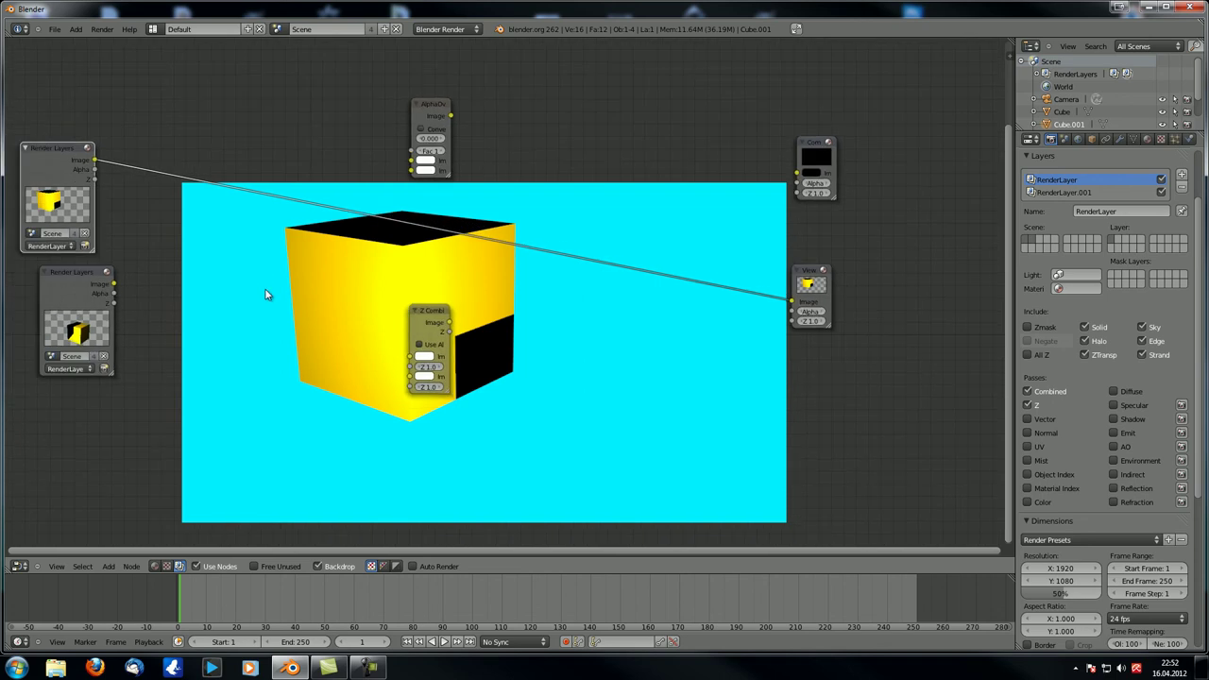
drag(111, 158, 430, 159)
drag(133, 282, 430, 169)
drag(133, 291, 433, 149)
scroll(441, 271, up, 2)
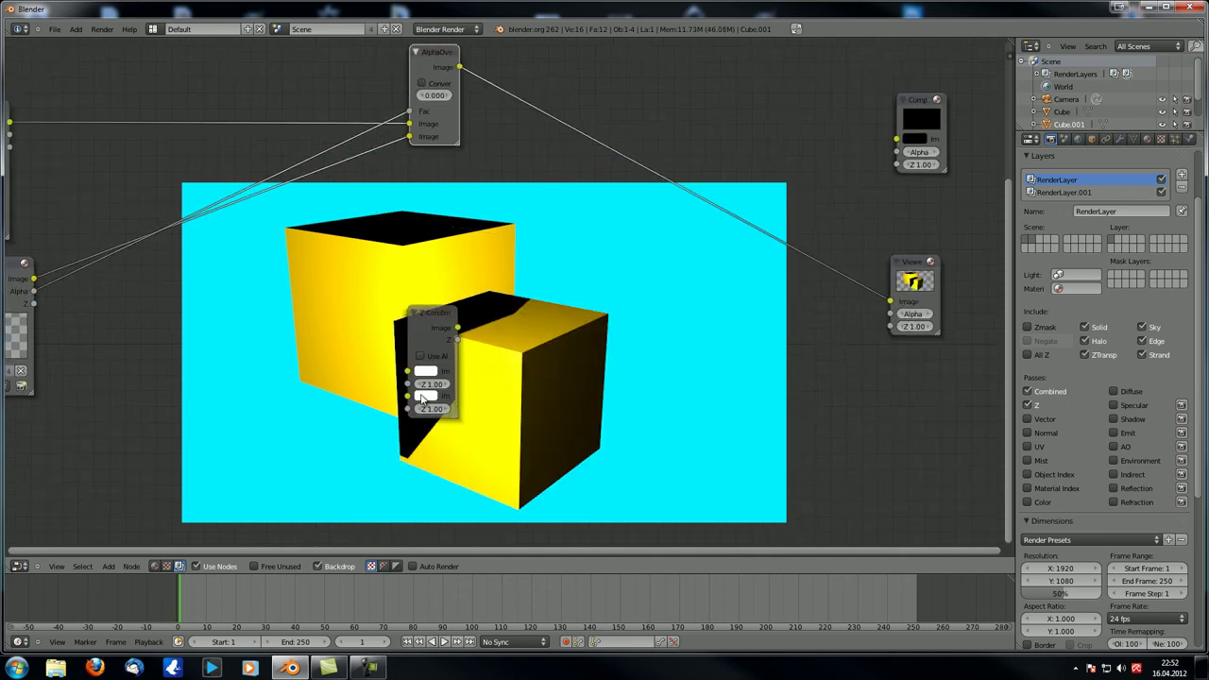
Examine the AlphaOver composite up close along the edges where the lower cube overlaps the upper one
middle_drag(604, 325, 456, 318)
scroll(430, 360, up, 1)
scroll(429, 366, down, 1)
scroll(429, 359, down, 1)
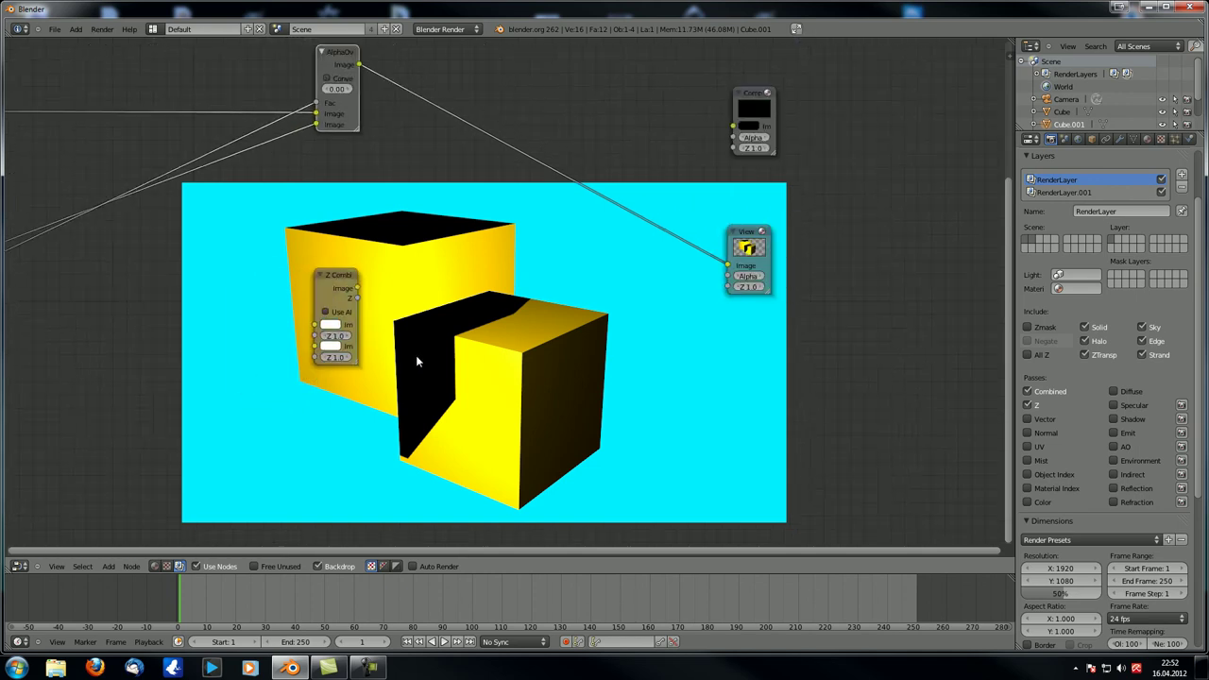
key(alt+v)
key(alt+v)
key(alt+v)
key(alt+v)
key(alt+v)
key(alt+v)
key(alt+v)
key(alt+v)
alt+middle_drag(395, 324, 513, 378)
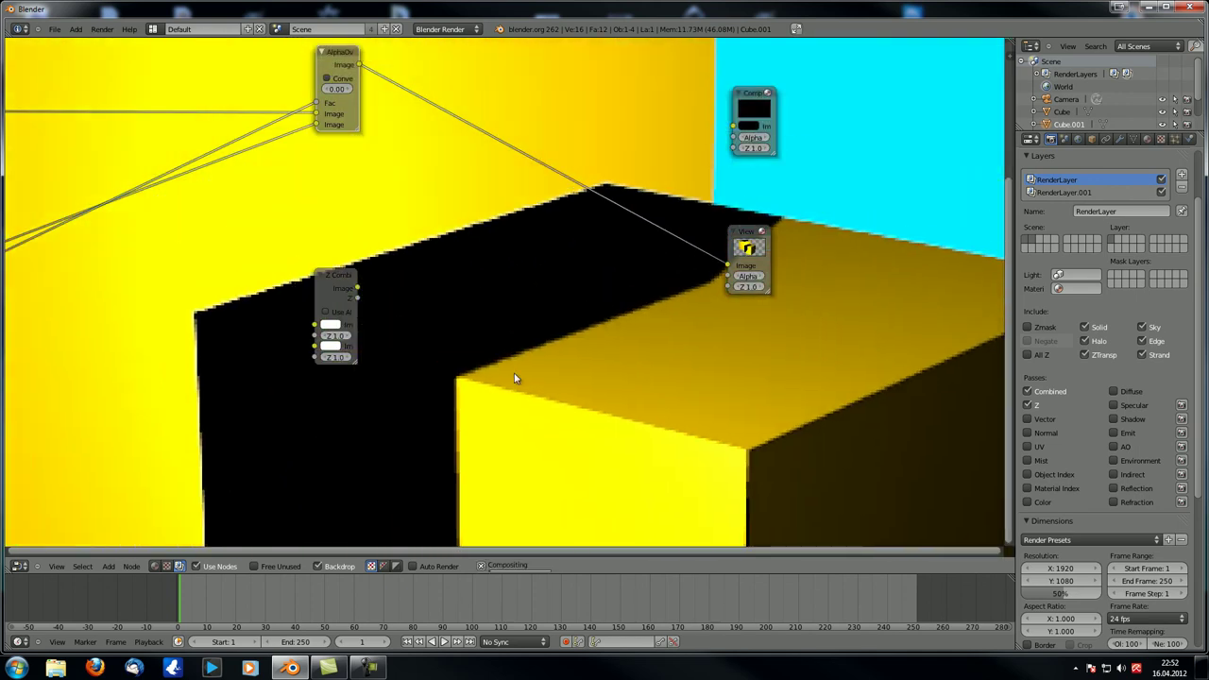
key(v)
key(v)
key(v)
key(v)
key(v)
key(v)
key(v)
key(v)
key(v)
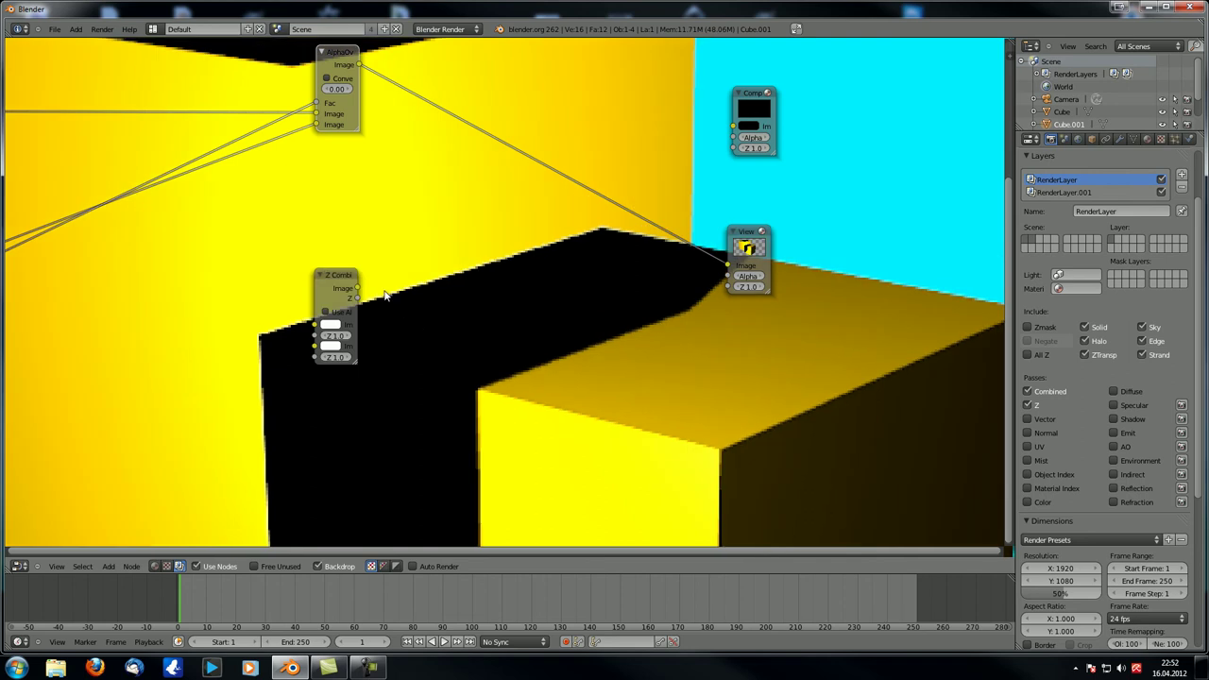
Disable Sky for RenderLayer.001, render the scene again and return to the node editor
middle_drag(473, 346, 627, 437)
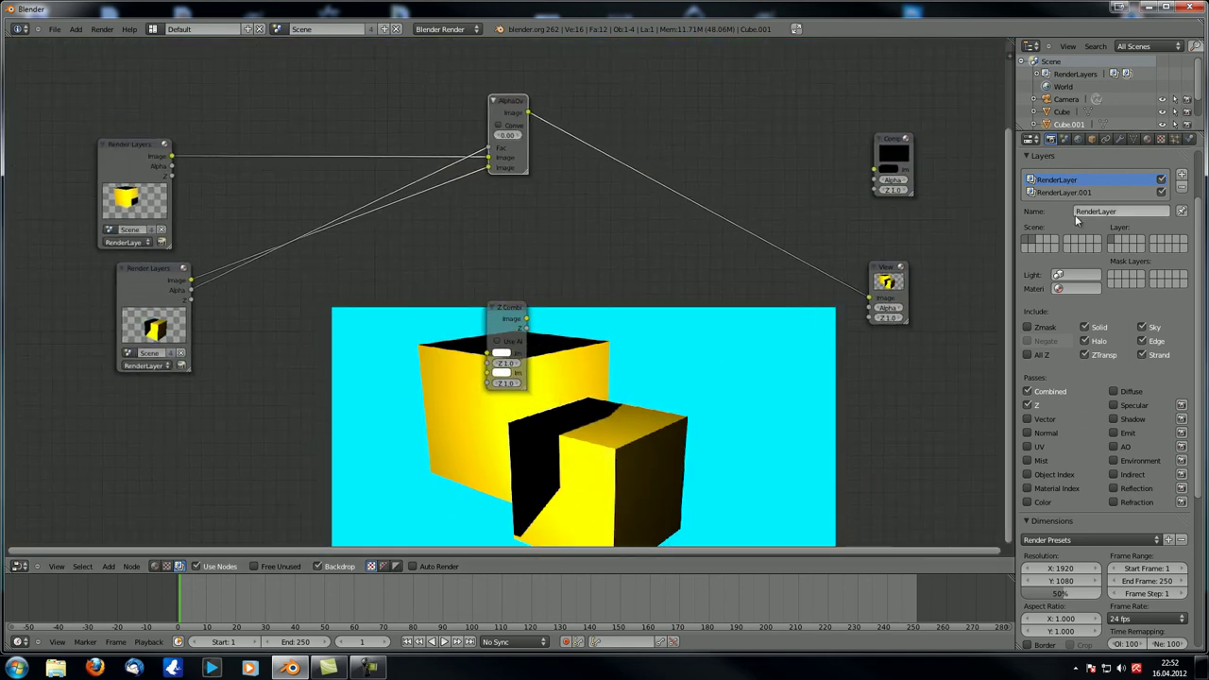
scroll(1077, 213, up, 2)
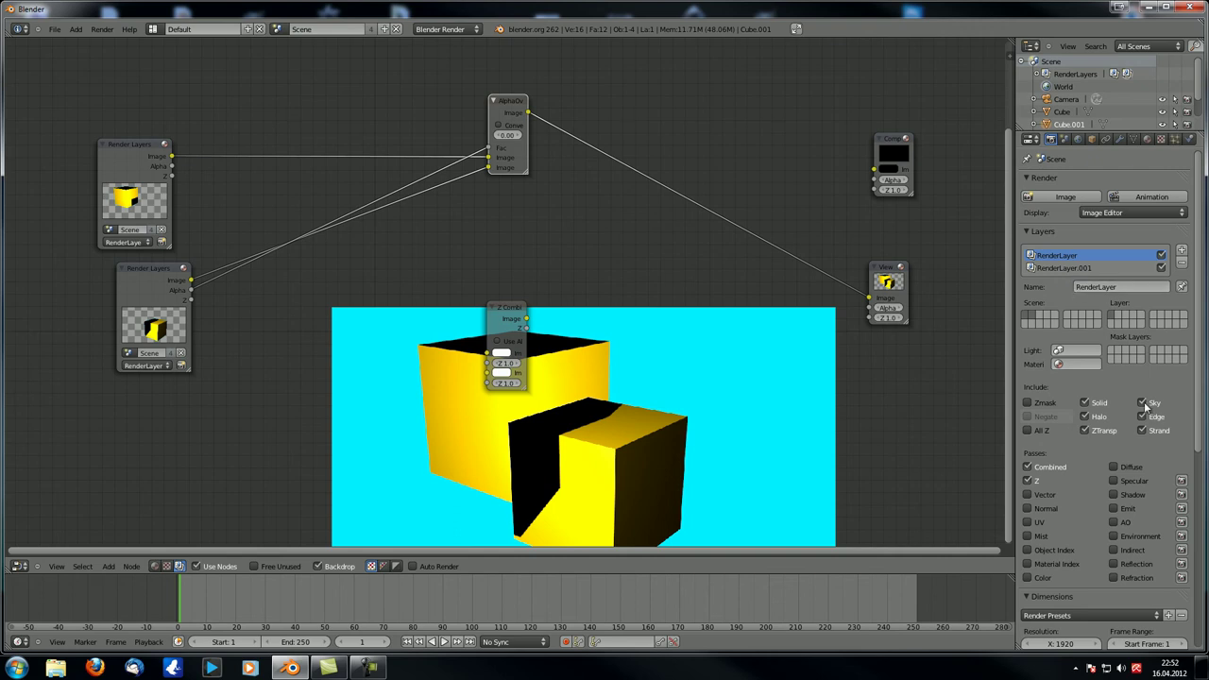
click(1096, 268)
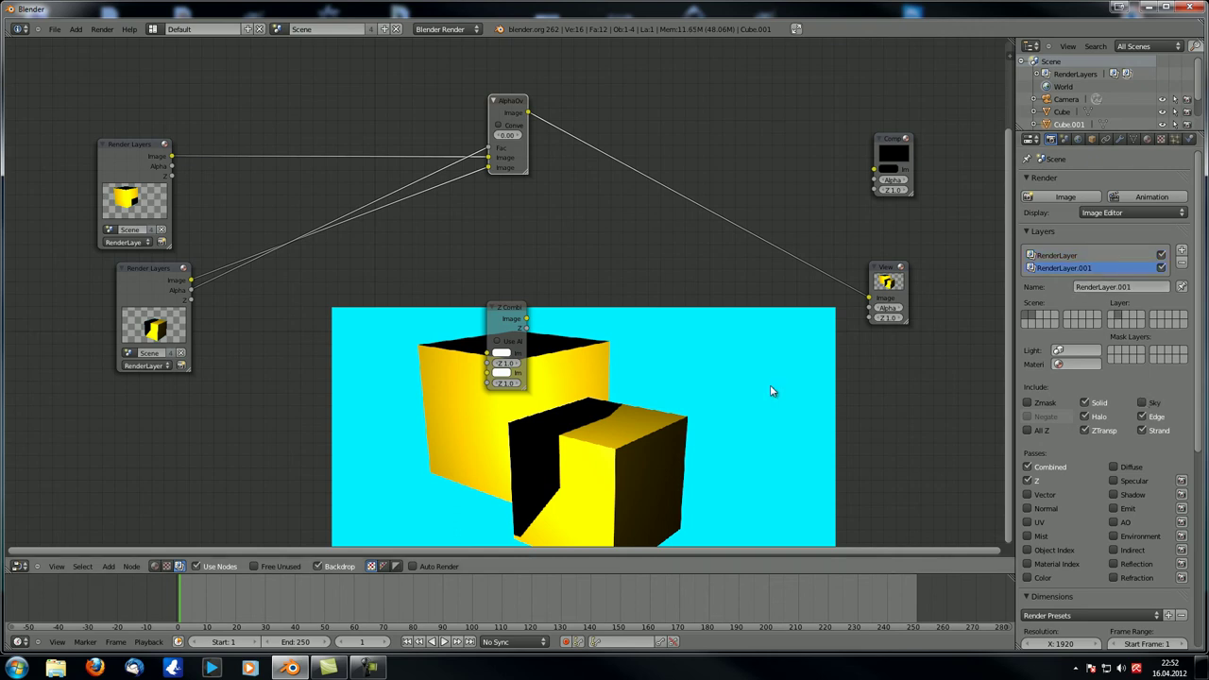
middle_drag(770, 385, 715, 356)
key(alt+v)
key(alt+v)
key(alt+v)
key(alt+v)
key(alt+v)
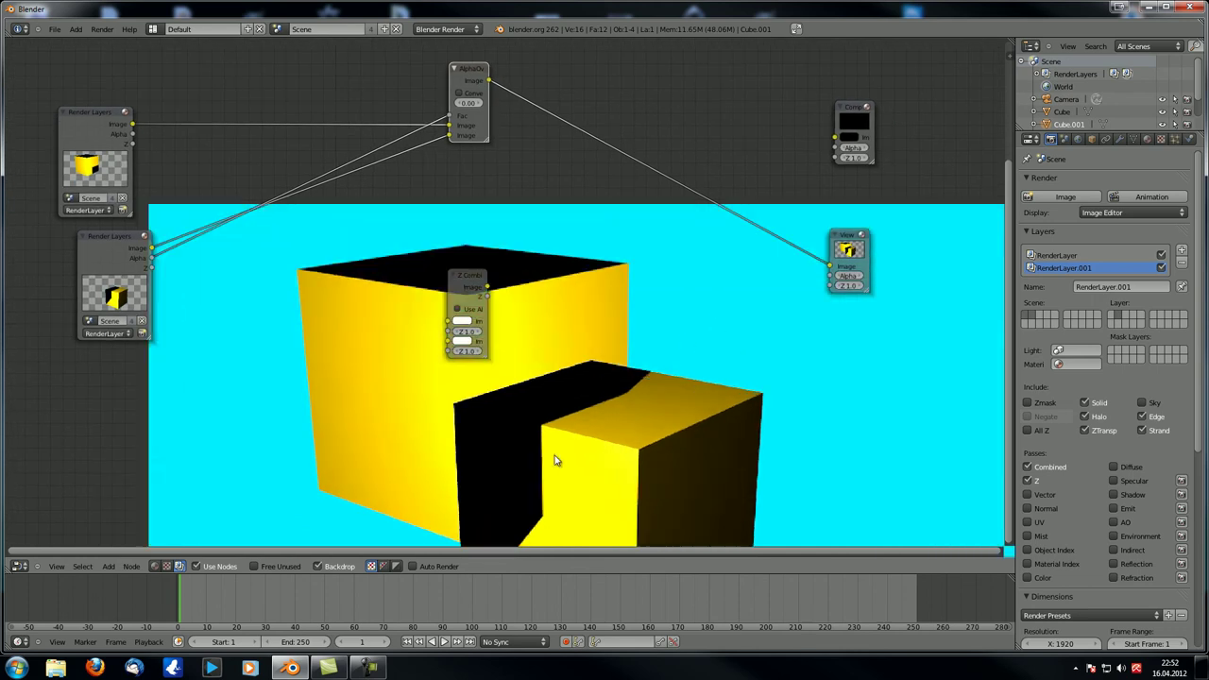
key(F12)
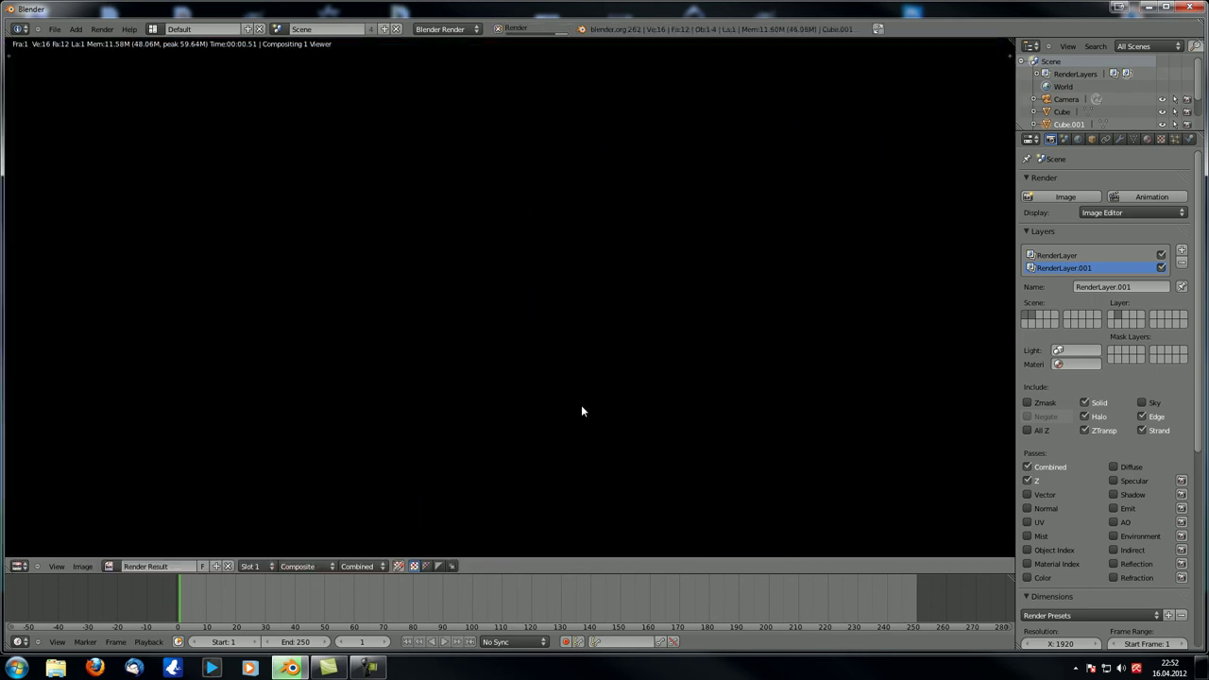
click(19, 567)
click(41, 434)
Examine the edges of both cubes in the re-rendered AlphaOver composite
alt+middle_drag(567, 338, 608, 309)
key(v)
key(v)
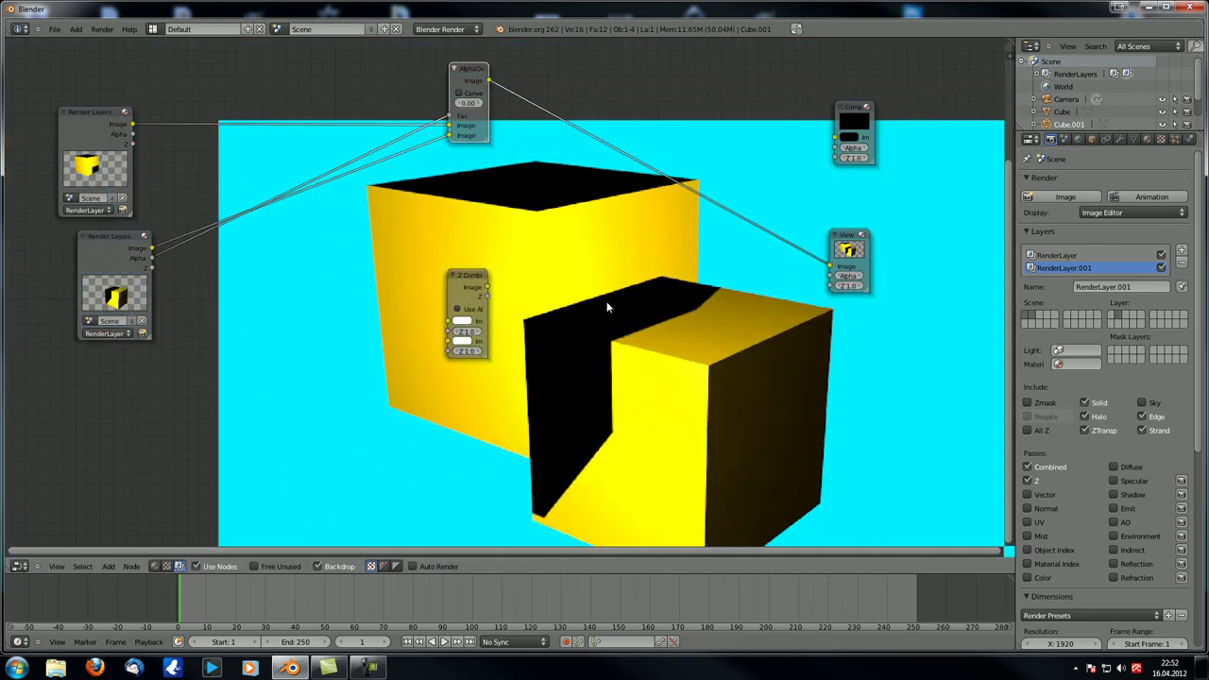
key(v)
key(v)
key(alt+v)
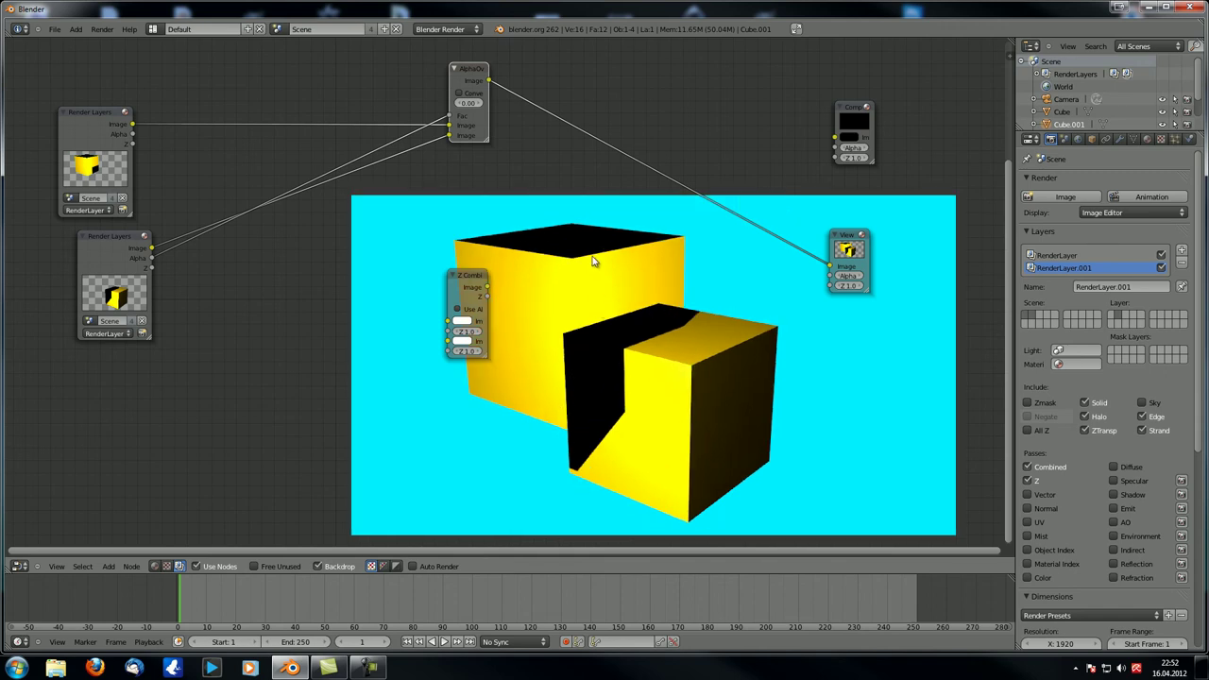
Try AlphaOver with swapped images, using each layer's alpha as factor, and restore the original connections
mouse_move(451, 136)
mouse_down()
mouse_move(432, 141)
mouse_move(450, 127)
mouse_up()
drag(134, 135, 449, 116)
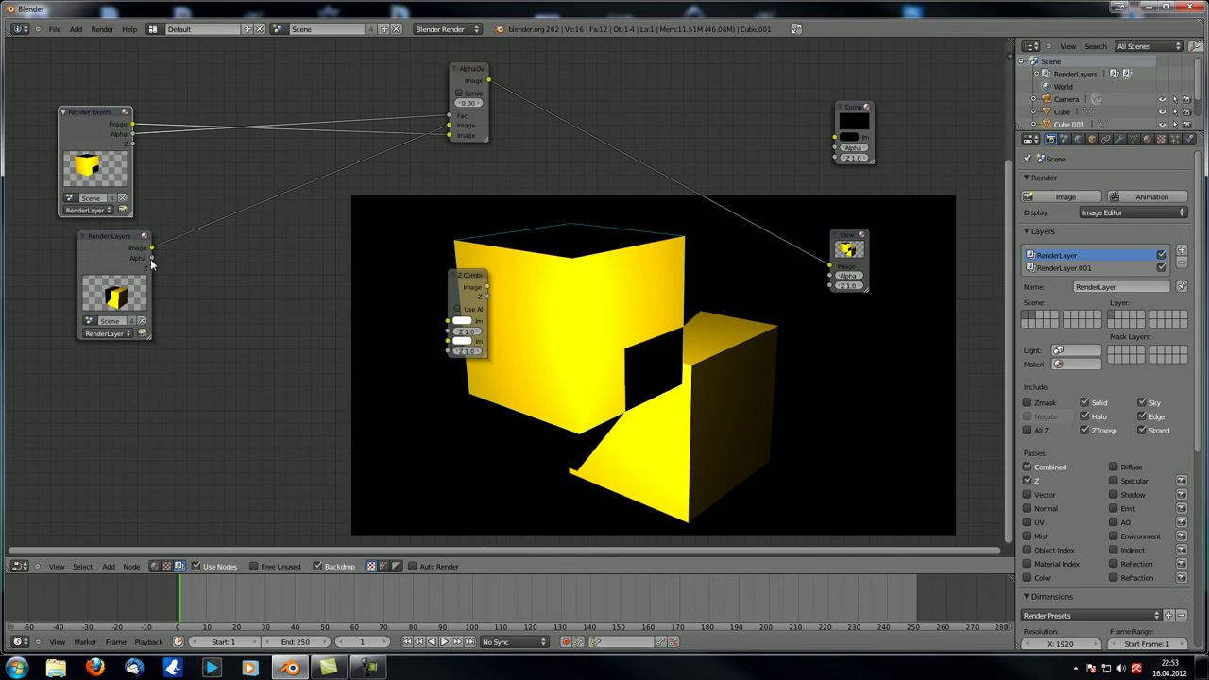
drag(151, 258, 449, 115)
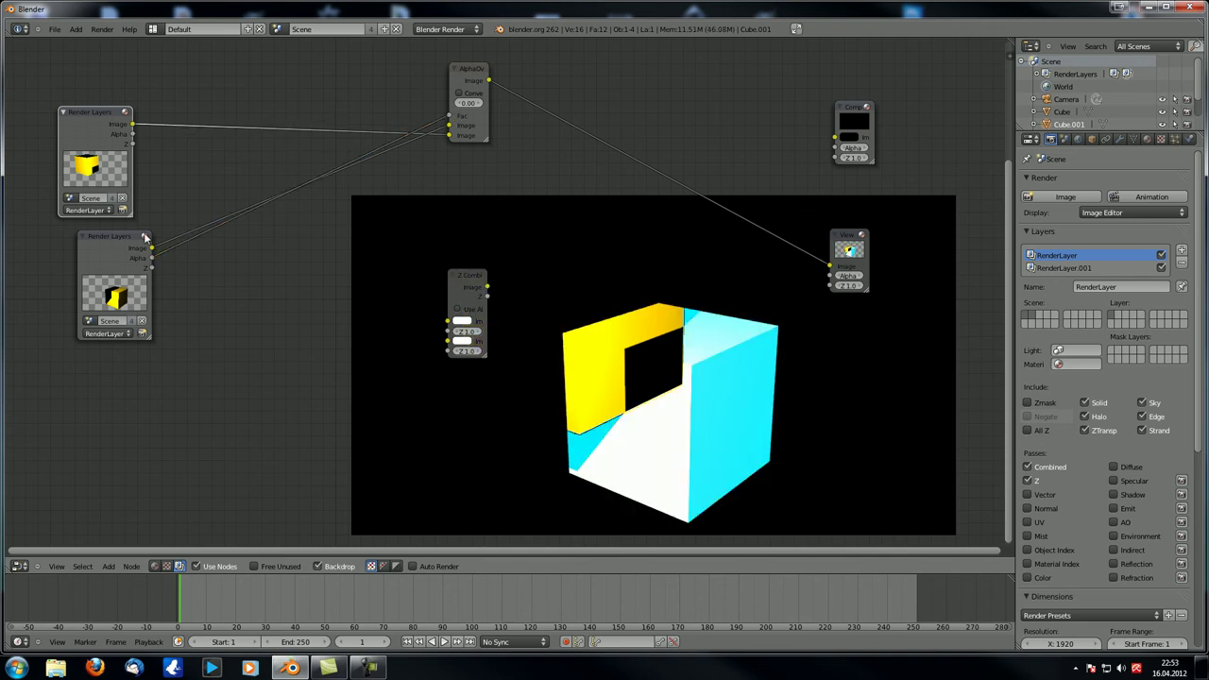
drag(151, 247, 450, 124)
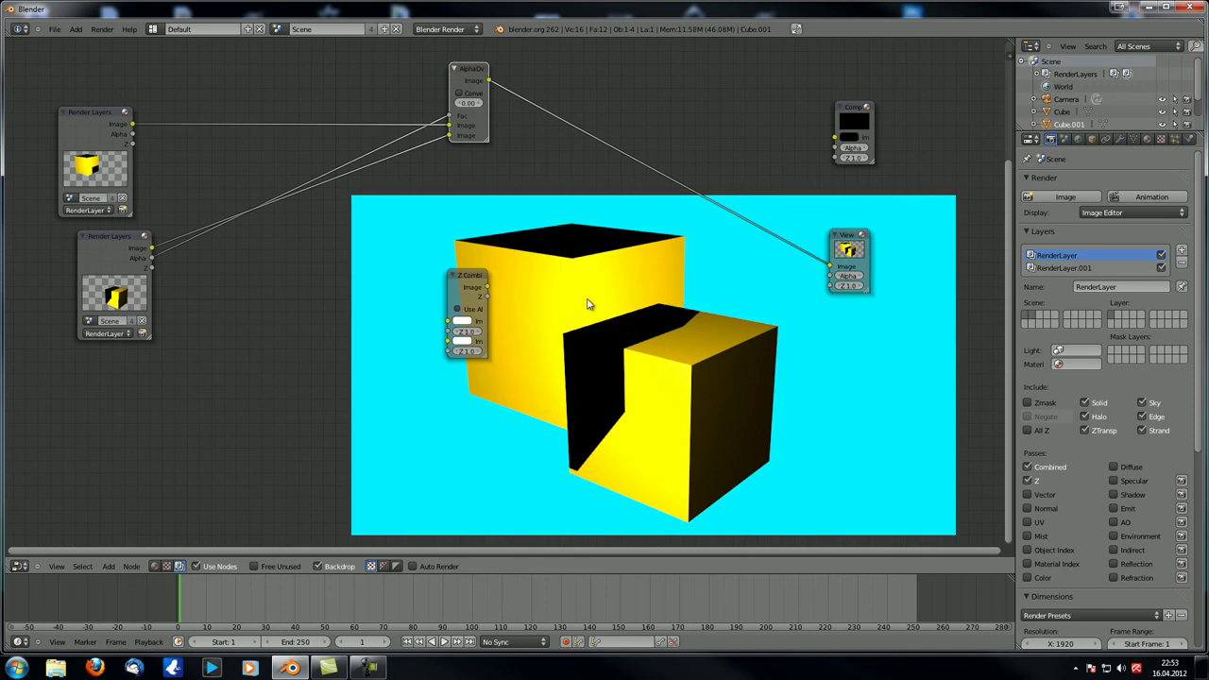
Connect the image and Z outputs of both render layers to Z Combine and show its image in the viewer
drag(132, 125, 449, 323)
drag(137, 143, 449, 330)
drag(151, 268, 450, 350)
drag(151, 248, 450, 341)
ctrl+shift+click(461, 280)
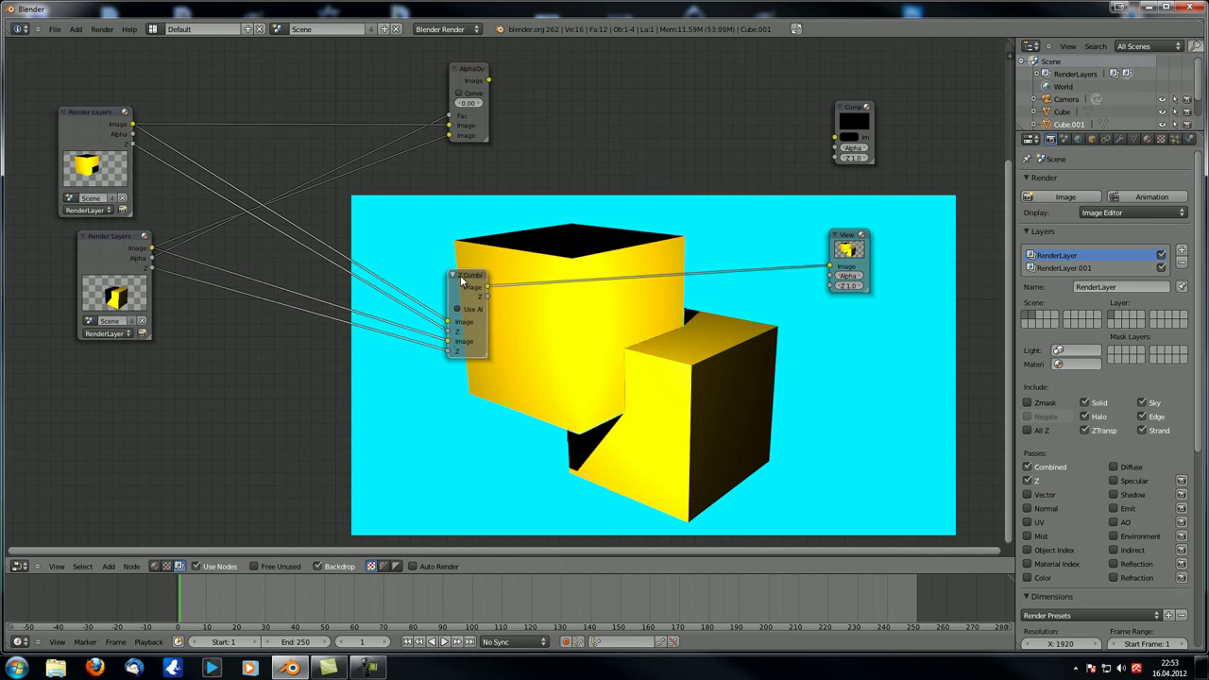
Try Use Alpha on the Z Combine node and switch it back off
click(462, 310)
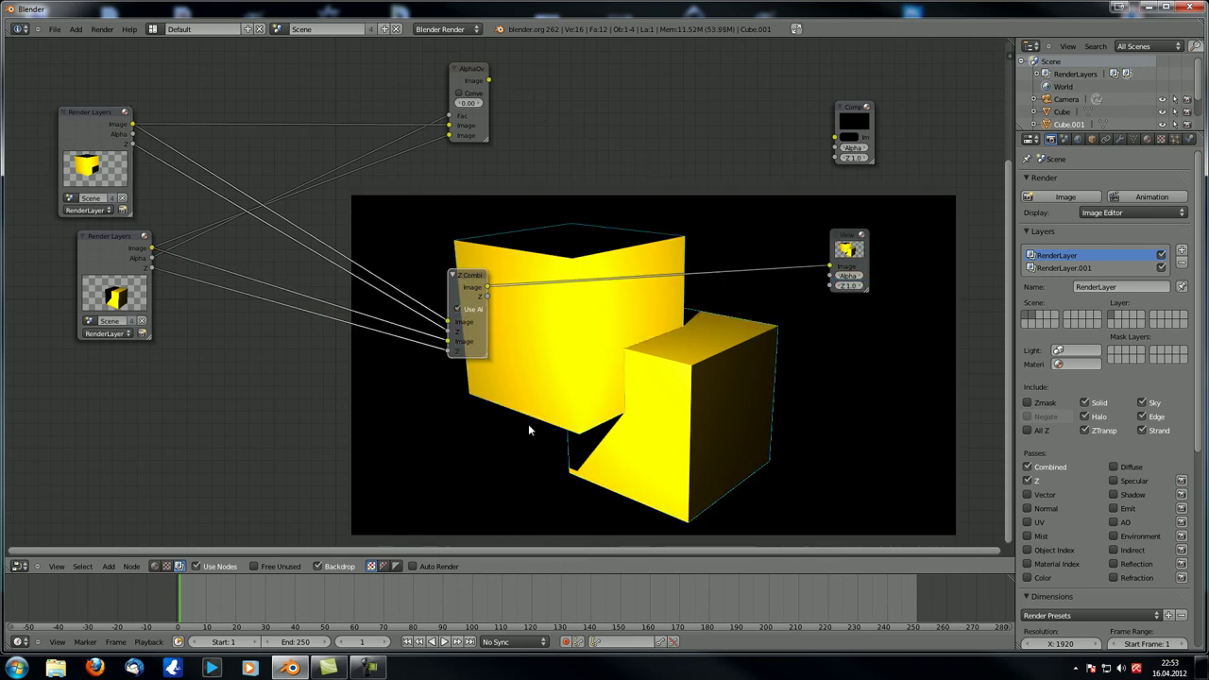
scroll(559, 410, up, 1)
middle_drag(565, 412, 542, 374)
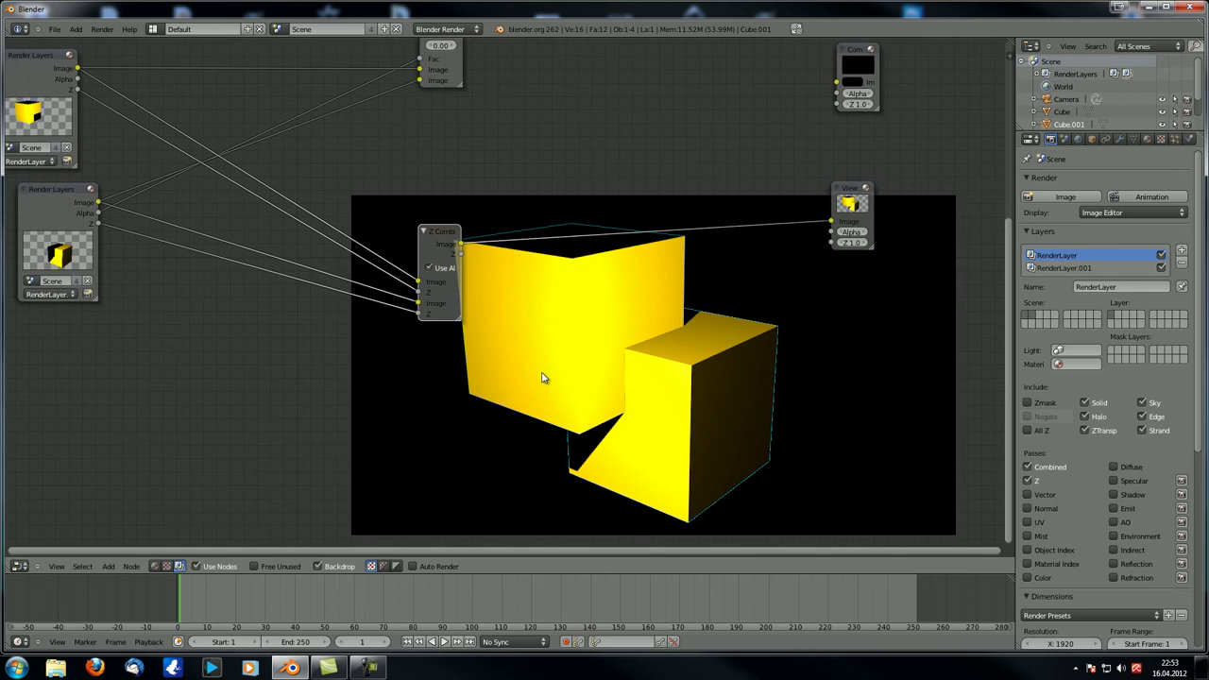
click(429, 269)
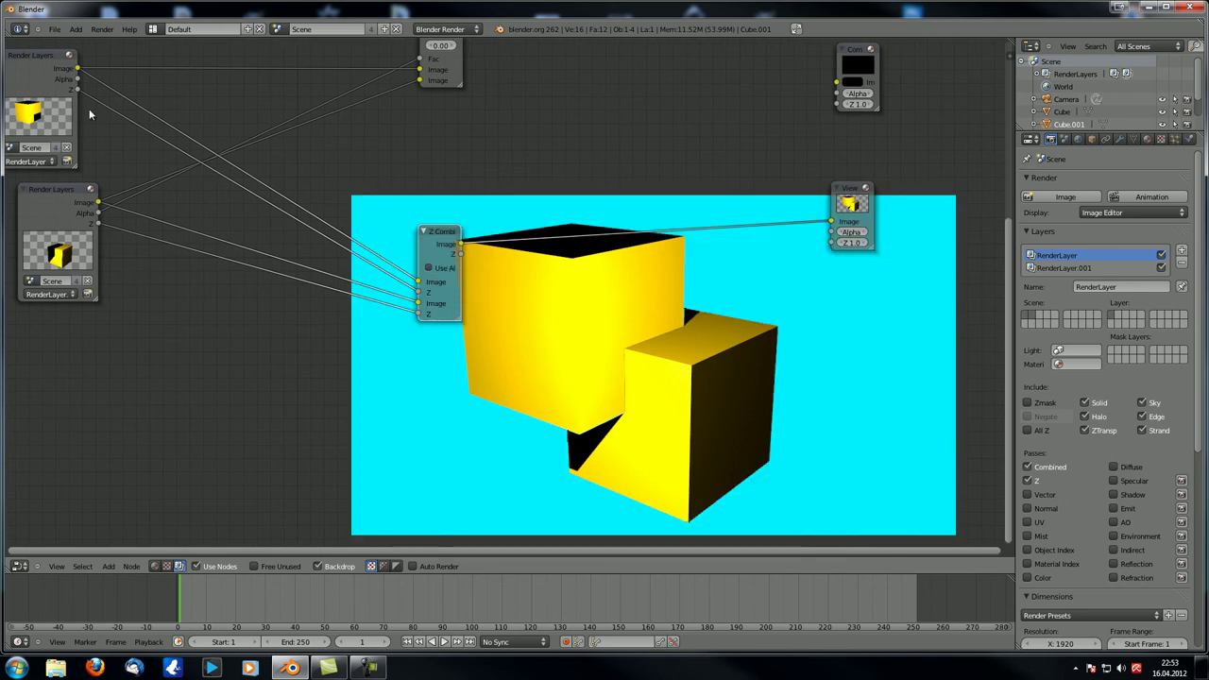
Swap the two layers' image and Z connections on Z Combine and enable Use Alpha
drag(418, 312, 418, 292)
mouse_move(419, 303)
mouse_down()
mouse_move(419, 281)
mouse_move(419, 303)
mouse_up()
click(428, 267)
Examine the cube edges in the Z Combine composite up close, switching Use Alpha off and on for comparison
key(alt+v)
key(alt+v)
key(alt+v)
key(alt+v)
key(alt+v)
key(alt+v)
key(alt+v)
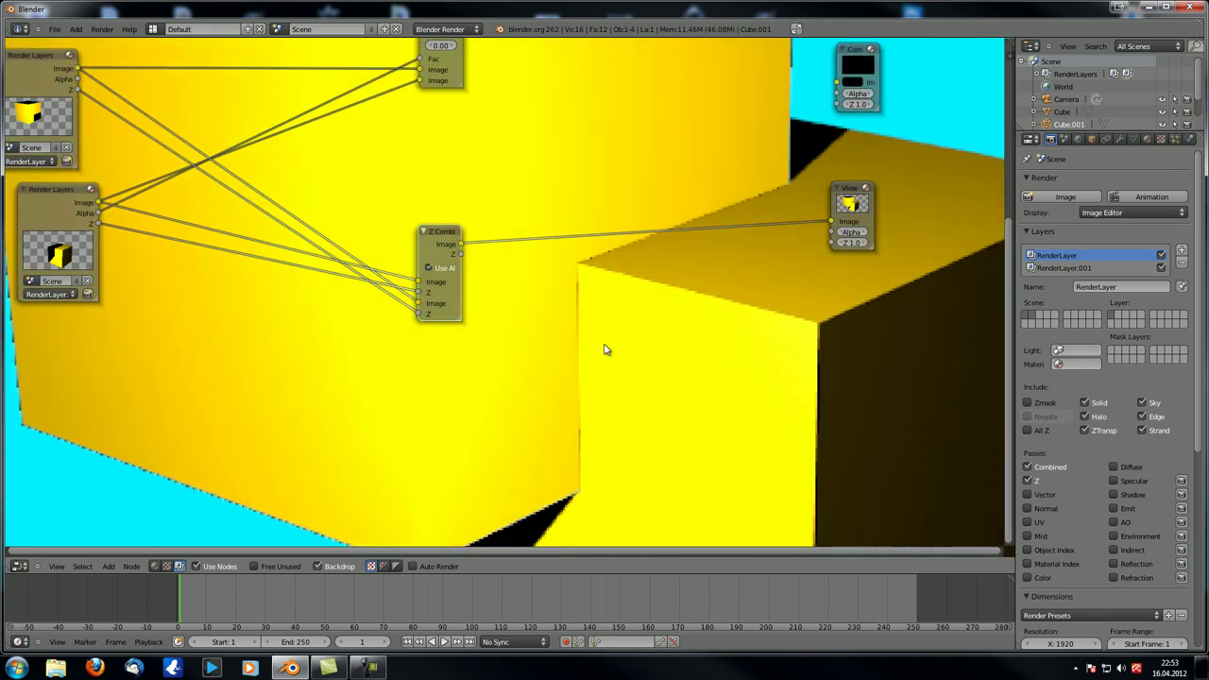
alt+middle_drag(604, 350, 770, 196)
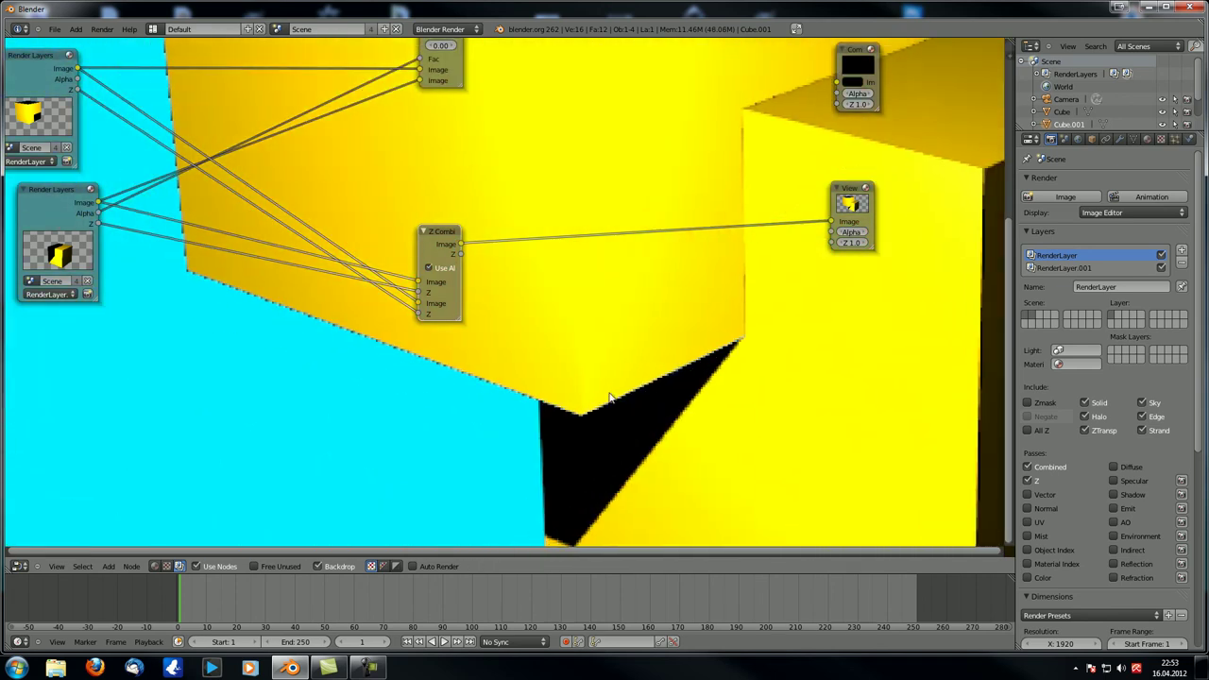
click(436, 268)
click(431, 268)
click(431, 268)
click(433, 268)
alt+middle_drag(616, 308, 676, 336)
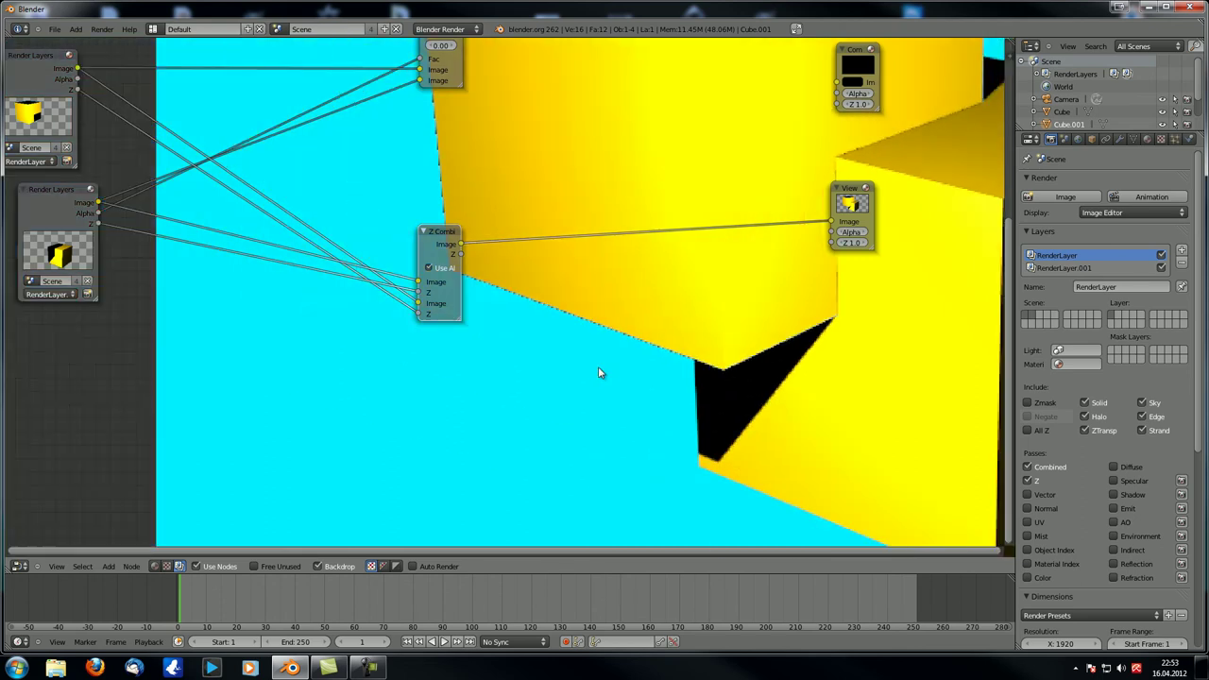
key(v)
key(v)
key(v)
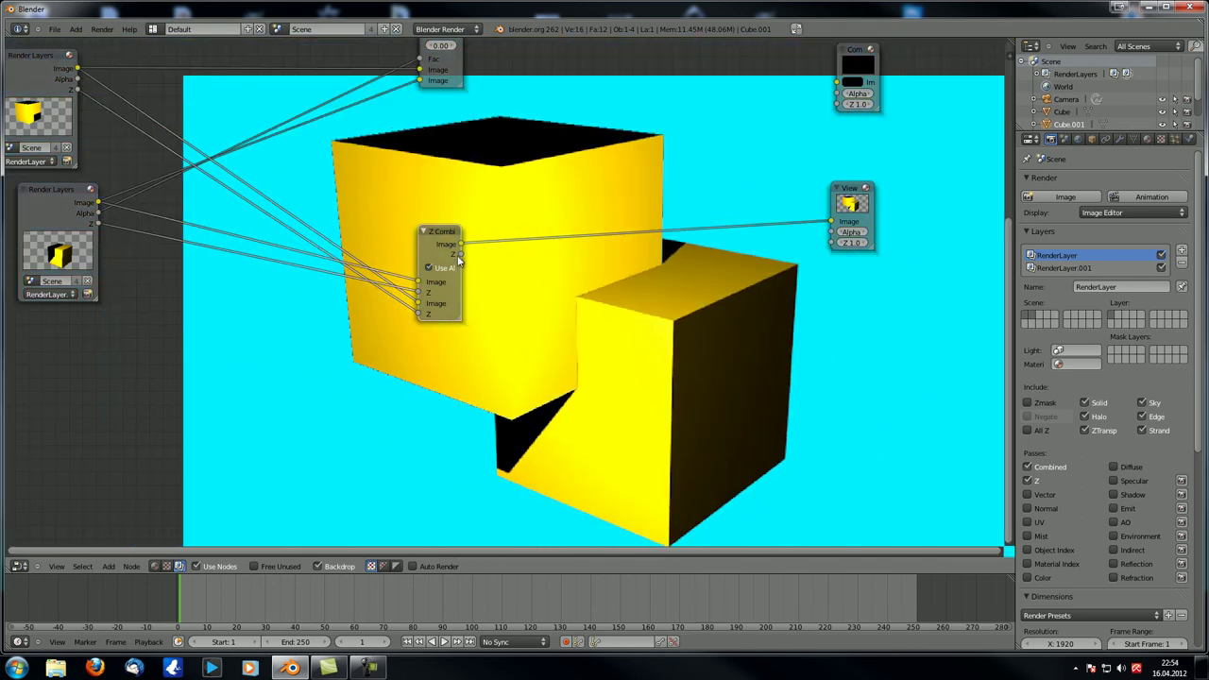
Enable Full Sample anti-aliasing, render the scene and return to the node editor
scroll(1056, 540, down, 8)
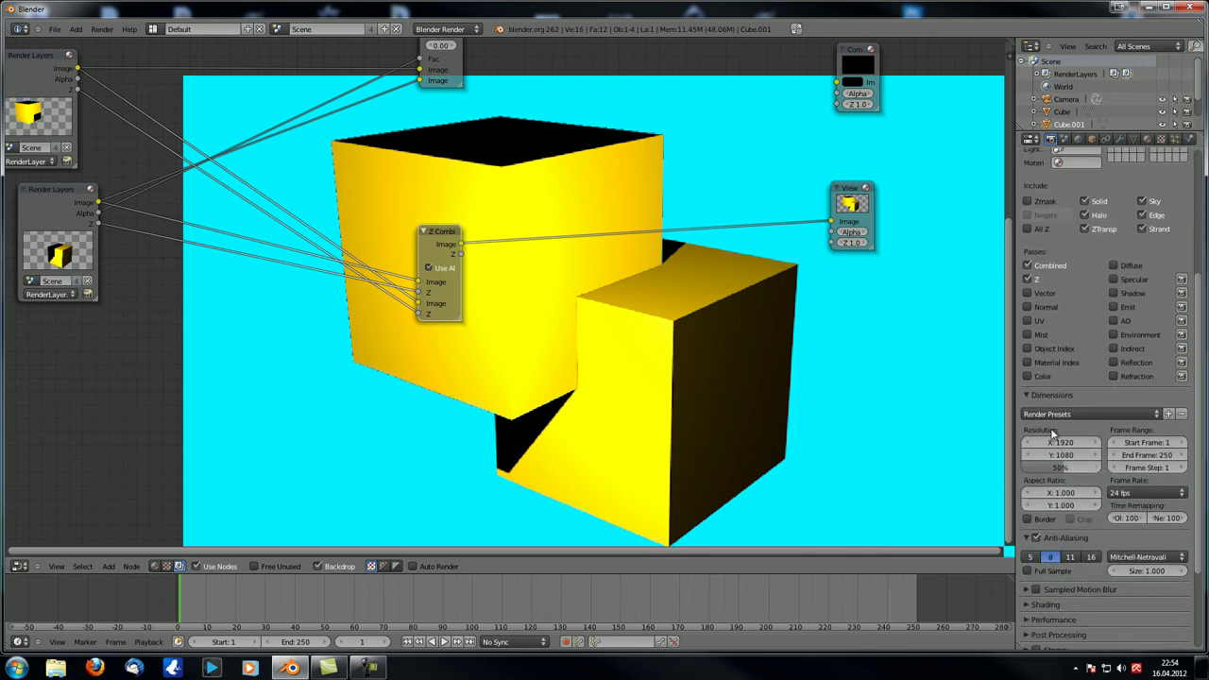
scroll(1056, 541, down, 1)
click(1047, 450)
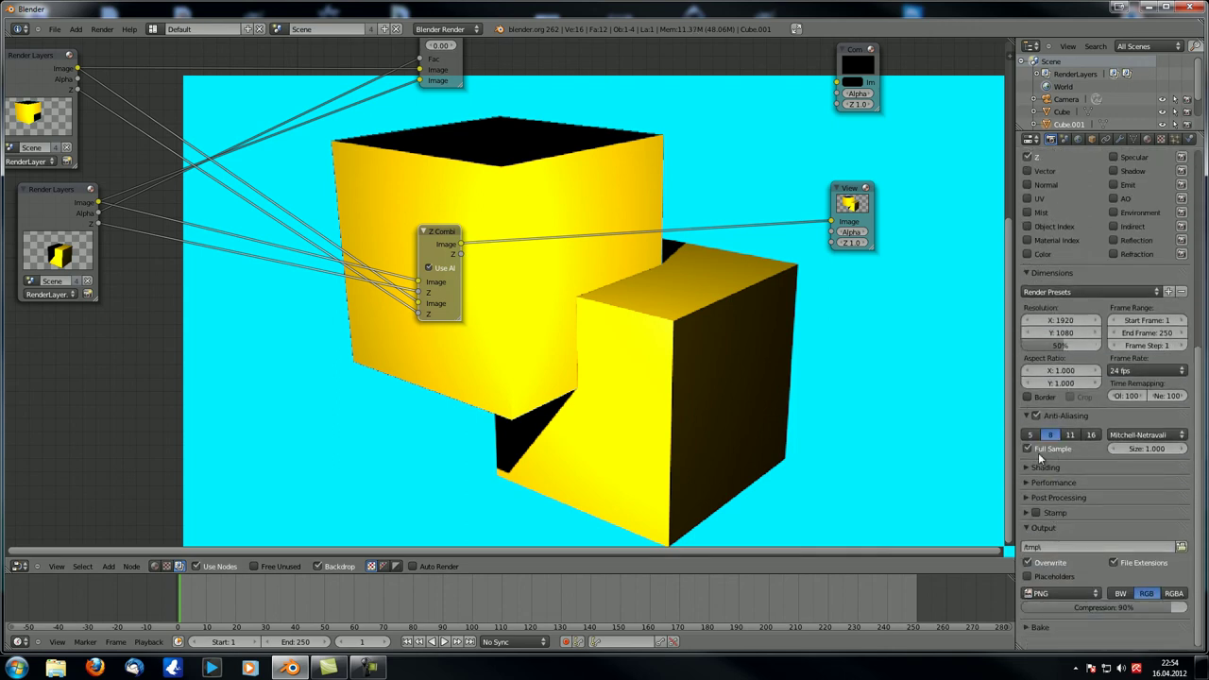
mouse_move(478, 373)
middle_down()
mouse_move(488, 362)
mouse_move(461, 359)
middle_up()
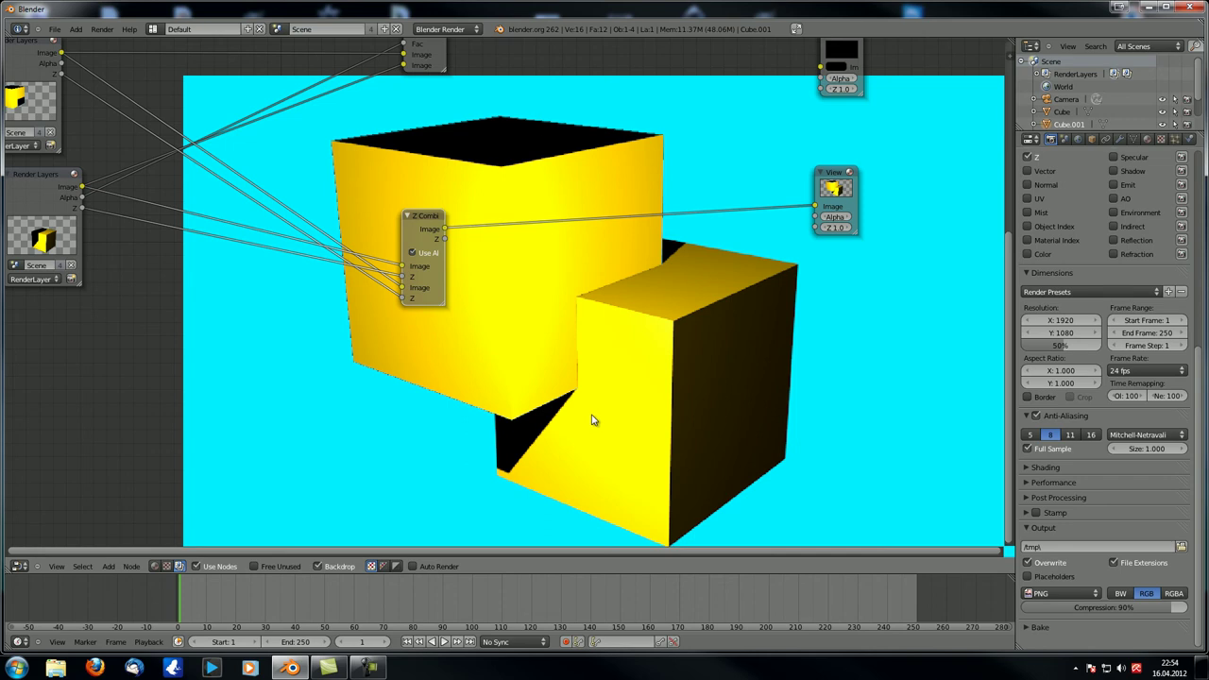
key(F12)
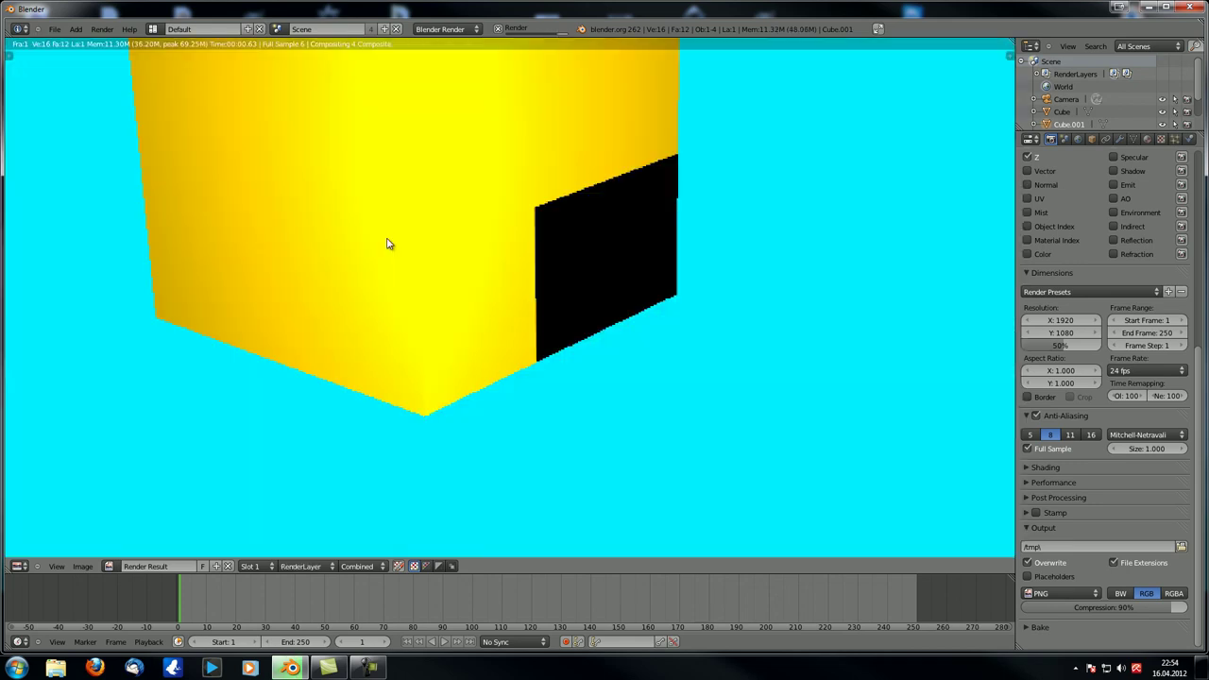
key(Escape)
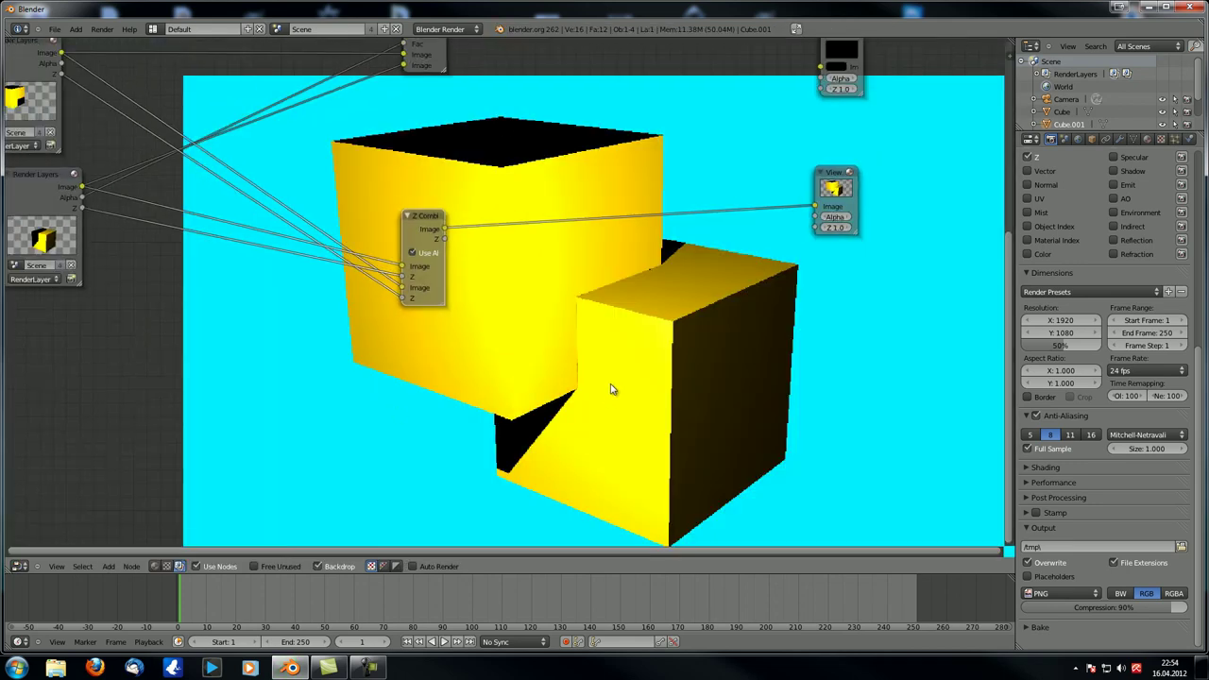
Connect Z Combine's image output to the Composite node and show that image in the viewer
ctrl+shift+click(420, 227)
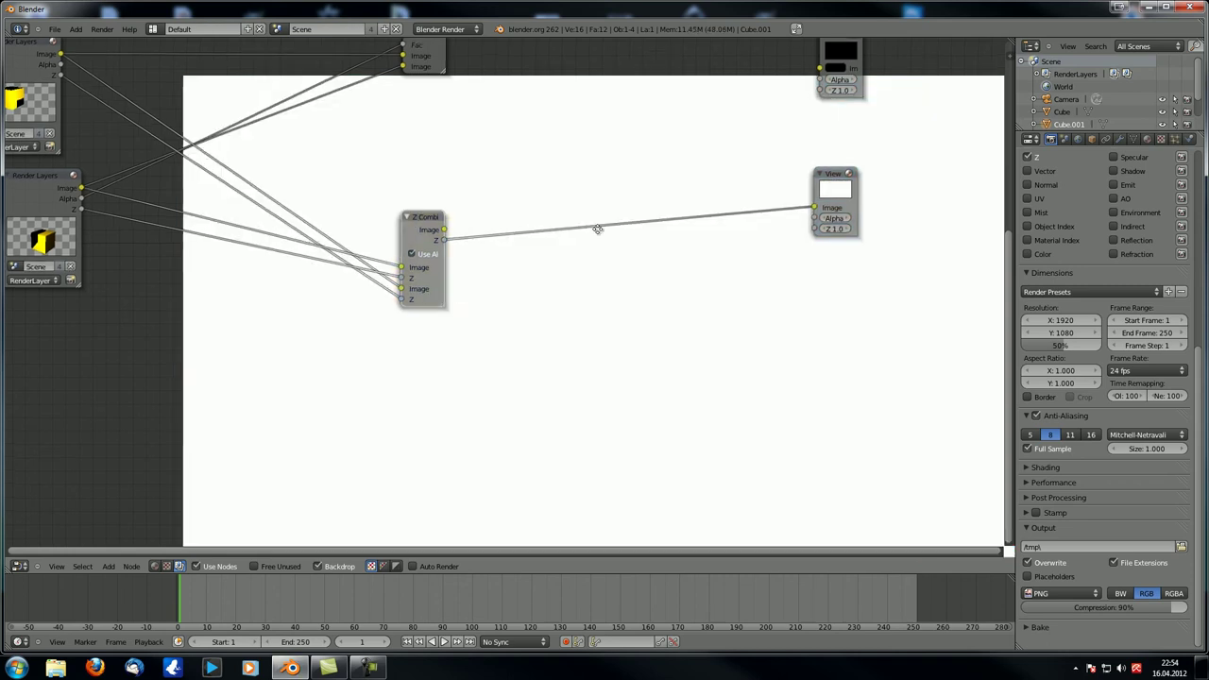
middle_drag(597, 228, 553, 330)
drag(401, 333, 775, 172)
ctrl+shift+click(382, 329)
middle_drag(559, 377, 555, 369)
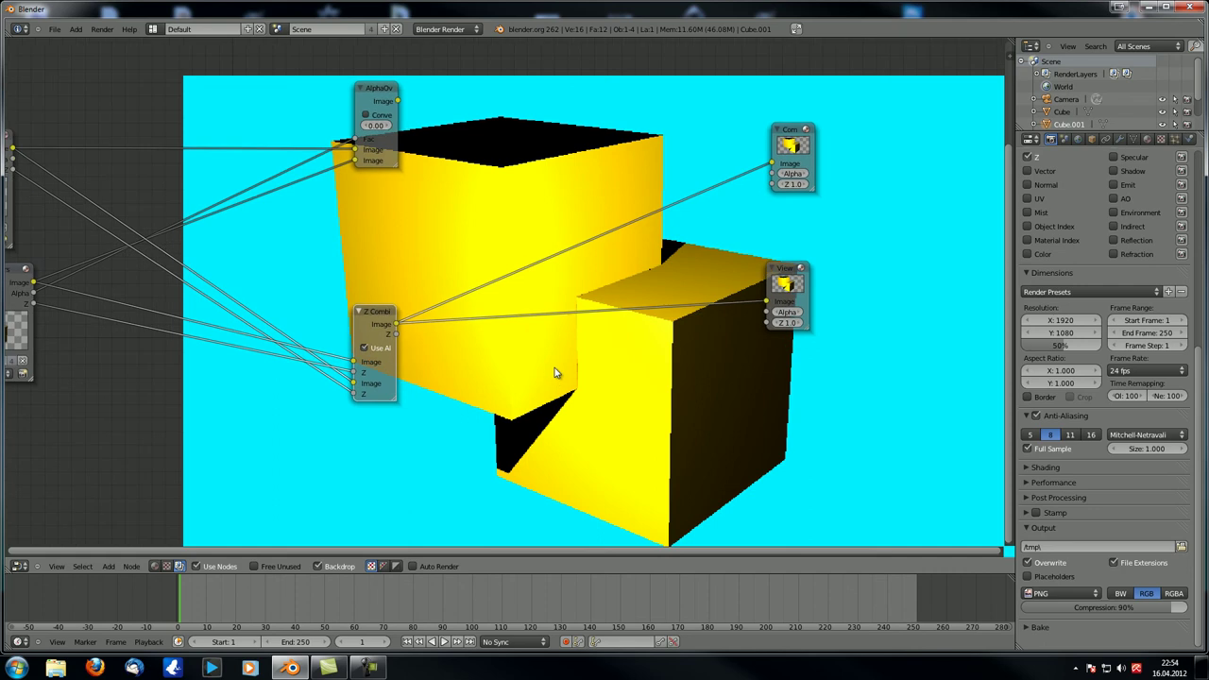
Render the scene through the Composite output and view the whole rendered image to check the cube edges
key(F12)
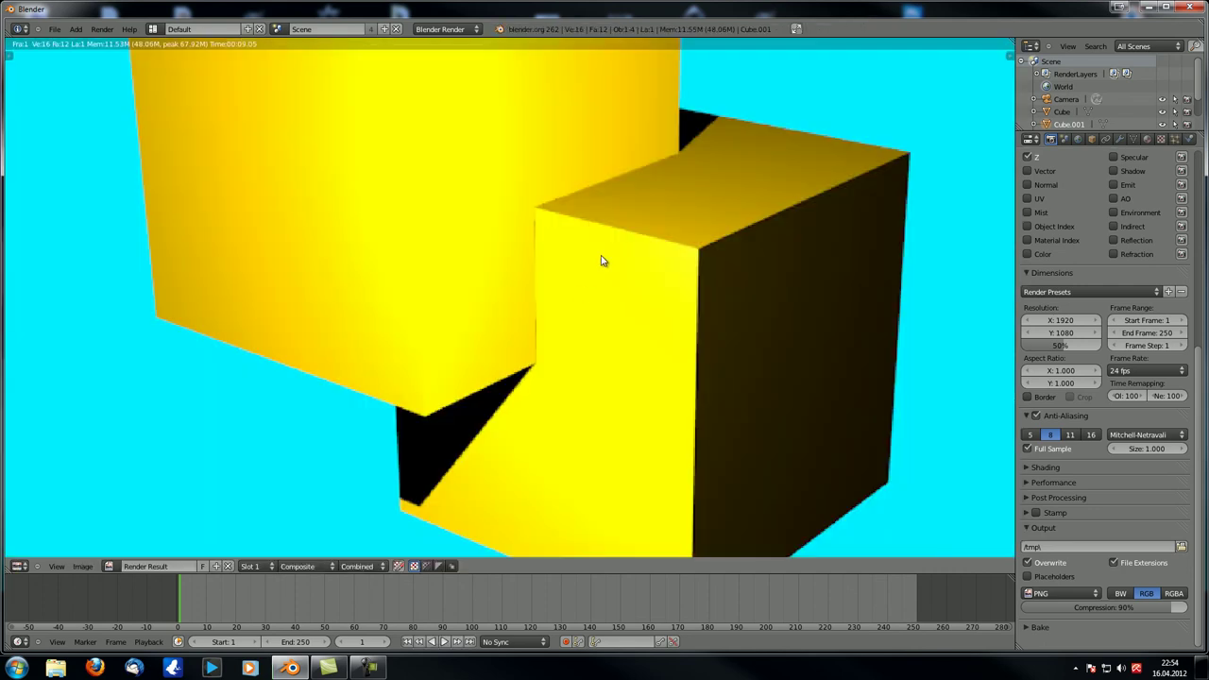
click(19, 566)
scroll(424, 440, down, 3)
scroll(431, 427, up, 1)
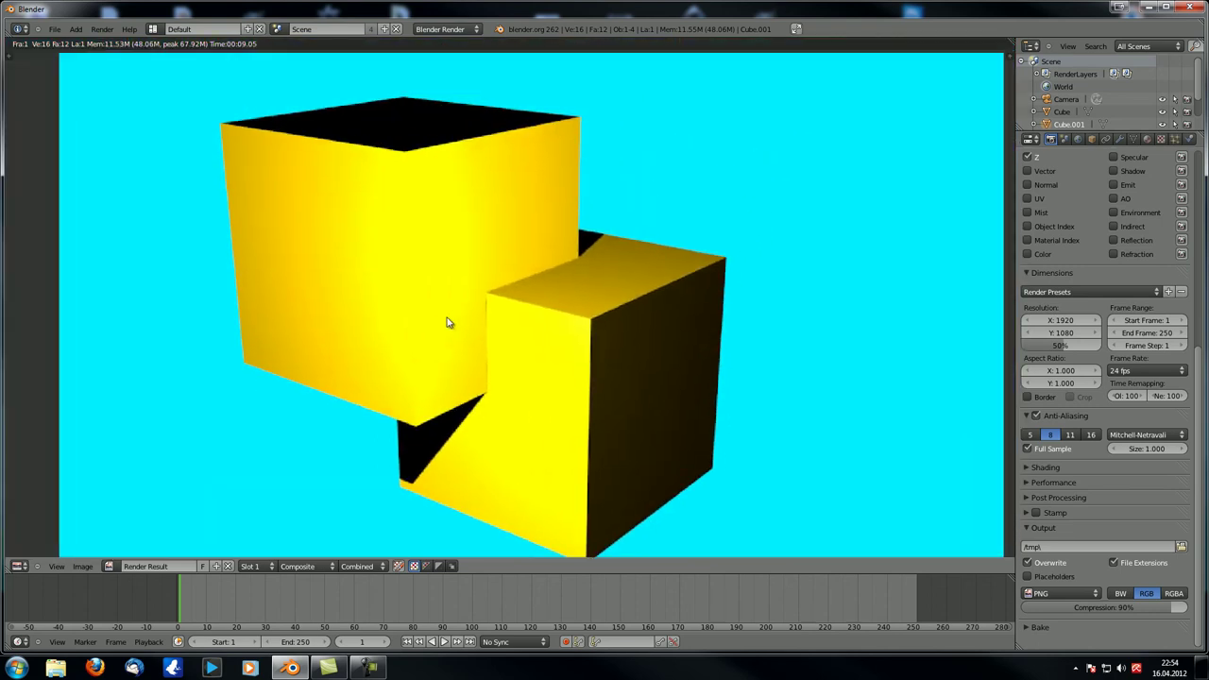
scroll(513, 314, down, 1)
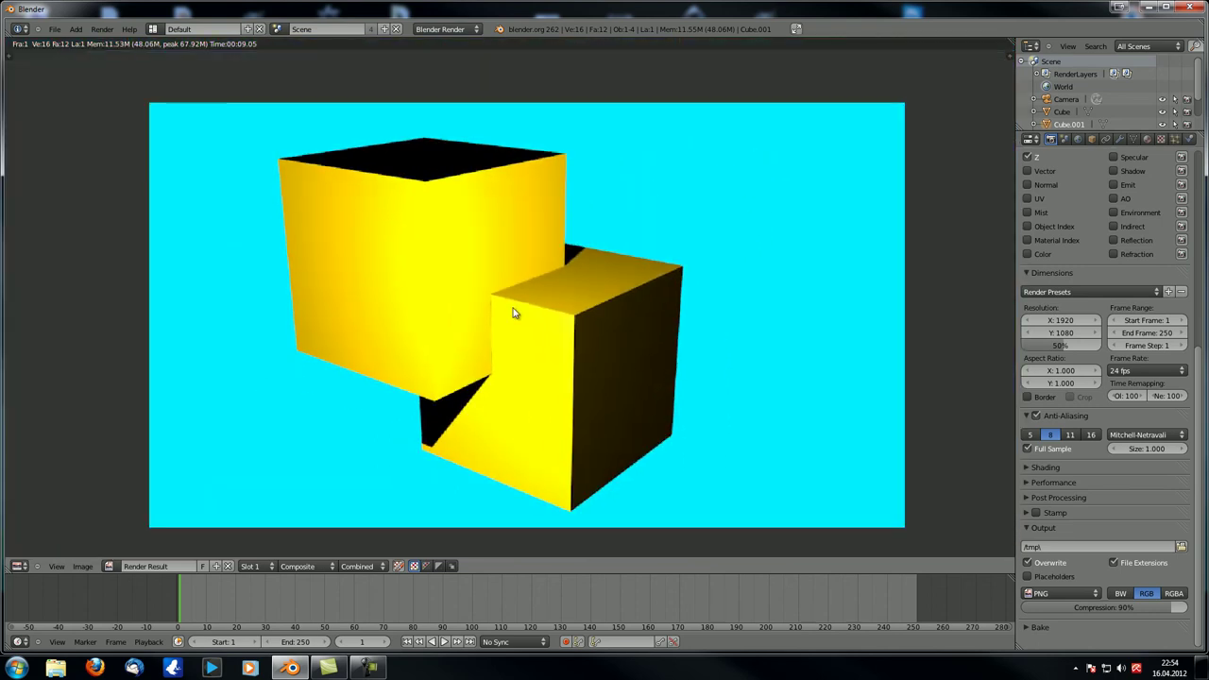
In the node editor, move Z Combine aside, cut its links to the output nodes and show the AlphaOver image in the viewer
click(21, 566)
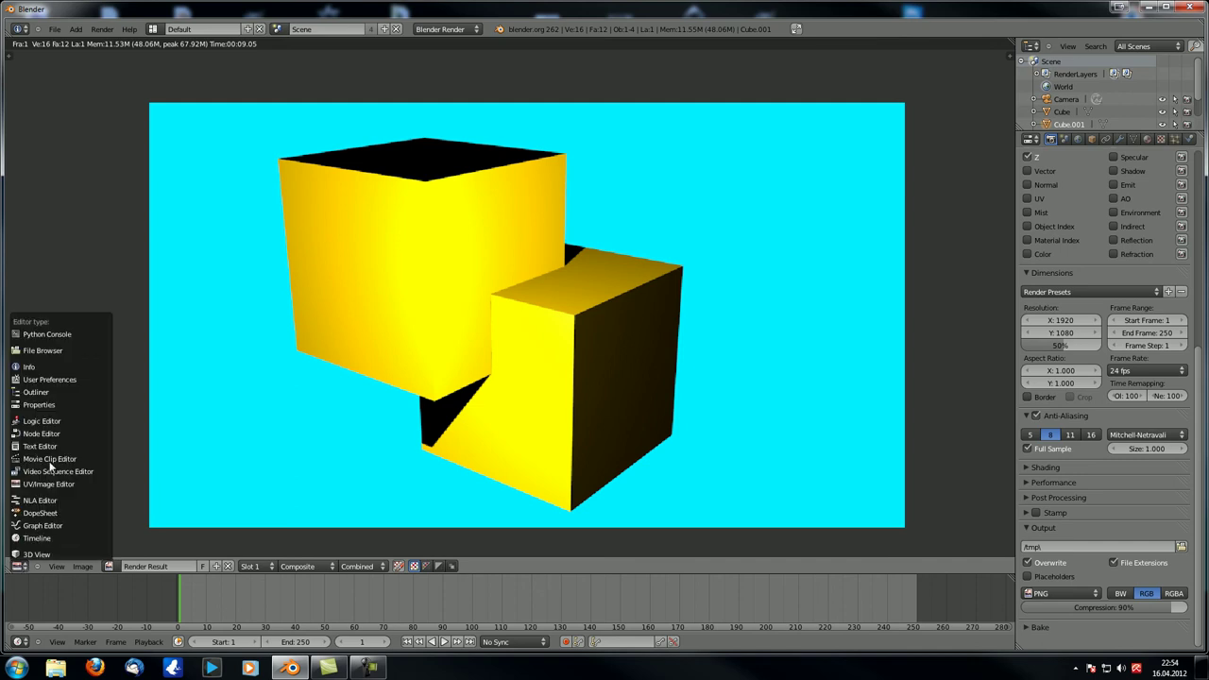
click(42, 434)
middle_drag(546, 285, 622, 282)
drag(539, 289, 14, 222)
ctrl+drag(630, 117, 638, 496)
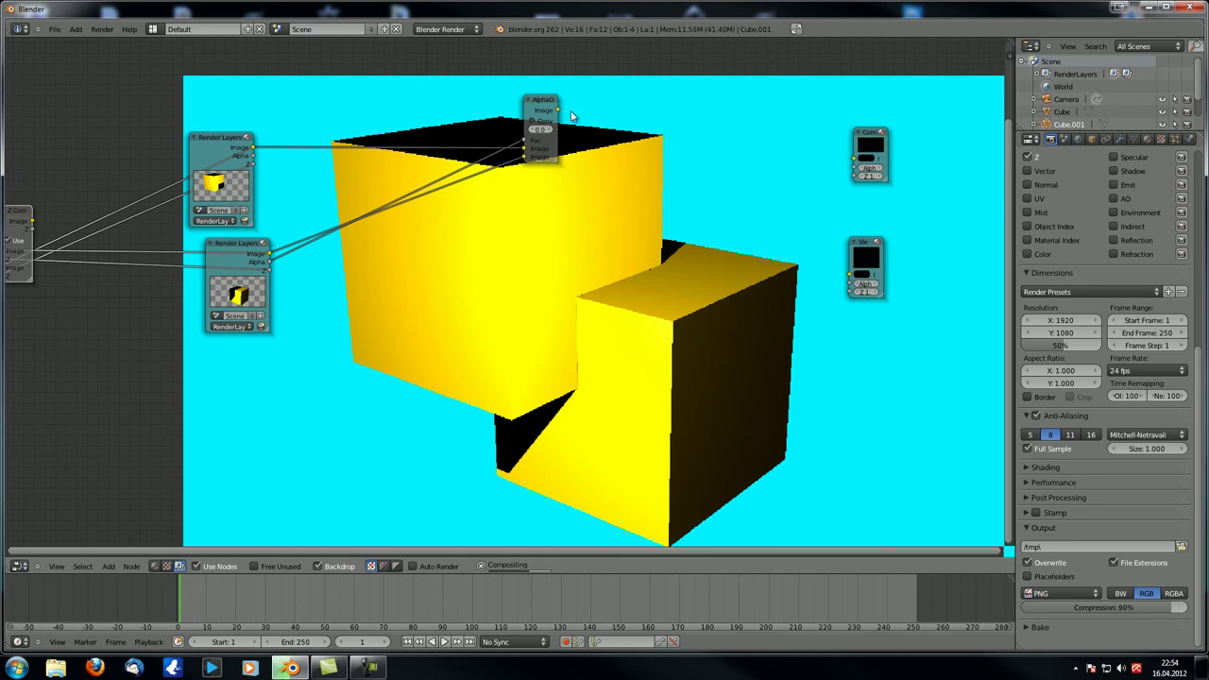
ctrl+shift+click(541, 102)
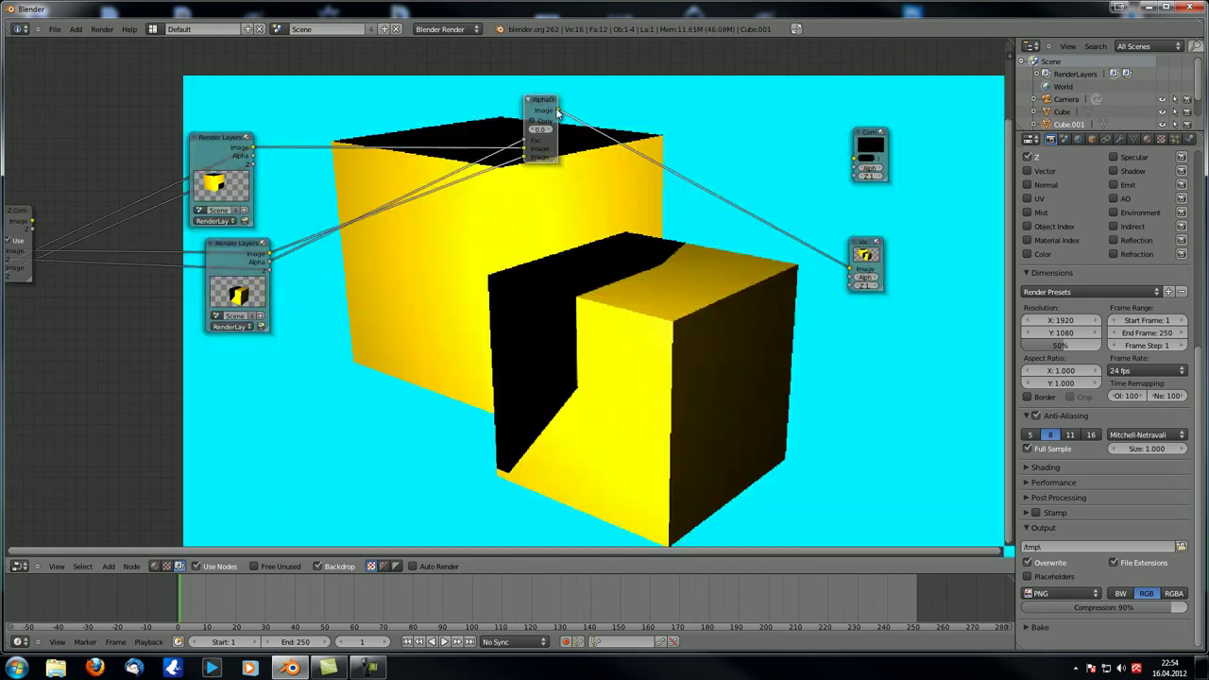
Disable Full Sample anti-aliasing, render the scene and return to the node editor
click(1046, 452)
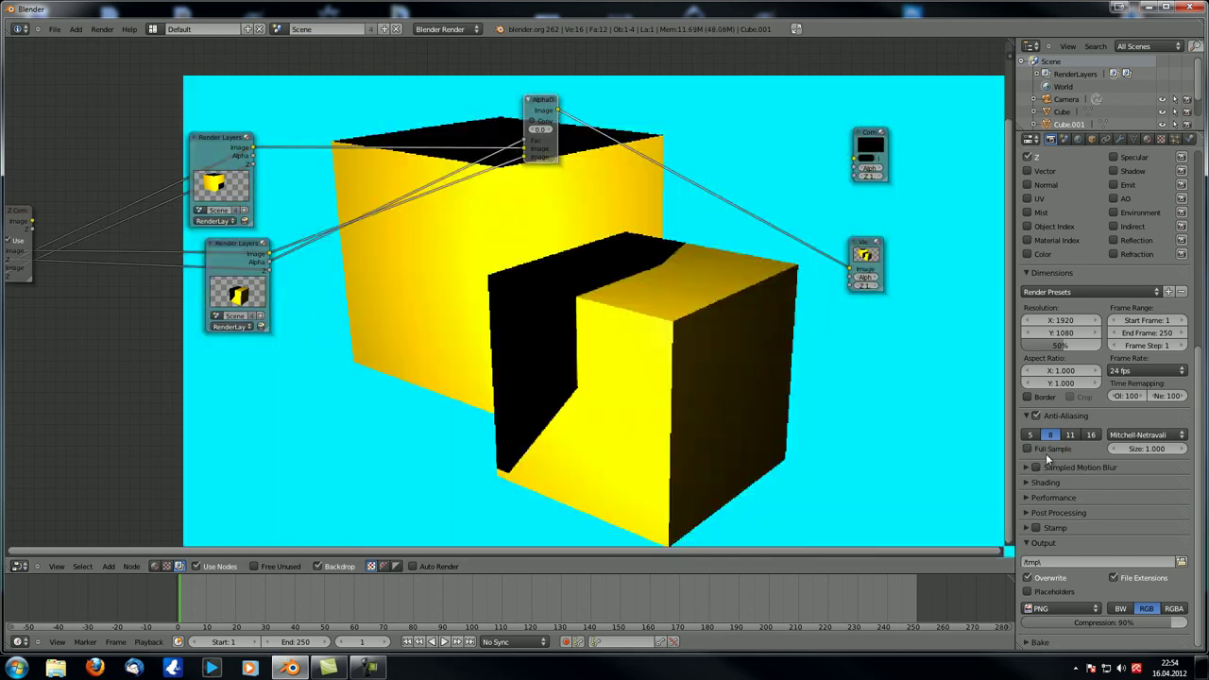
key(F12)
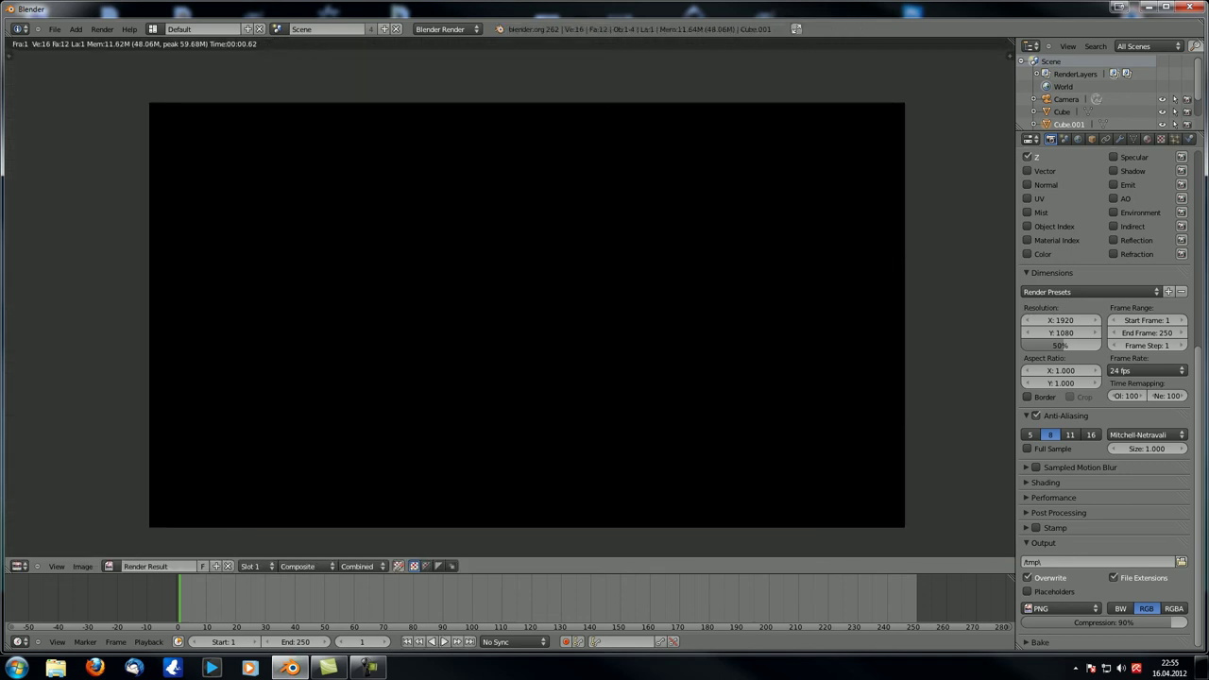
click(16, 567)
click(53, 435)
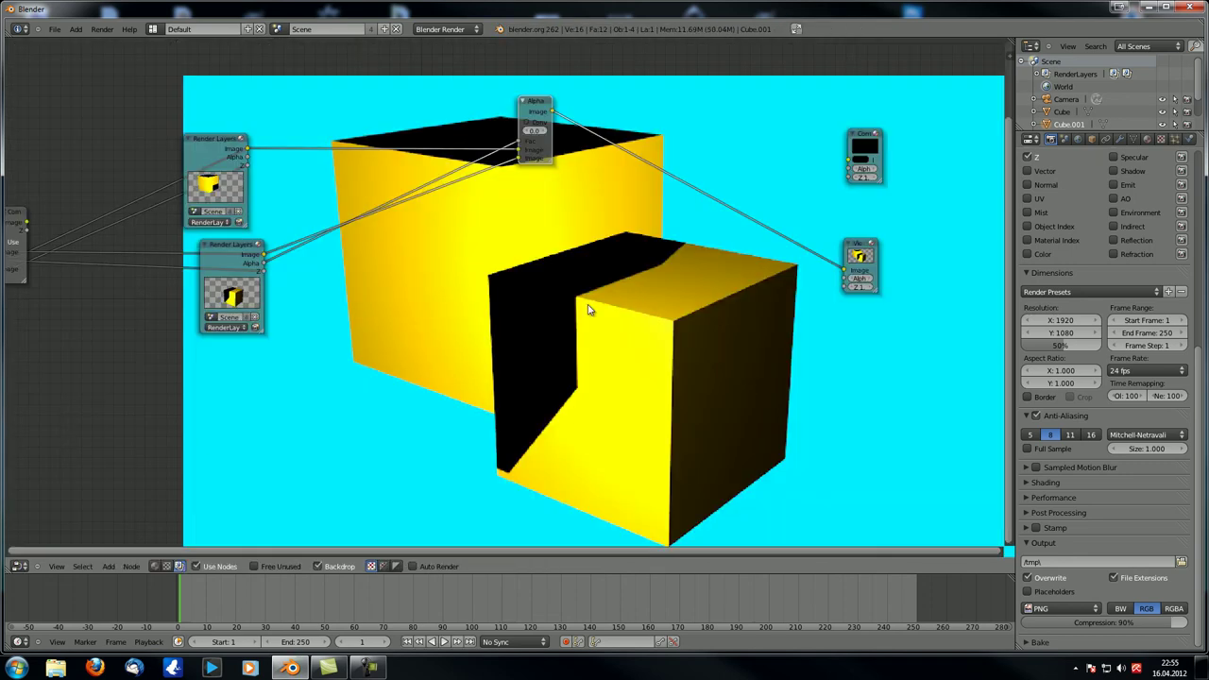
Connect AlphaOver's image output to the Composite node and enable Convert Premul on AlphaOver
drag(555, 114, 850, 161)
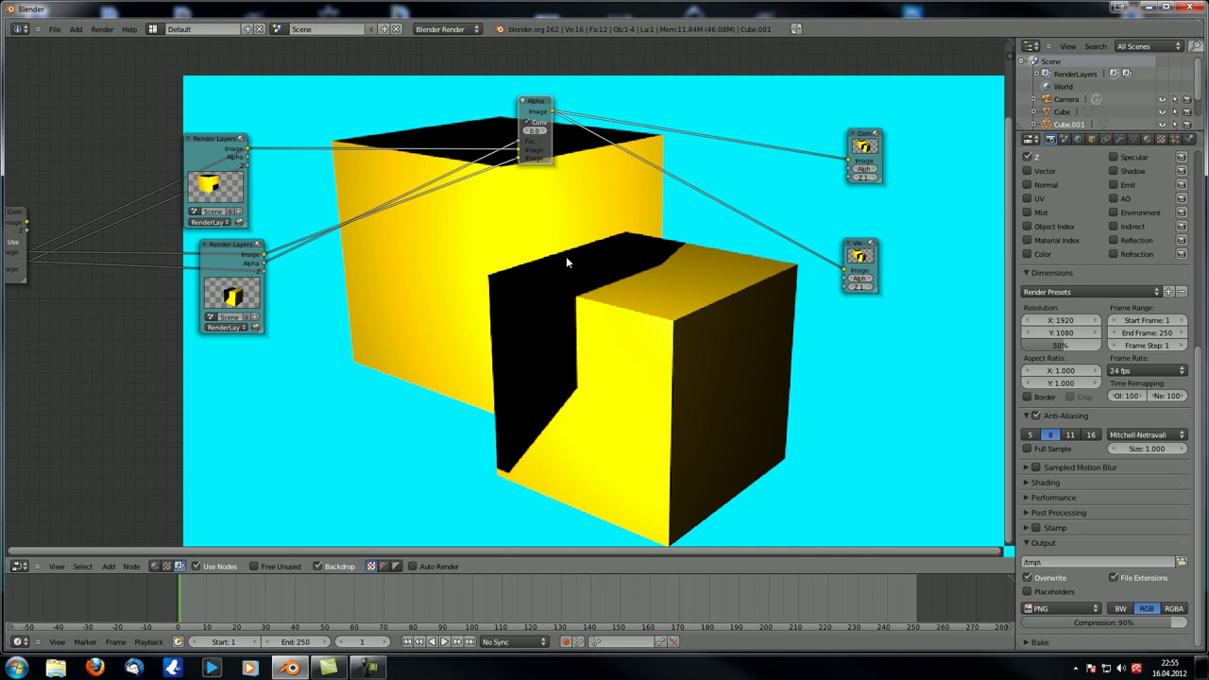
middle_drag(548, 291, 531, 280)
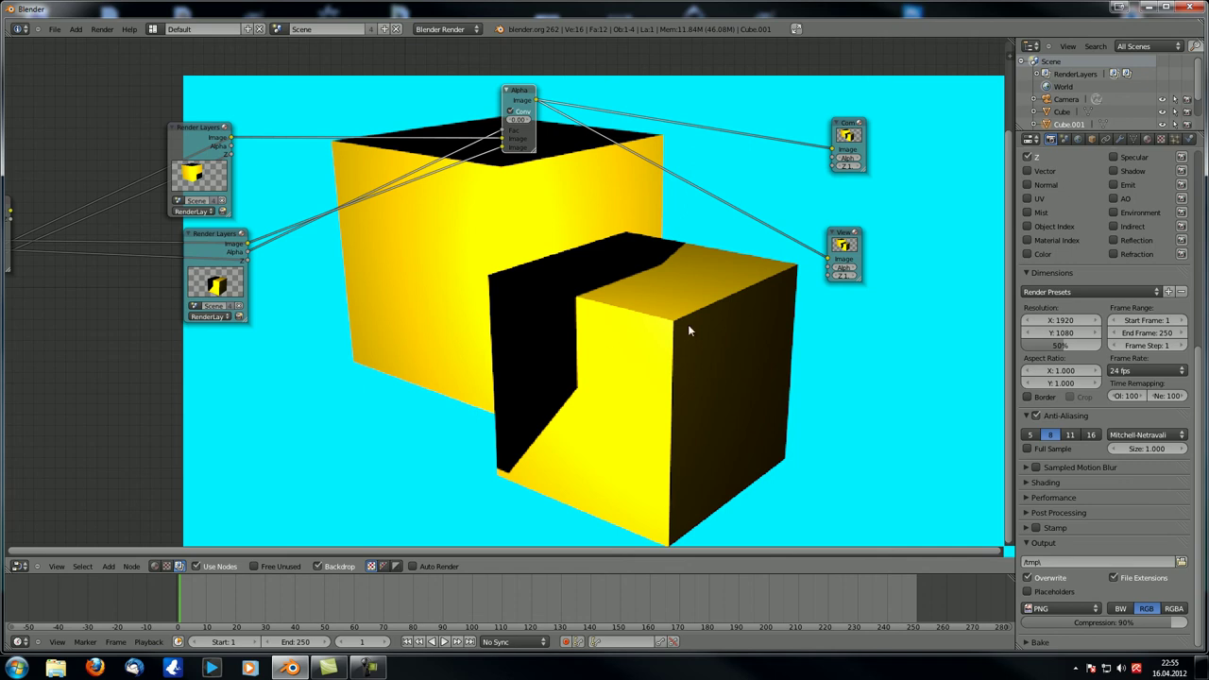
For RenderLayer.001, keep Sky off and enable All Z in the render layer's include options
scroll(1099, 281, up, 8)
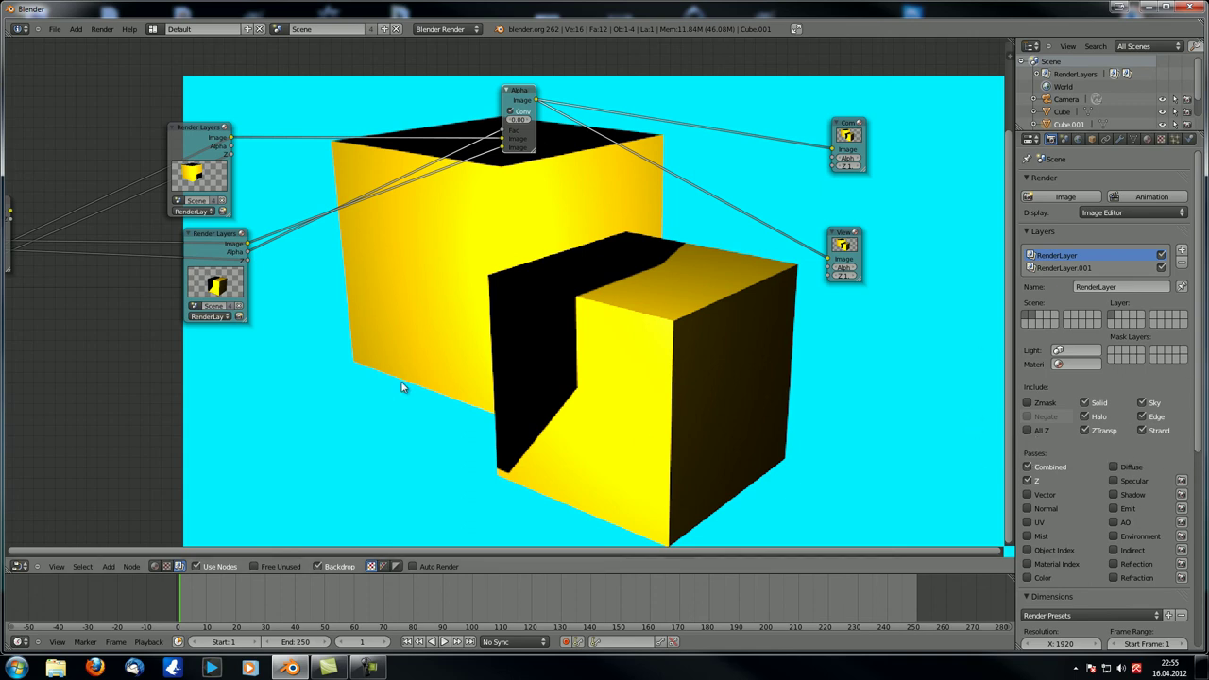
middle_drag(492, 310, 494, 296)
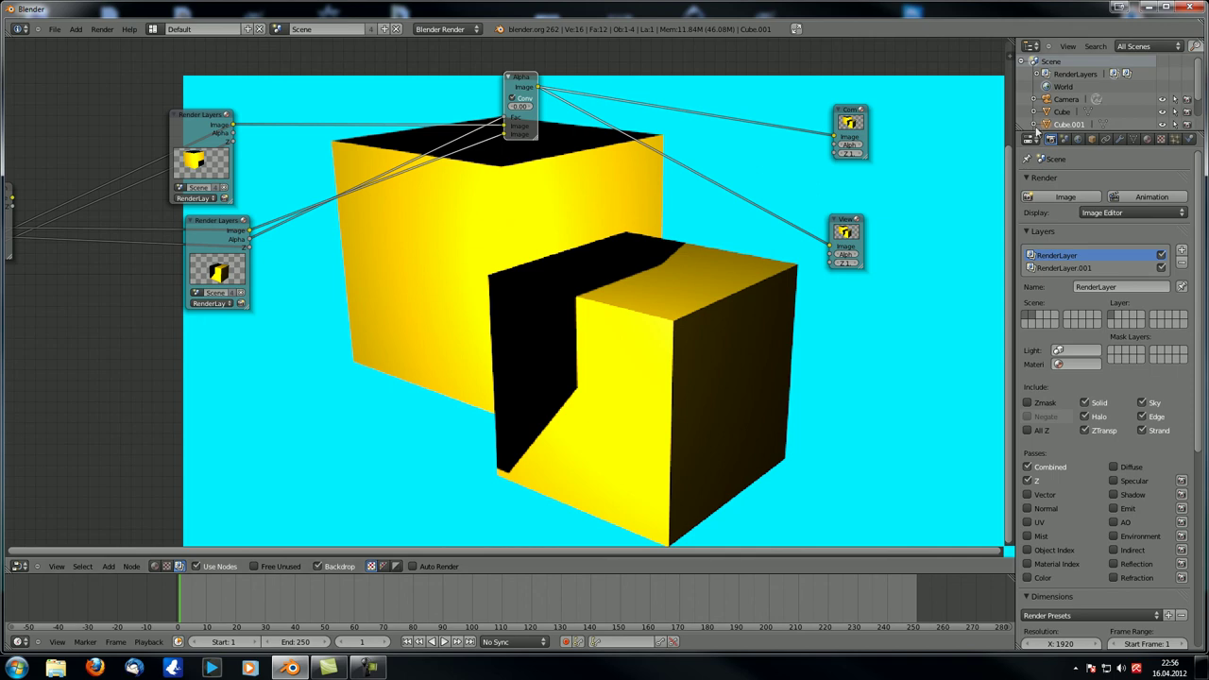
click(1087, 269)
click(1142, 403)
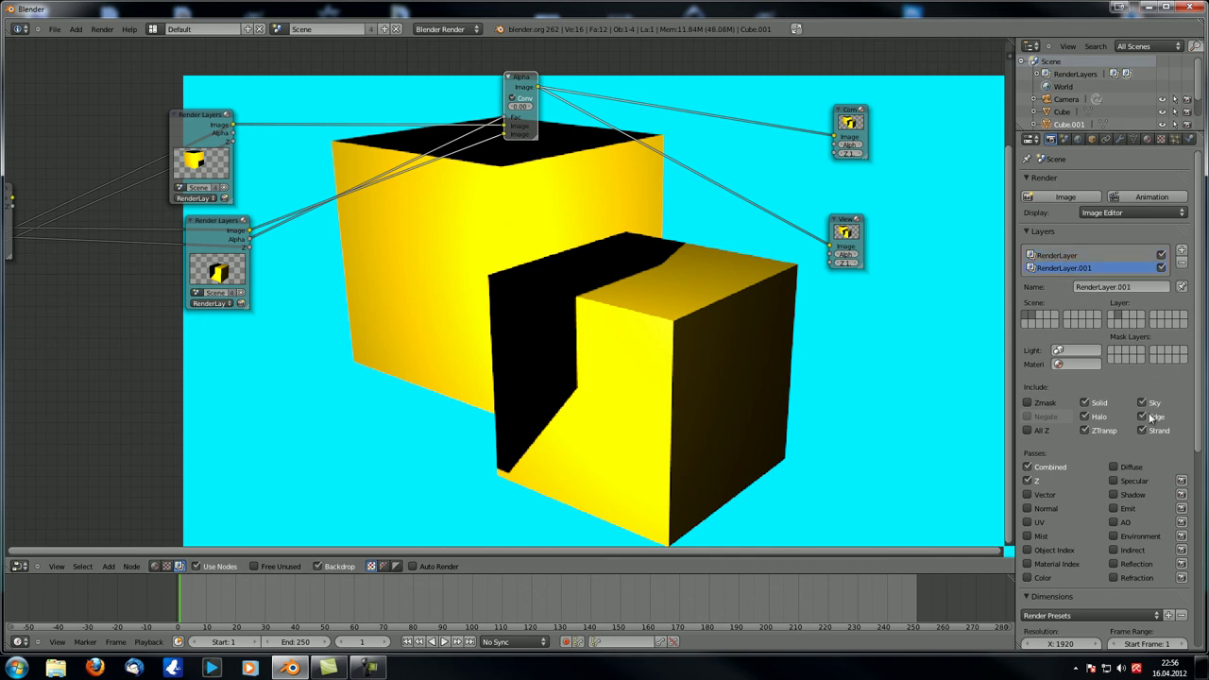
click(1070, 257)
click(1069, 270)
click(1074, 256)
click(1074, 268)
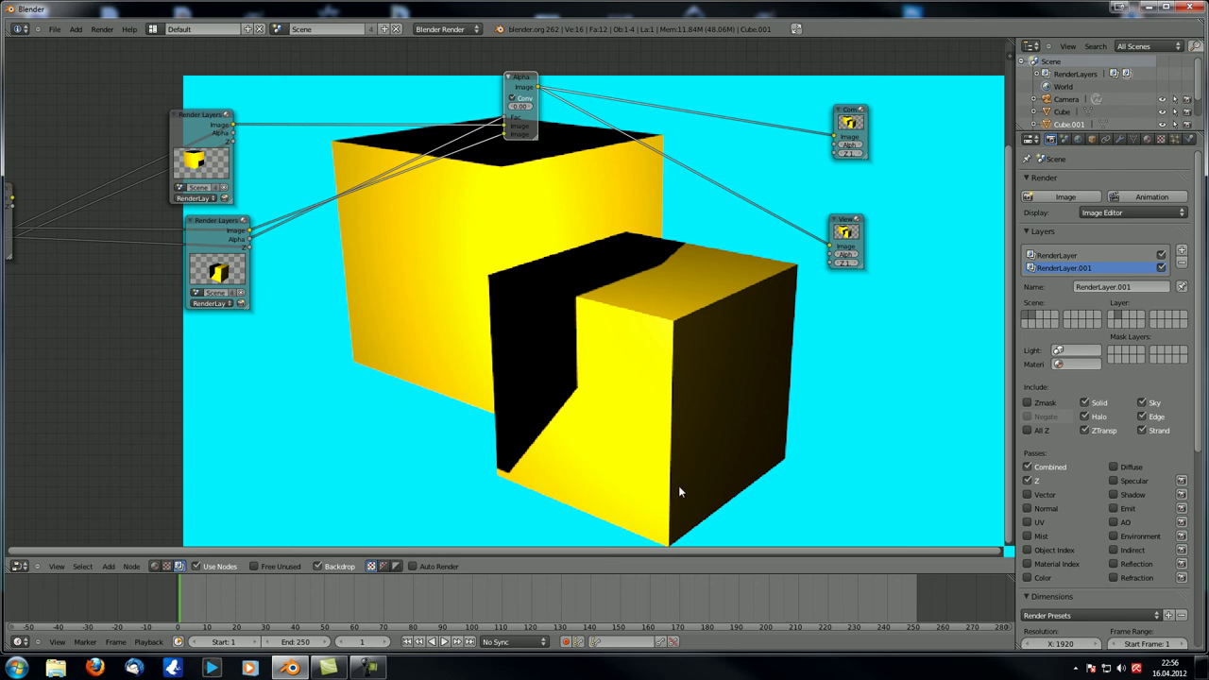
click(1028, 431)
Render the scene, inspect the overlapping cube edges up close and return to the node editor
middle_drag(702, 402, 709, 418)
key(F12)
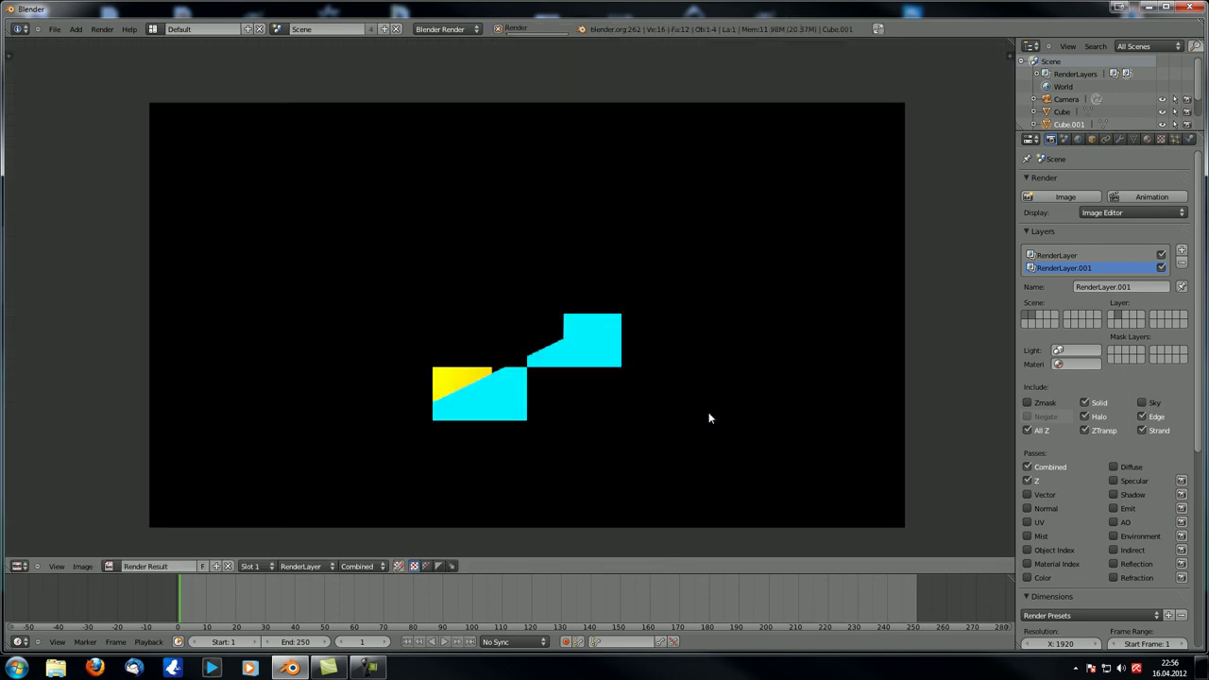
scroll(566, 408, up, 1)
scroll(566, 408, down, 1)
scroll(567, 407, up, 3)
middle_drag(590, 339, 727, 242)
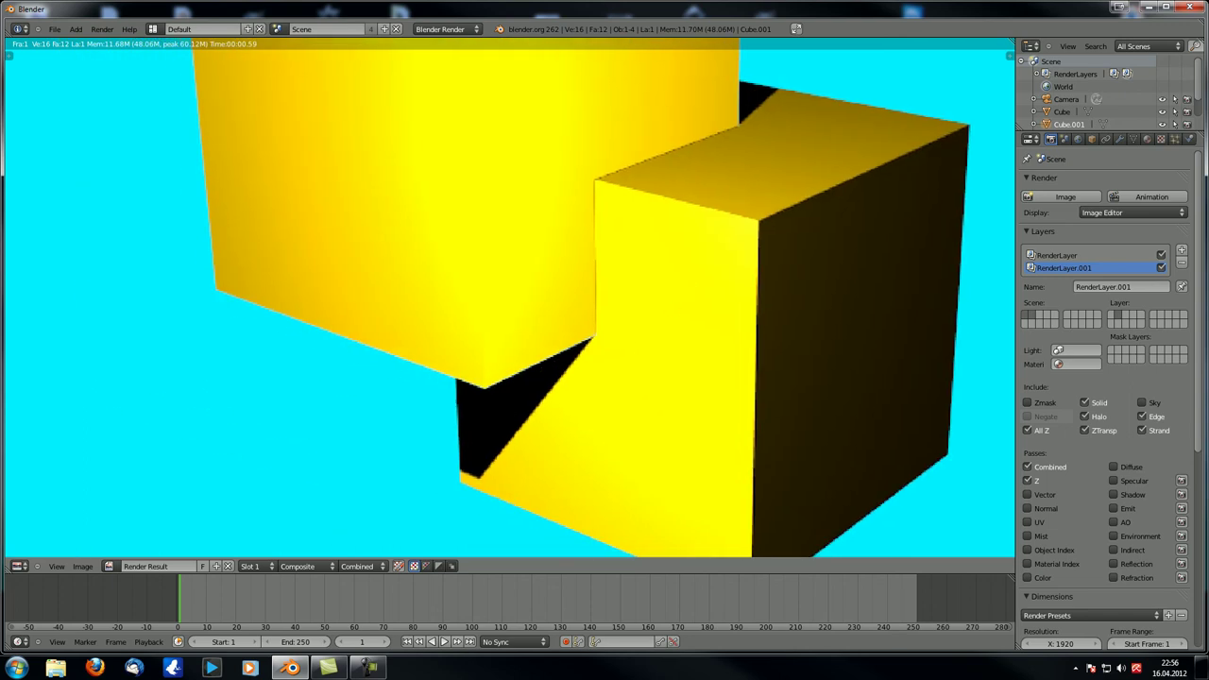
click(19, 566)
click(60, 432)
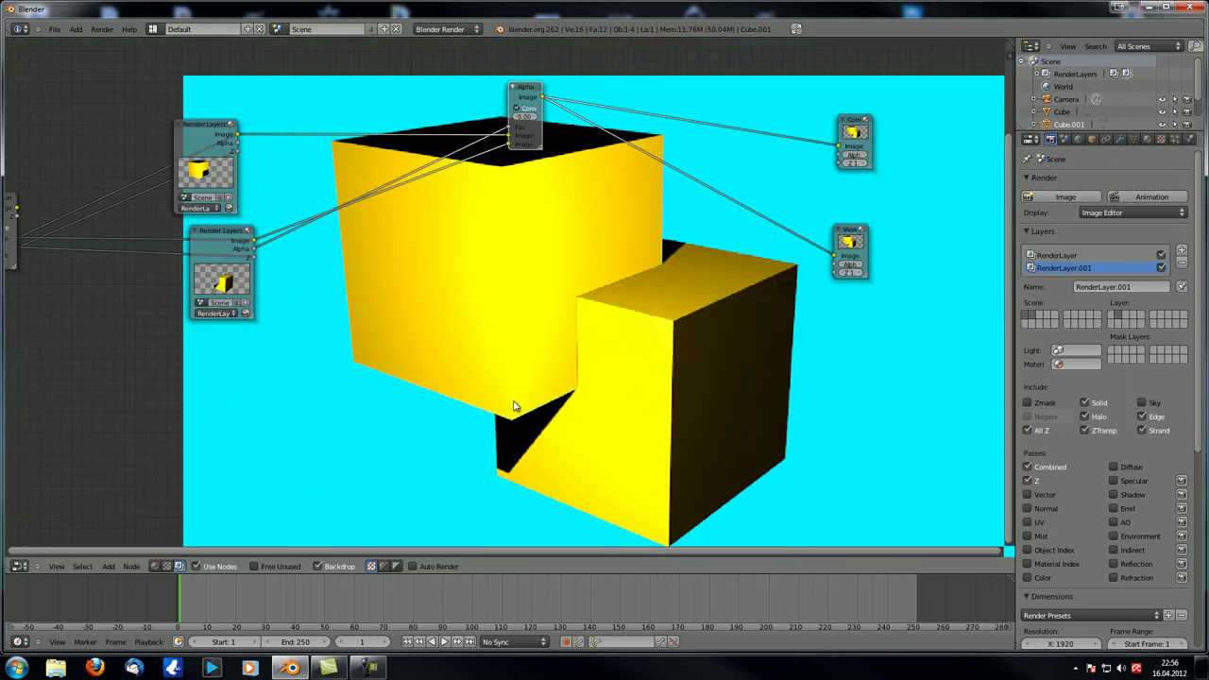
Enlarge the backdrop around the cube edges and compare the two render layers' images in the viewer
key(v)
key(v)
key(v)
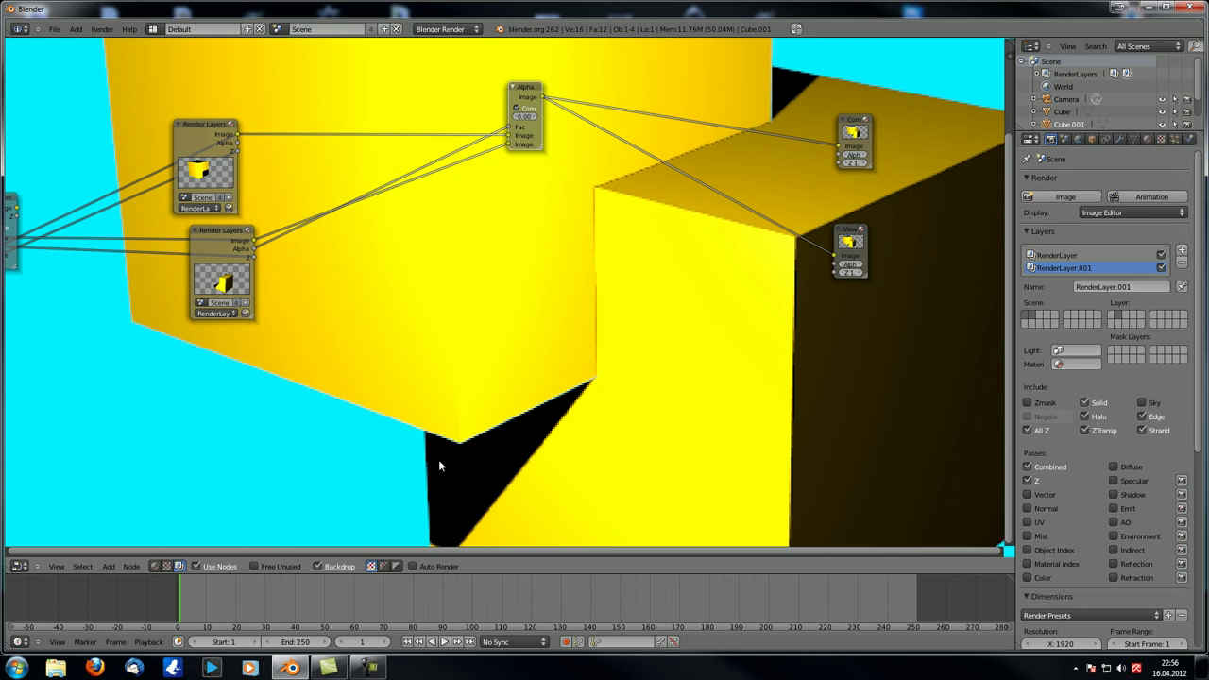
alt+middle_drag(641, 231, 633, 322)
key(Right)
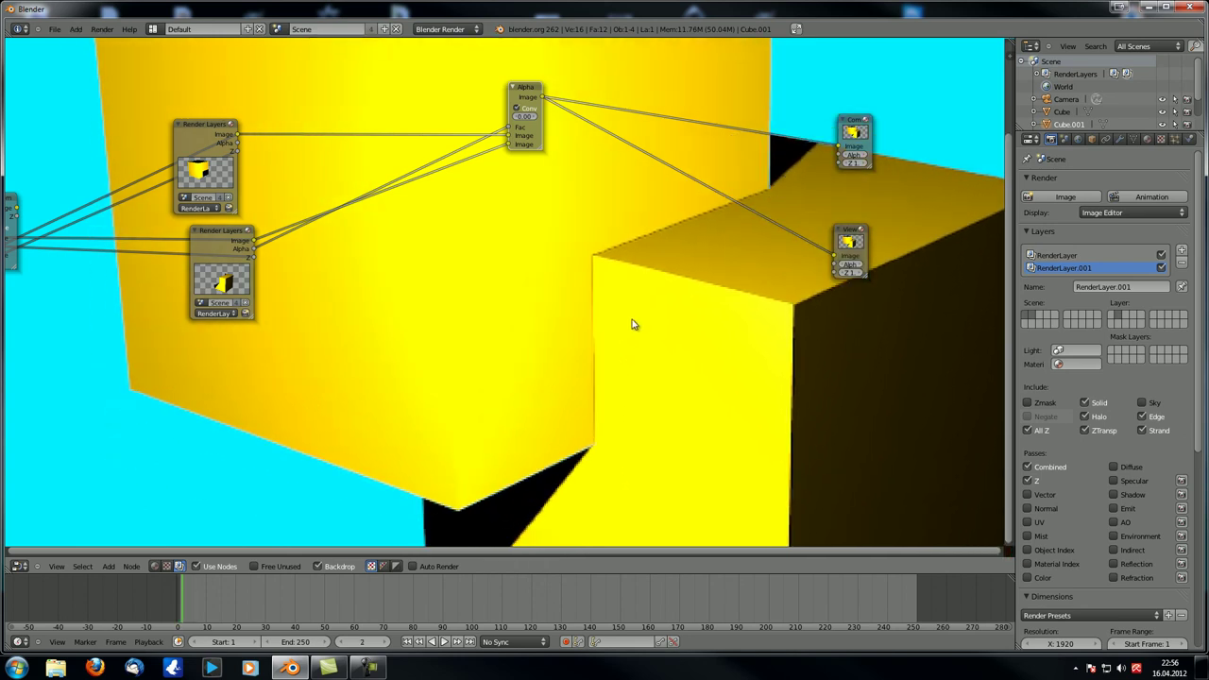
ctrl+shift+click(221, 236)
alt+middle_drag(607, 419, 547, 204)
ctrl+shift+click(186, 130)
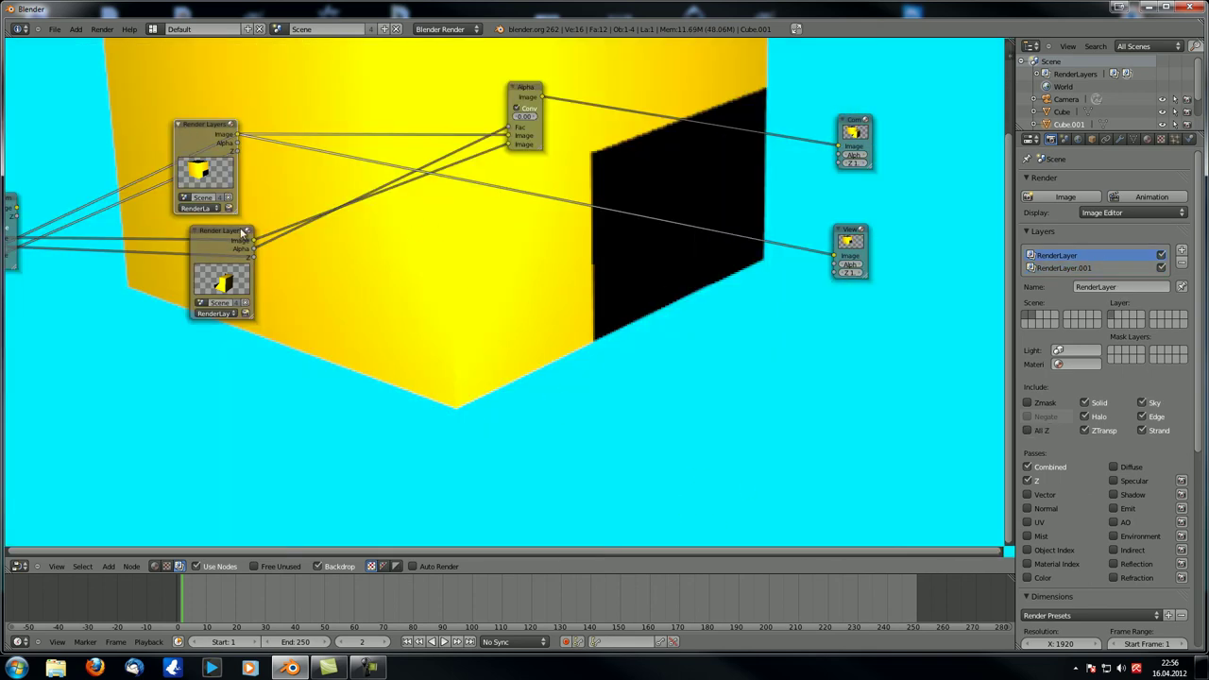
ctrl+shift+click(218, 243)
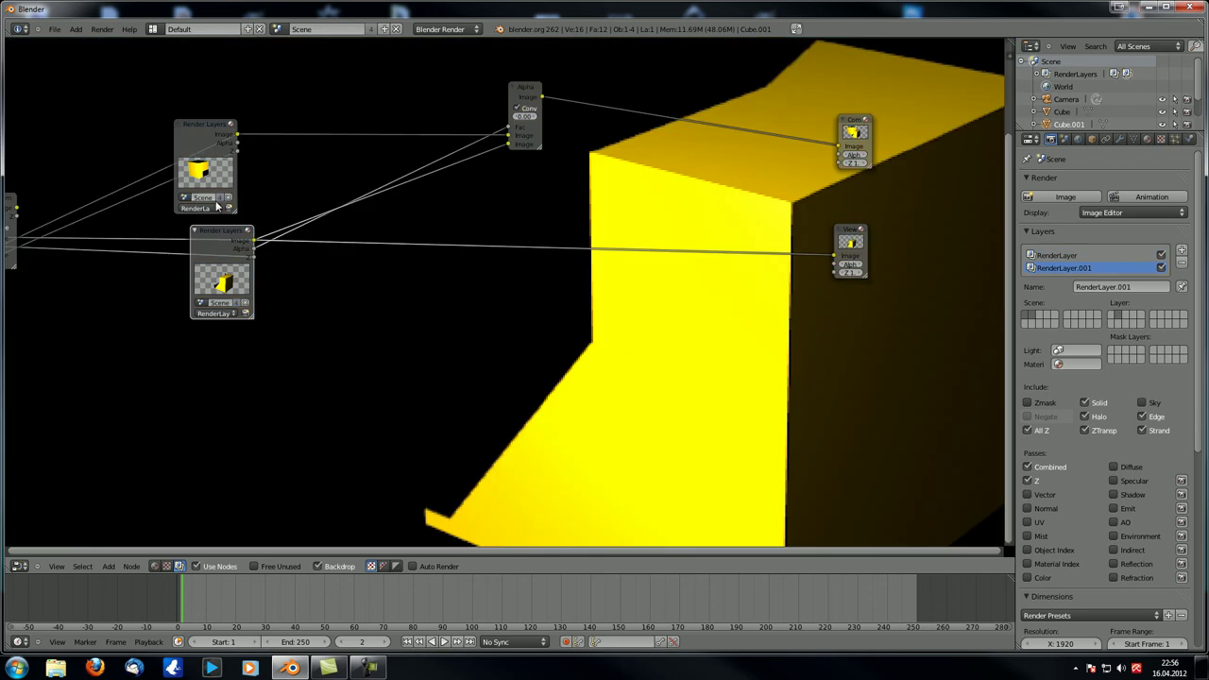
Display the backdrop with color and alpha, and compare the first render layer with the AlphaOver result
click(385, 567)
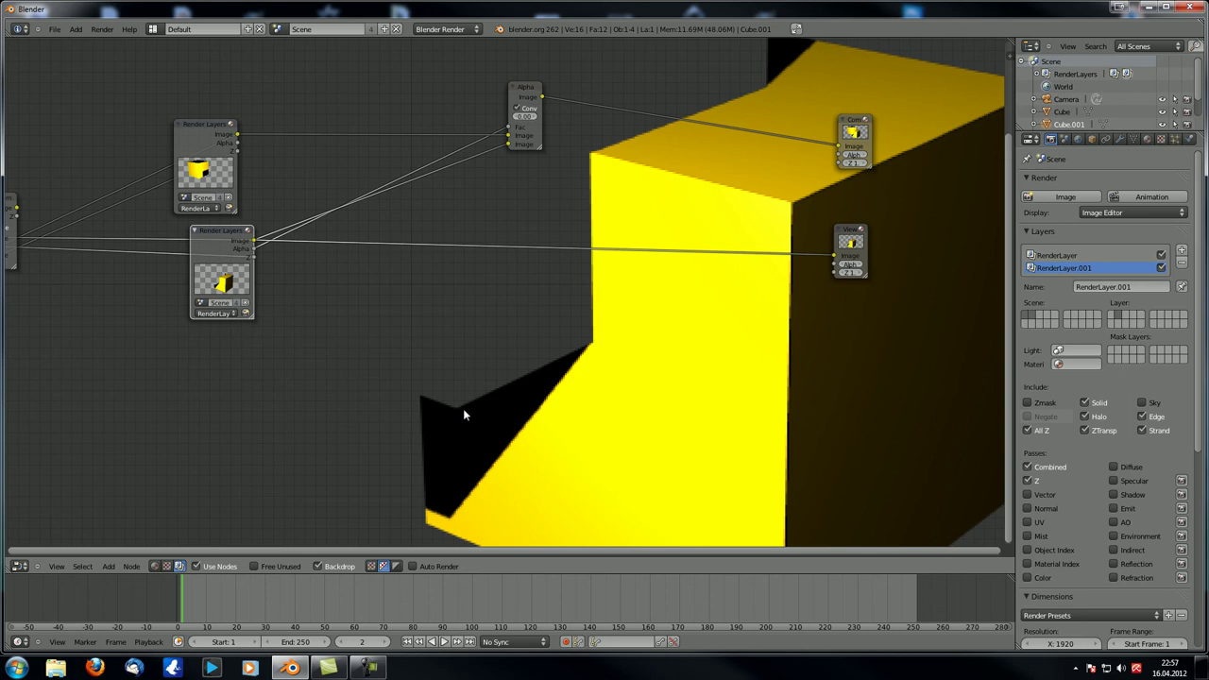
ctrl+shift+click(214, 135)
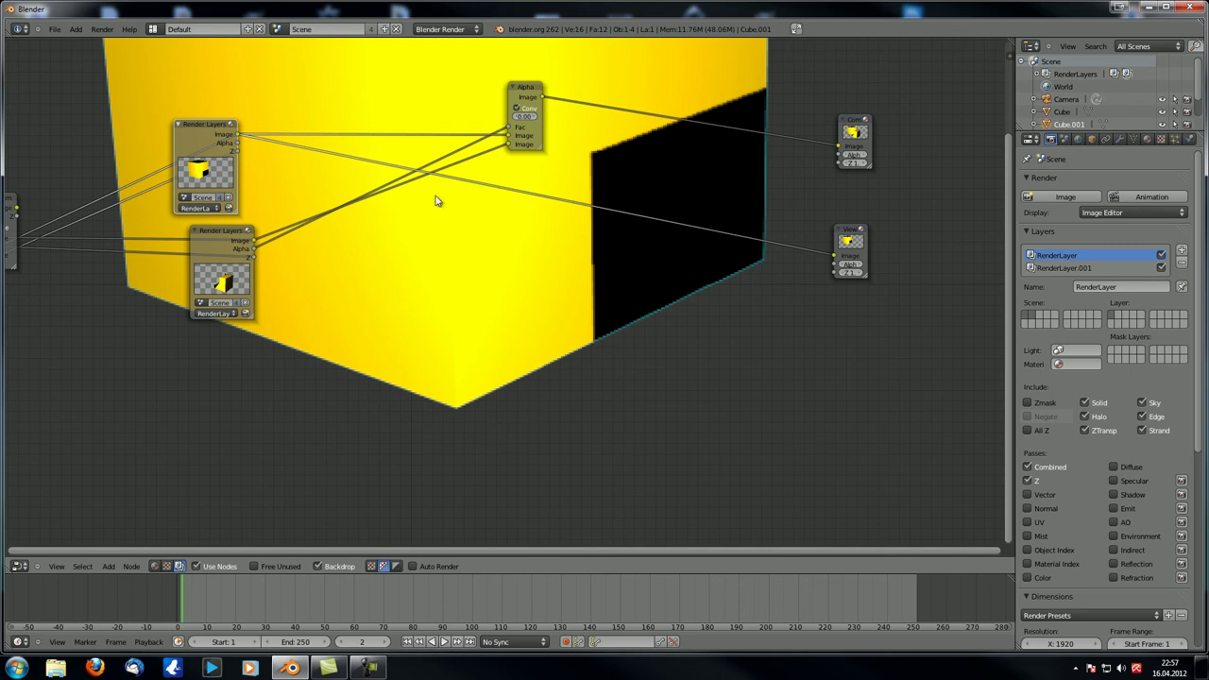
ctrl+shift+click(526, 142)
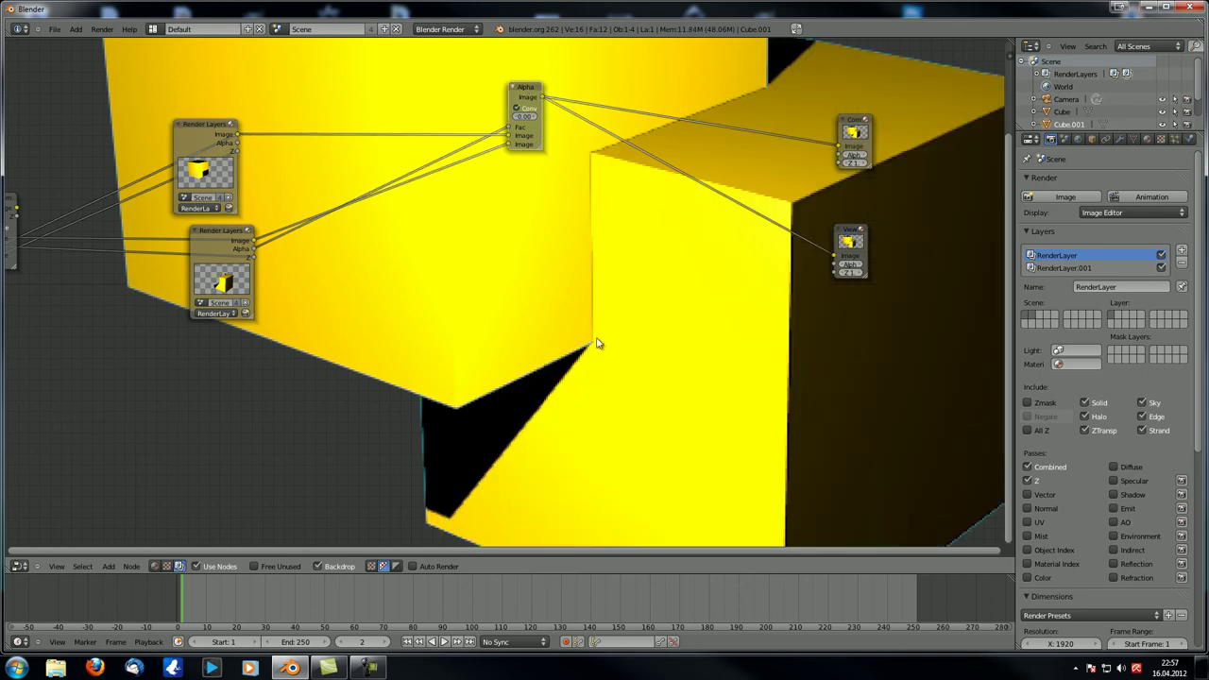
mouse_move(508, 313)
middle_down()
mouse_move(485, 305)
mouse_move(494, 292)
mouse_move(499, 302)
middle_up()
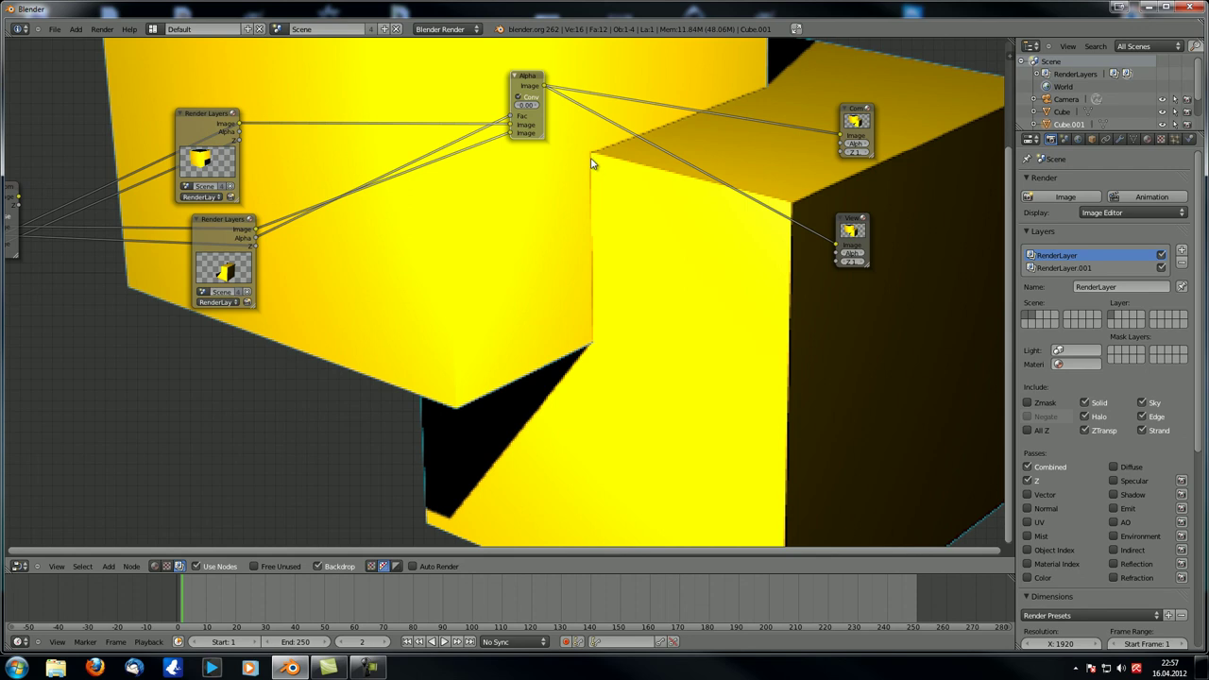
Turn off Convert Premul on the AlphaOver node and move the lower Render Layers node further down
click(517, 98)
drag(224, 218, 206, 256)
Turn off Sky and enable All Z for RenderLayer, and turn off All Z for RenderLayer.001
click(1141, 403)
click(1141, 417)
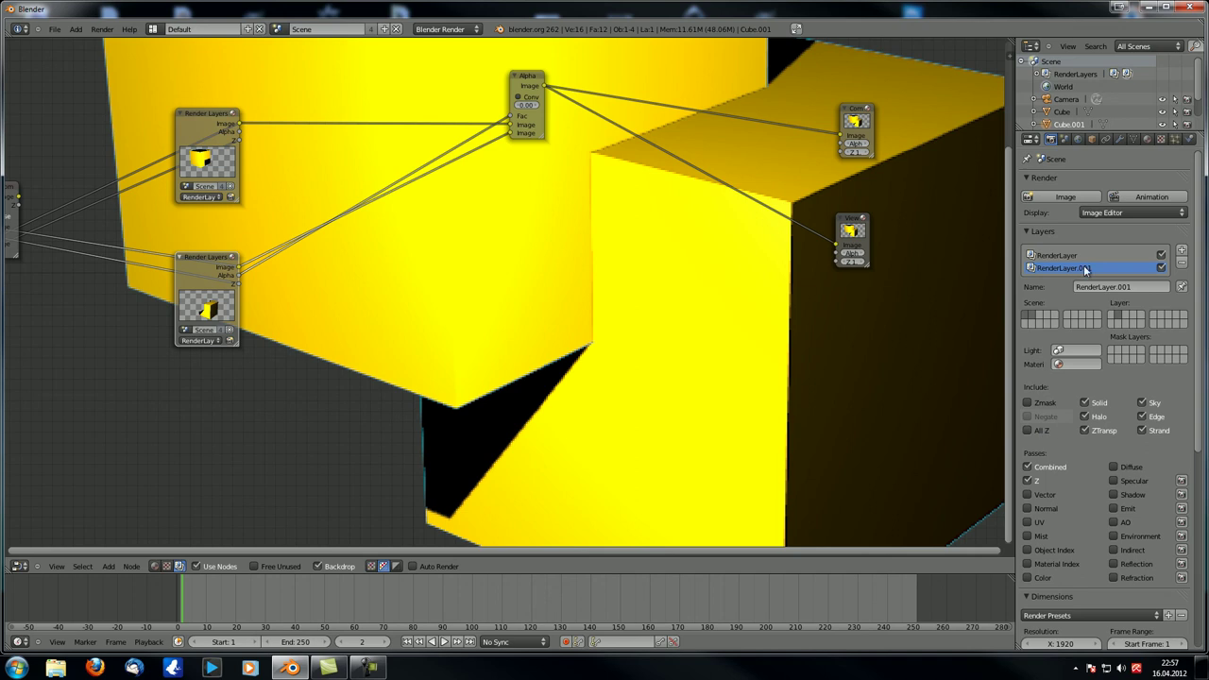
click(1062, 257)
click(1152, 404)
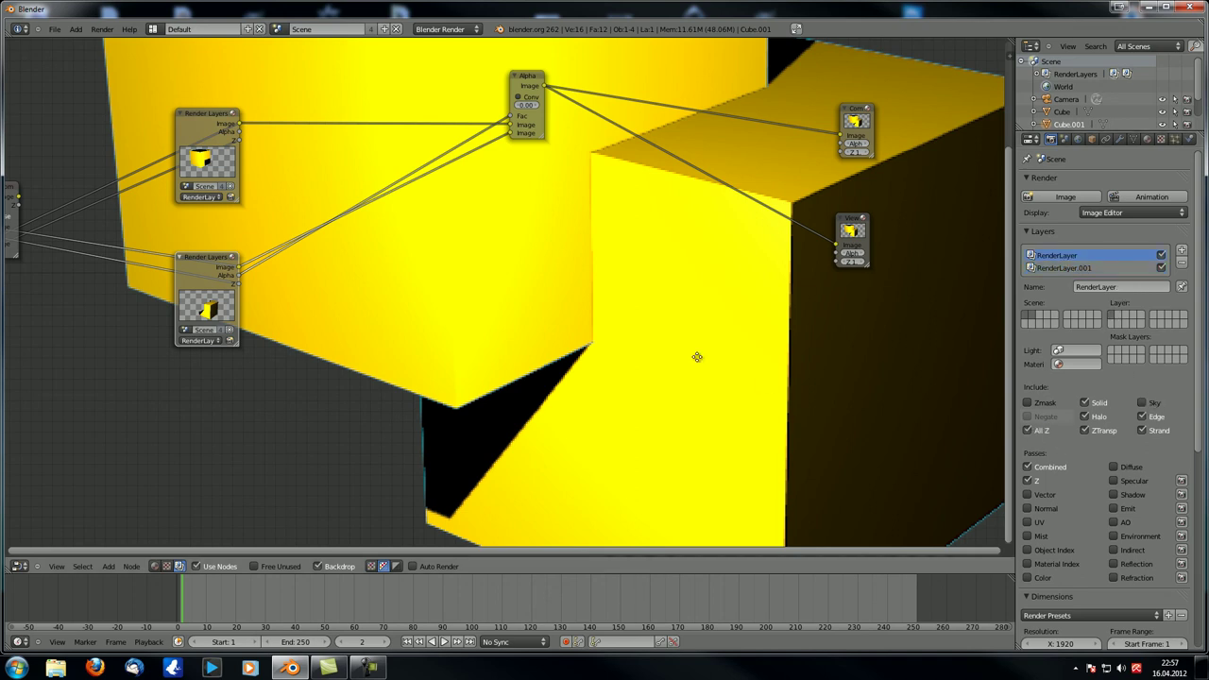
Render the scene with the changed layer options, view the whole image and go back to the node editor
key(F12)
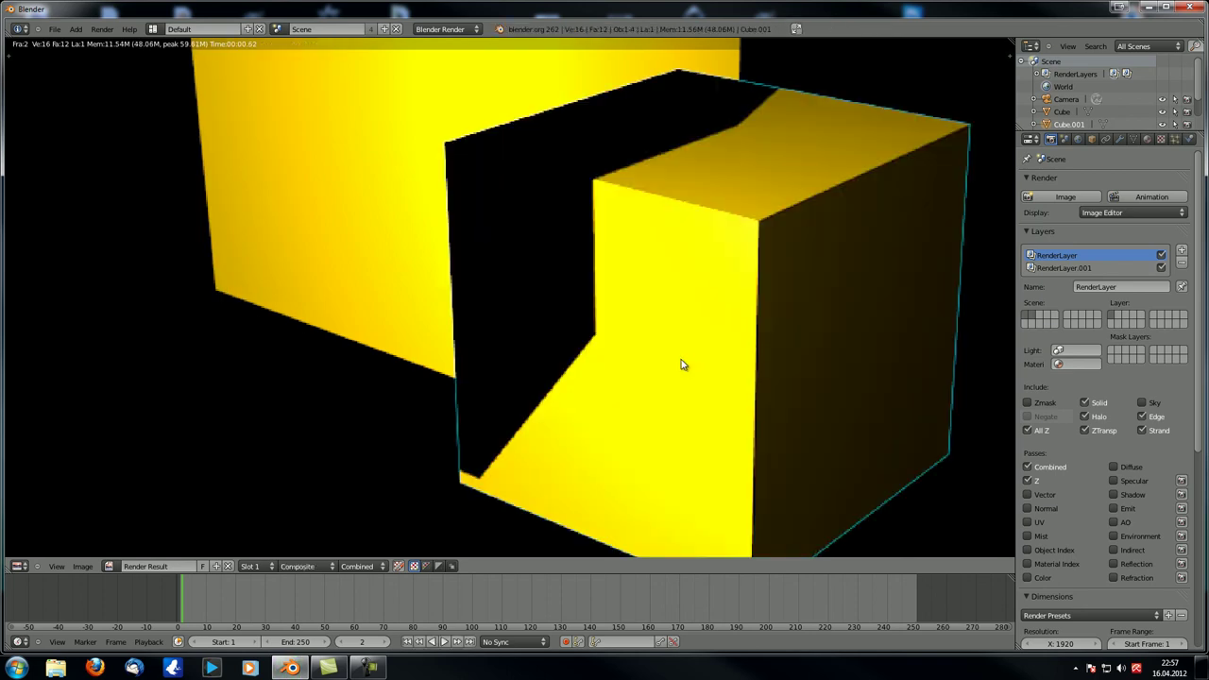
scroll(598, 367, down, 3)
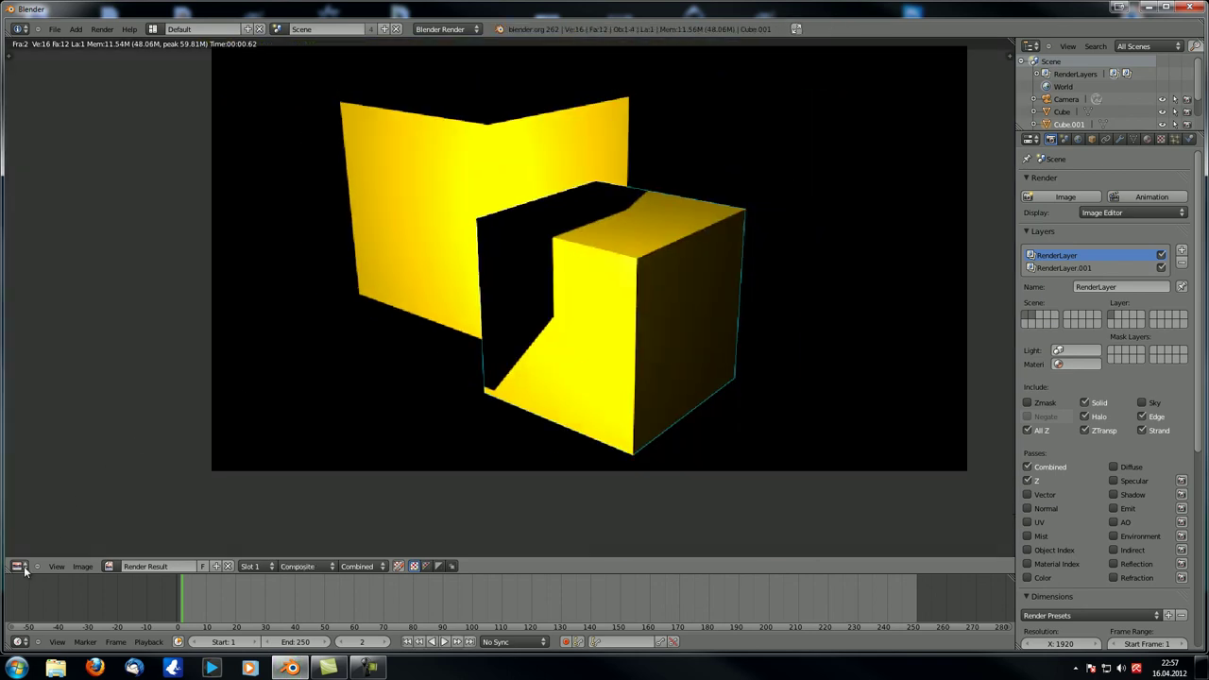
click(17, 566)
click(47, 434)
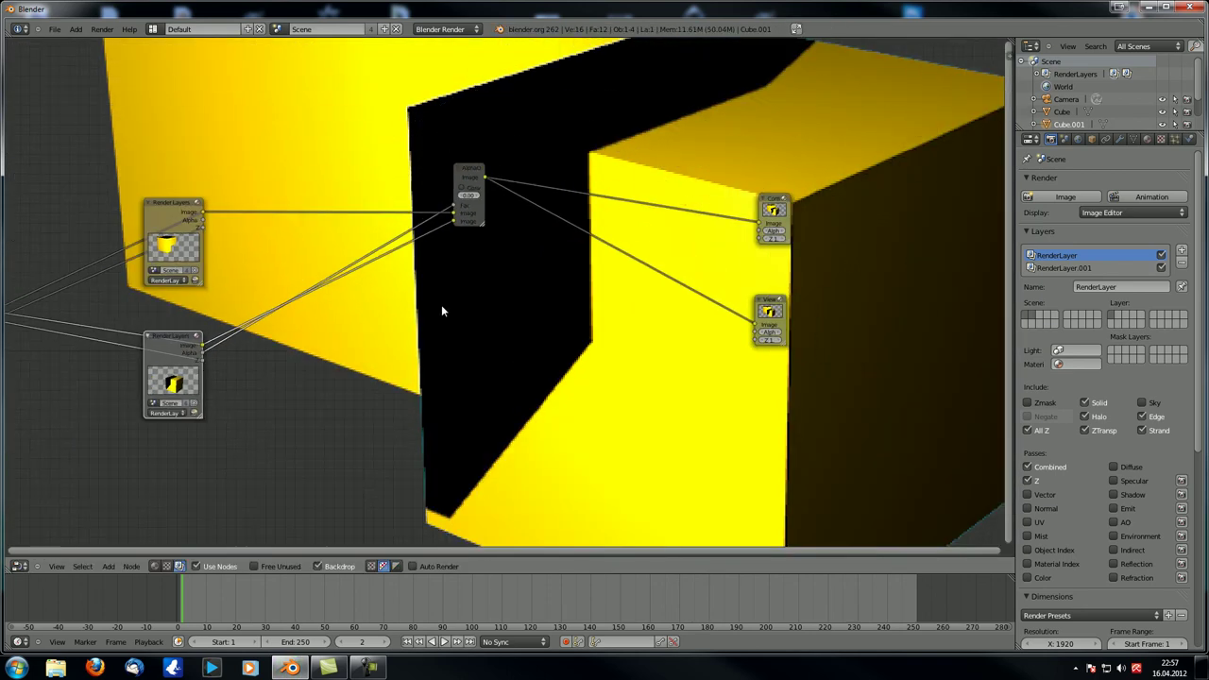
Swap the two image inputs of AlphaOver and connect the upper Render Layers node's alpha to its Fac input
drag(449, 221, 455, 213)
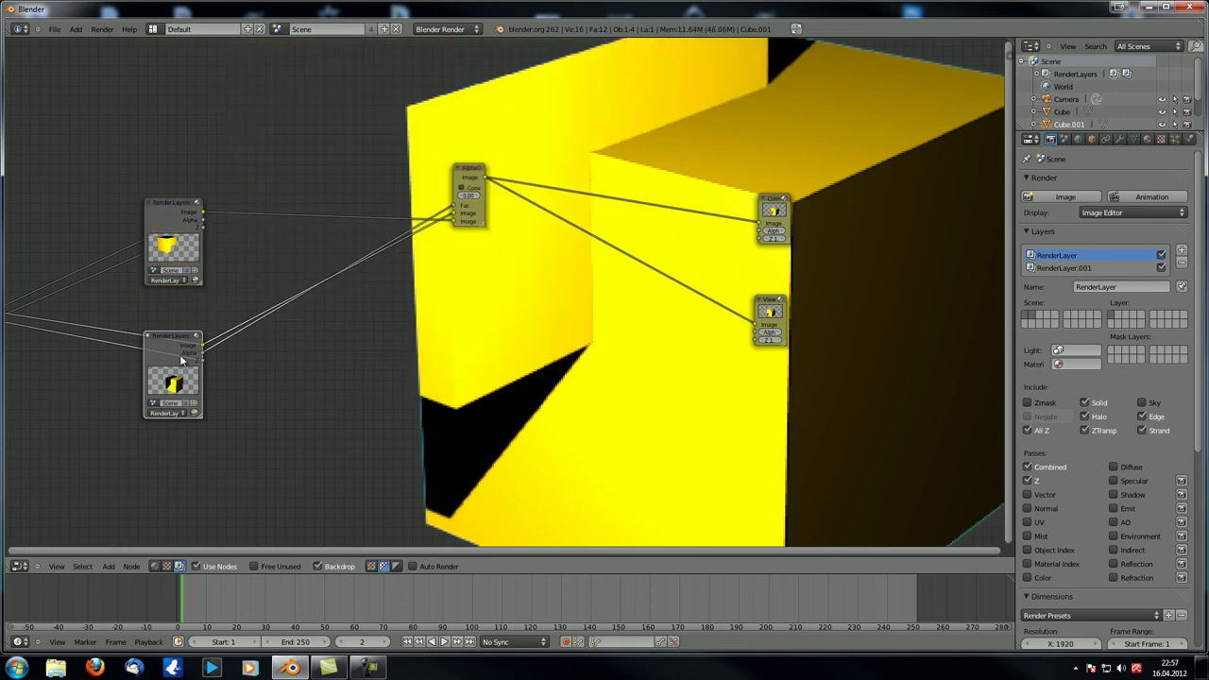
drag(204, 220, 455, 212)
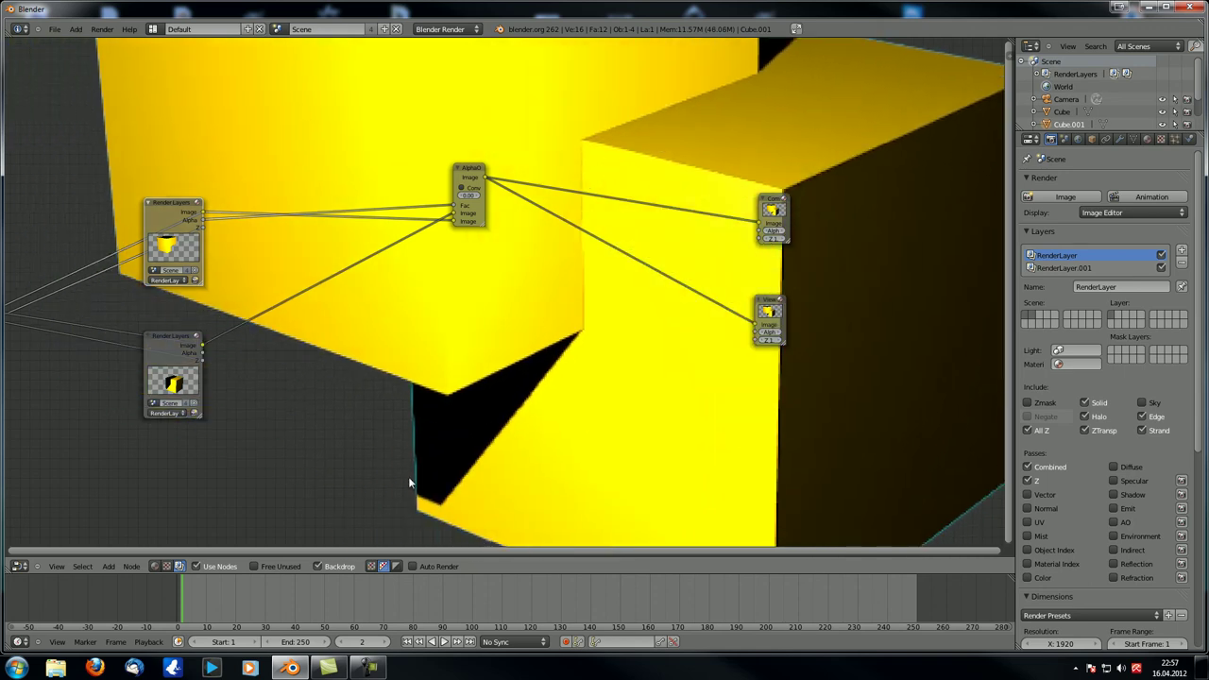
Show the backdrop without alpha and examine the AlphaOver composite's cube edges, both as a whole and up close
click(371, 567)
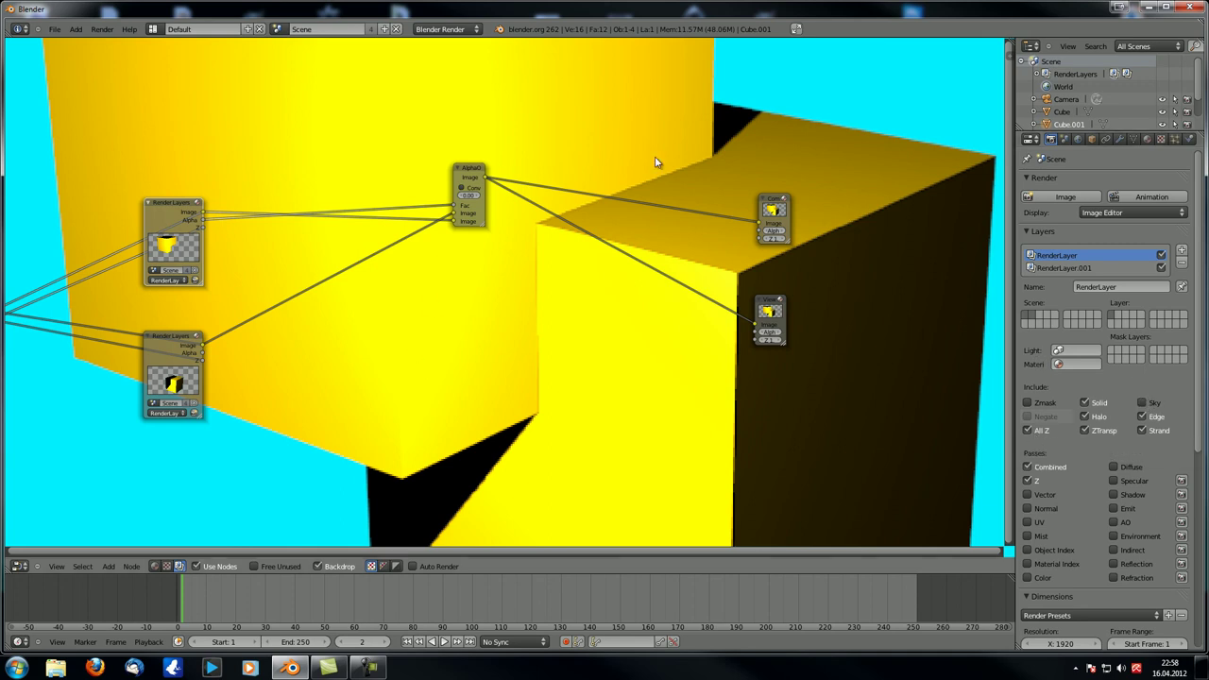
scroll(549, 348, down, 1)
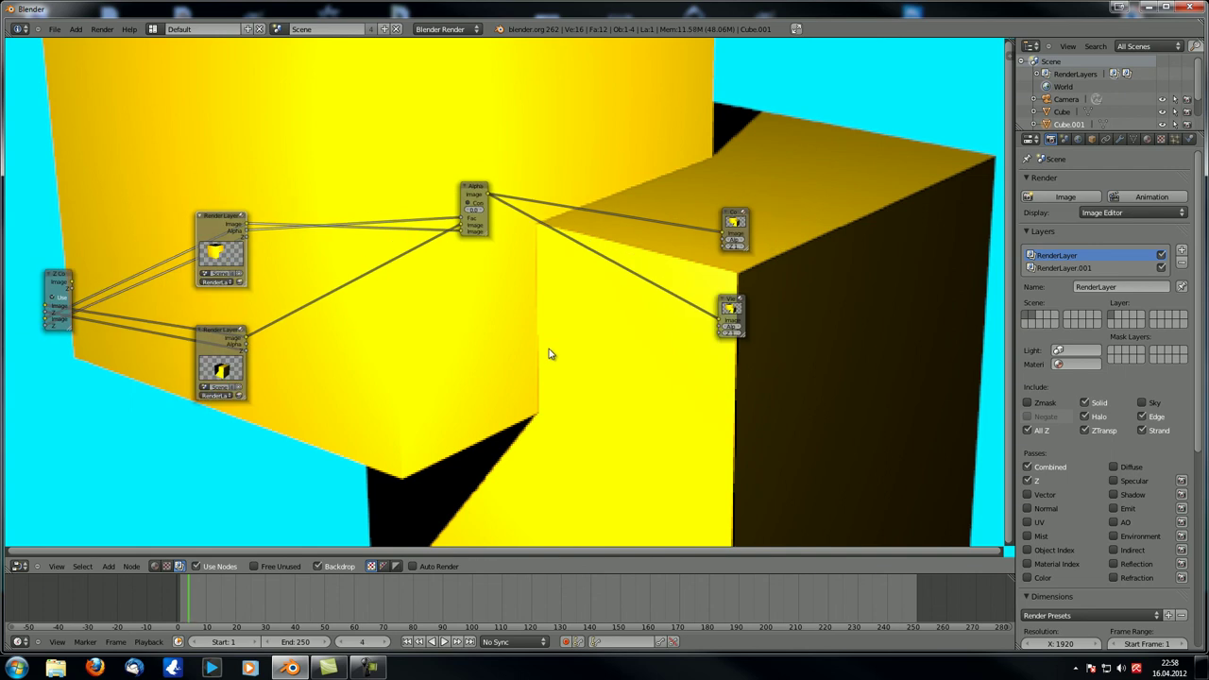
key(alt+v)
key(alt+v)
key(alt+v)
key(alt+v)
key(alt+v)
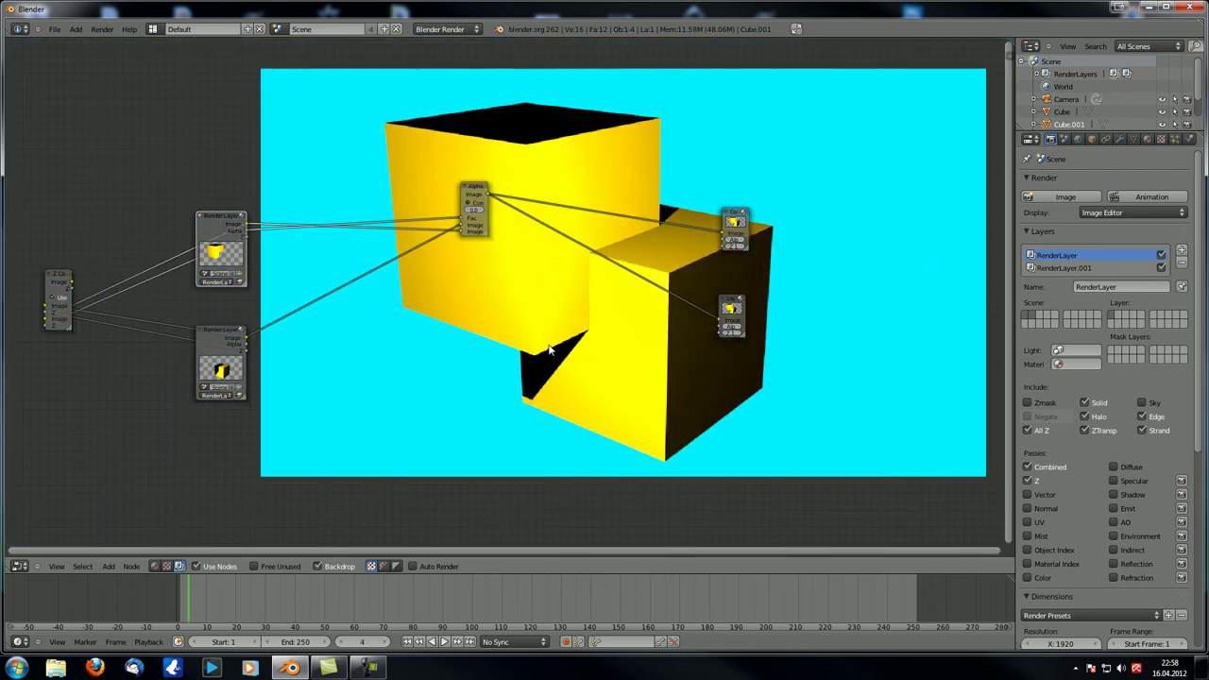
key(v)
key(v)
key(v)
key(v)
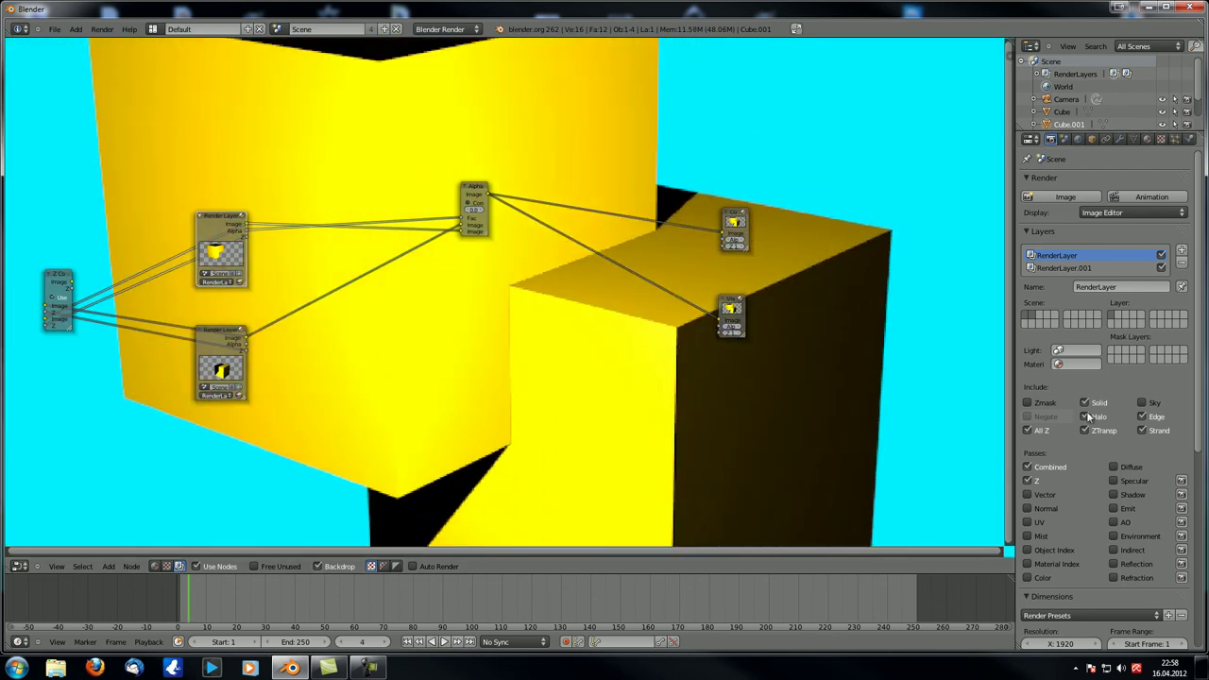
Turn off All Z for RenderLayer and assign the second layer as its mask layer
click(1033, 433)
scroll(494, 405, down, 1)
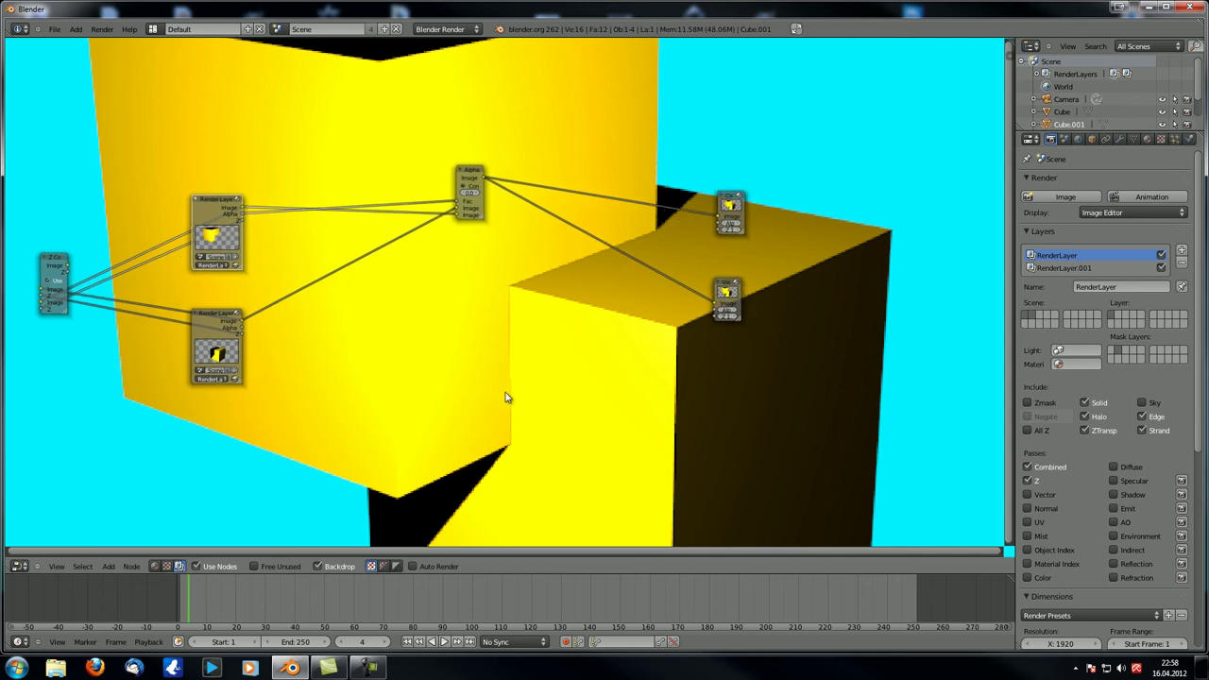
Render the scene with the mask layer applied, inspect the cubes' edges up close and return to the node editor
key(F12)
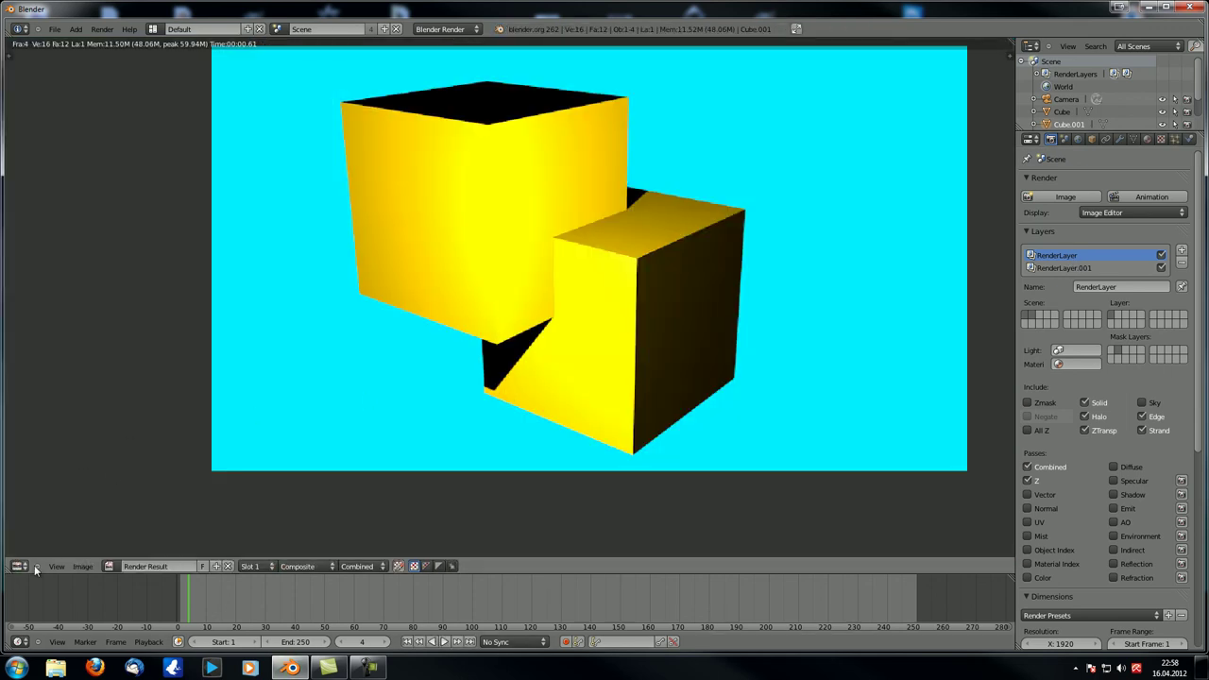
scroll(581, 302, up, 5)
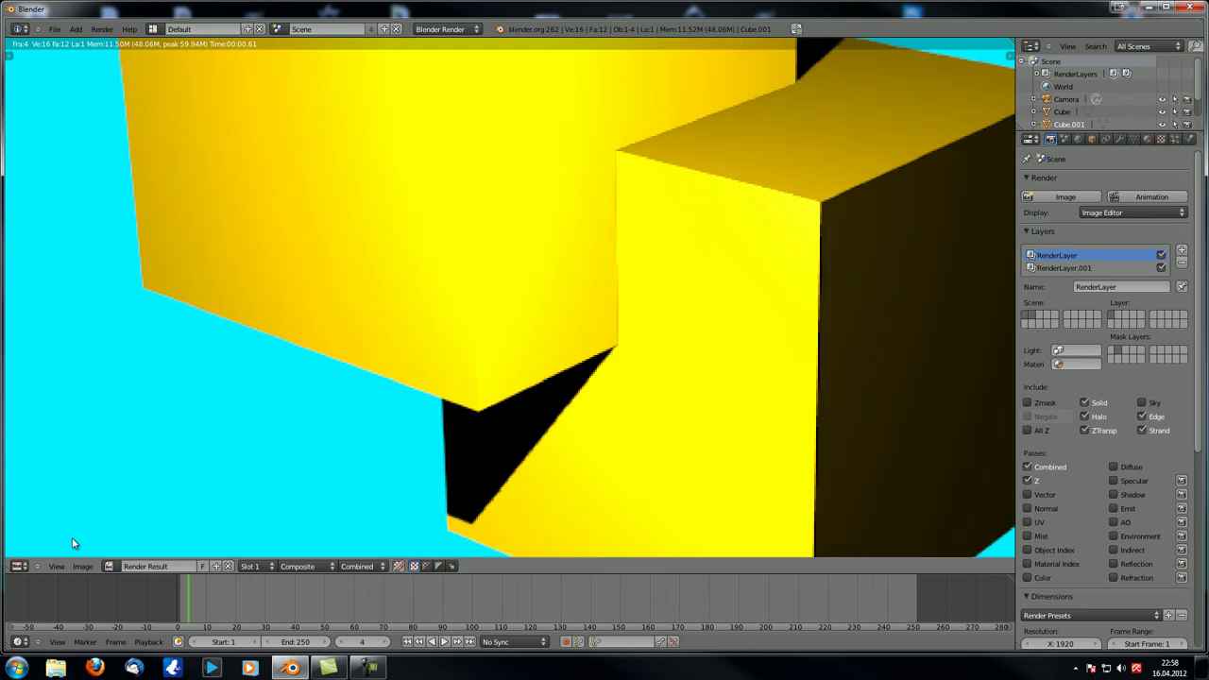
click(19, 566)
click(59, 435)
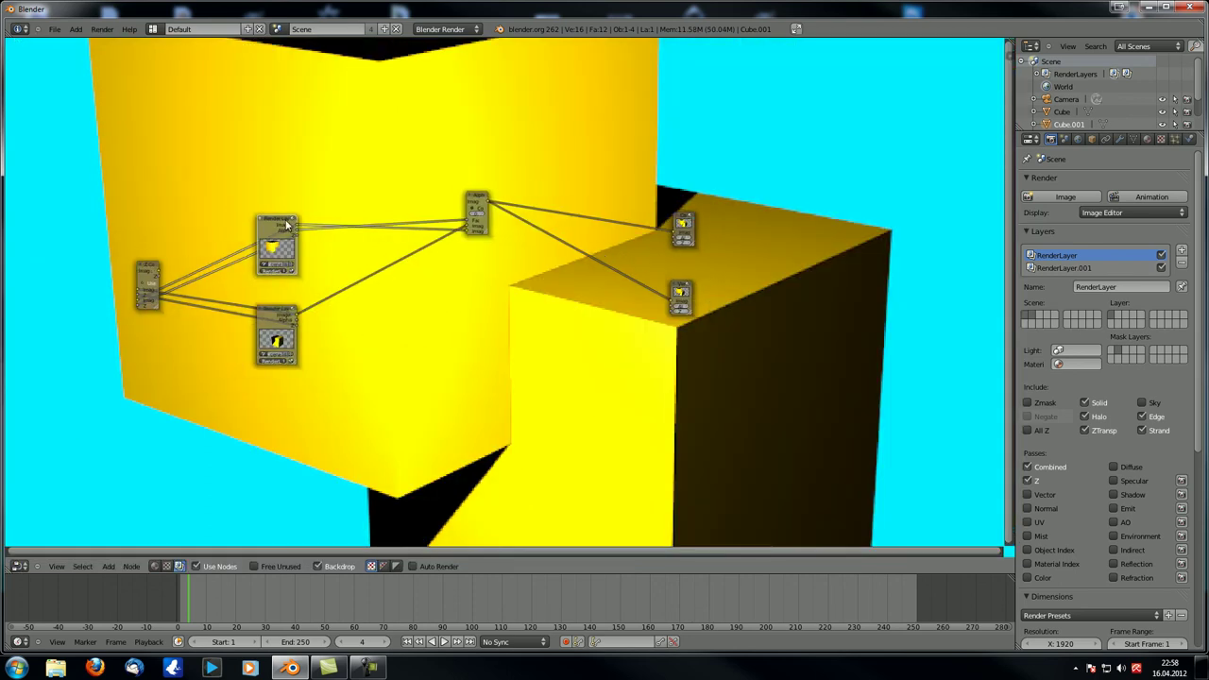
Compare the output of each Render Layers node with the AlphaOver result in the backdrop, checking the edges where the cubes overlap
ctrl+shift+click(286, 224)
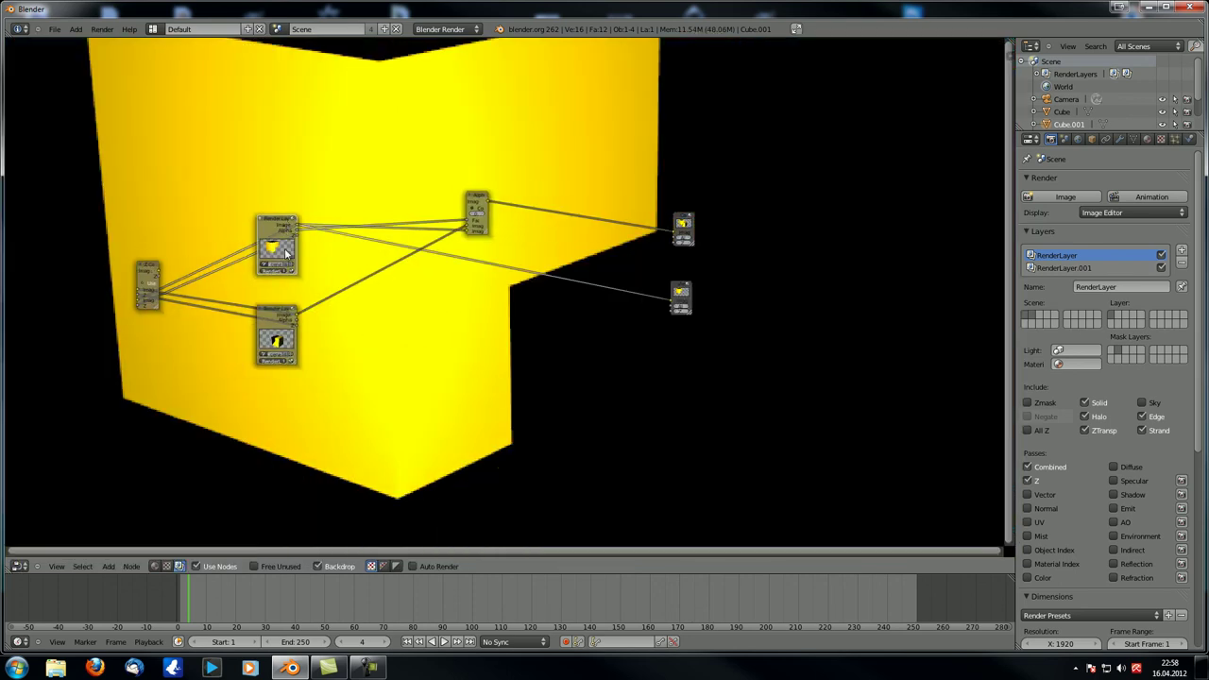
ctrl+shift+click(279, 318)
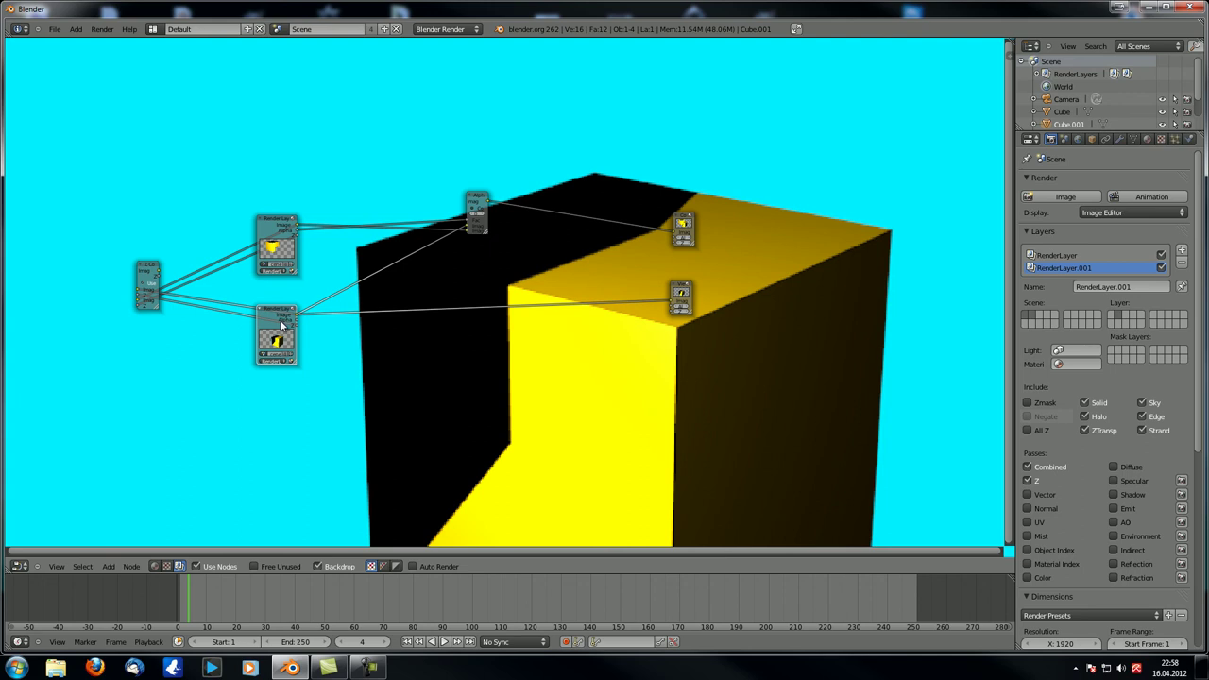
ctrl+shift+click(273, 224)
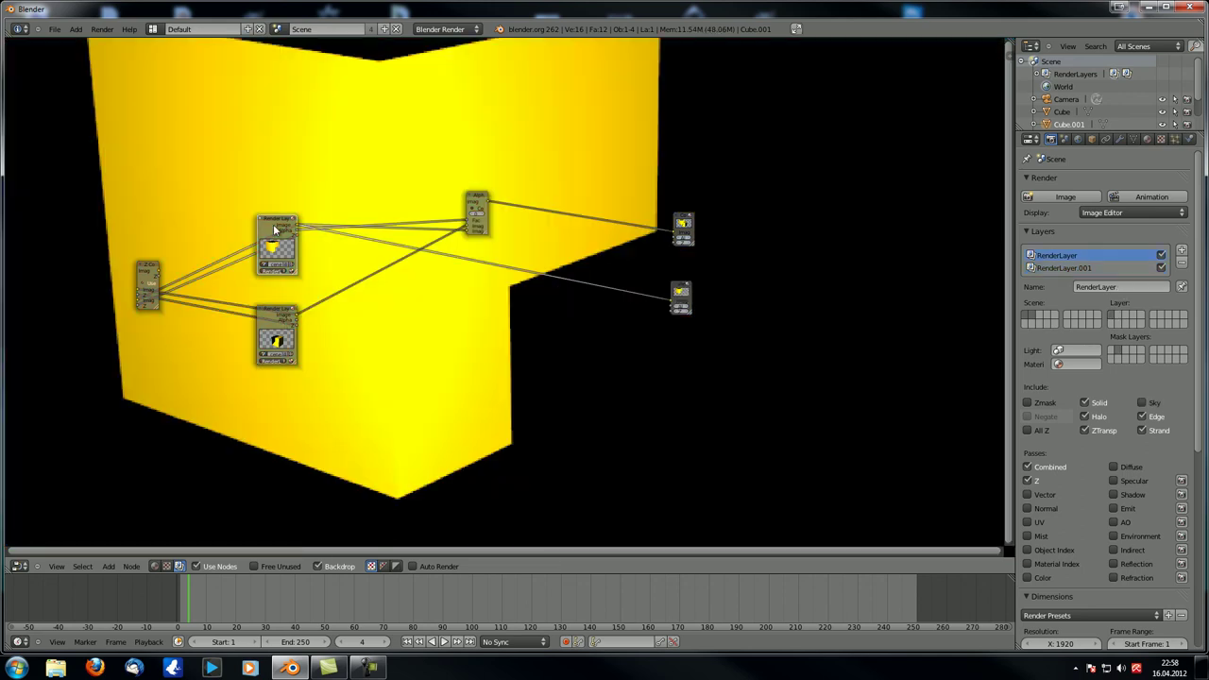
ctrl+shift+click(477, 198)
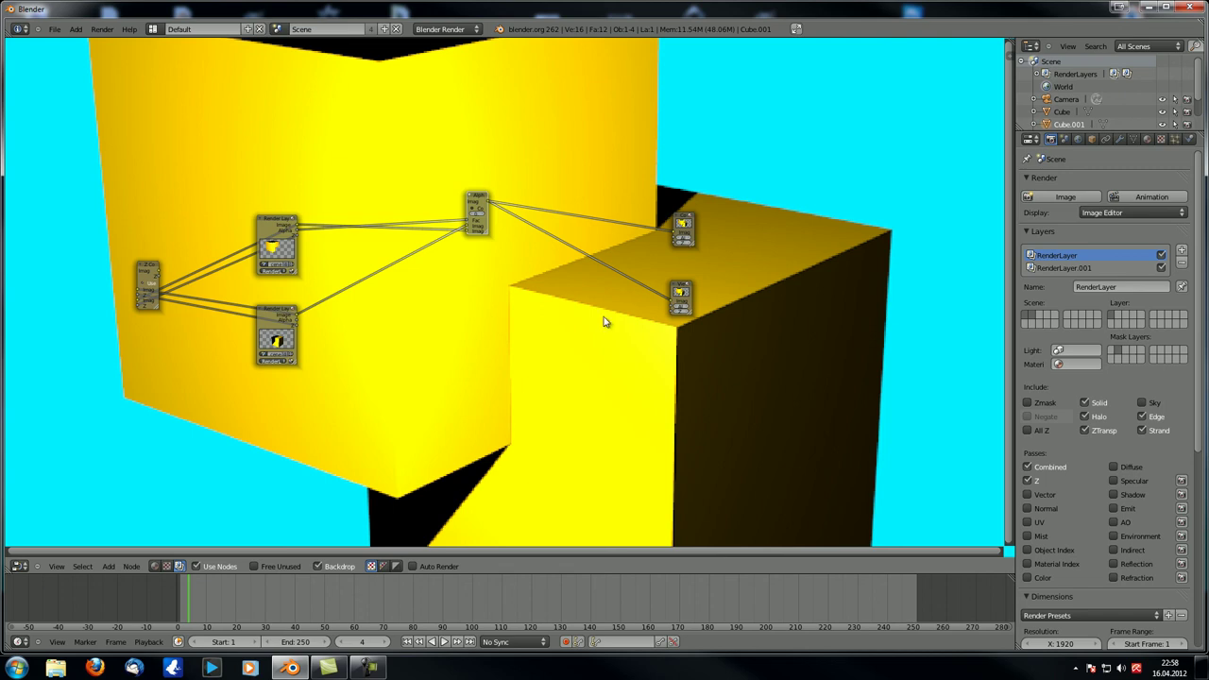
scroll(507, 305, up, 1)
scroll(253, 231, up, 1)
ctrl+shift+click(200, 206)
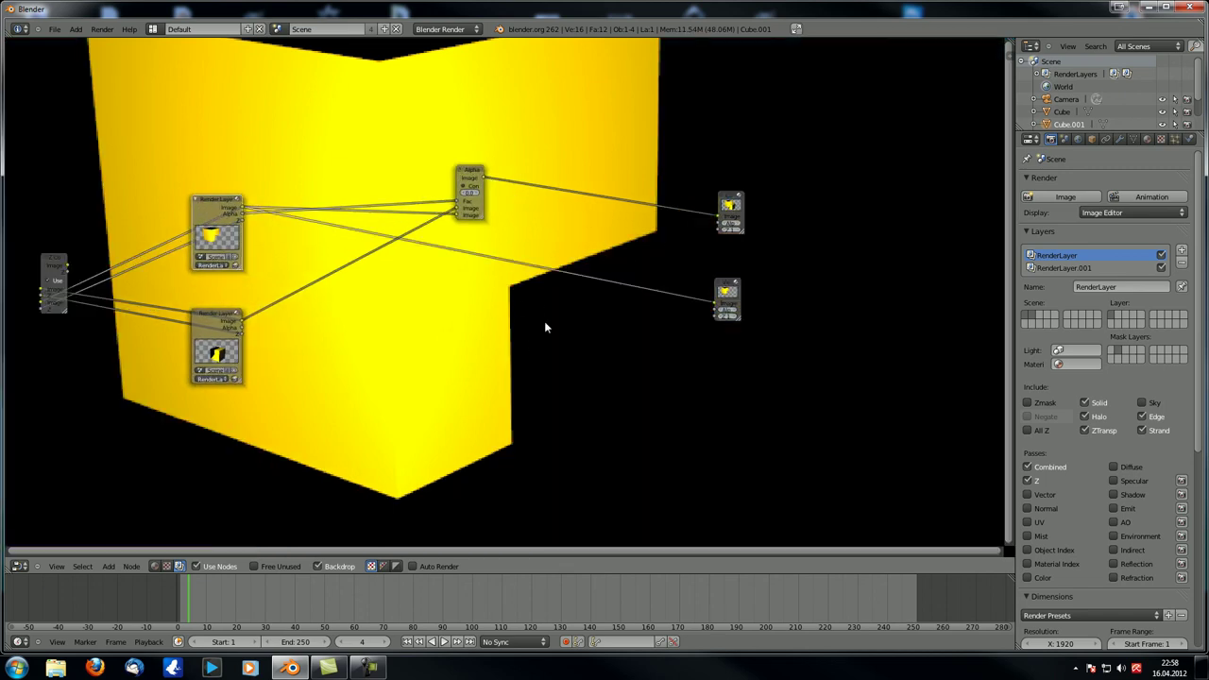
ctrl+shift+click(225, 316)
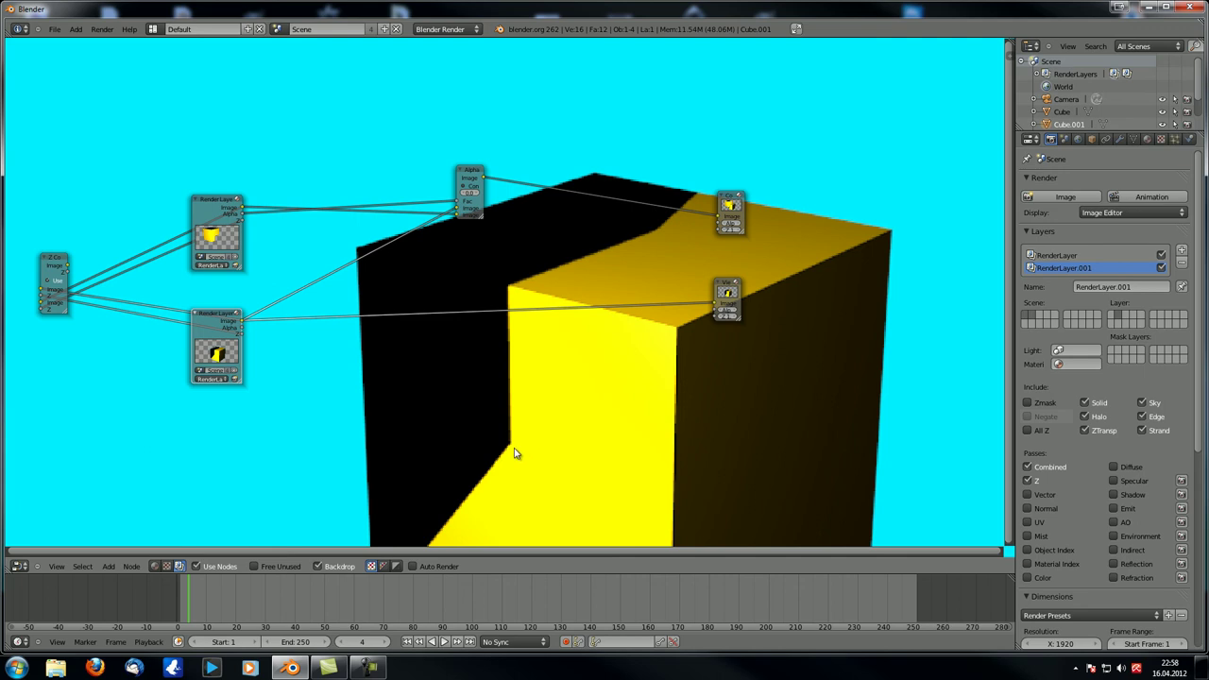
ctrl+shift+click(463, 174)
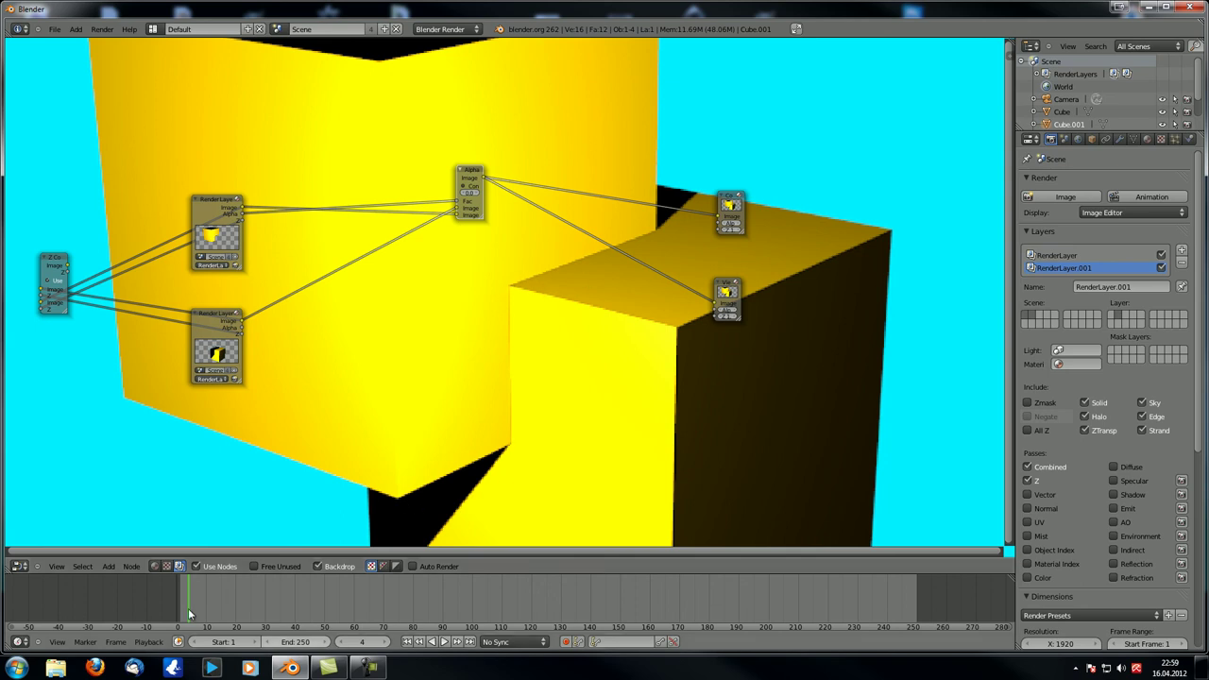
Switch to the 3D view, make RenderLayer the active render layer and render the scene again to inspect the cubes
click(19, 566)
click(42, 555)
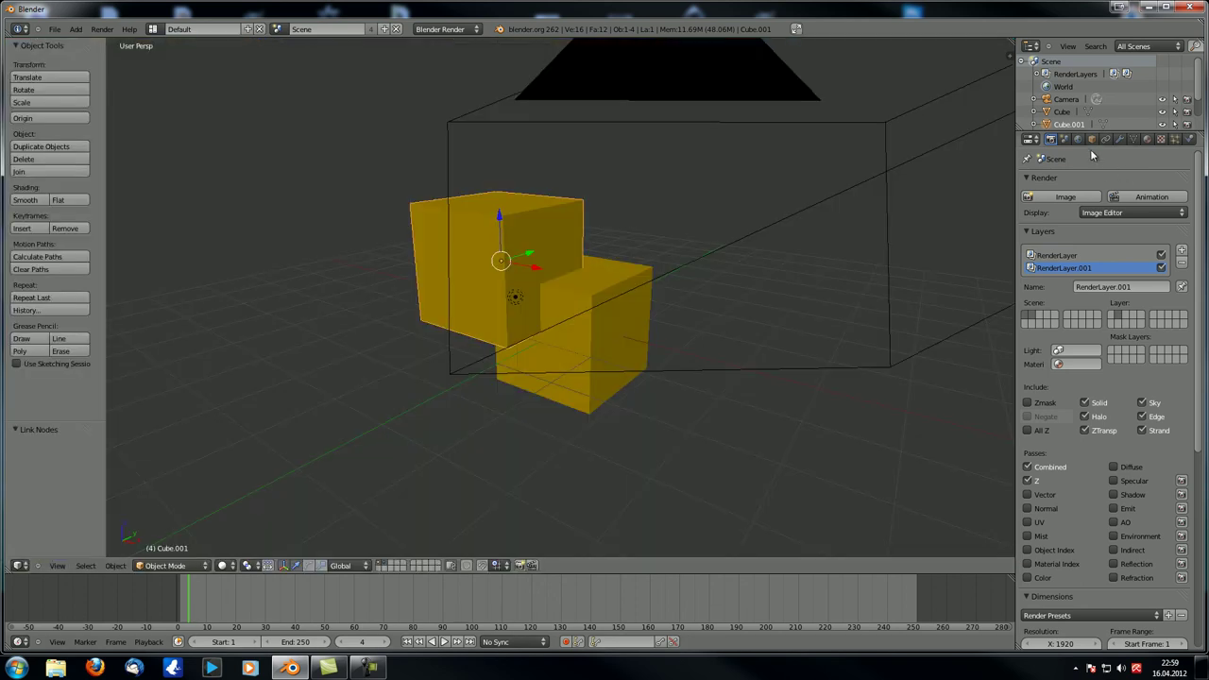
click(1081, 255)
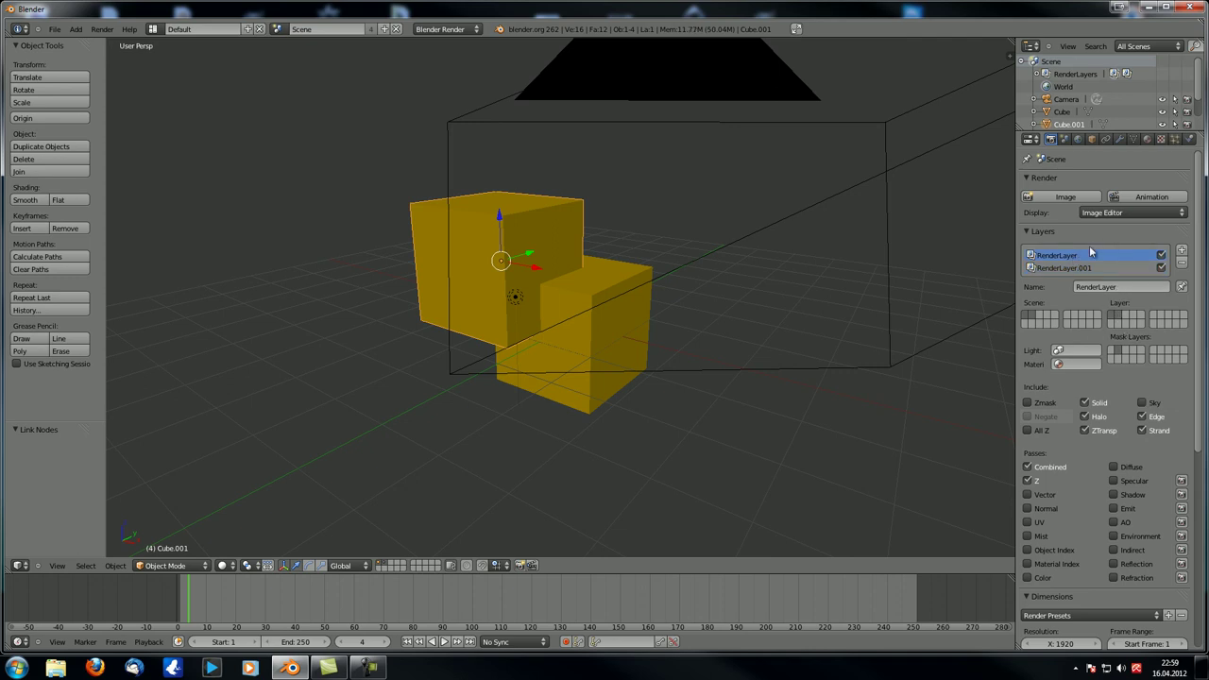
key(F12)
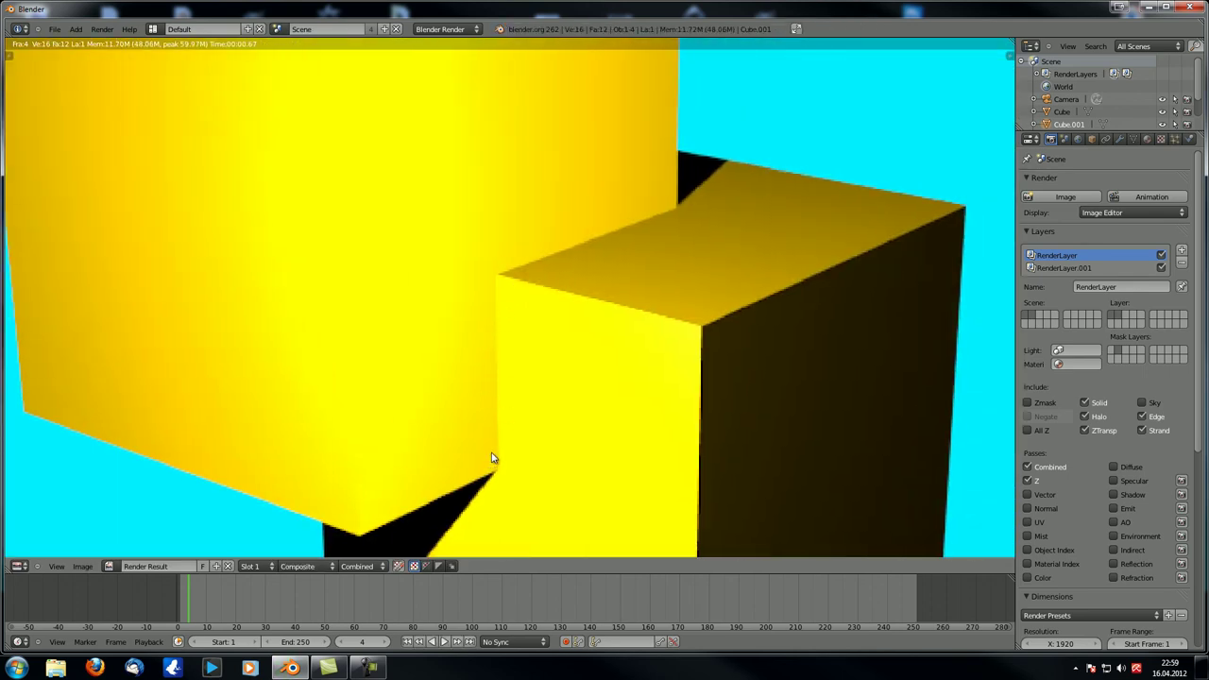
scroll(612, 251, down, 3)
scroll(534, 283, up, 1)
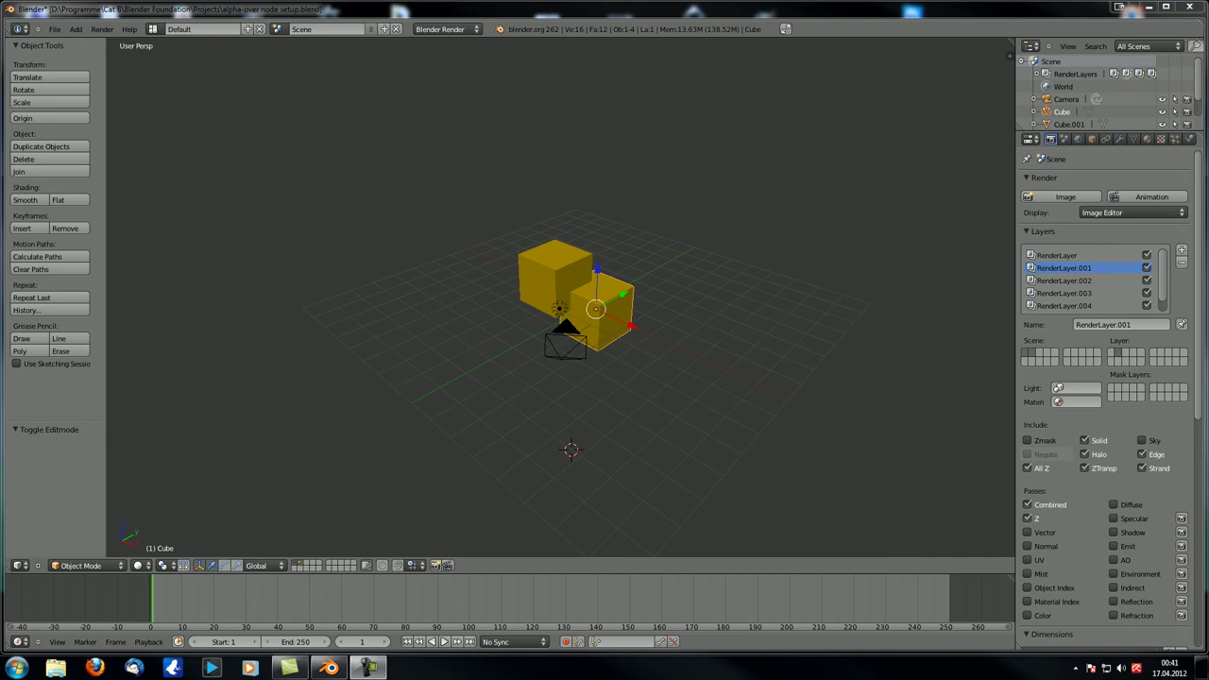
Move the lower cube about 0.65 along the X axis and bring it back by about 0.72 towards the upper cube
middle_drag(477, 353, 443, 353)
scroll(498, 349, down, 3)
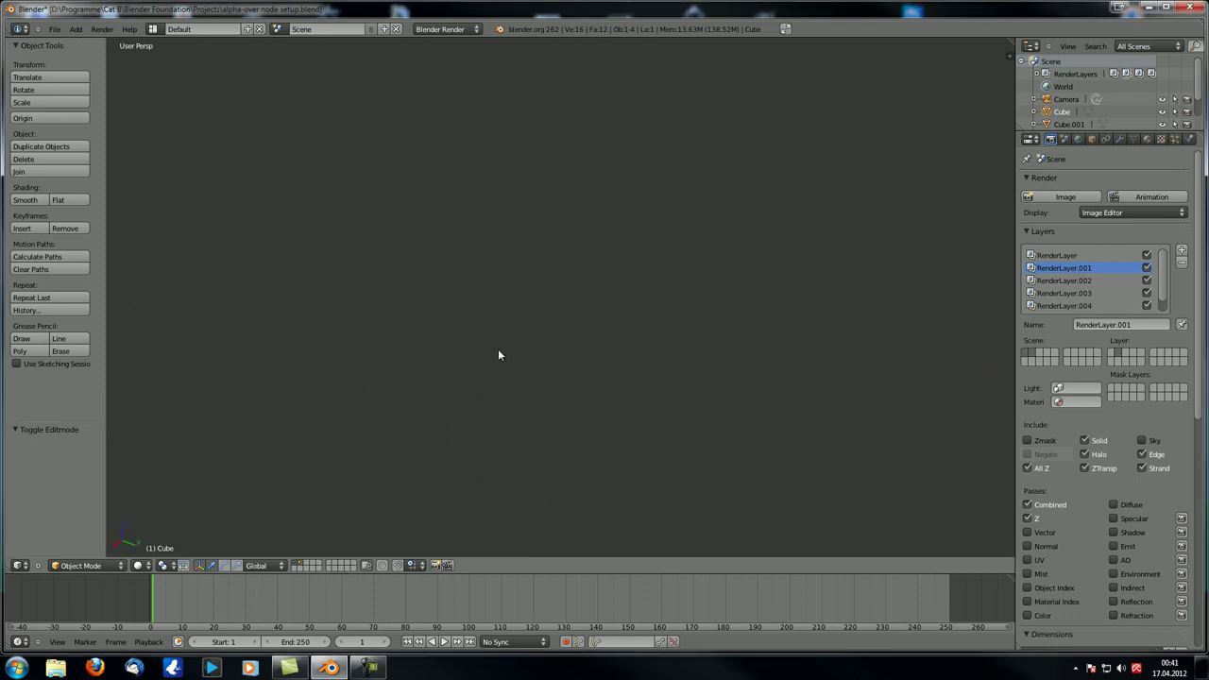
scroll(583, 346, up, 6)
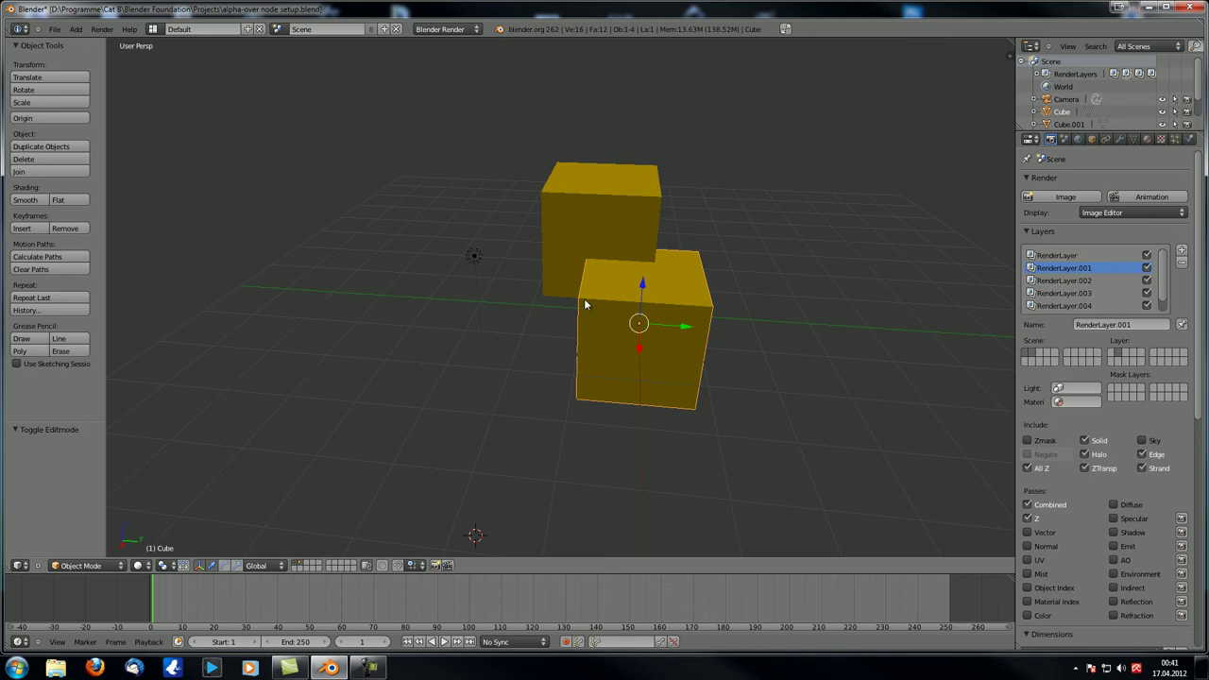
middle_drag(584, 299, 613, 308)
drag(657, 336, 679, 359)
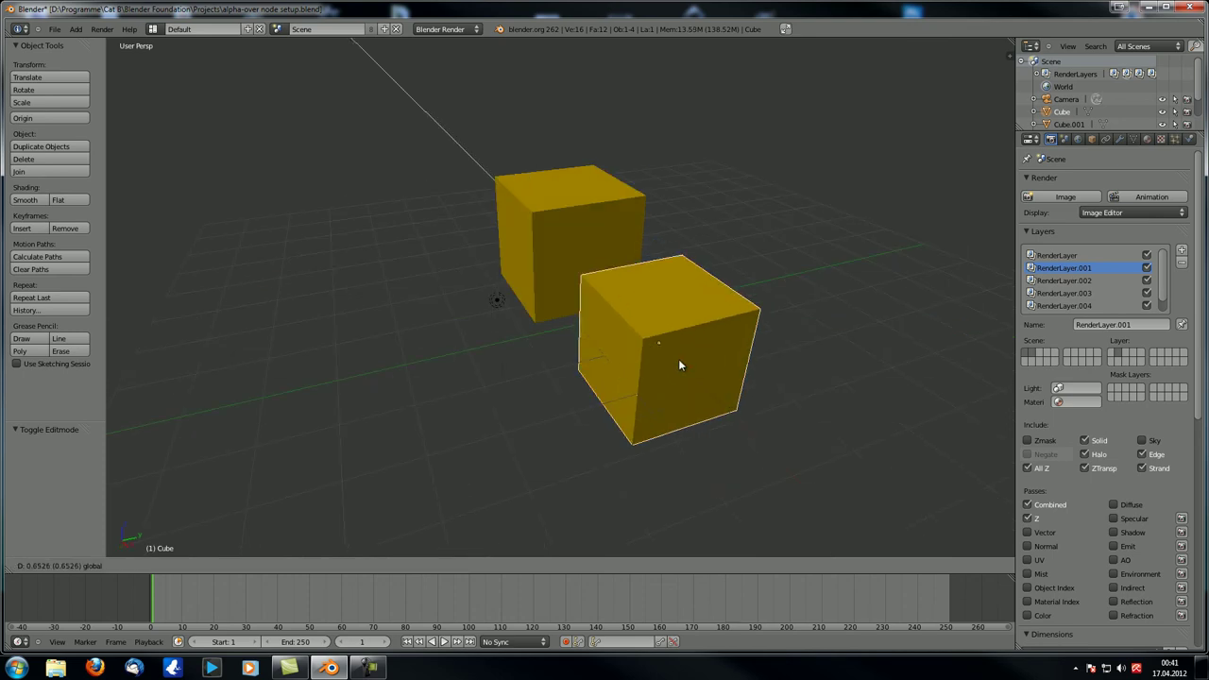
scroll(679, 359, down, 4)
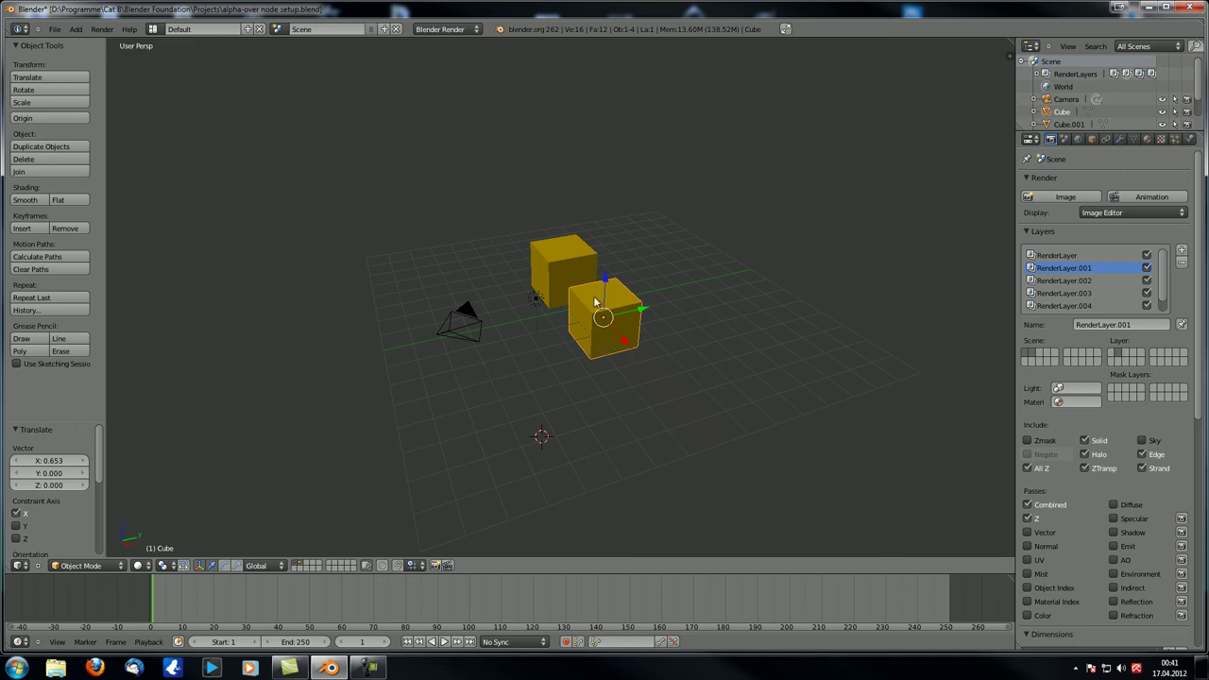
drag(619, 340, 597, 328)
mouse_move(498, 333)
middle_down()
mouse_move(564, 336)
mouse_move(476, 337)
middle_up()
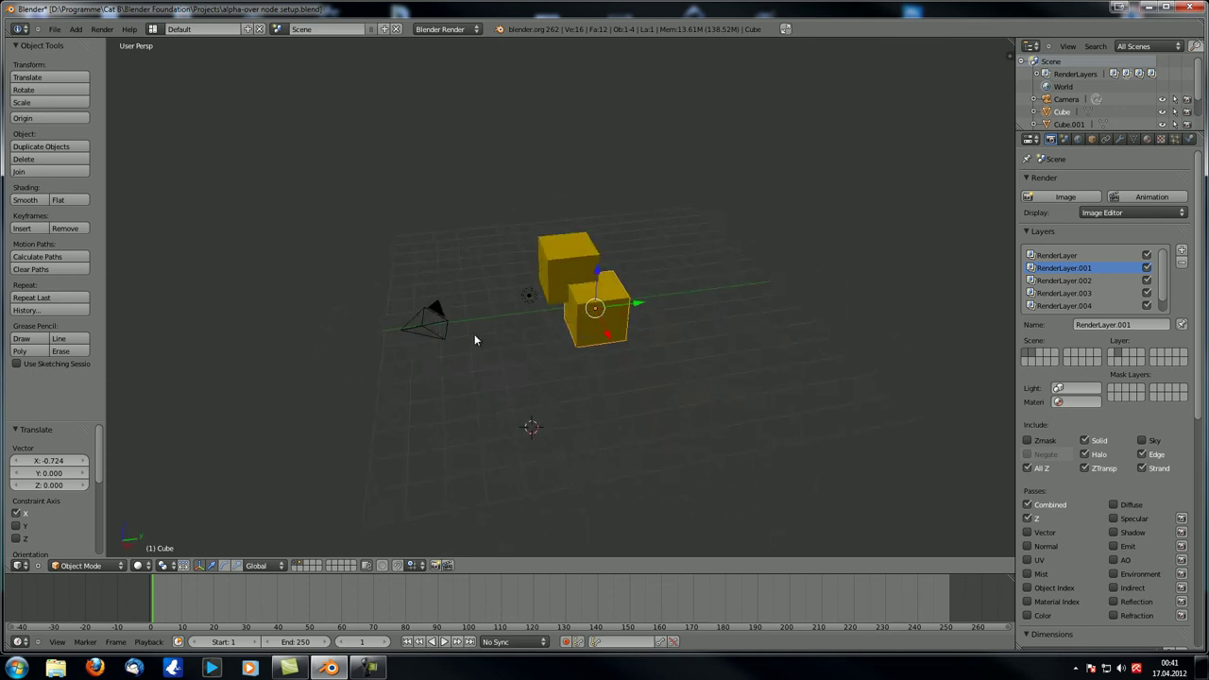
Examine how the two cubes overlap and where the camera stands, from several angles and distances
scroll(510, 340, up, 4)
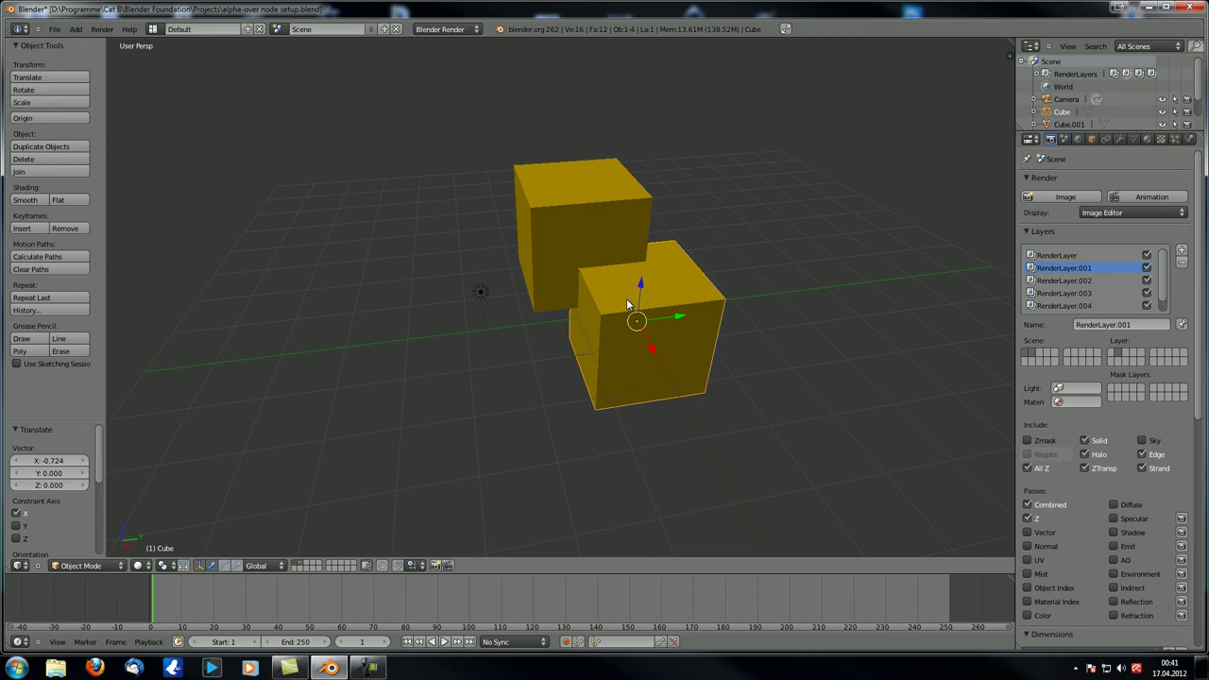
scroll(626, 299, down, 5)
mouse_move(594, 322)
middle_down()
mouse_move(646, 316)
mouse_move(608, 326)
middle_up()
scroll(596, 325, up, 4)
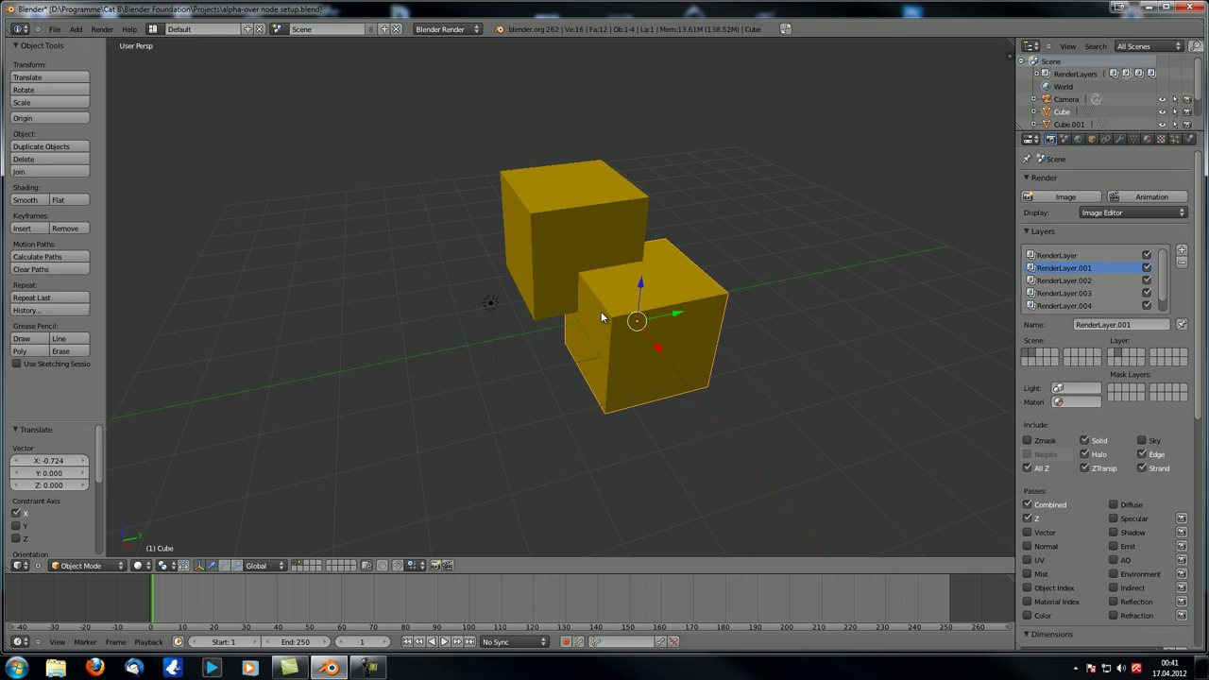
scroll(601, 318, down, 4)
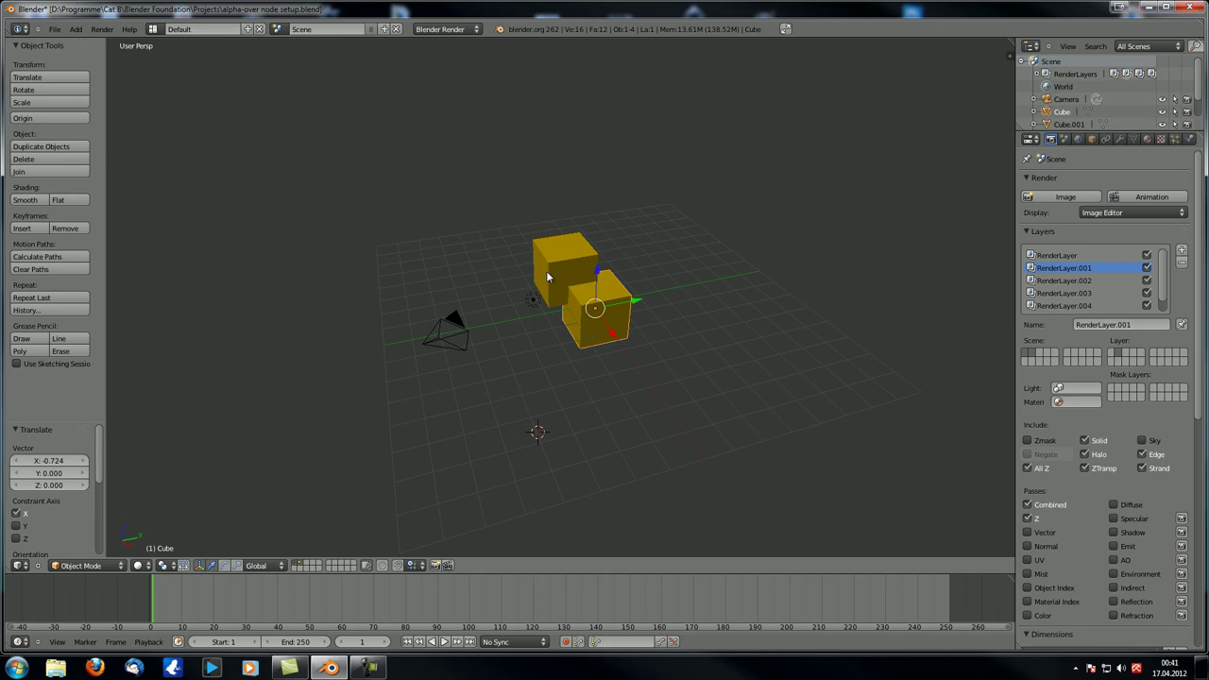
middle_drag(615, 262, 594, 320)
scroll(594, 319, up, 4)
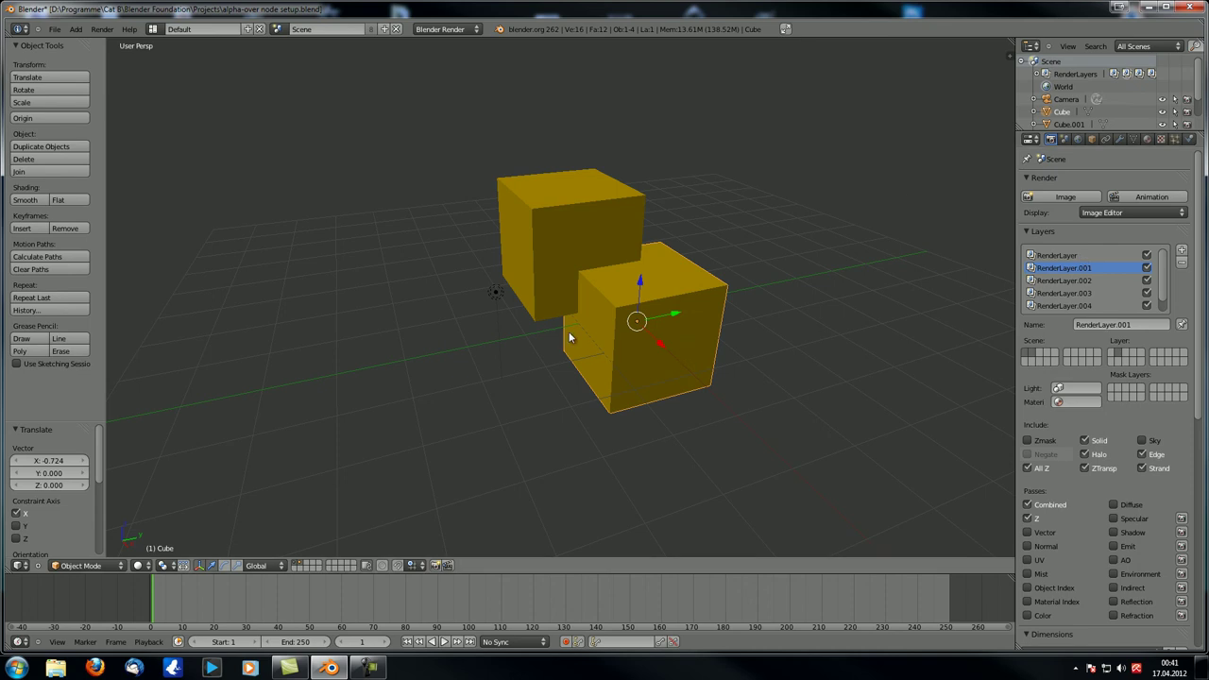
scroll(639, 189, down, 1)
scroll(372, 293, down, 3)
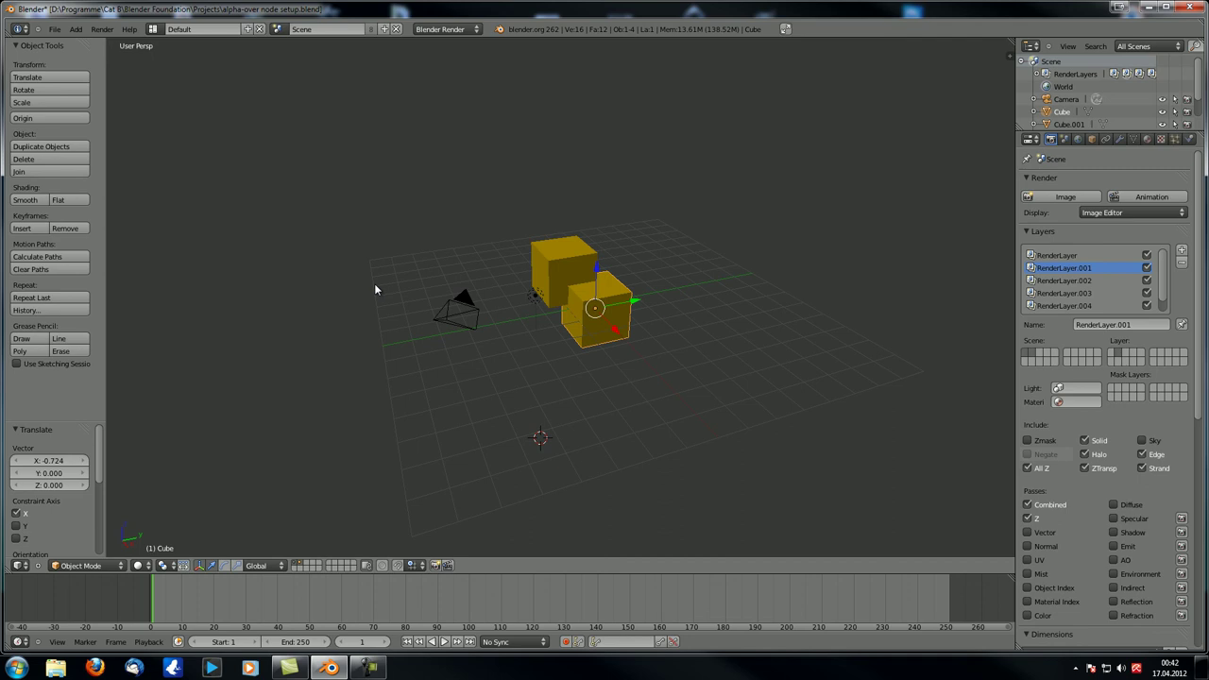
middle_drag(566, 296, 566, 292)
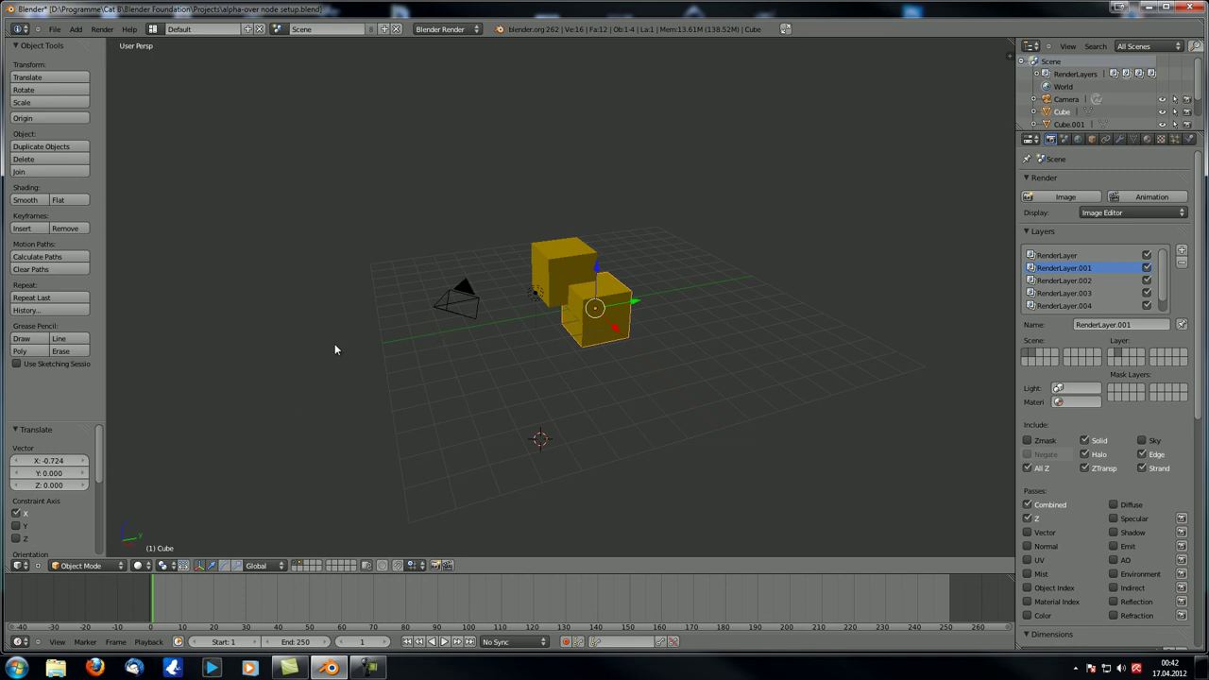
Open the node editor and examine the compositing setup with its Alpha Convert, AlphaOver, Map Value, Add and Mix nodes
click(19, 565)
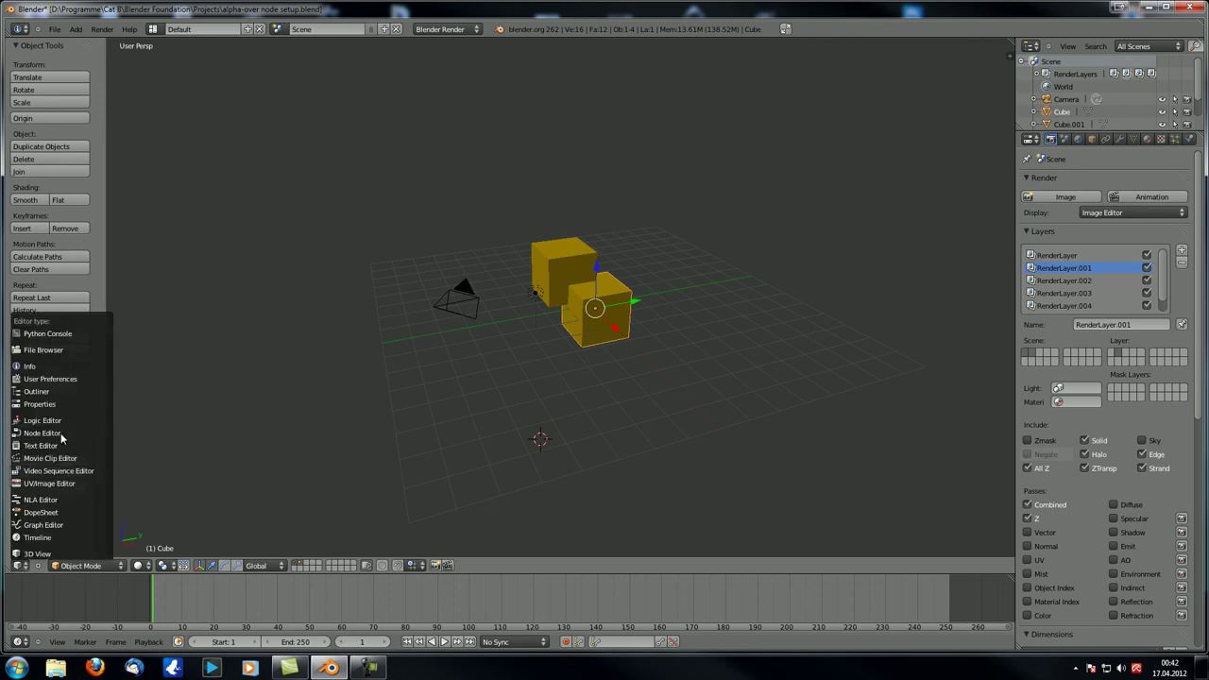
click(64, 432)
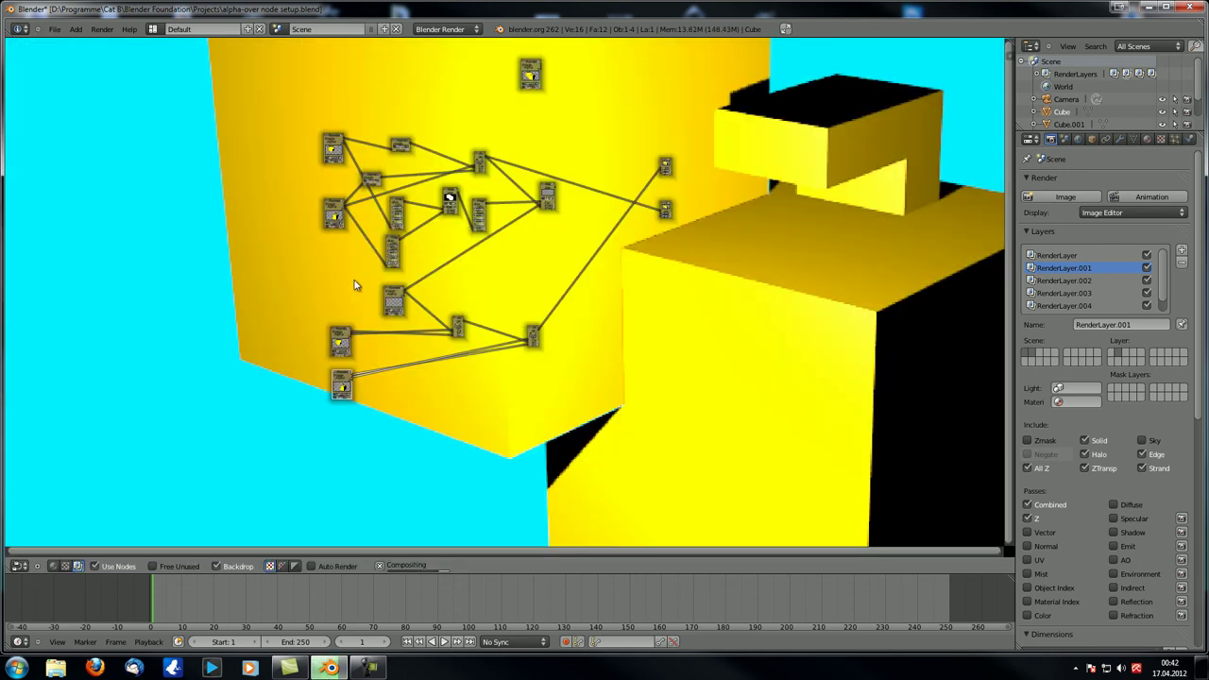
scroll(354, 281, up, 4)
scroll(413, 322, up, 5)
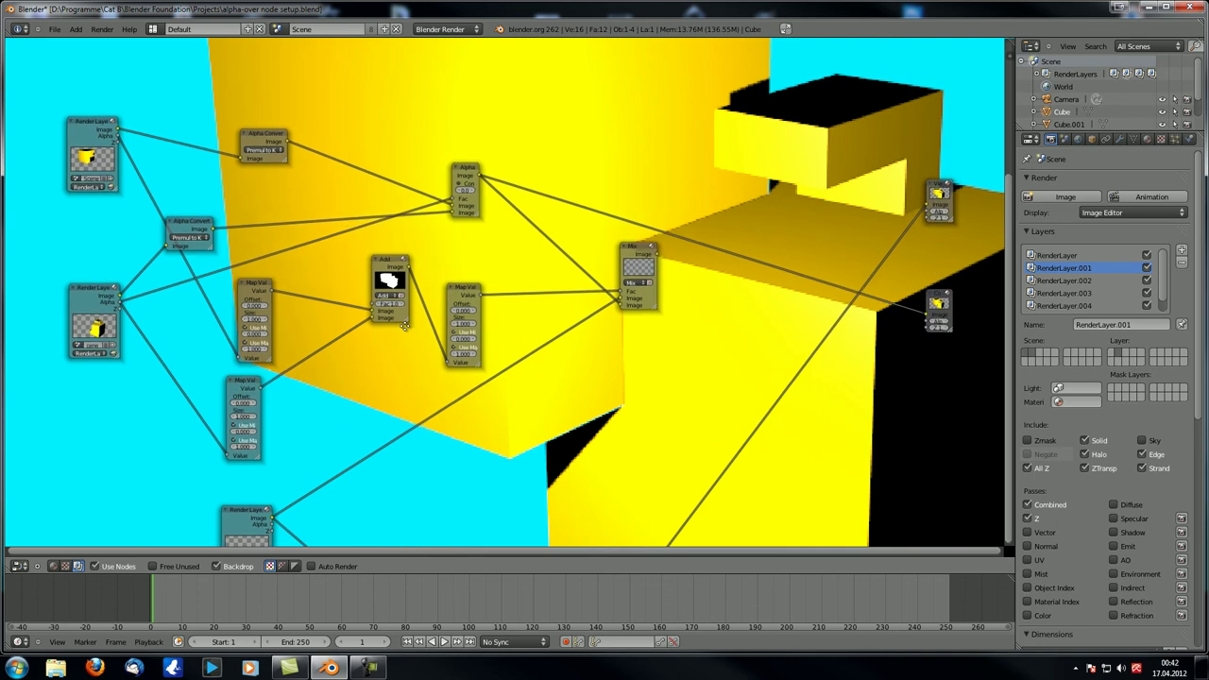
middle_drag(410, 338, 375, 352)
scroll(361, 355, down, 1)
scroll(375, 351, up, 2)
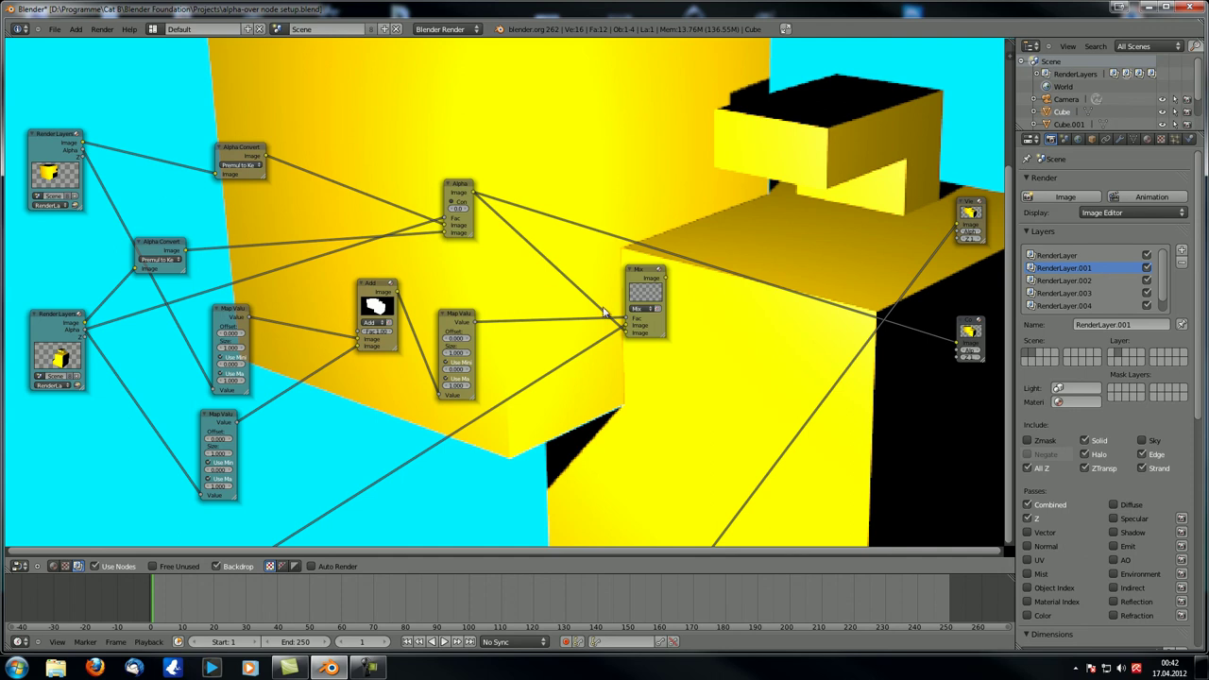
Return to the 3D view and examine the intersection of the two cubes up close, from a distance and from different sides
click(18, 566)
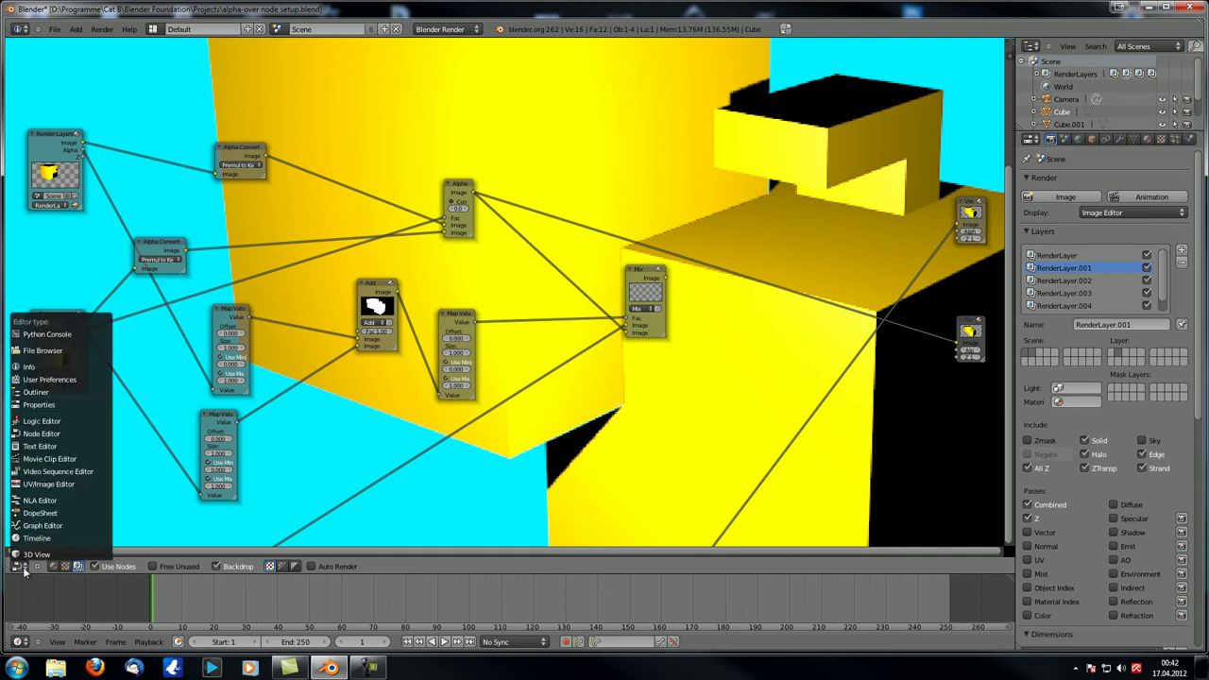
click(34, 554)
scroll(398, 353, up, 4)
middle_drag(399, 353, 500, 349)
middle_drag(594, 385, 482, 404)
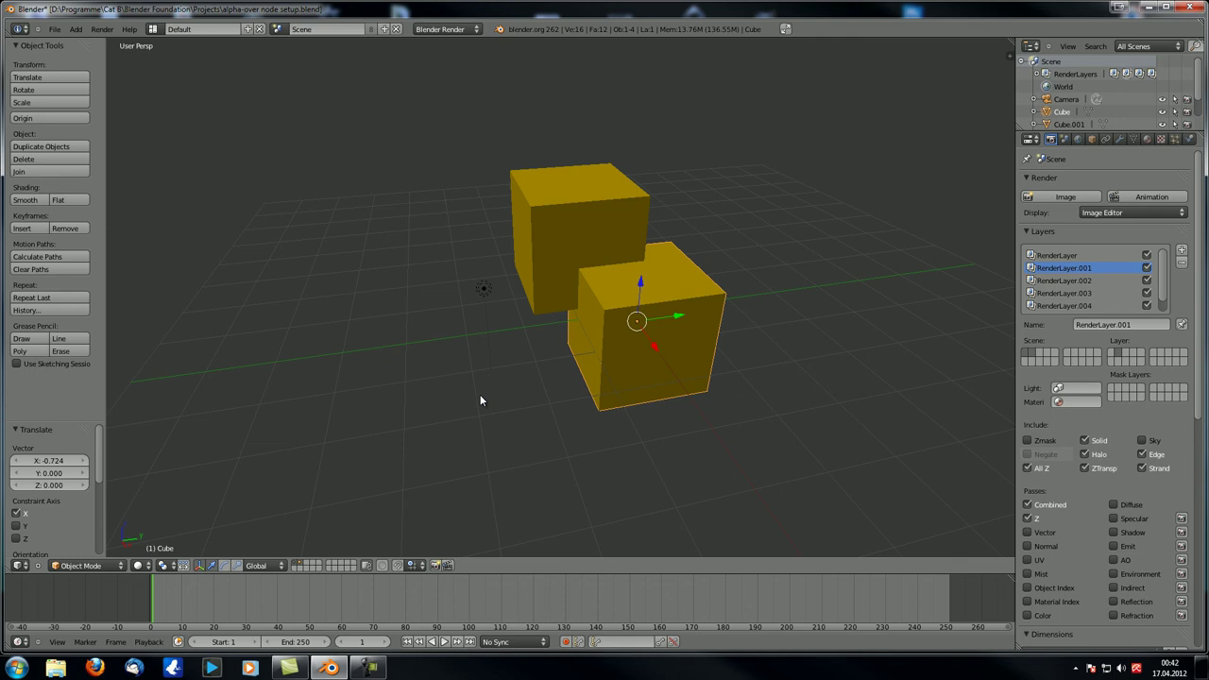
middle_drag(480, 401, 613, 385)
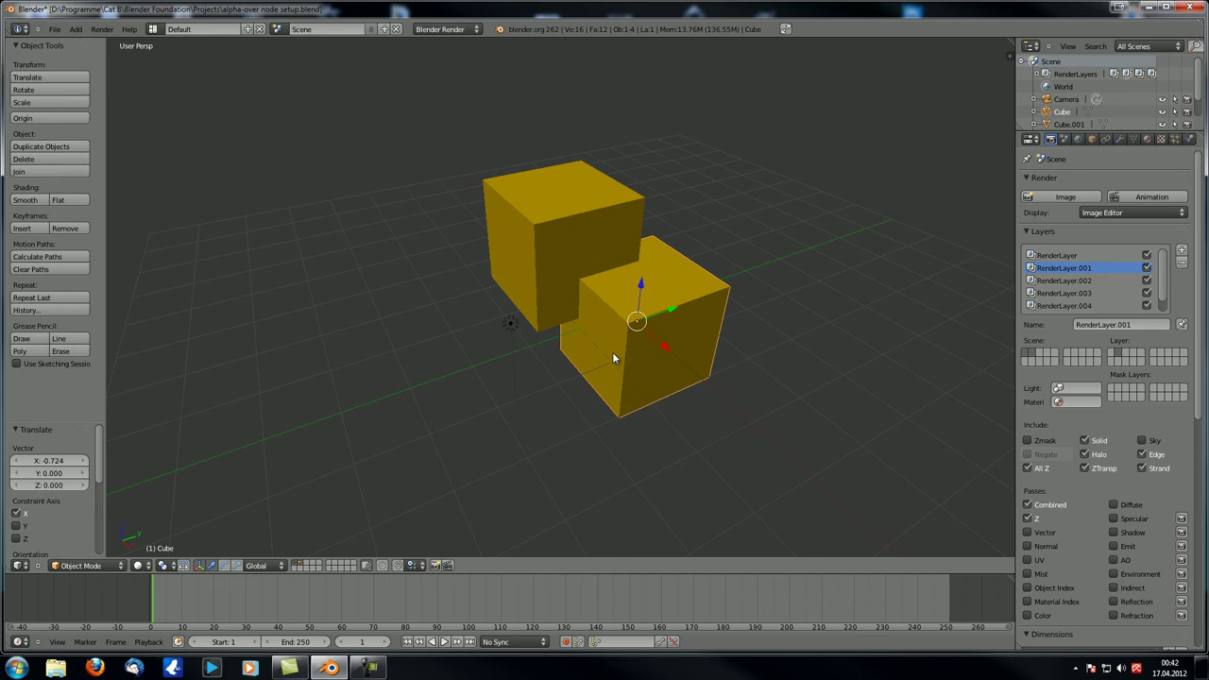
mouse_move(611, 357)
middle_down()
mouse_move(624, 344)
mouse_move(578, 243)
mouse_move(653, 346)
mouse_move(606, 309)
mouse_move(618, 346)
middle_up()
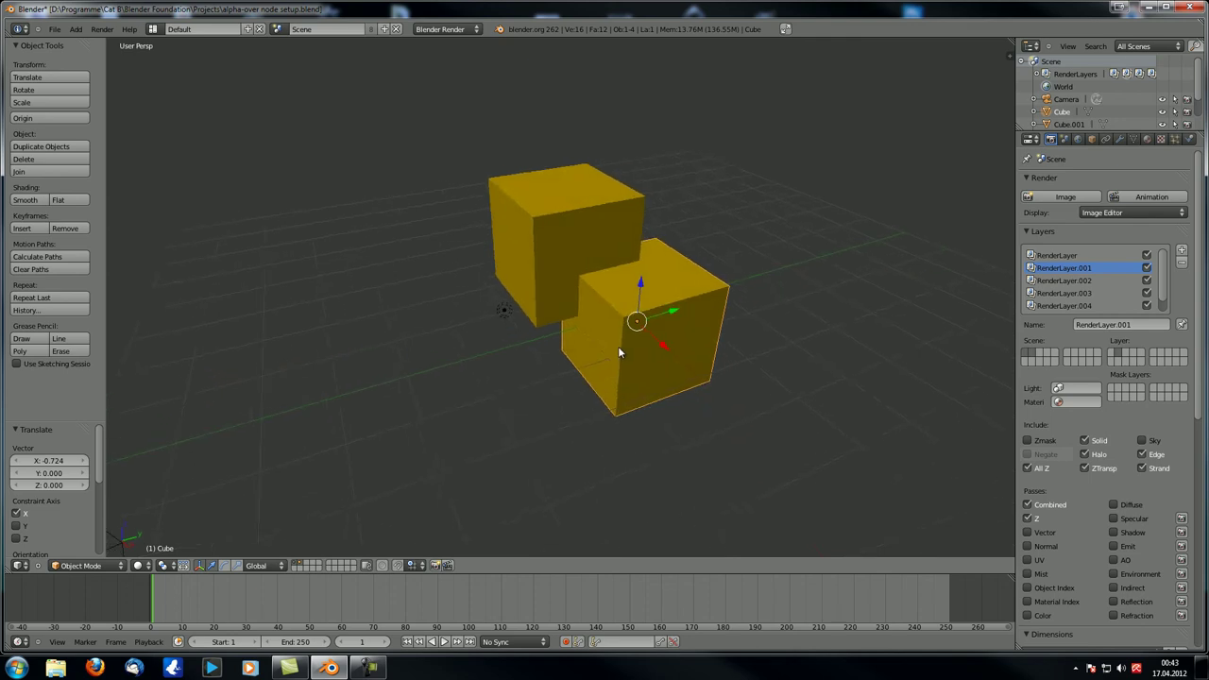
middle_drag(672, 255, 641, 245)
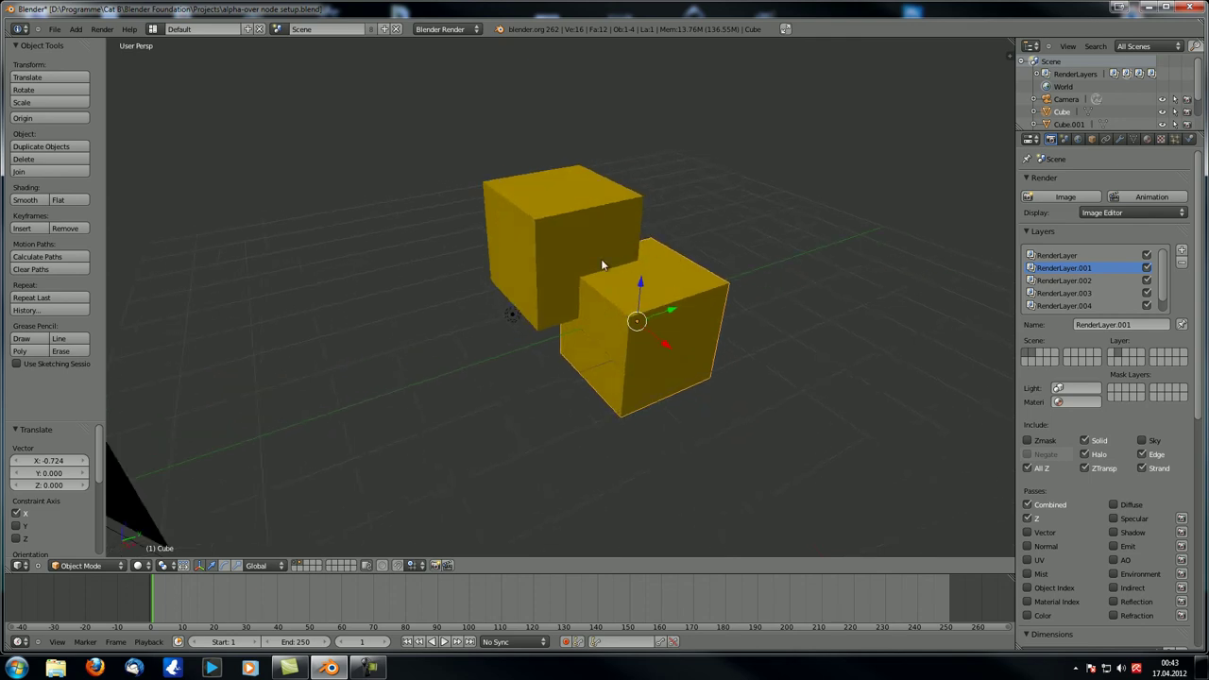
scroll(578, 314, down, 6)
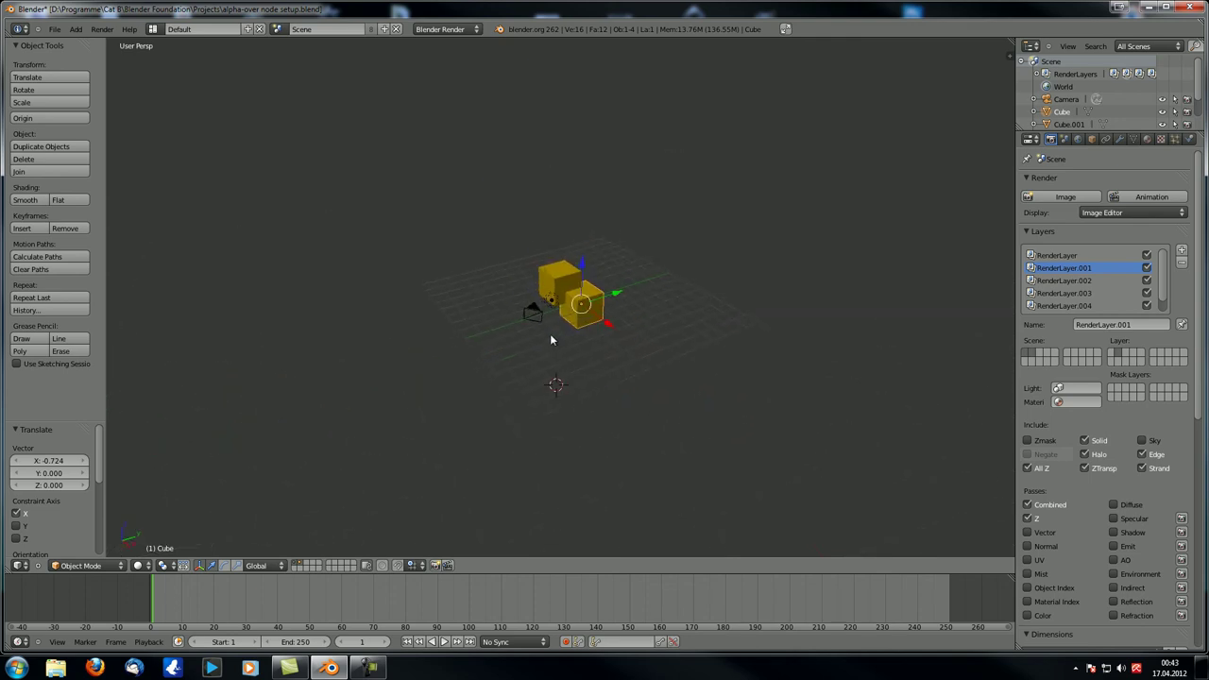
scroll(553, 338, up, 2)
scroll(553, 339, up, 4)
scroll(552, 338, down, 4)
middle_drag(552, 339, 543, 335)
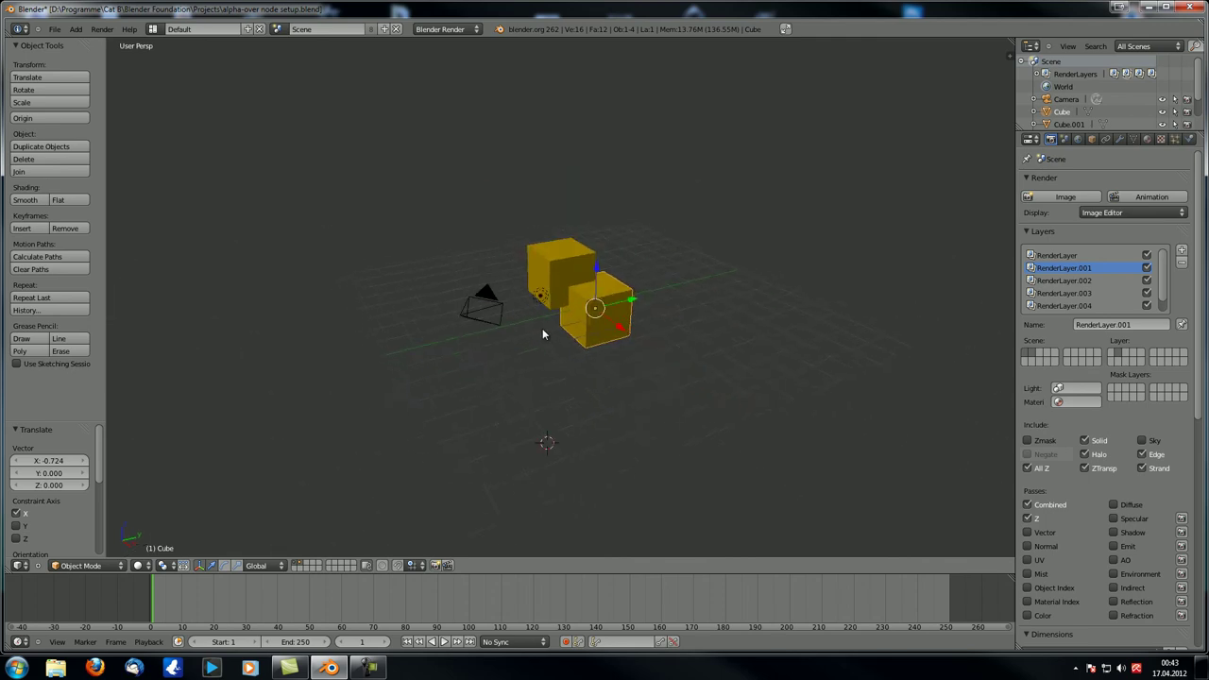